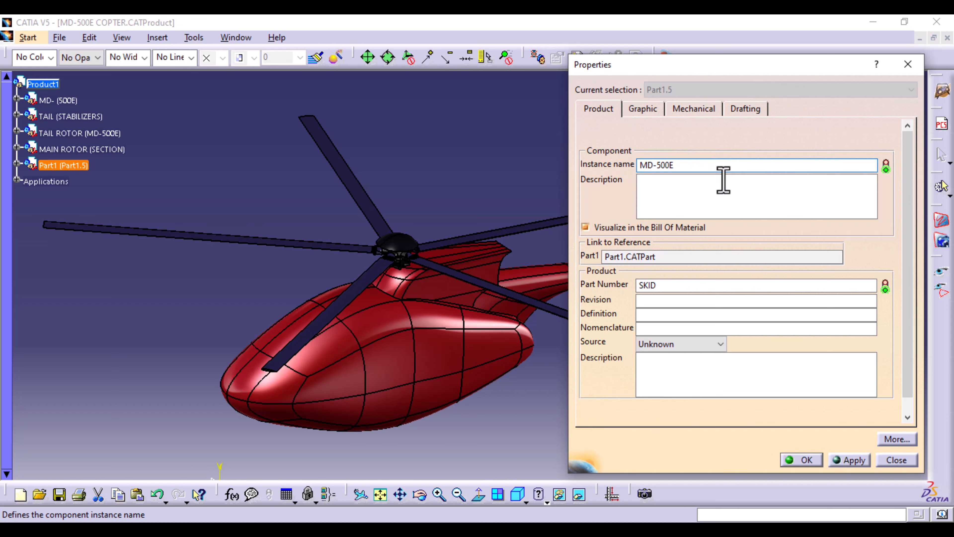
Set the new part's part number to SKID and its instance name to MD-500E MODEL
left_click(850, 460)
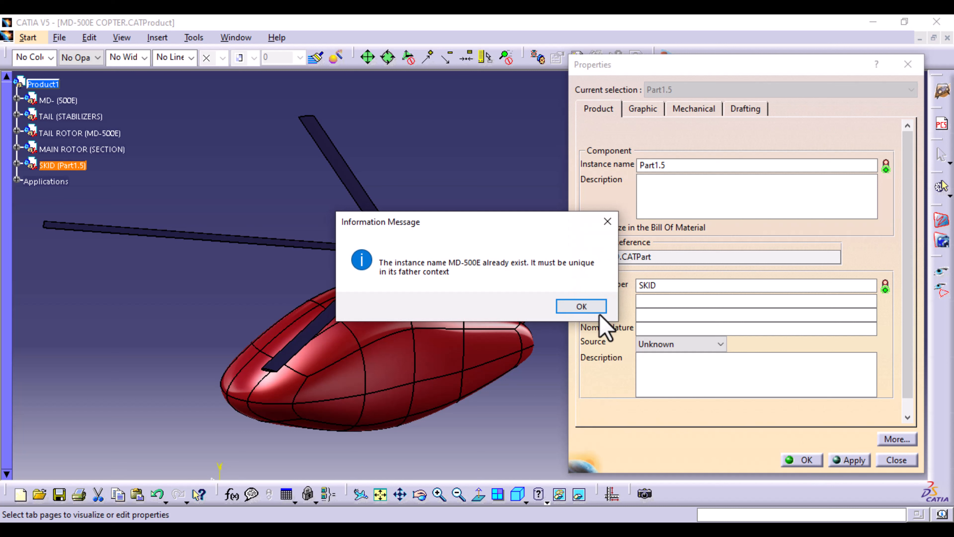
left_click(596, 307)
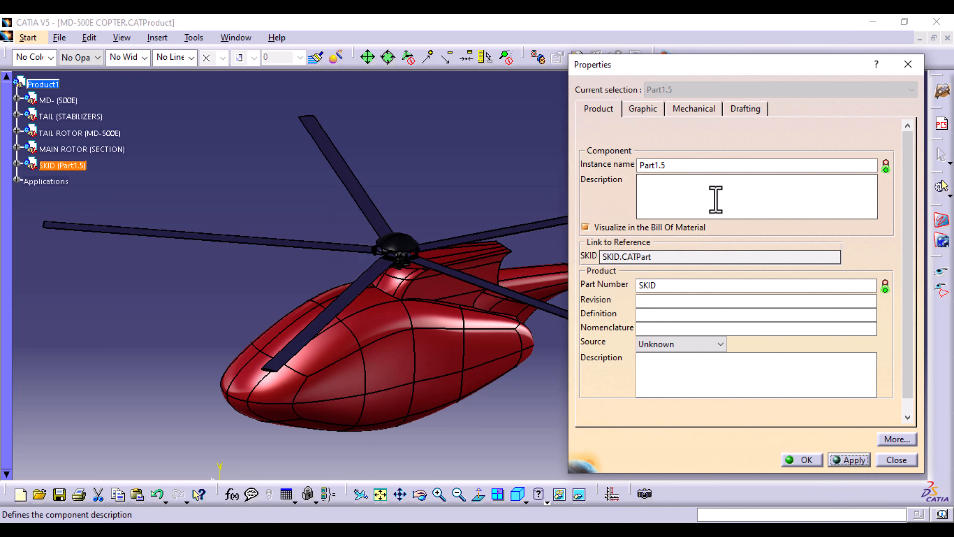
left_click(684, 167)
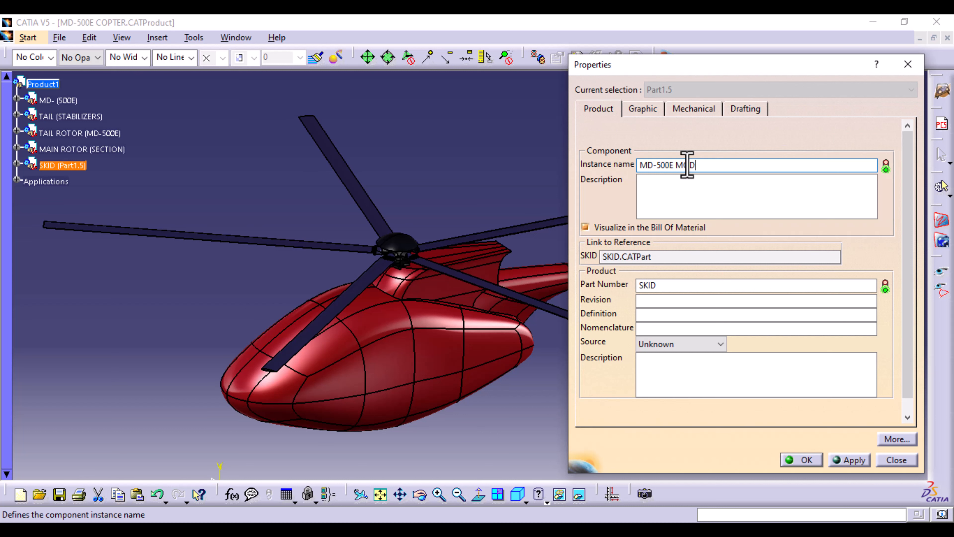
key("Return")
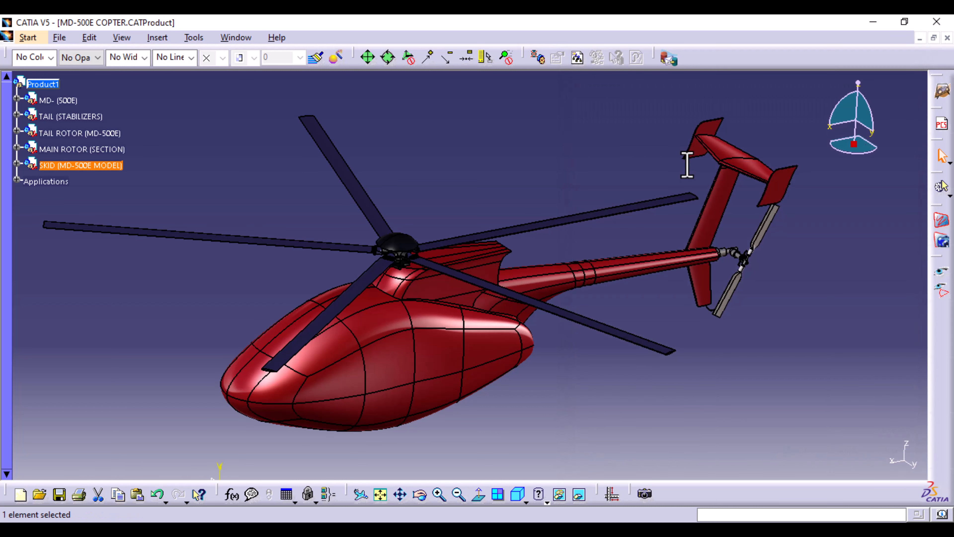
left_click(179, 290)
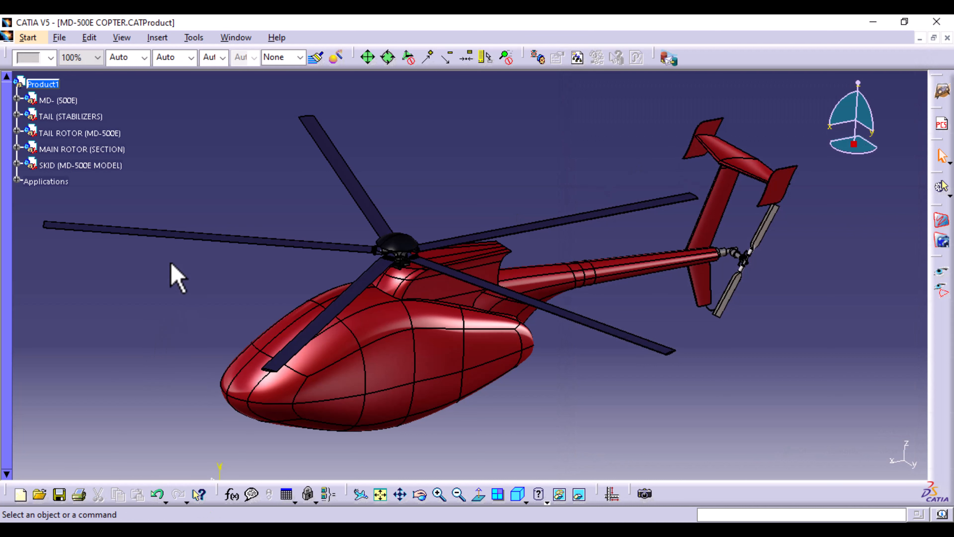
Expand the SKID component and activate its part for surface modelling
left_click(16, 164)
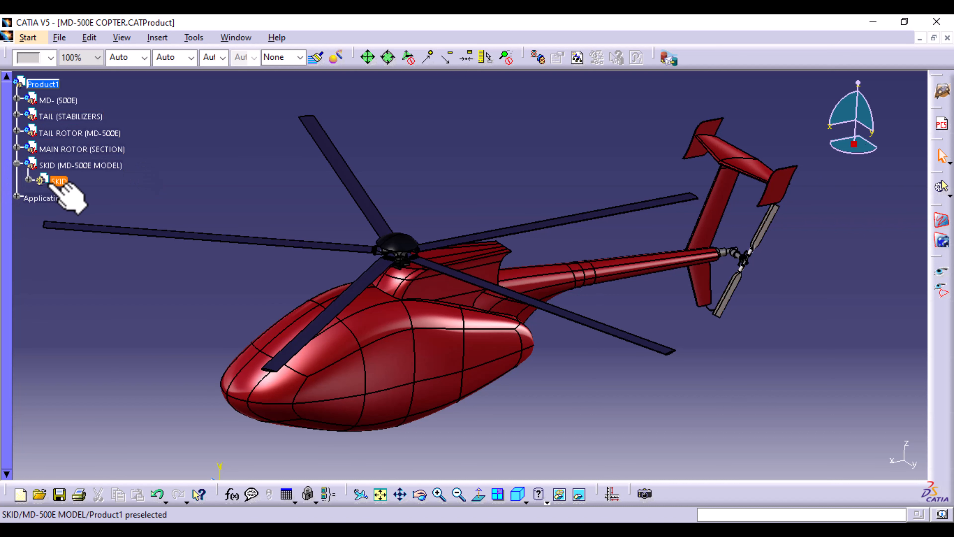
left_click(60, 183)
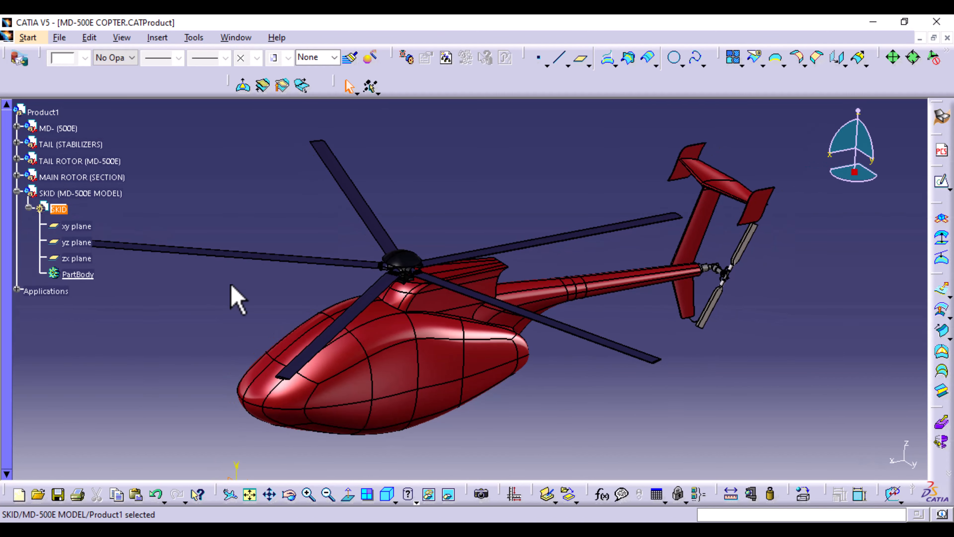
middle_click_drag(473, 441, 463, 340)
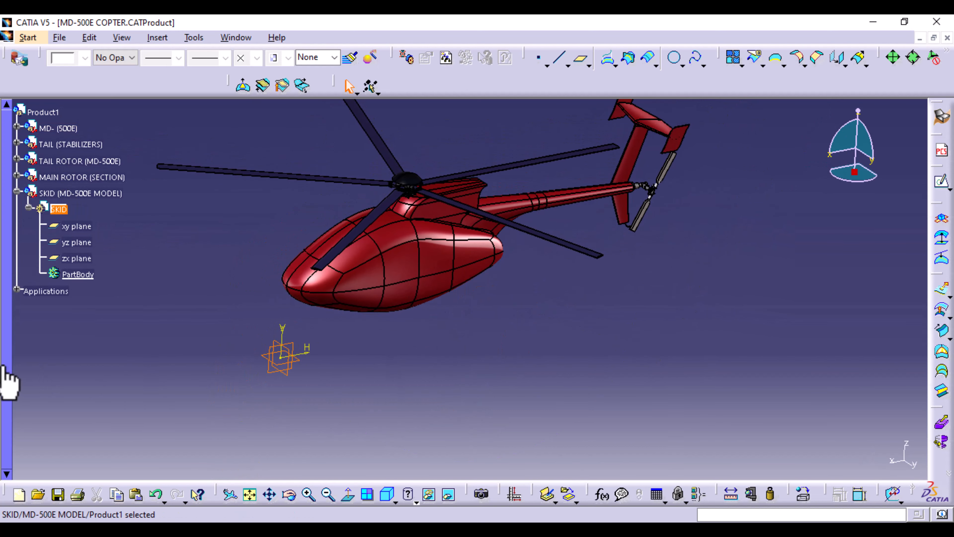
Unhide Painting 1, Painting 2 and Painting 3 in the Painting Gallery and fit the whole assembly in view
left_click(17, 289)
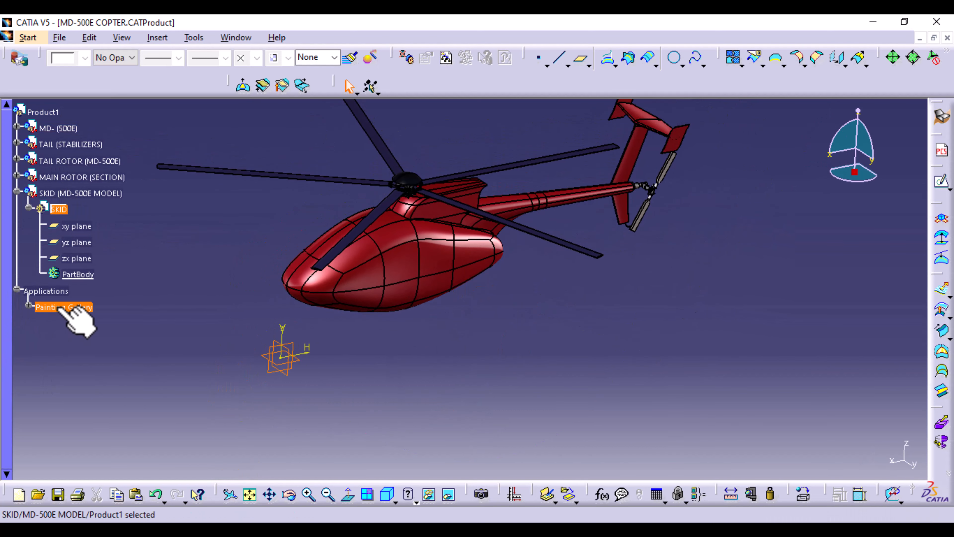
right_click(56, 307)
left_click(94, 355)
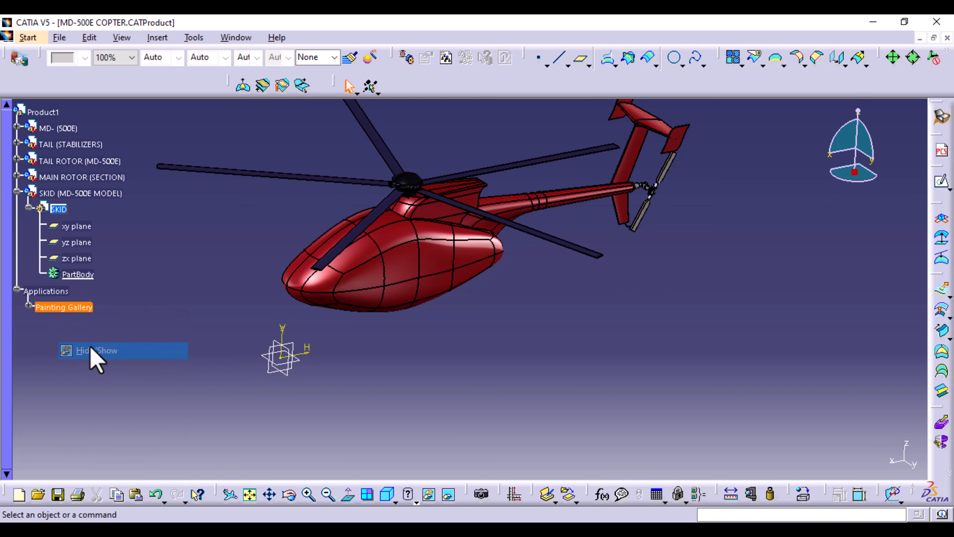
left_click(28, 307)
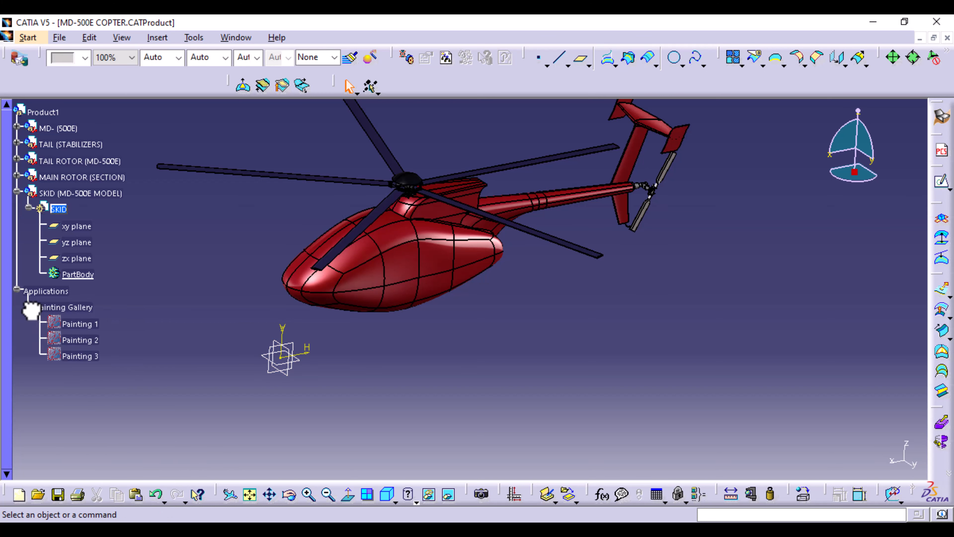
right_click(77, 324)
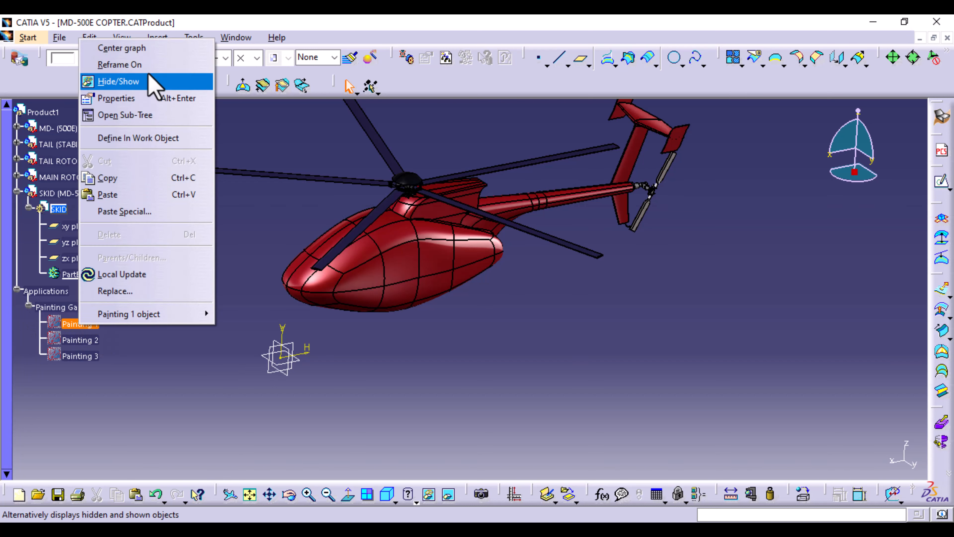
left_click(134, 82)
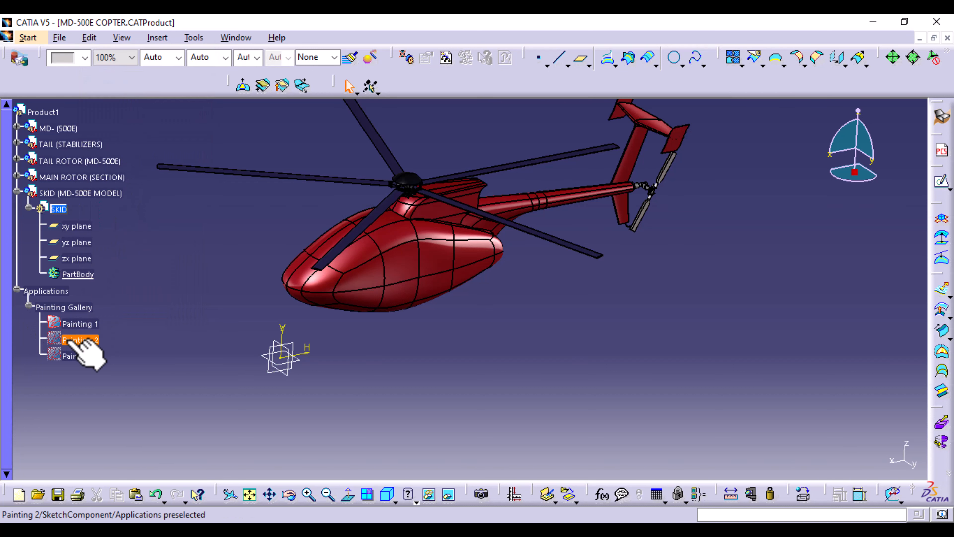
right_click(78, 341)
left_click(132, 96)
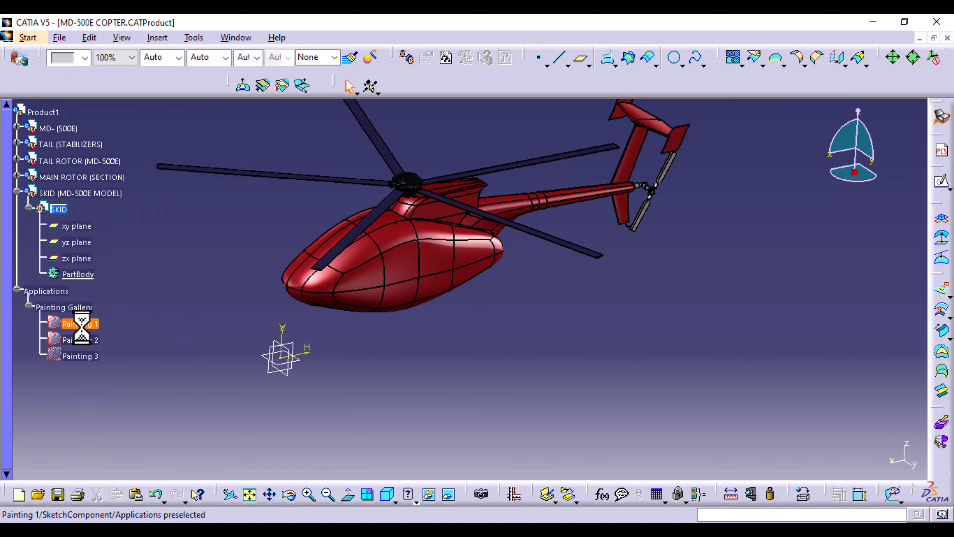
right_click(79, 356)
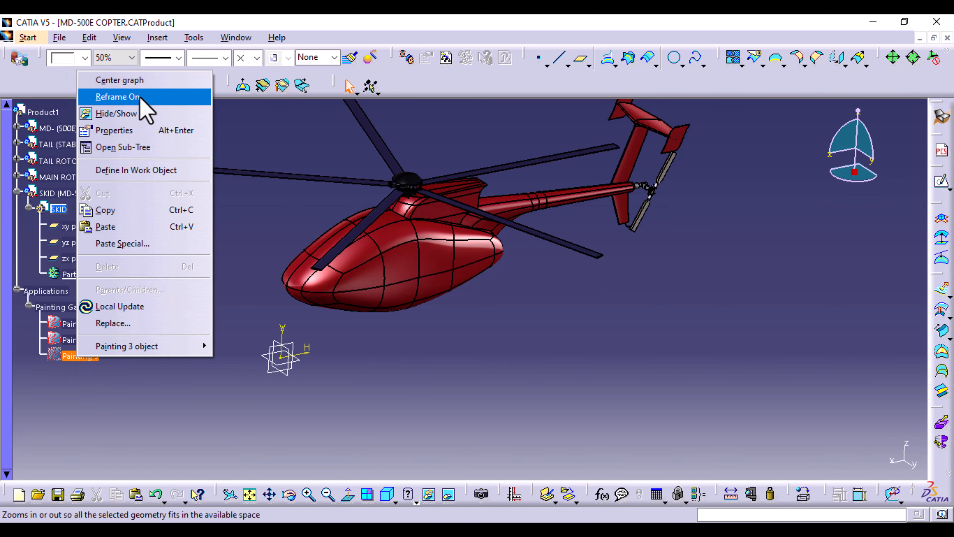
left_click(134, 114)
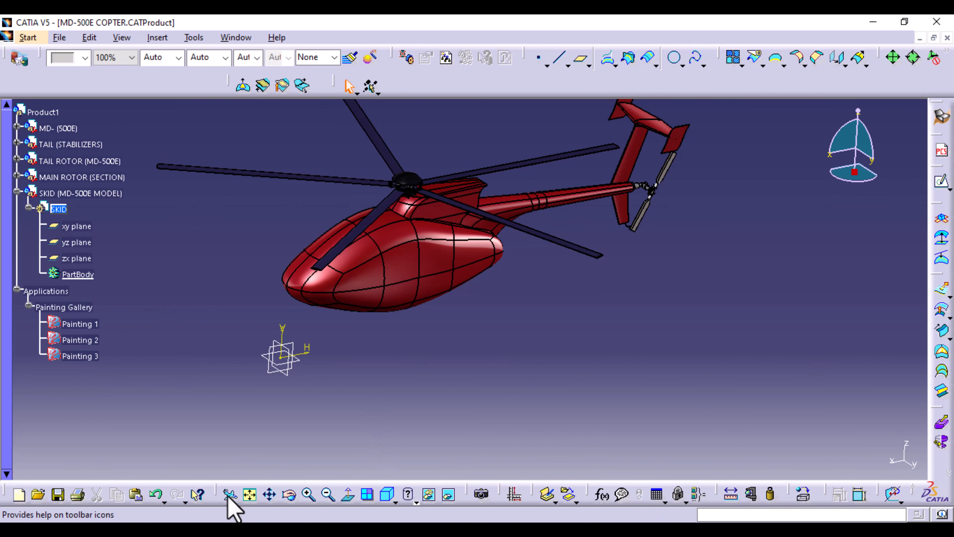
left_click(250, 495)
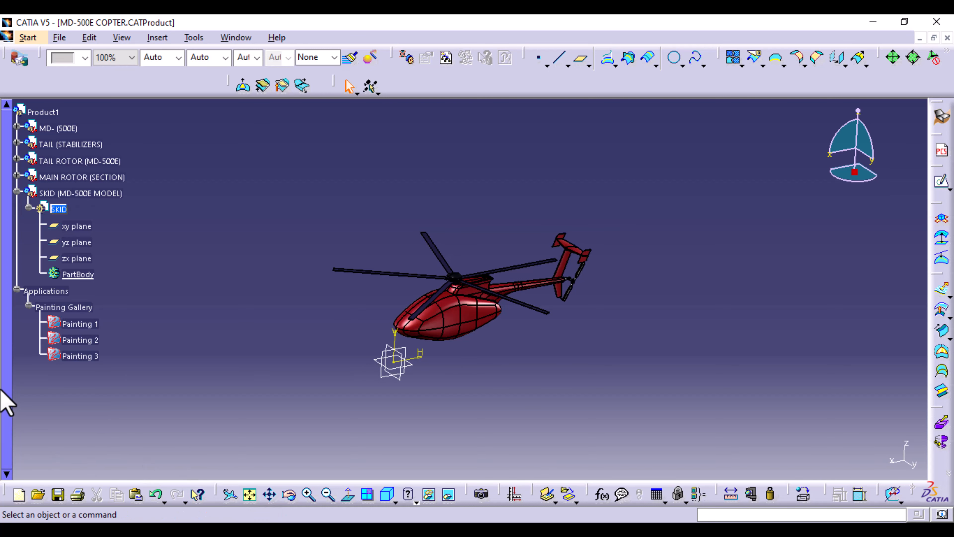
Activate Painting 1 to display the reference images, and return to editing the SKID part
double_click(80, 324)
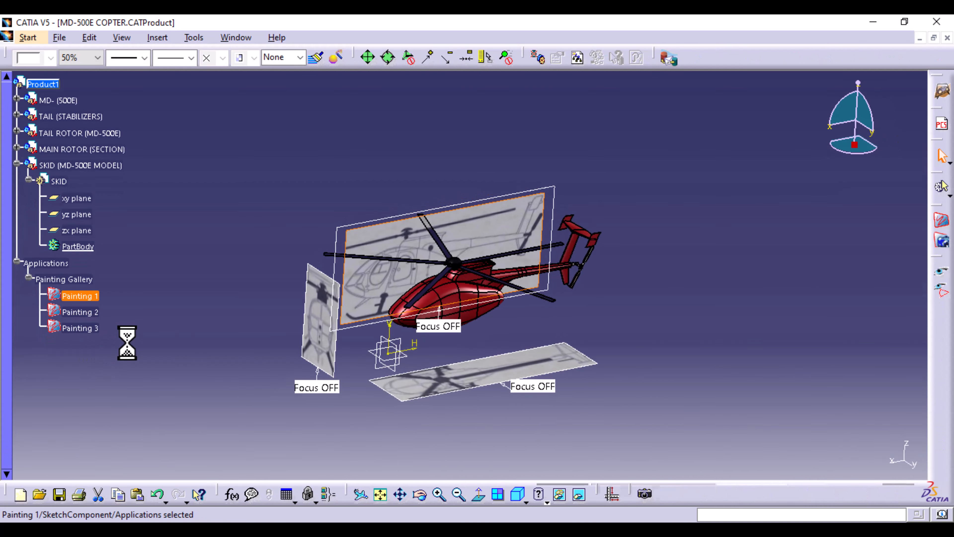
left_click(155, 346)
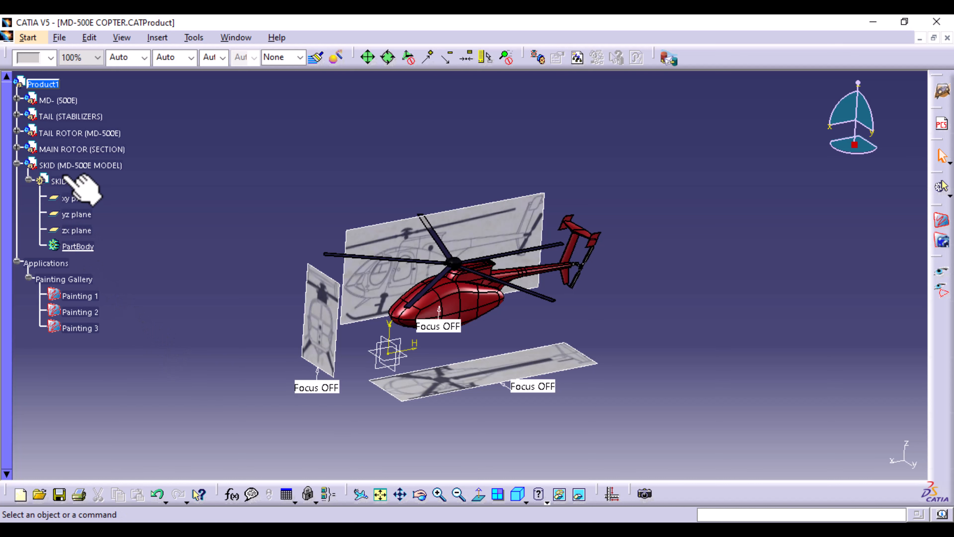
double_click(56, 181)
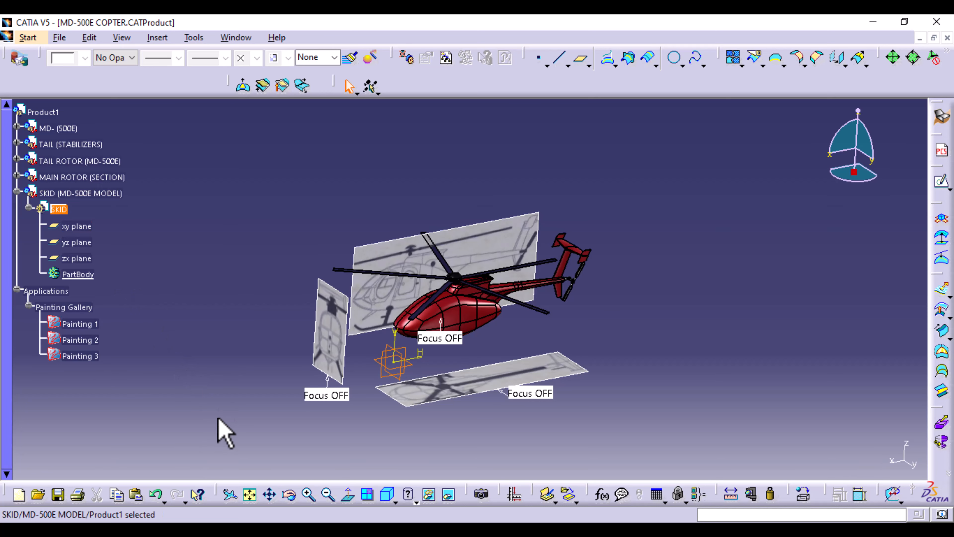
Examine the landing skid in the reference images against the helicopter model in the standard right and front views
mouse_move(465, 441)
middle_mouse_down()
mouse_move(449, 321)
mouse_move(305, 398)
middle_mouse_up()
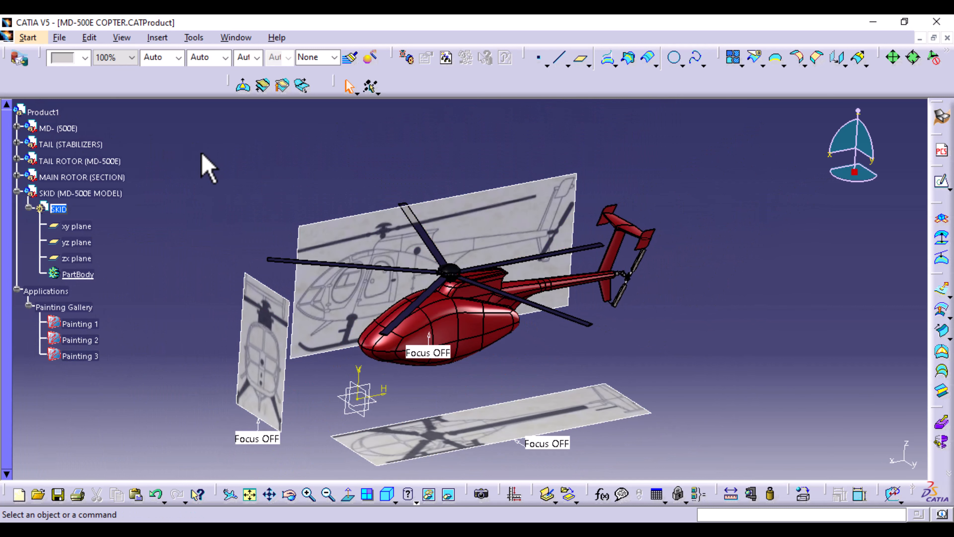
mouse_move(467, 382)
middle_mouse_down()
mouse_move(433, 352)
mouse_move(426, 366)
mouse_move(411, 237)
mouse_move(464, 368)
mouse_move(391, 363)
middle_mouse_up()
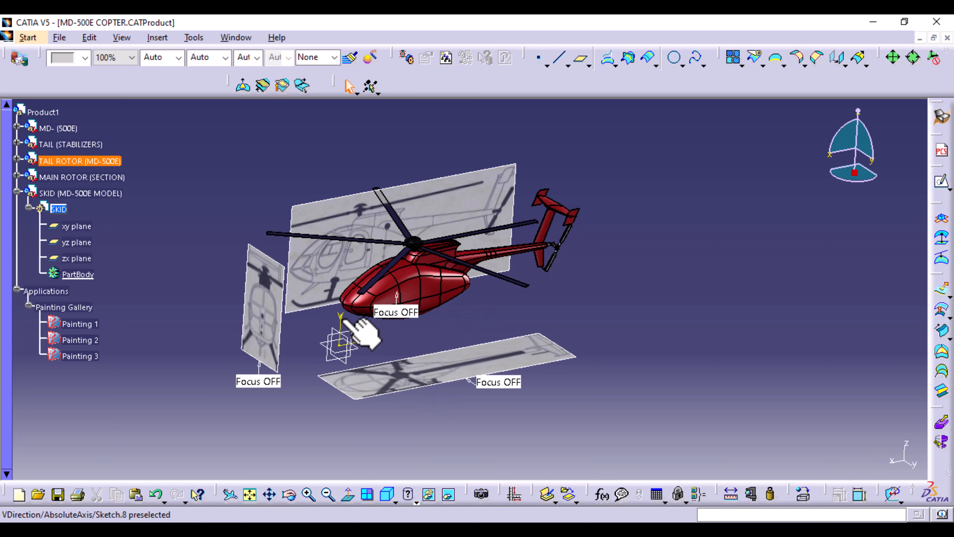
middle_click_drag(453, 334, 387, 288)
left_click(395, 502)
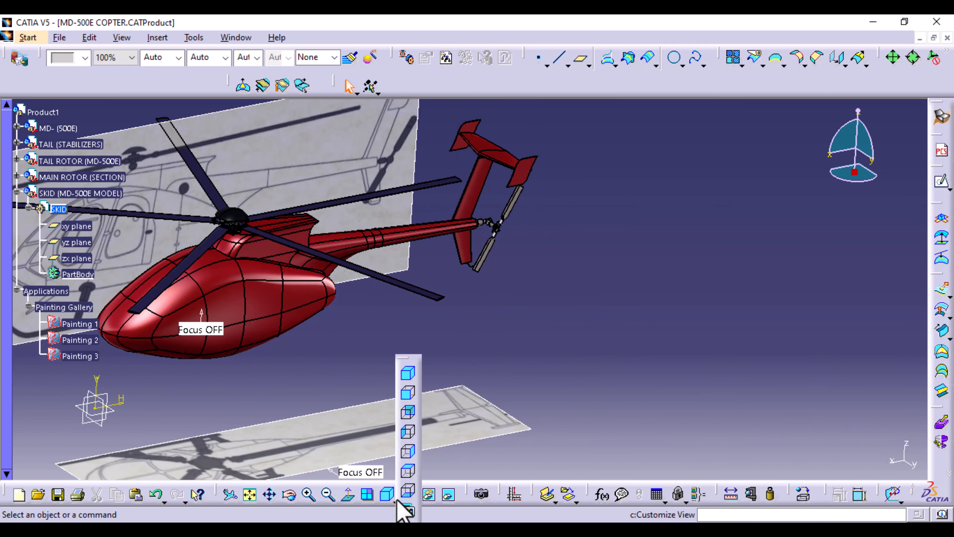
left_click(411, 451)
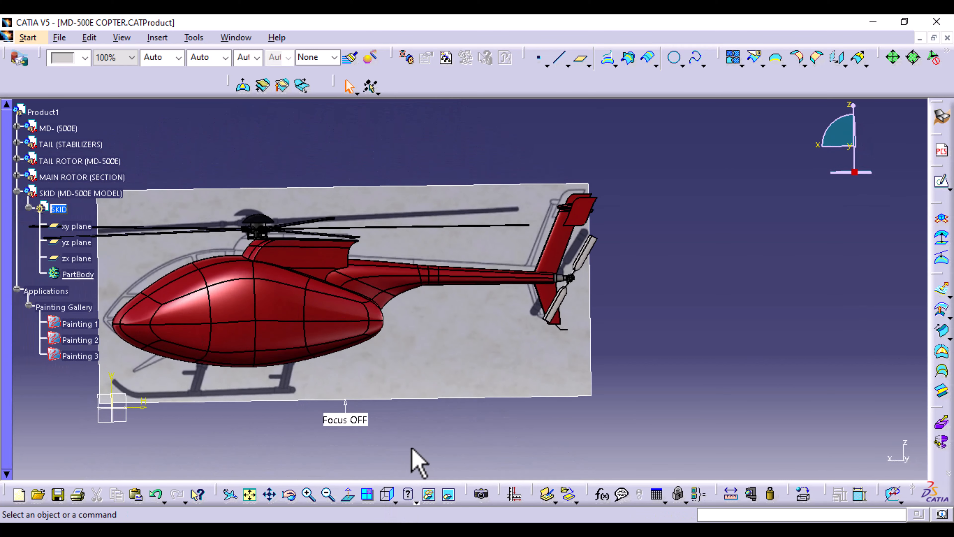
mouse_move(404, 426)
middle_mouse_down()
mouse_move(589, 304)
mouse_move(680, 322)
middle_mouse_up()
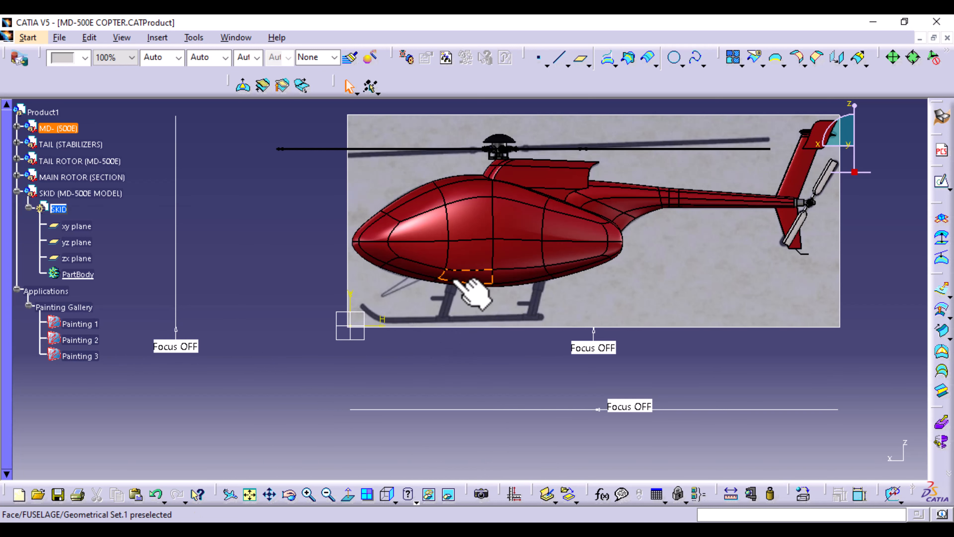
middle_click_drag(468, 387, 447, 283)
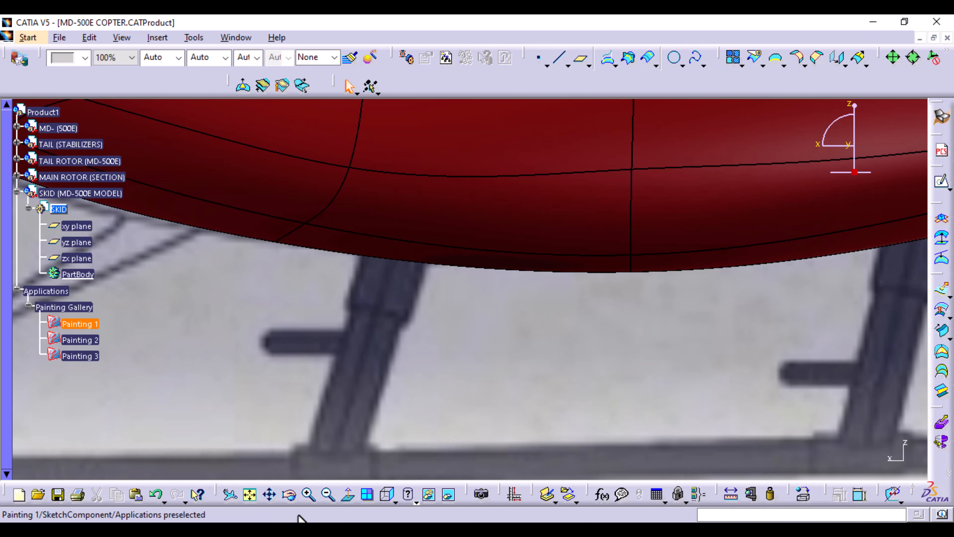
middle_click_drag(350, 385, 355, 522)
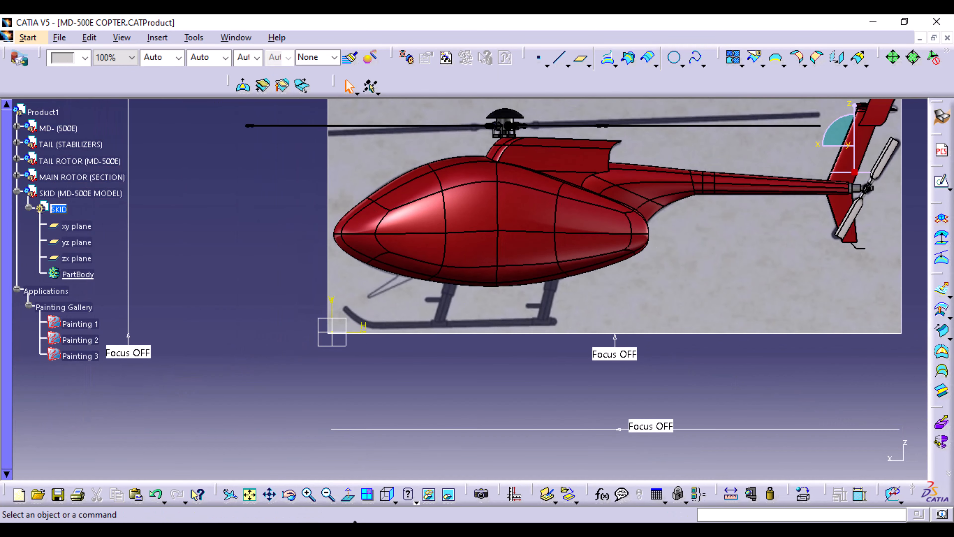
middle_click_drag(211, 300, 436, 320)
left_click(395, 501)
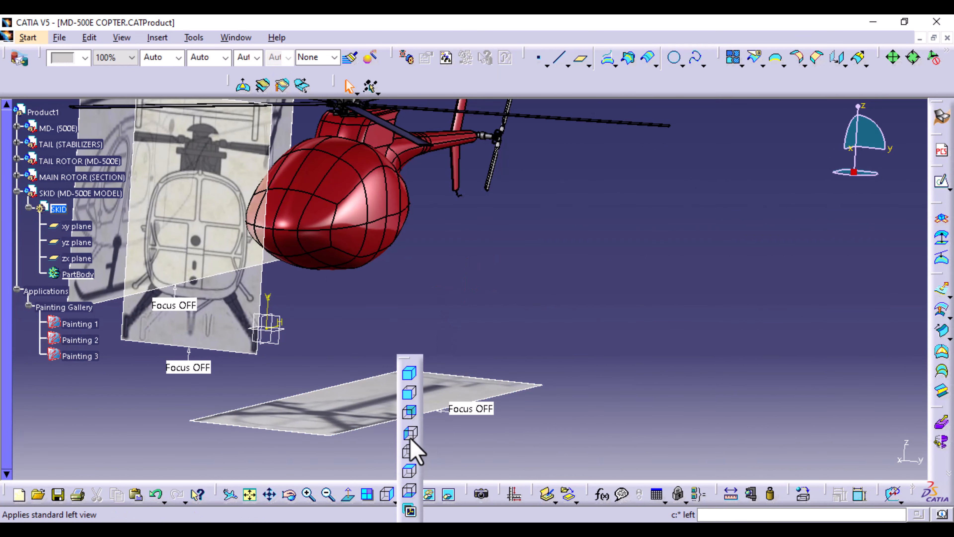
left_click(411, 398)
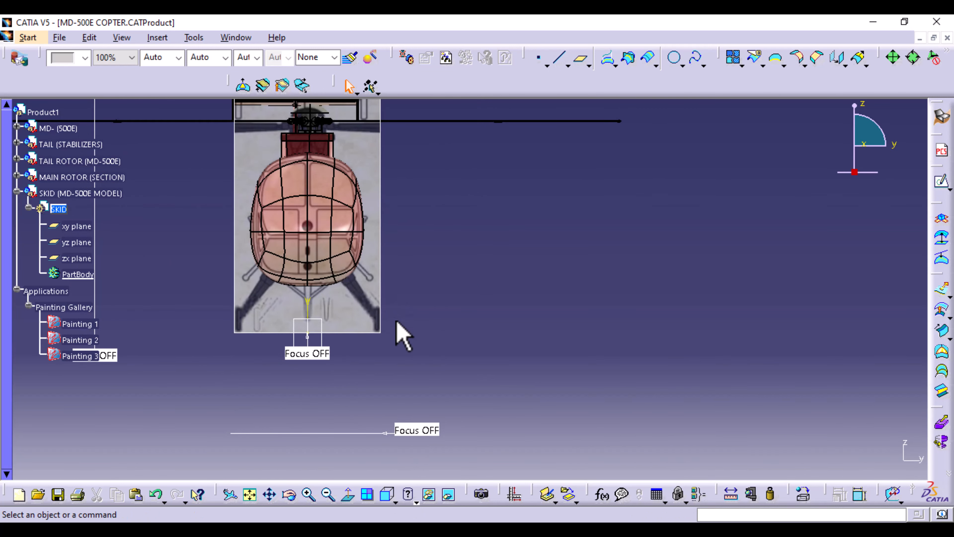
middle_click_drag(500, 340, 391, 395)
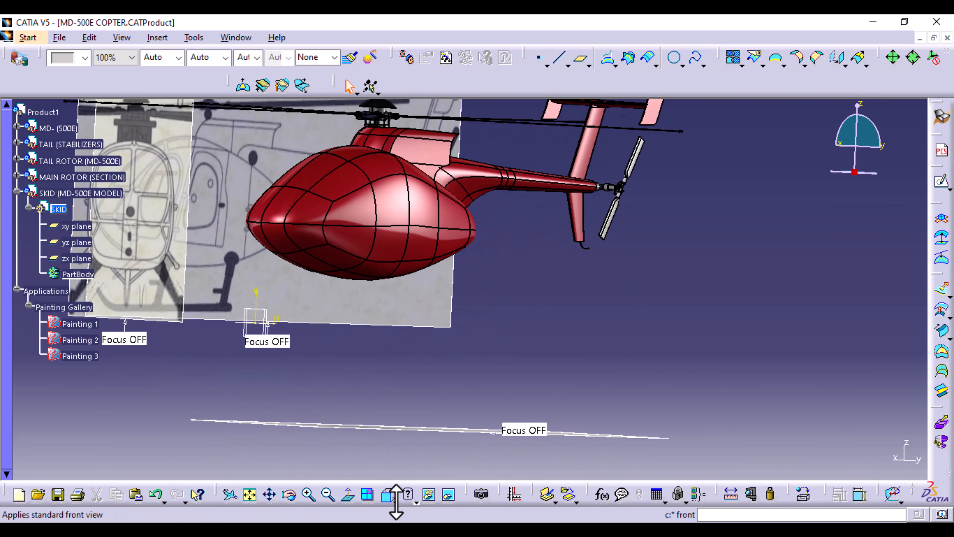
left_click(396, 500)
left_click(411, 459)
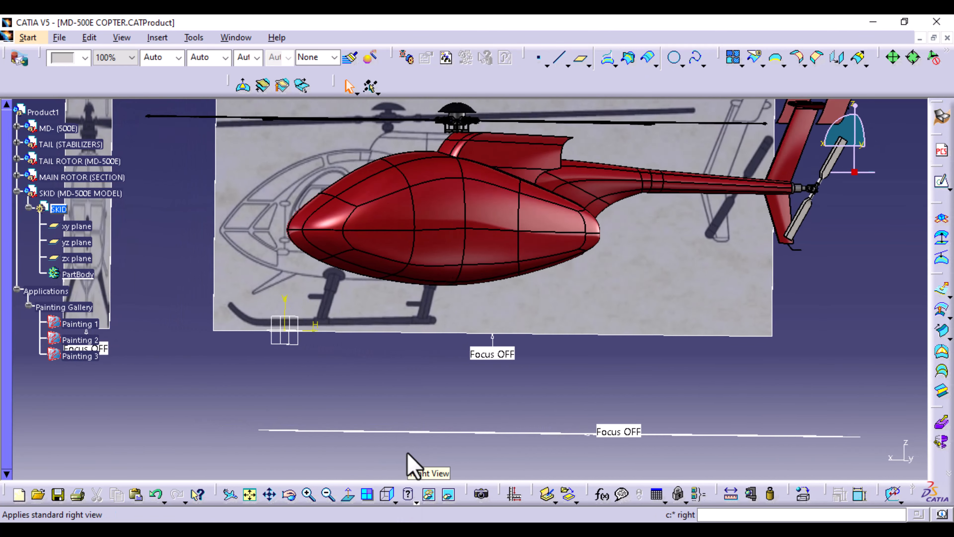
mouse_move(431, 275)
middle_mouse_down()
mouse_move(427, 289)
mouse_move(410, 263)
middle_mouse_up()
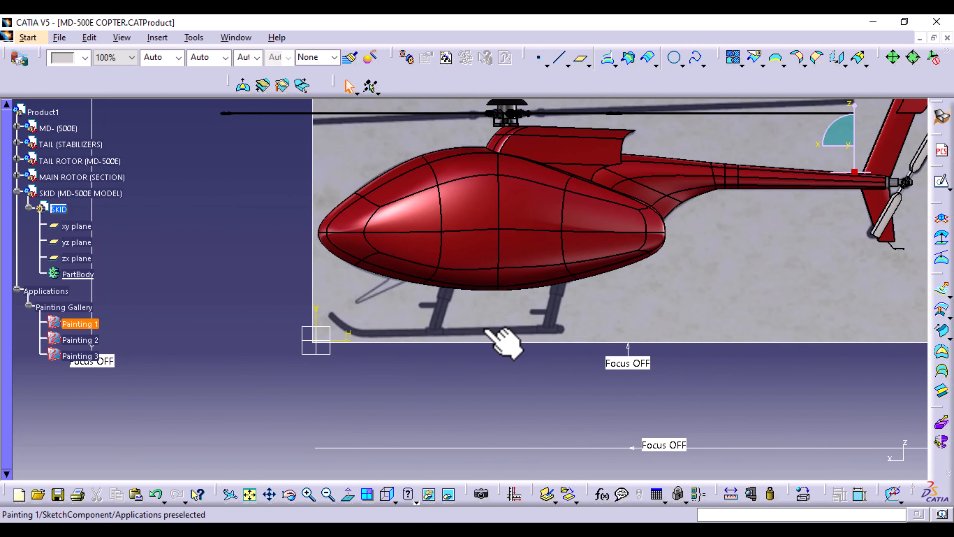
Create a plane offset 1520 mm from the yz plane, in the reversed direction, at the top of the front skid strut
scroll(486, 330, "down", 1)
middle_click_drag(486, 330, 481, 312)
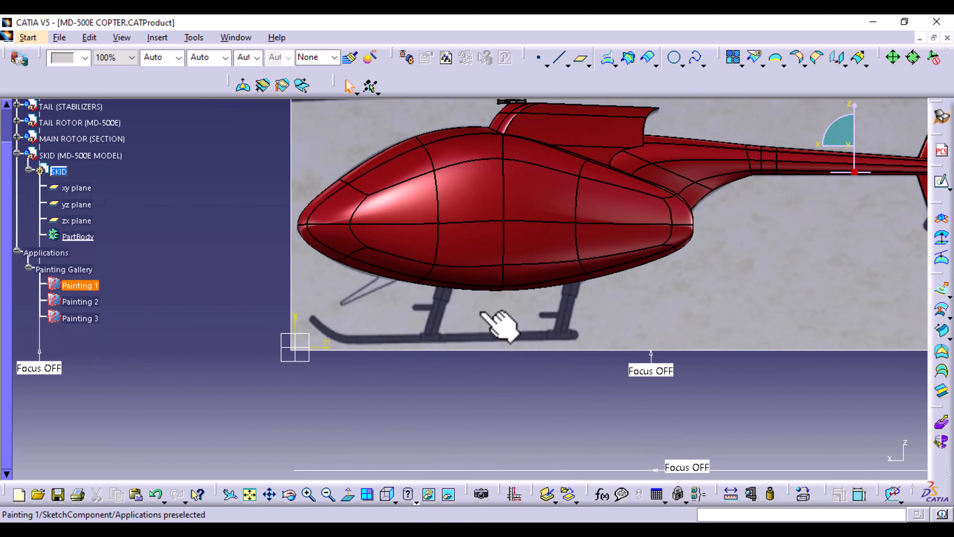
left_click(300, 358)
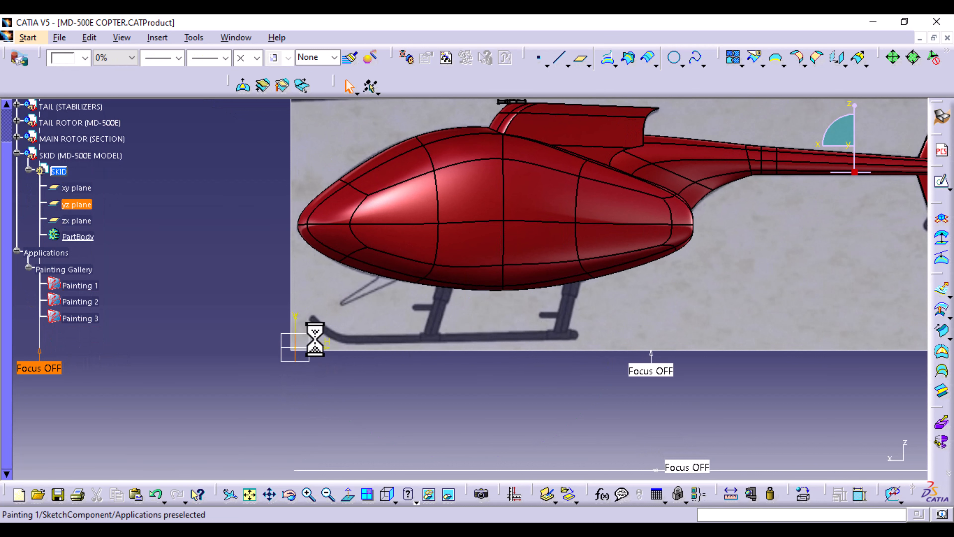
left_click(581, 60)
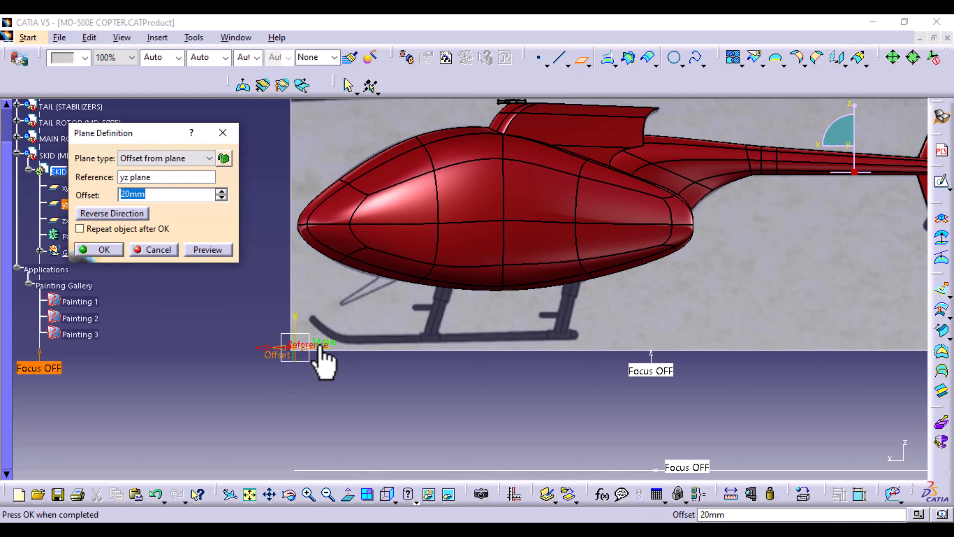
left_click(118, 217)
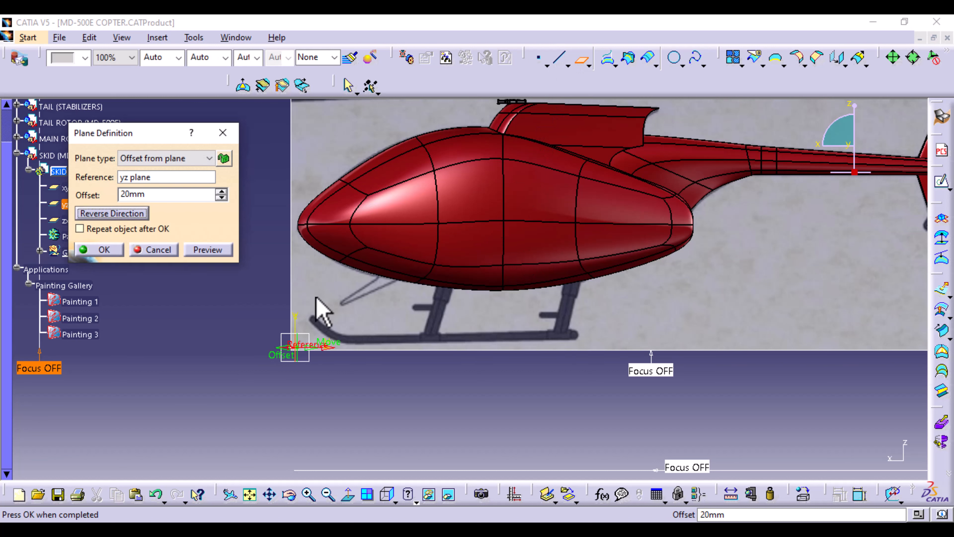
left_click_drag(332, 343, 452, 277)
middle_click_drag(475, 359, 475, 228, "ctrl")
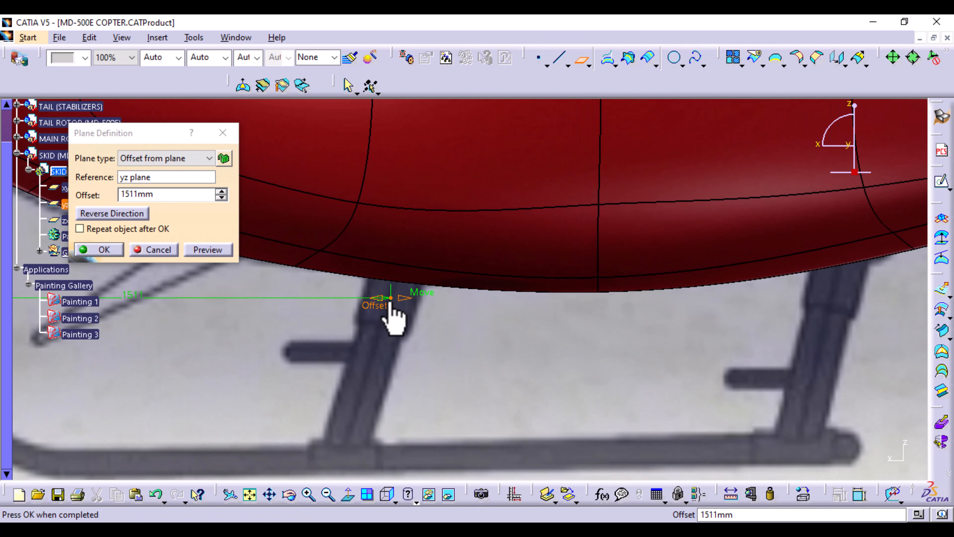
left_click_drag(382, 301, 401, 286)
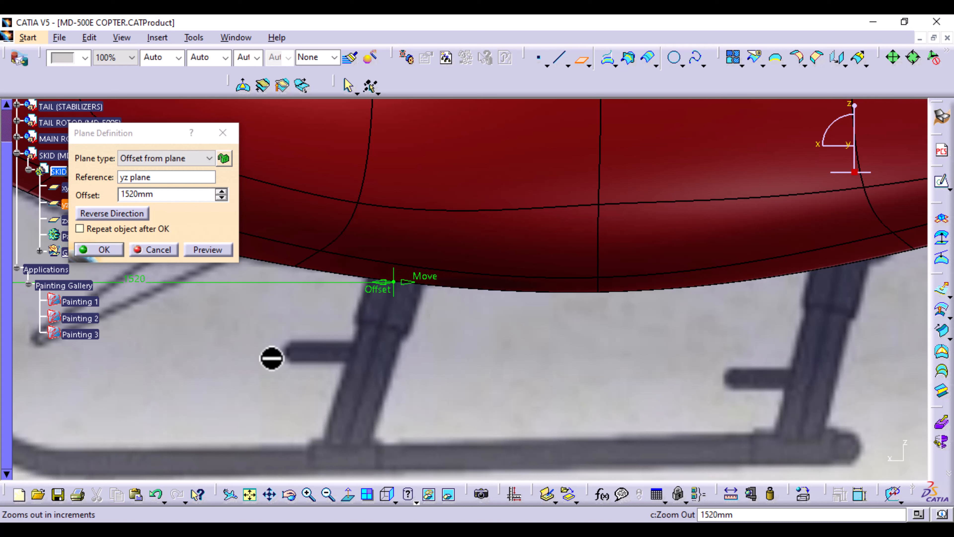
left_click(104, 251)
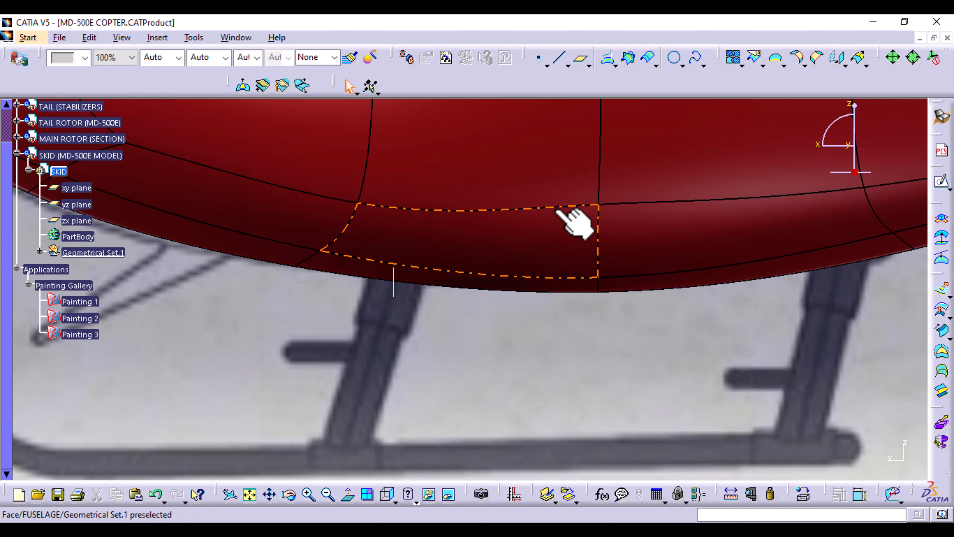
Intersect the new offset plane with the FUSELAGE surface to get a section curve
left_click(630, 58)
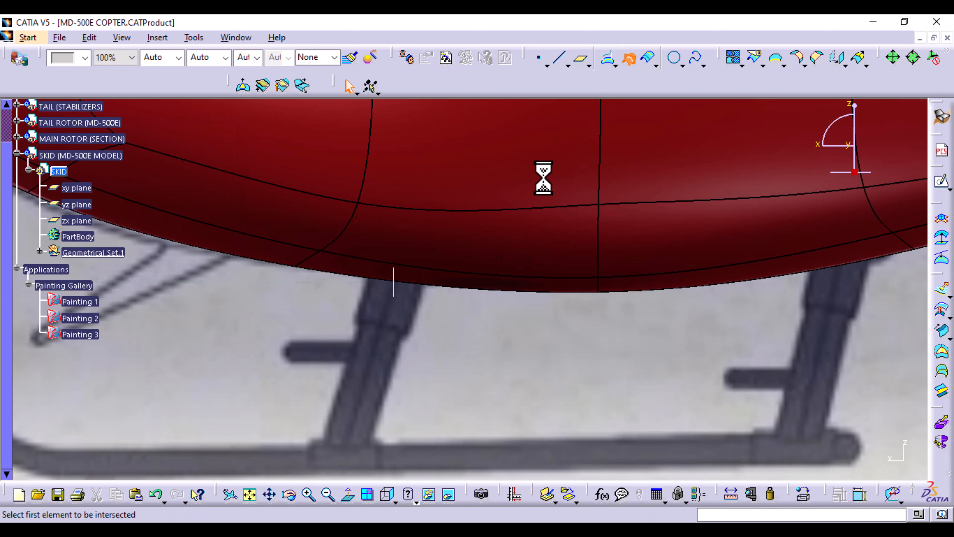
left_click(394, 294)
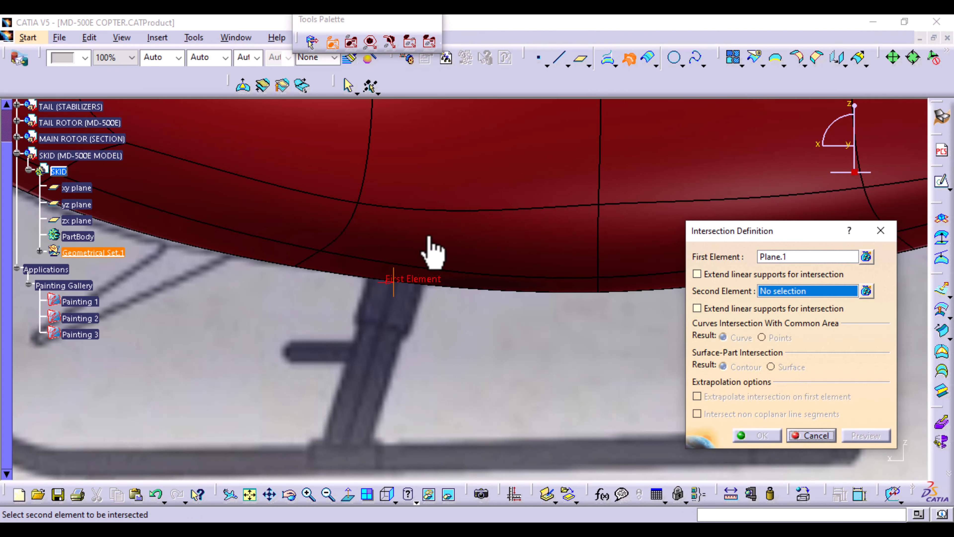
left_click(453, 184)
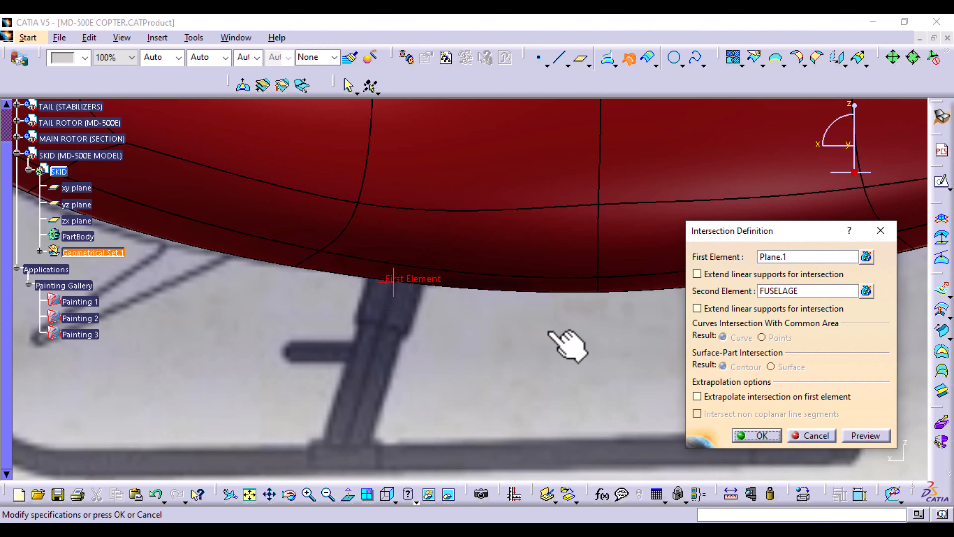
left_click(864, 437)
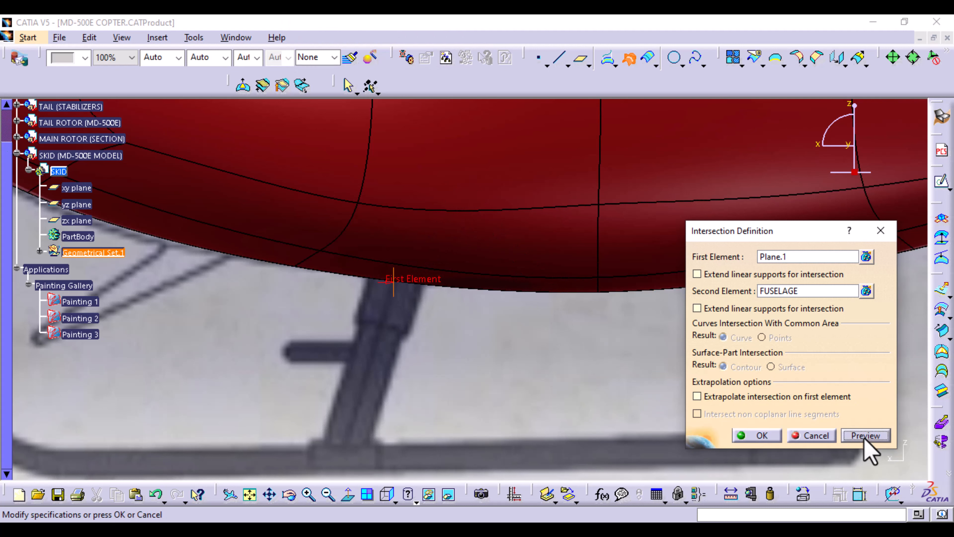
left_click(752, 436)
Expand the geometrical set of the SKID part and hide the offset plane
middle_click_drag(505, 357, 504, 455)
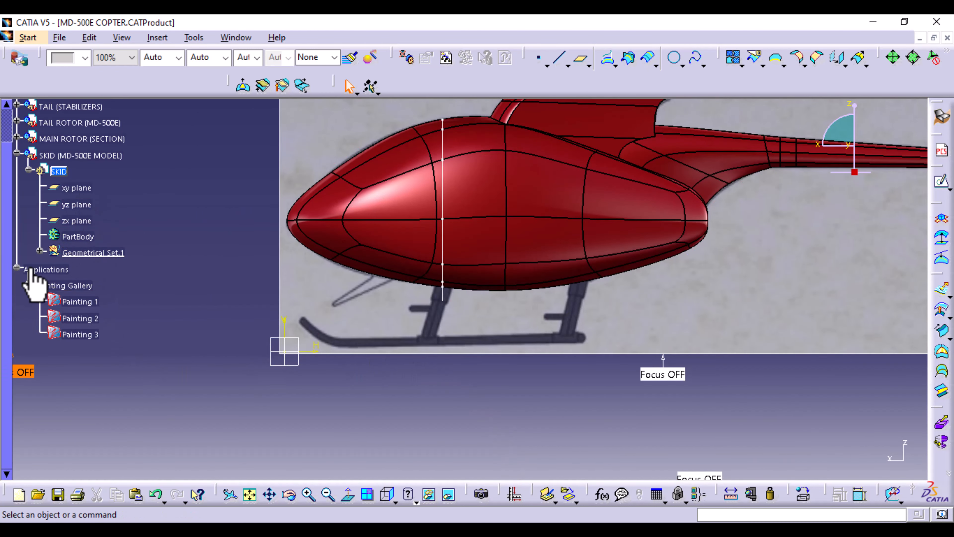
left_click(40, 251)
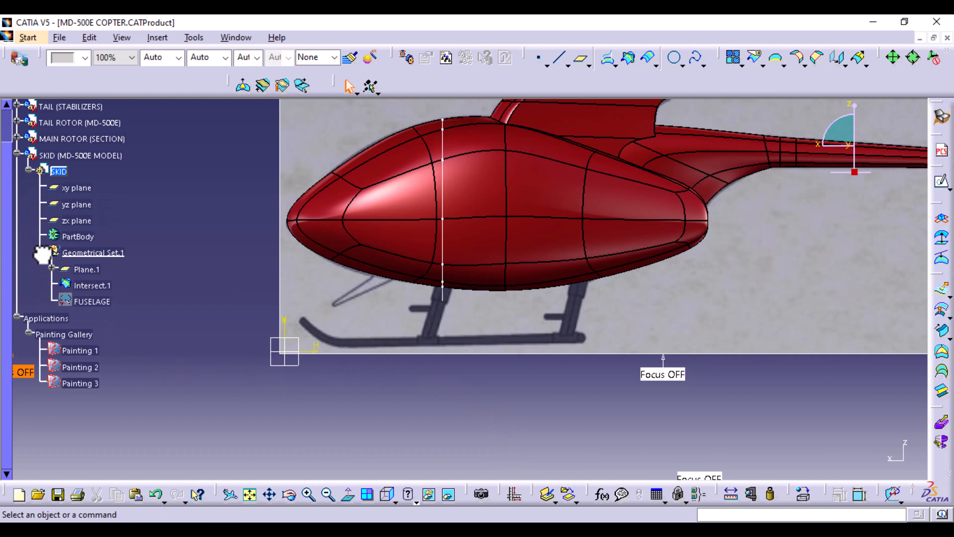
right_click(91, 268)
left_click(128, 280)
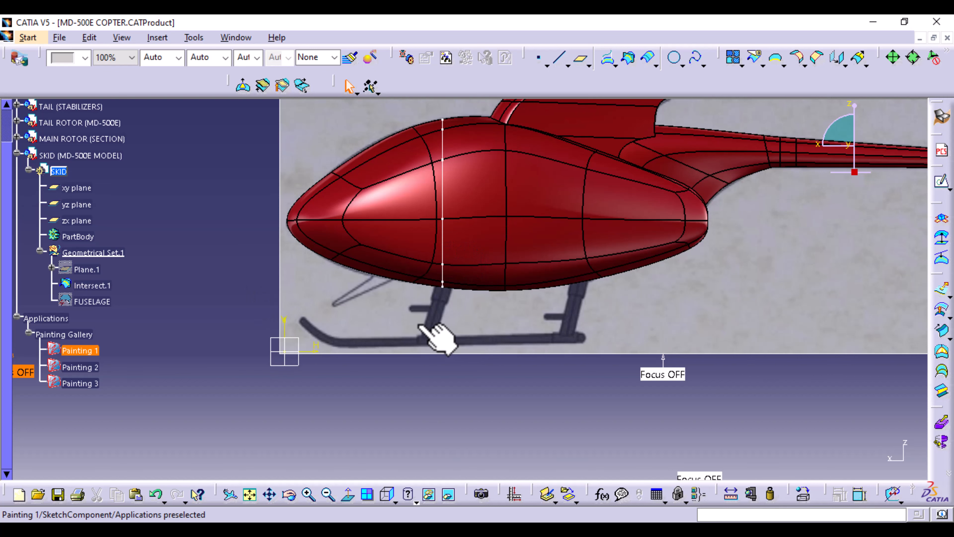
Define an On curve point on the fuselage intersection curve, about 3321 mm along it, near the front strut's upper end
mouse_move(436, 334)
middle_mouse_down()
mouse_move(404, 294)
mouse_move(445, 317)
mouse_move(451, 333)
middle_mouse_up()
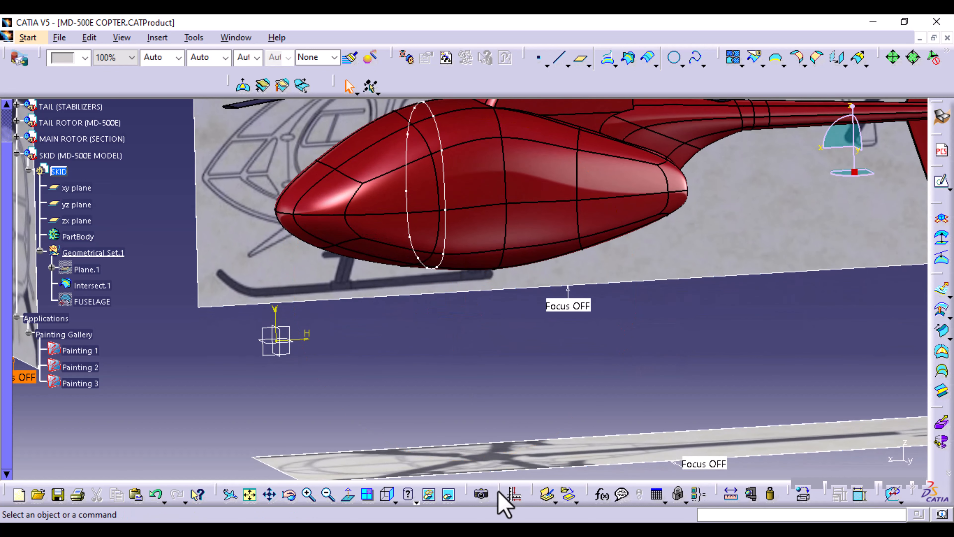
left_click(393, 502)
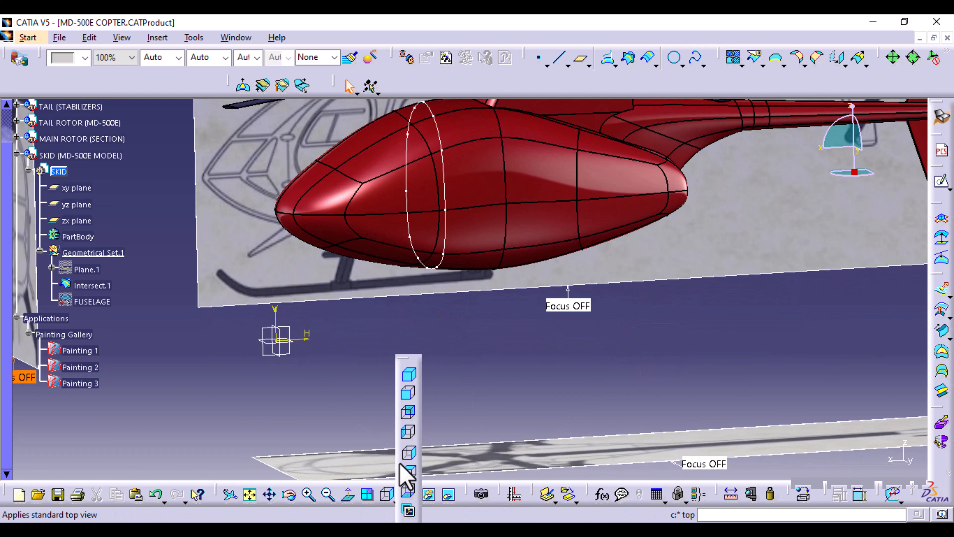
left_click(408, 396)
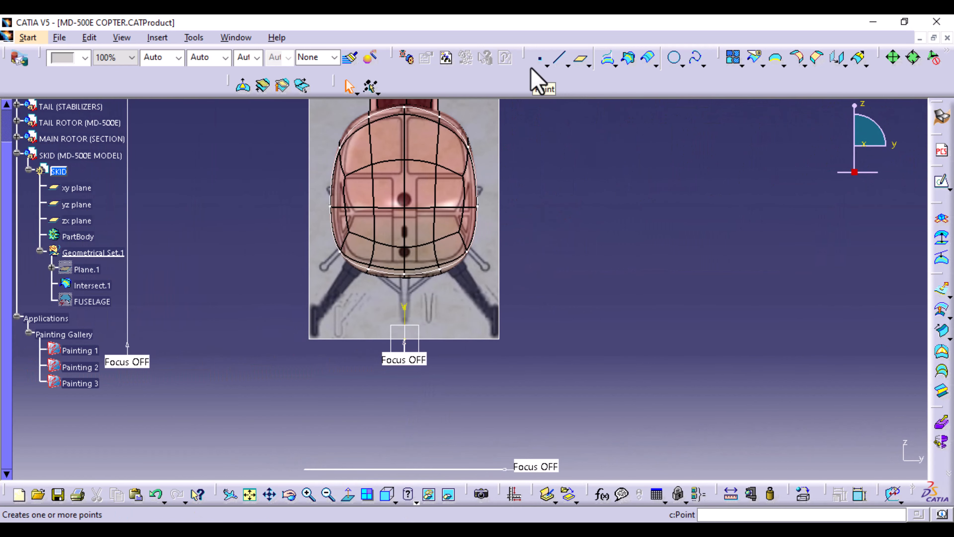
left_click(539, 59)
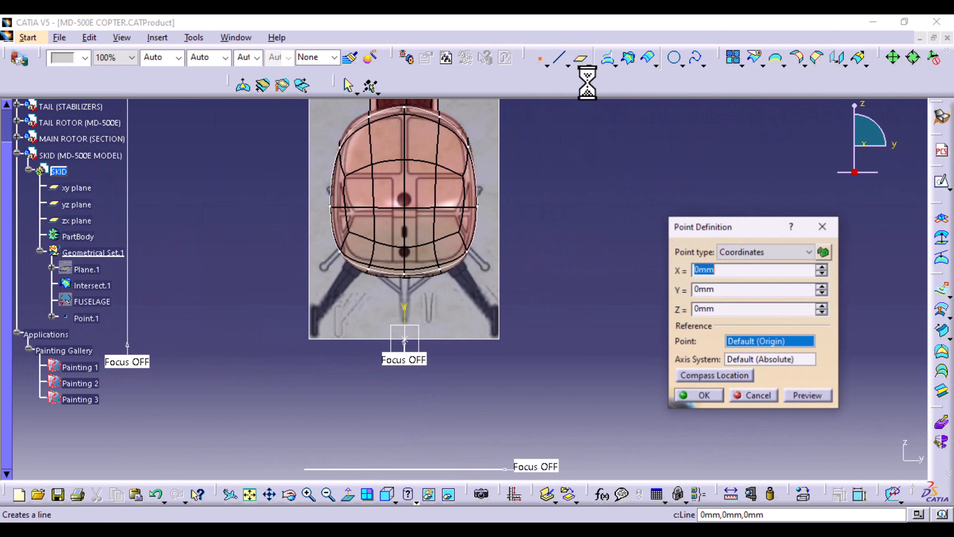
left_click(809, 252)
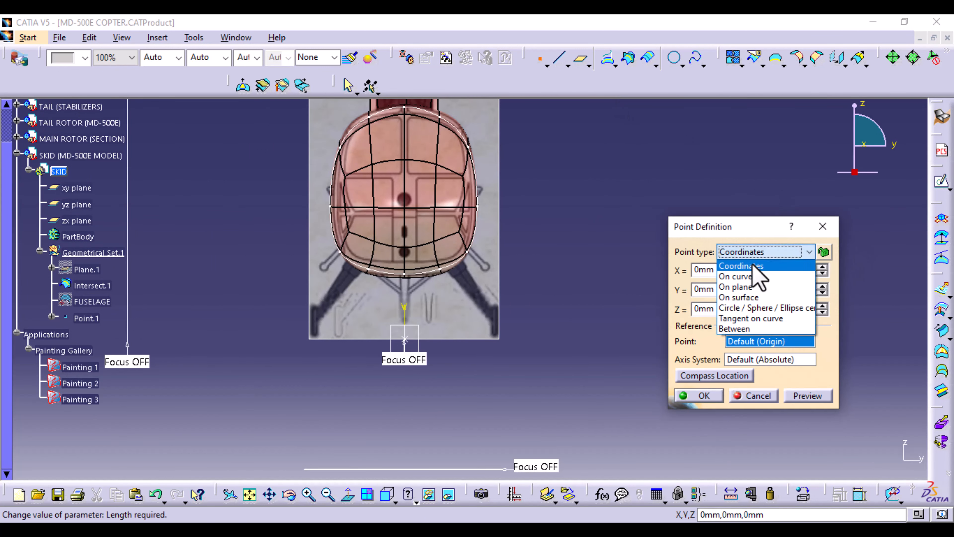
left_click(744, 278)
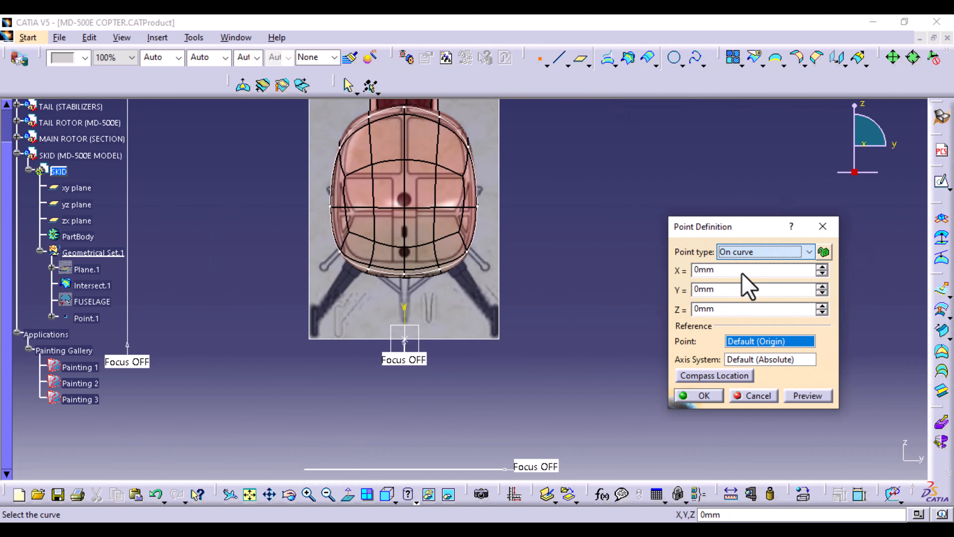
left_click(97, 289)
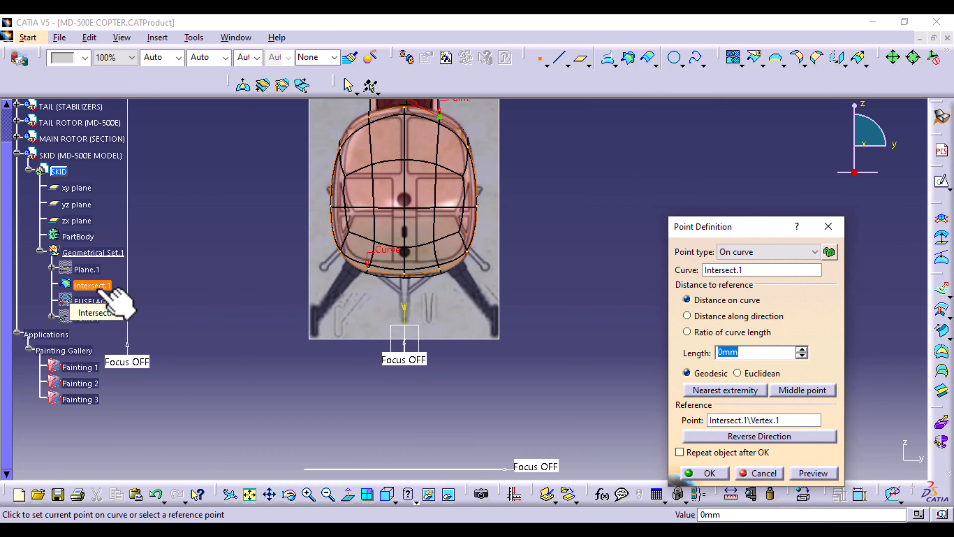
middle_click_drag(477, 393, 475, 397)
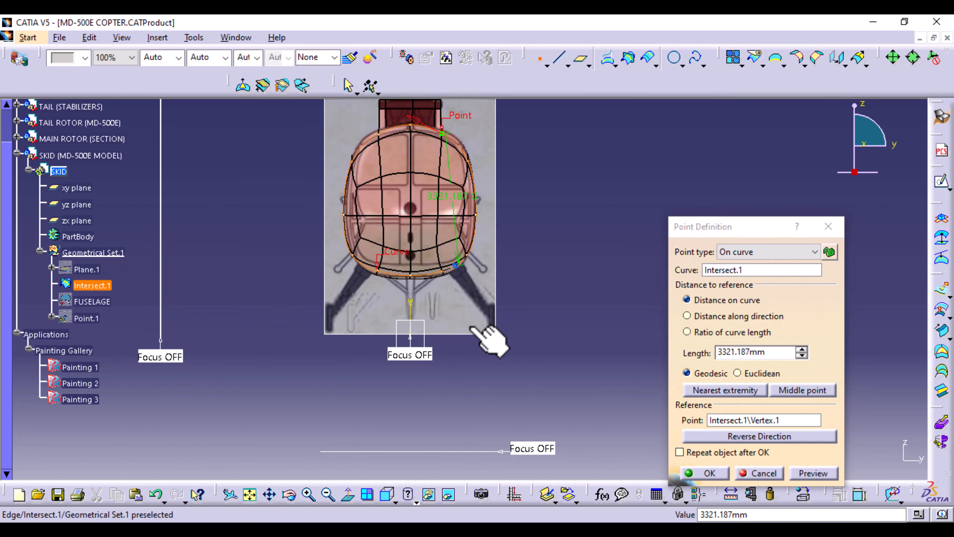
Fine-tune the point's length along the curve to 3326.187 mm against the strut in the front and side images, and create it
middle_click_drag(481, 366, 508, 291)
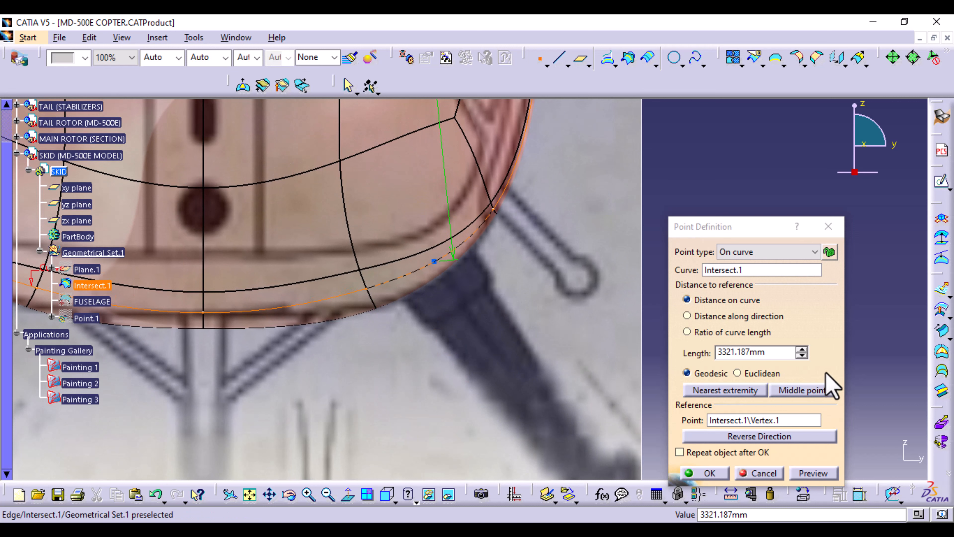
left_click(801, 354)
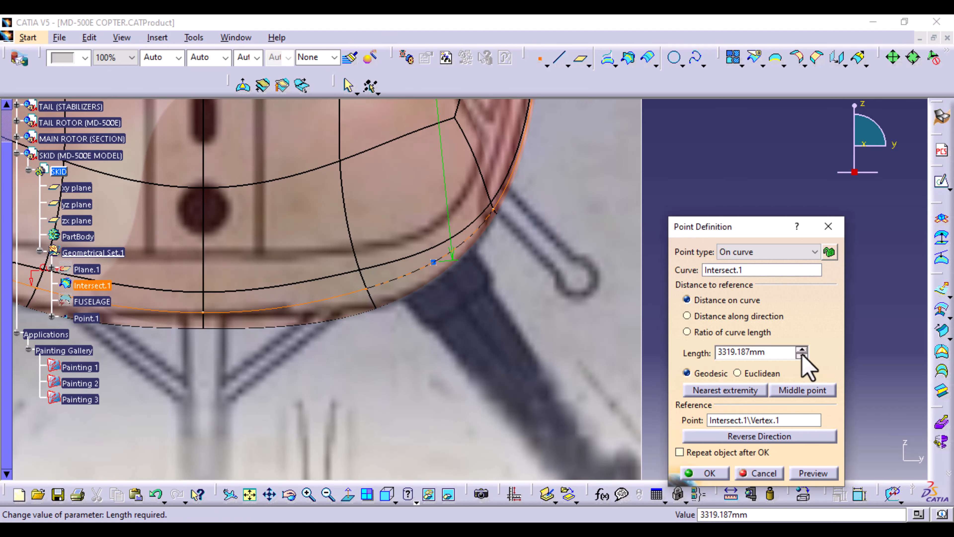
left_click(802, 356)
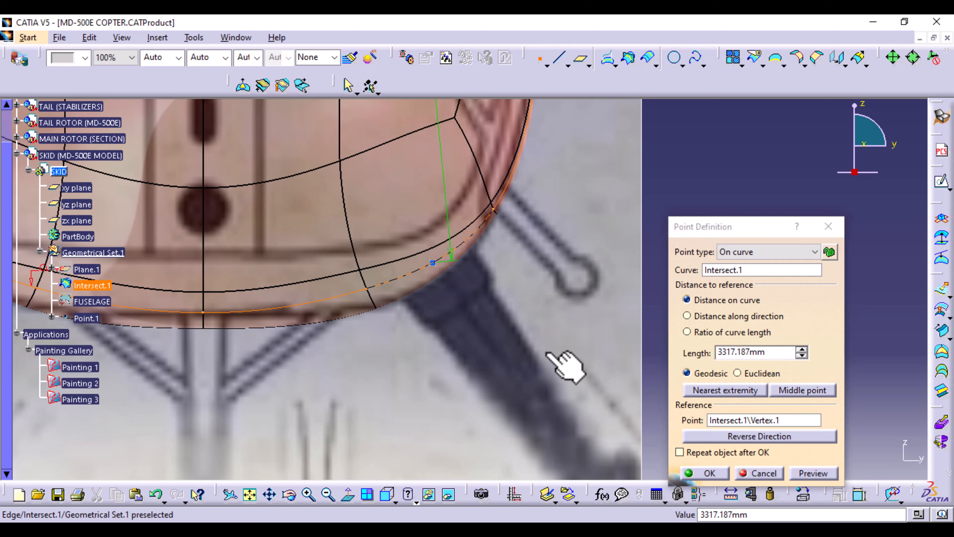
middle_click_drag(569, 366, 489, 298)
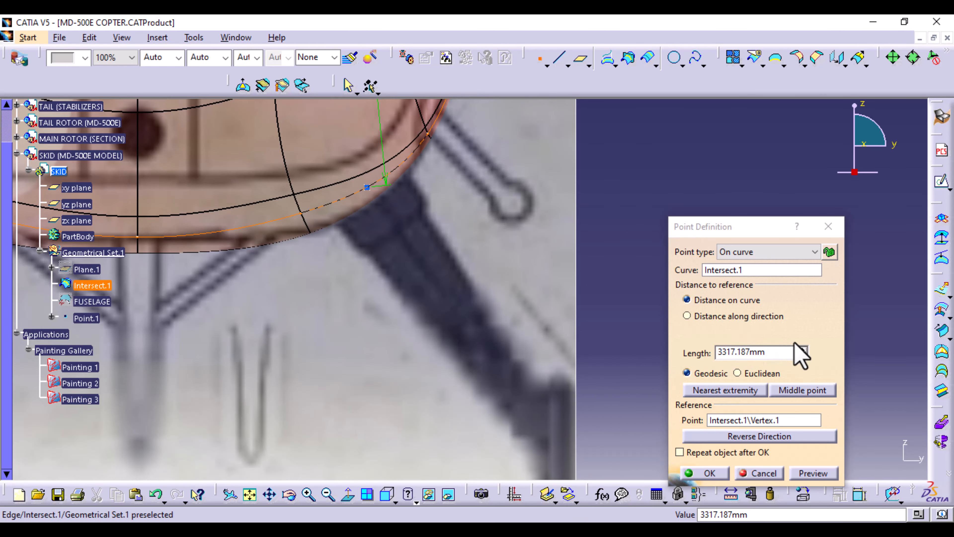
left_click(801, 349)
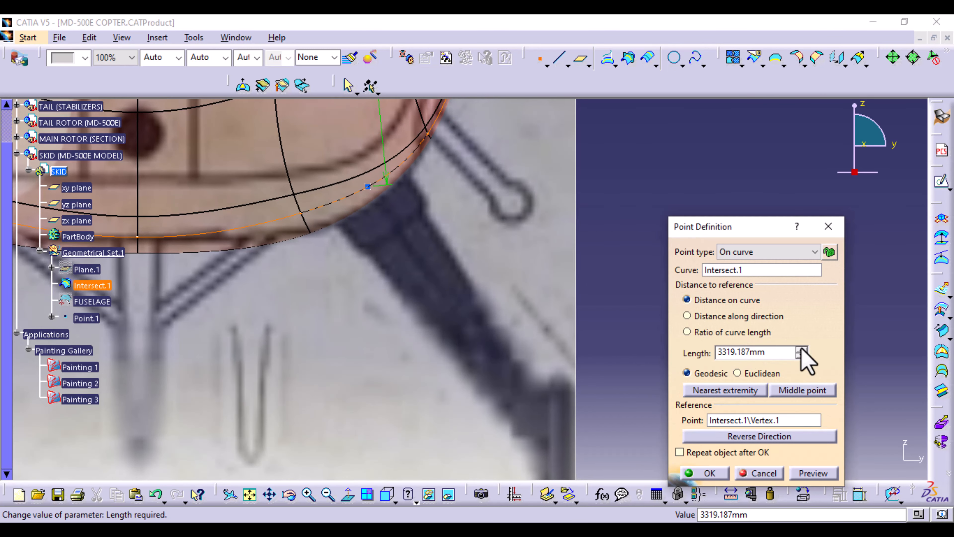
left_click(801, 349)
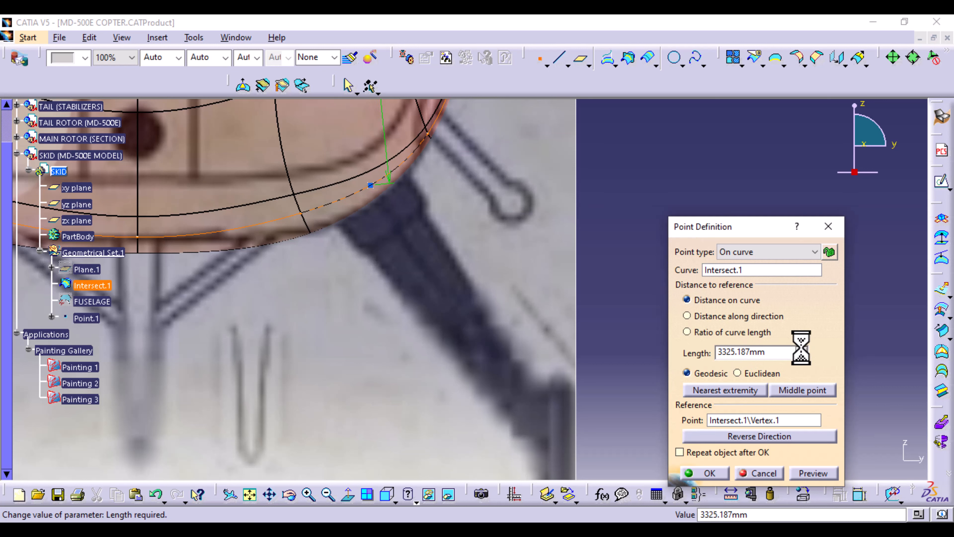
middle_click_drag(550, 248, 558, 392)
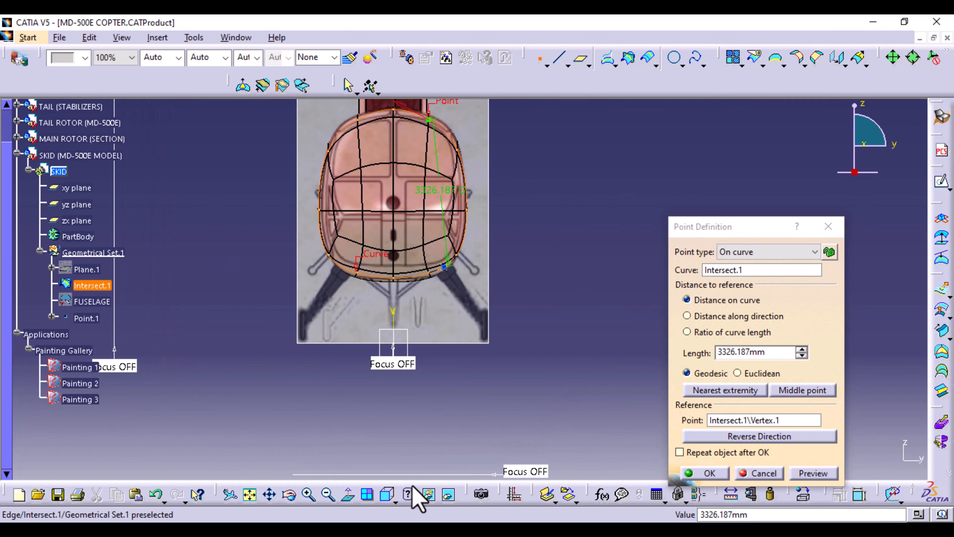
left_click(395, 500)
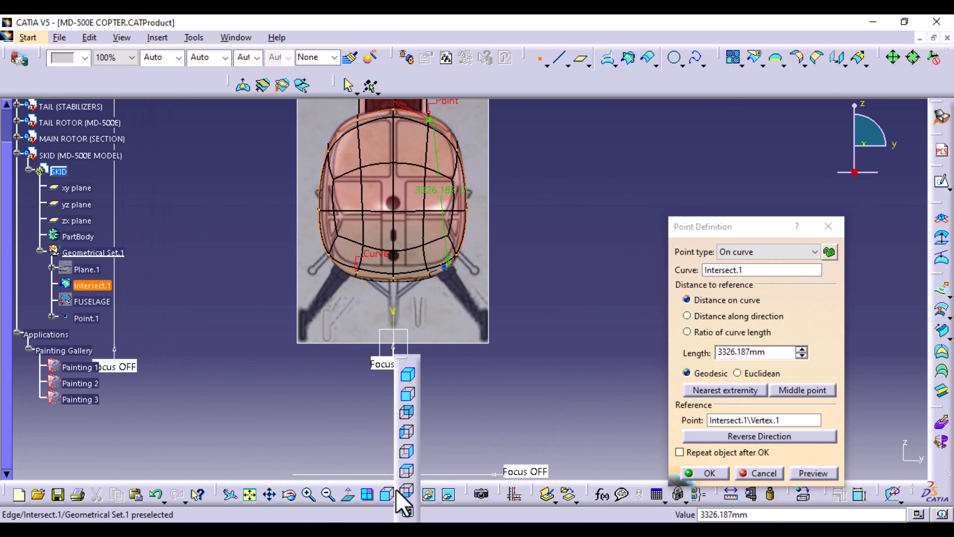
left_click(408, 455)
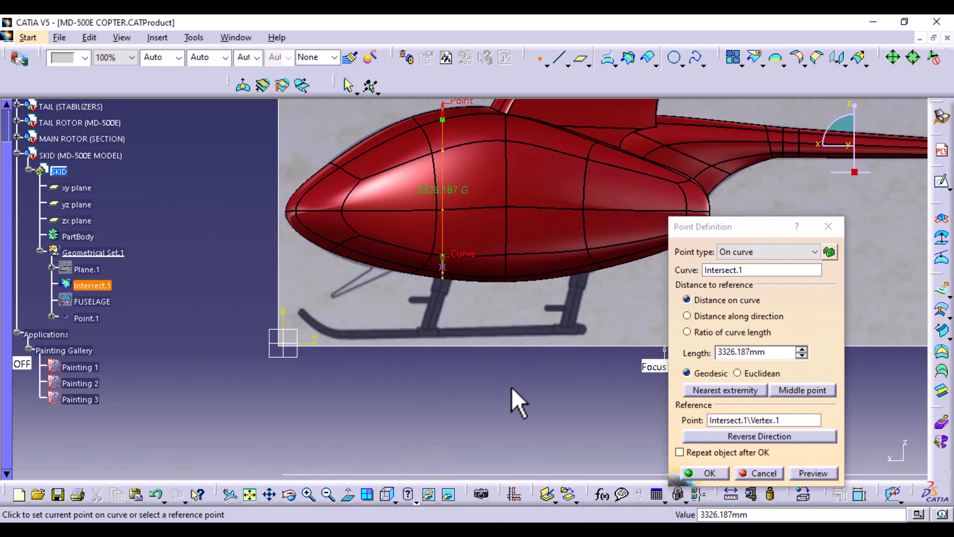
middle_click_drag(513, 396, 520, 292, "ctrl")
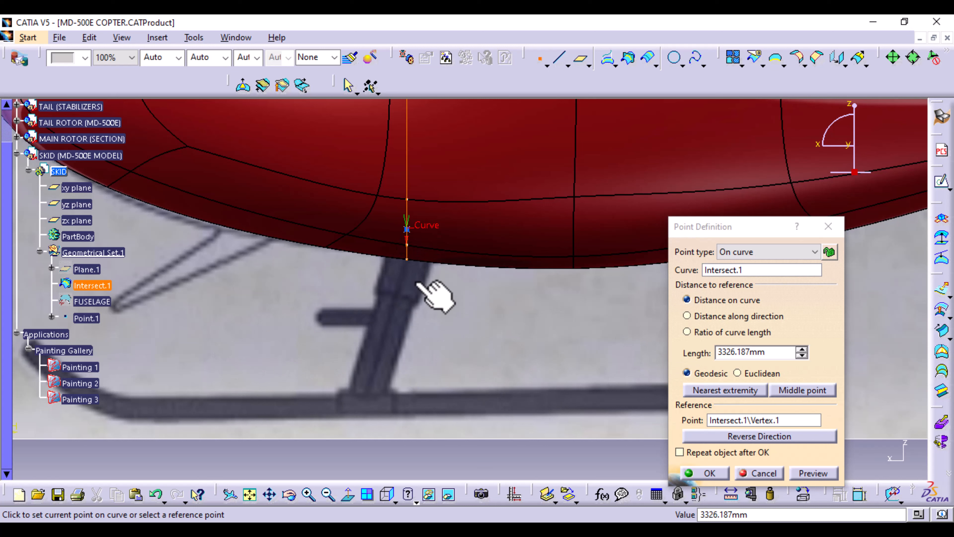
left_click(710, 473)
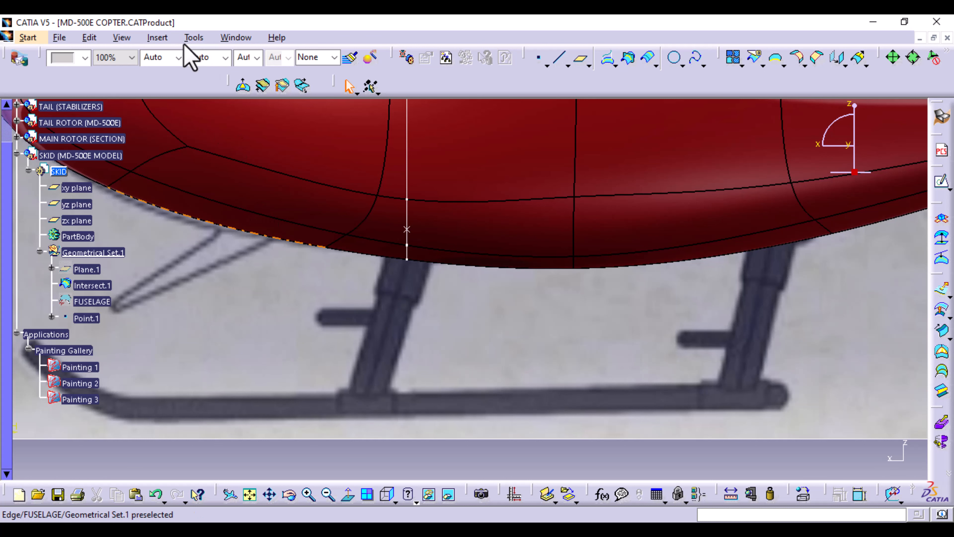
Create a standard axis system in the SKID part with its origin at the point on the fuselage intersection curve
left_click(158, 37)
mouse_move(213, 156)
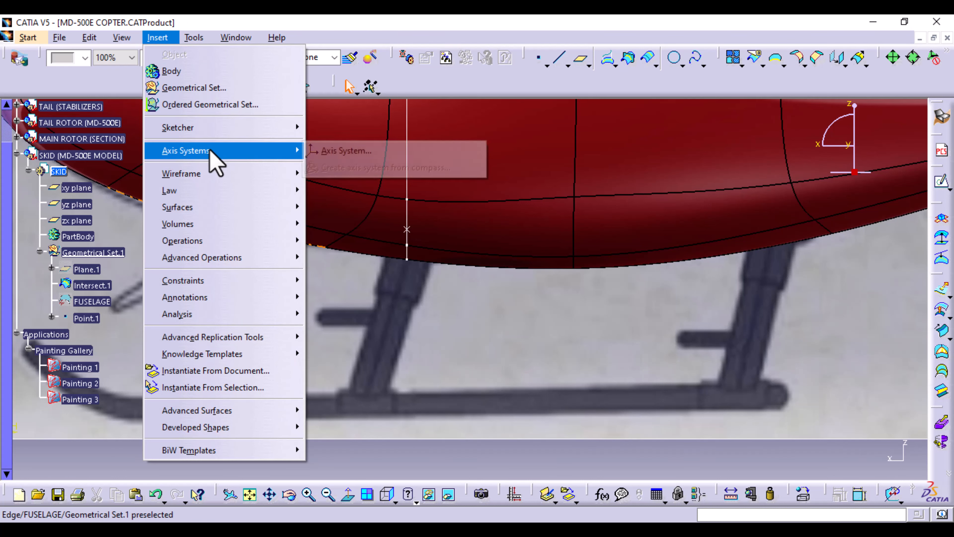
left_click(332, 151)
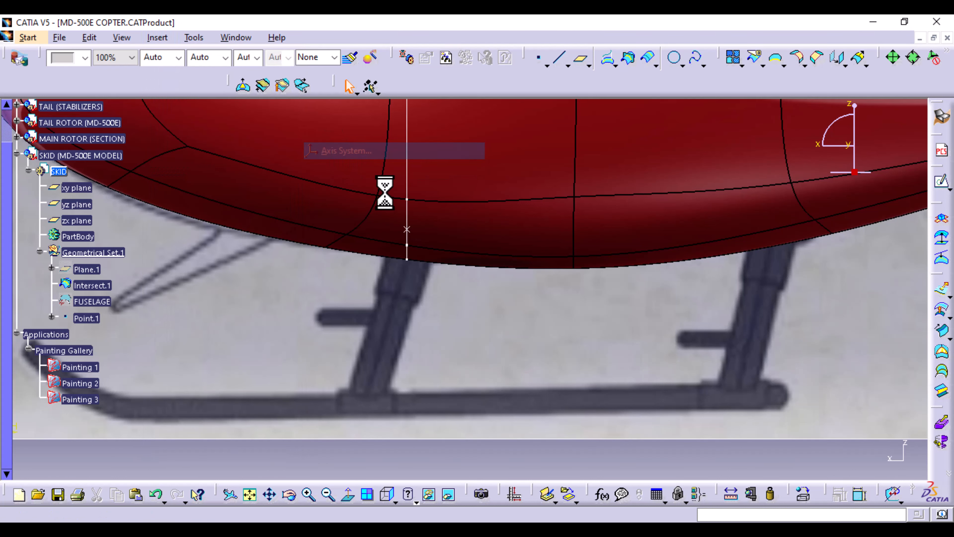
left_click(407, 229)
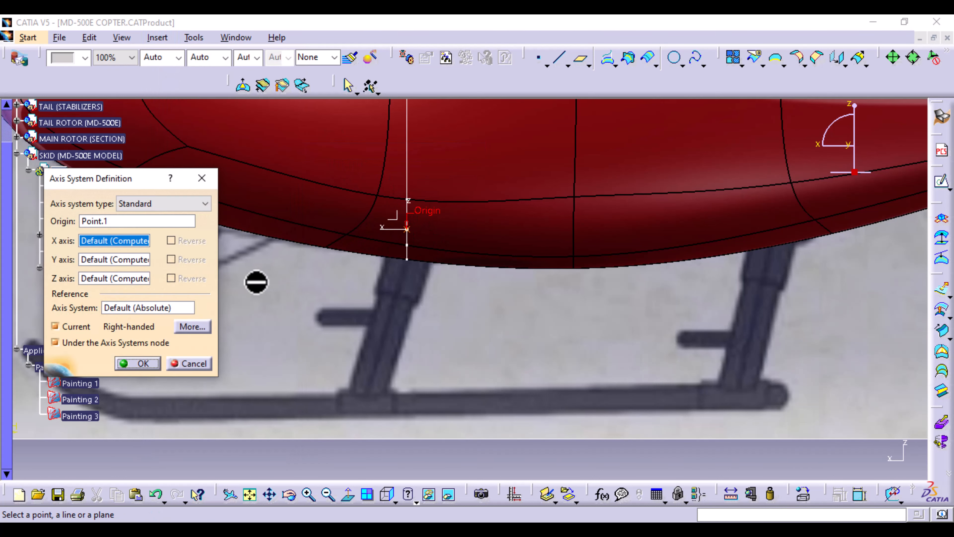
left_click(142, 364)
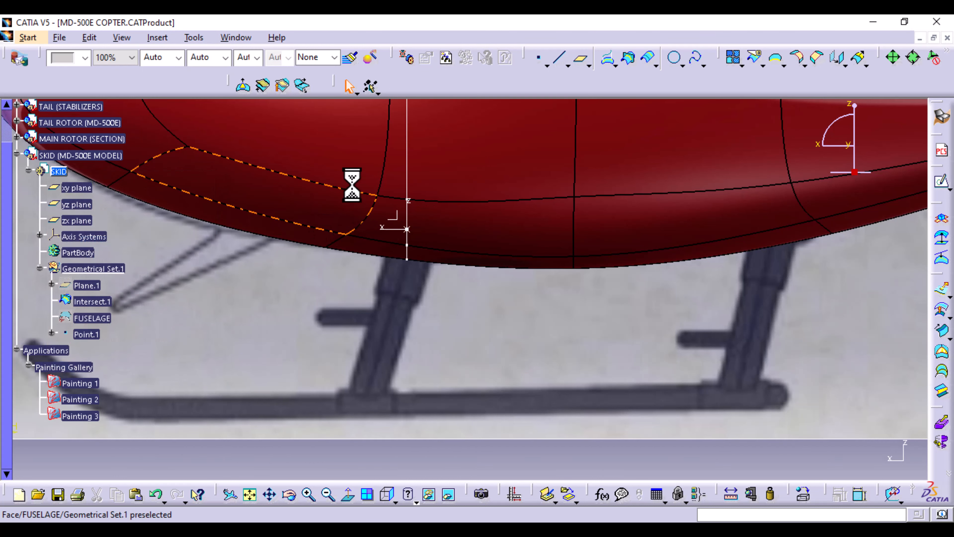
Hide the fuselage intersection curve that runs through the new axis system's origin
right_click(409, 165)
left_click(471, 208)
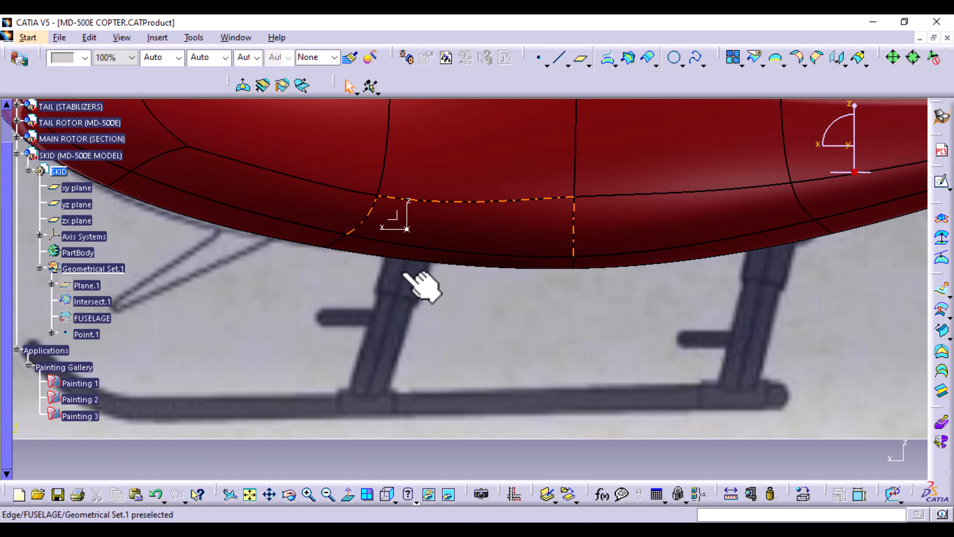
left_click(414, 240)
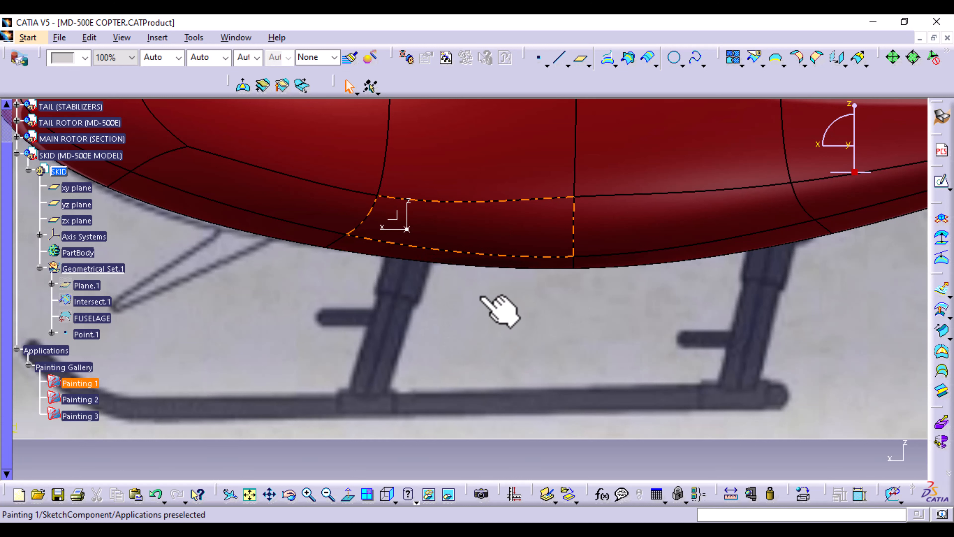
Start an Axis-Angle rotation of the new axis system, using its own Y axis as the rotation axis
middle_click_drag(483, 297, 485, 348, "ctrl")
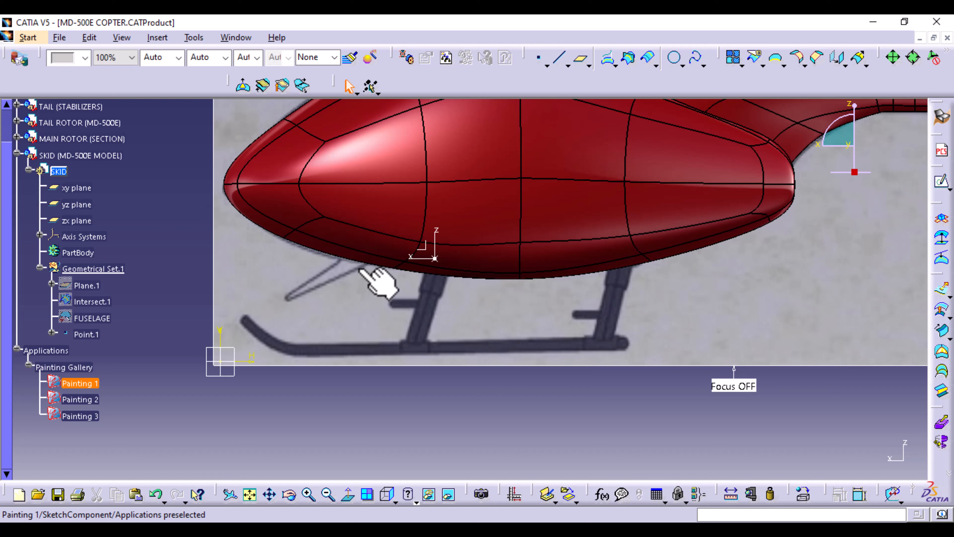
left_click(846, 65)
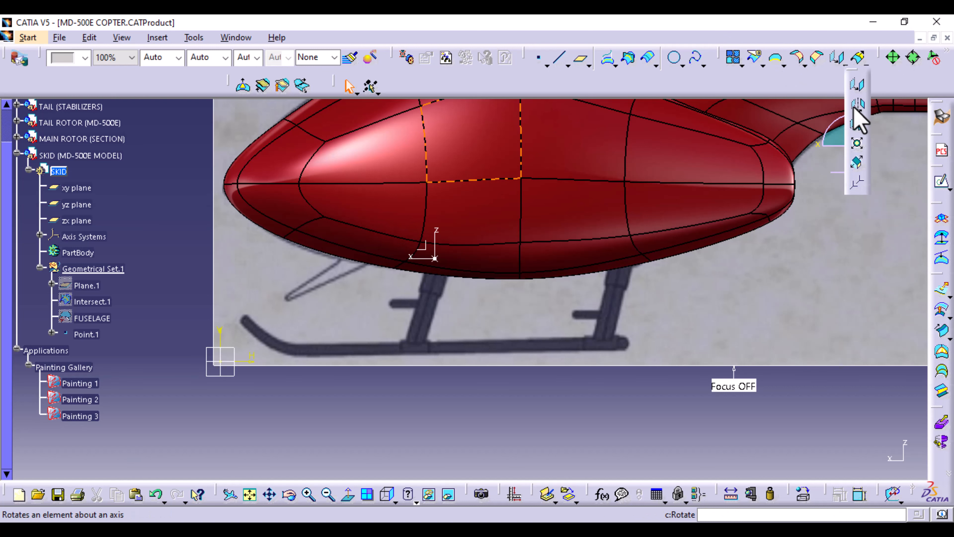
left_click(856, 106)
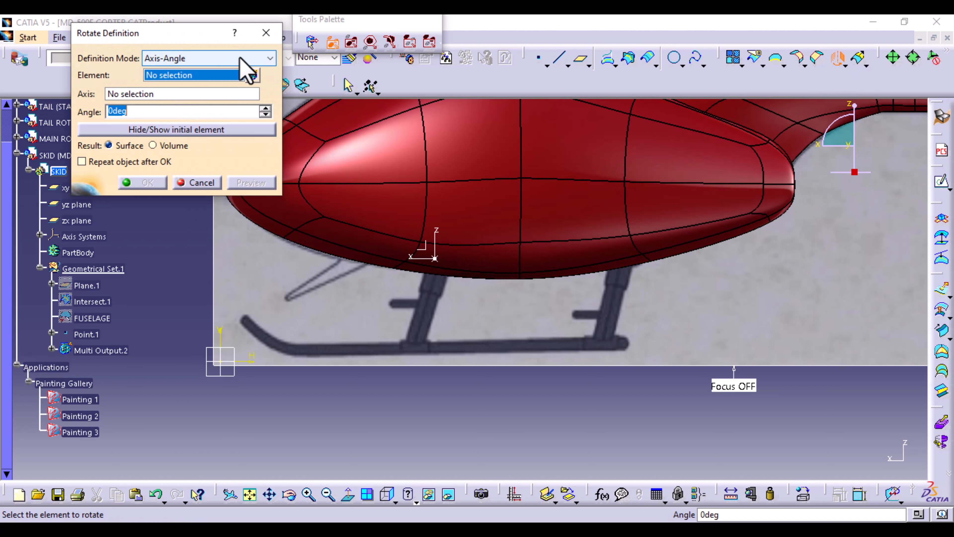
left_click(435, 257)
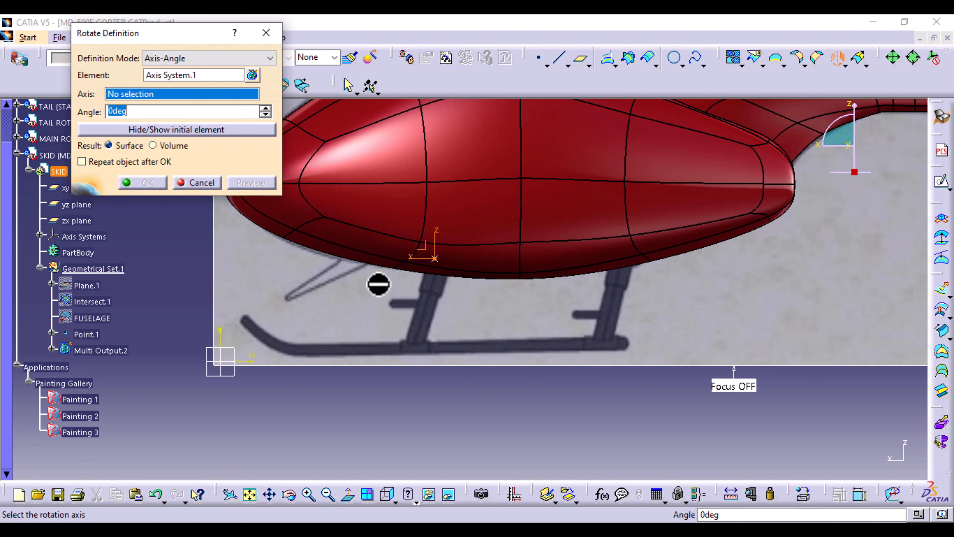
middle_click_drag(377, 215, 447, 277)
left_click(450, 274)
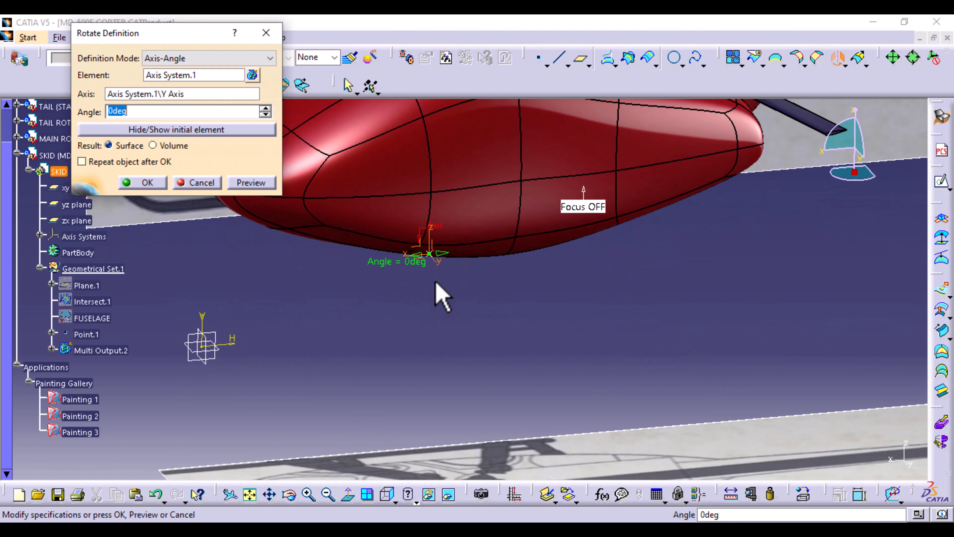
Set the rotation to -15deg to match the front strut in the side image, hide the initial axis system, and create the rotated one
left_click(387, 494)
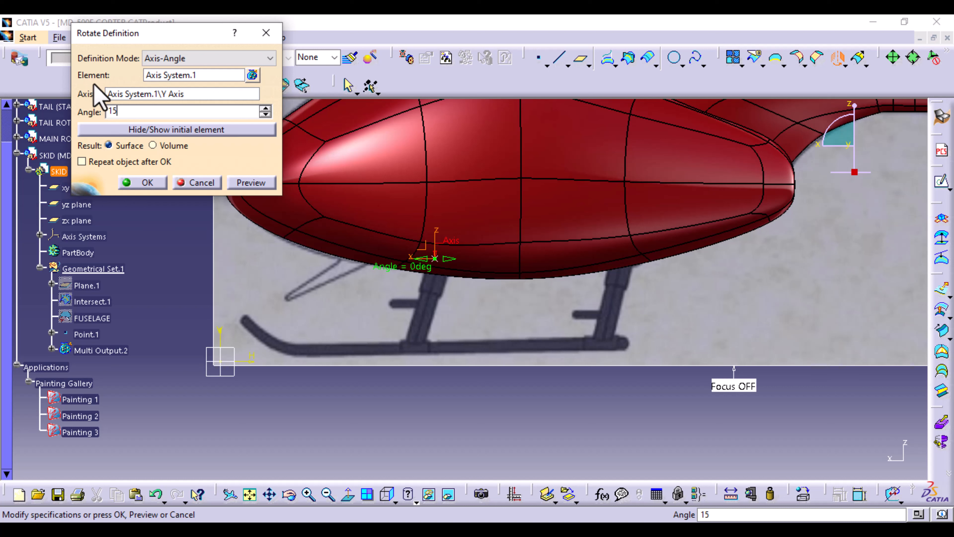
left_click(255, 183)
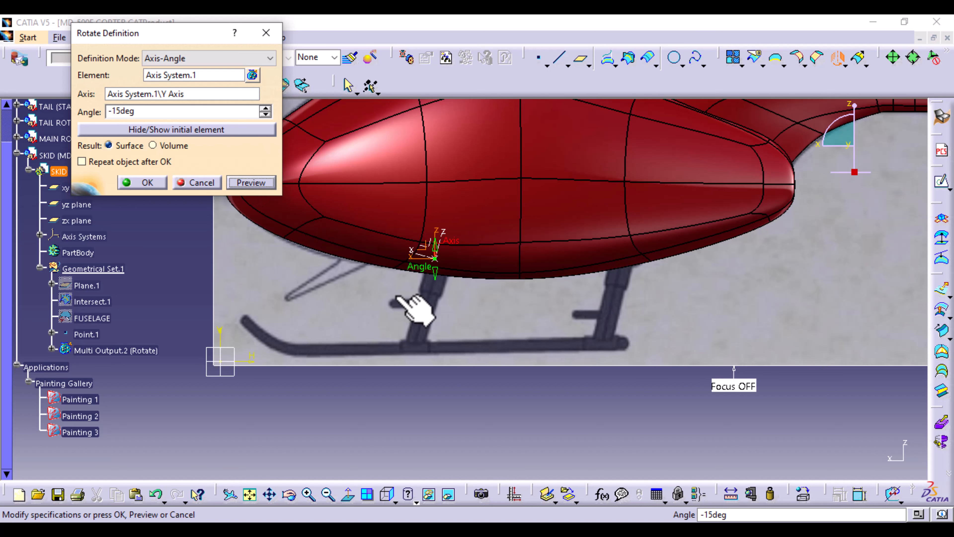
middle_click_drag(504, 368, 477, 256)
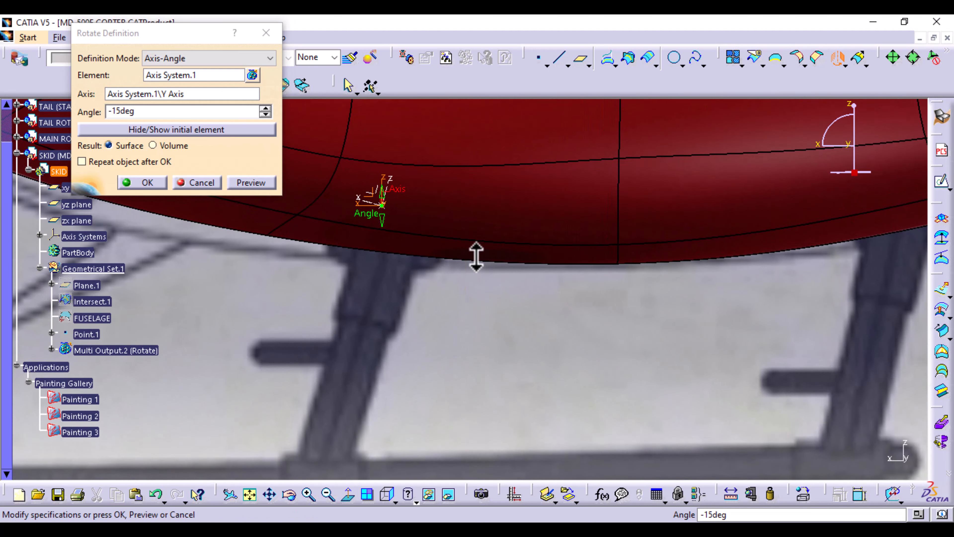
left_click(390, 497)
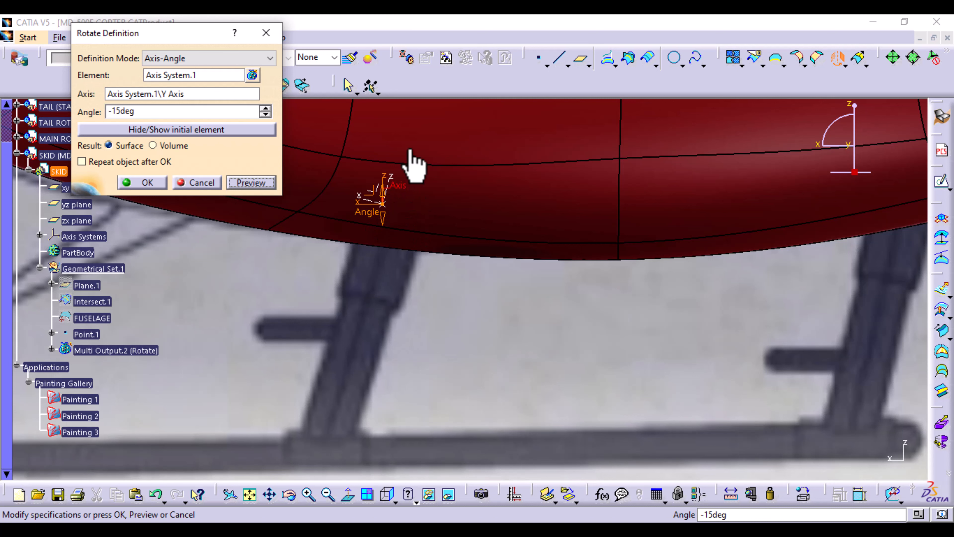
middle_click_drag(575, 324, 570, 370)
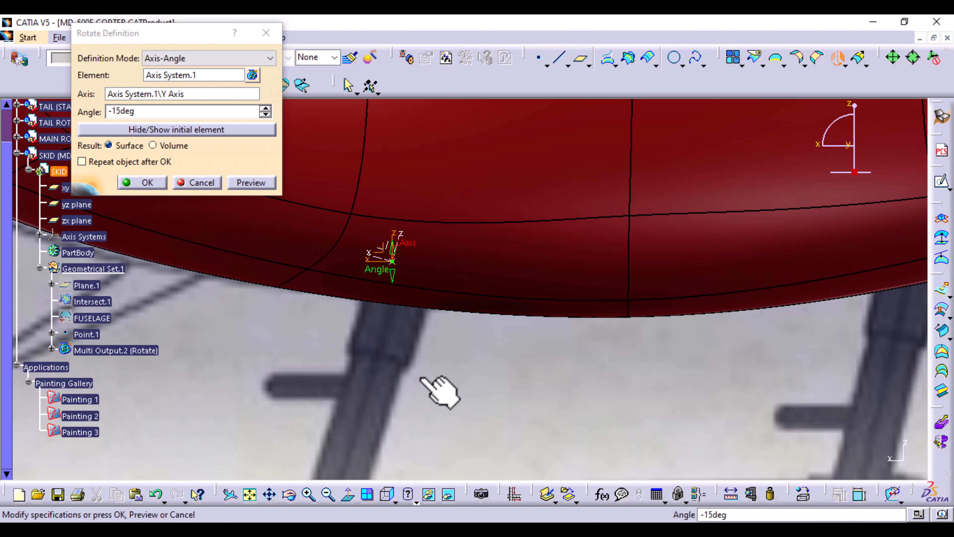
left_click(186, 130)
left_click(147, 183)
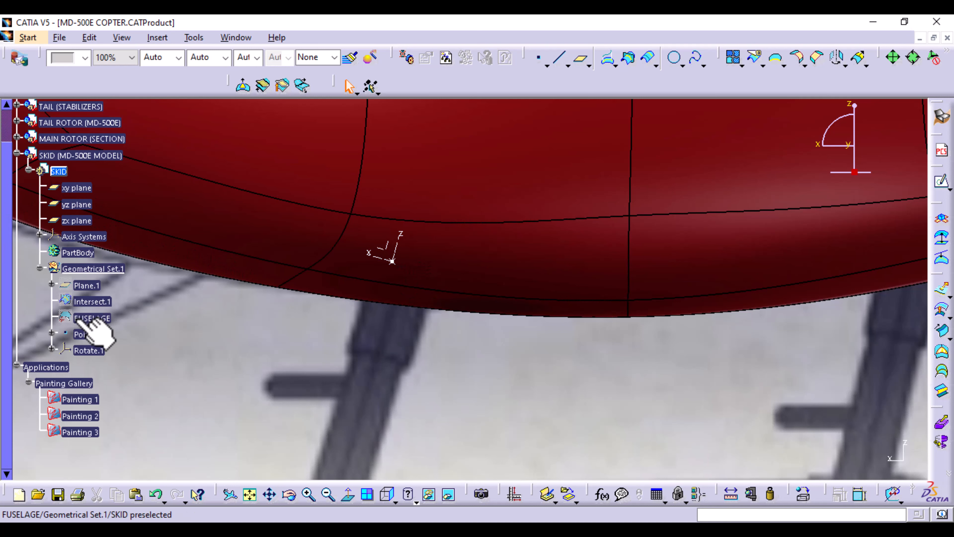
Change the reference plane's offset from the yz plane to 1550mm to align the rotated axis system with the front strut
double_click(98, 289)
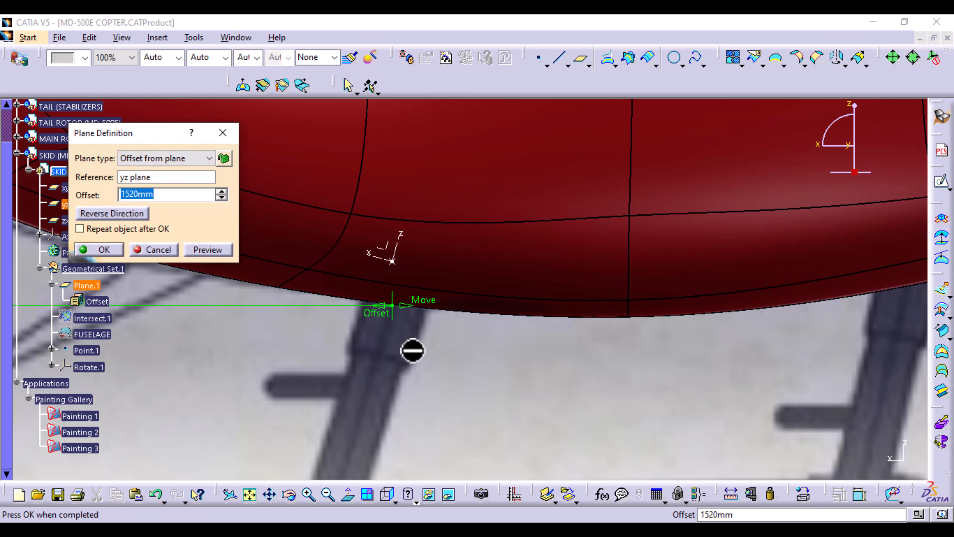
left_click_drag(415, 308, 422, 307)
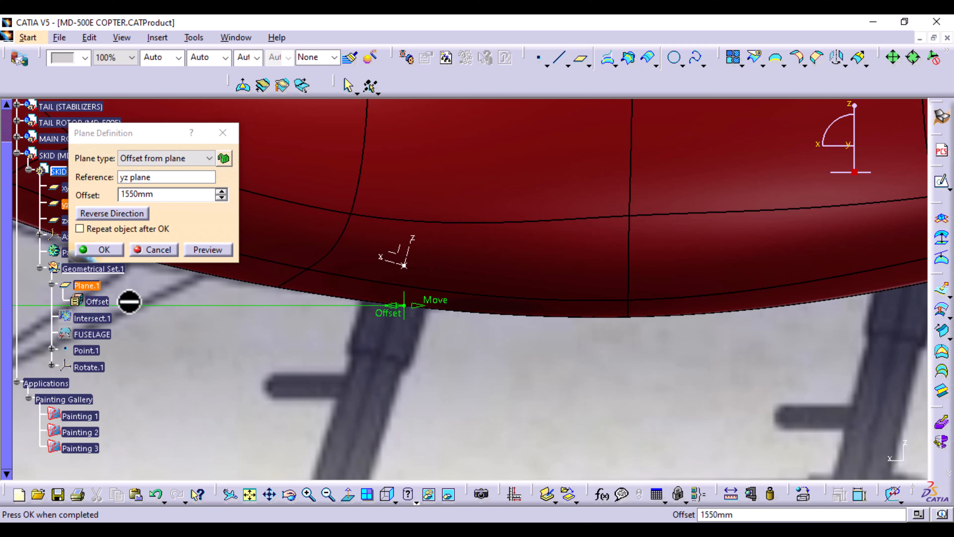
left_click(100, 250)
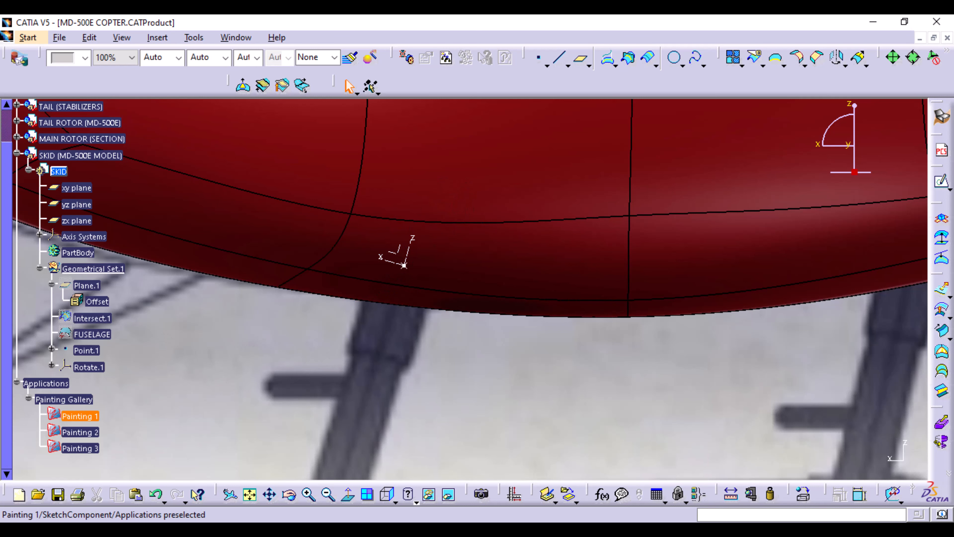
Start an Axis-Angle rotation of the already rotated axis system about its own X axis, viewed against the front image
left_click(395, 501)
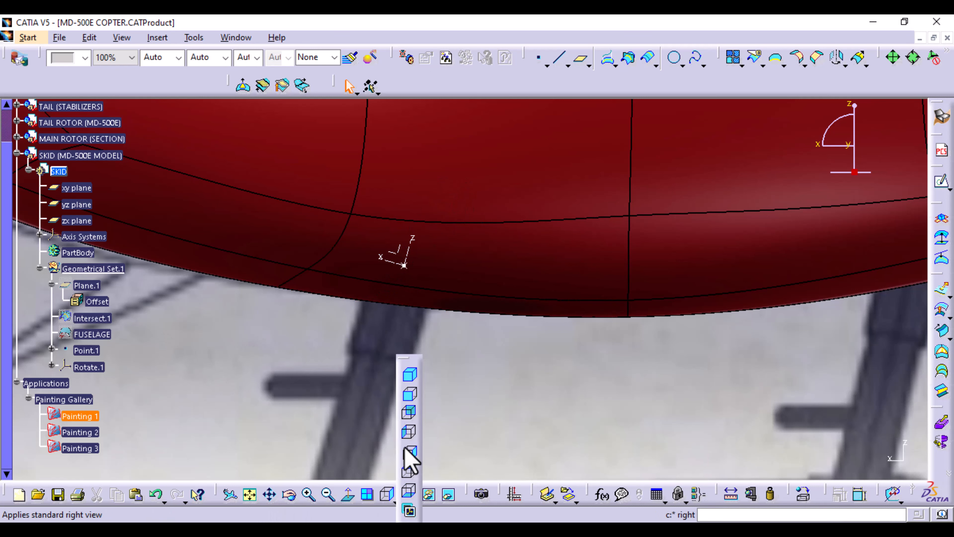
left_click(410, 396)
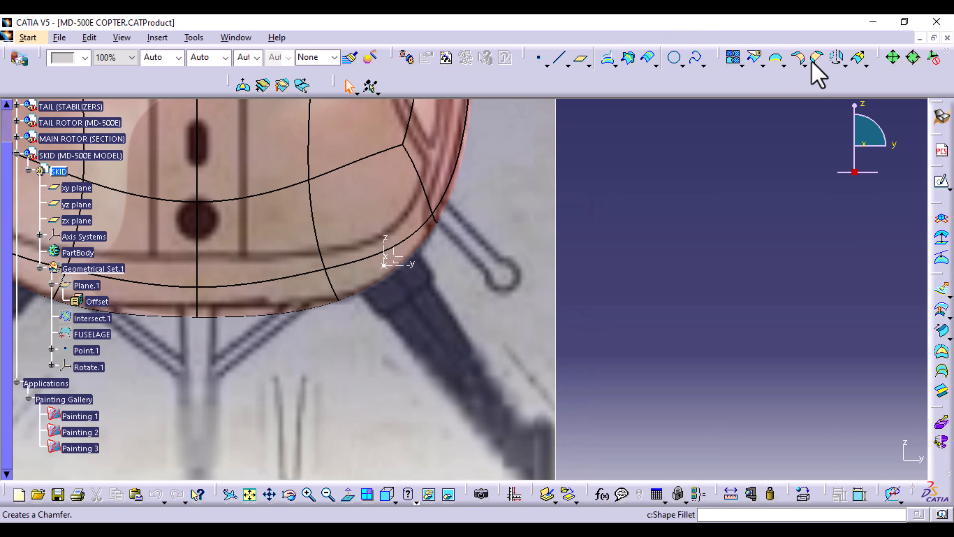
left_click(837, 57)
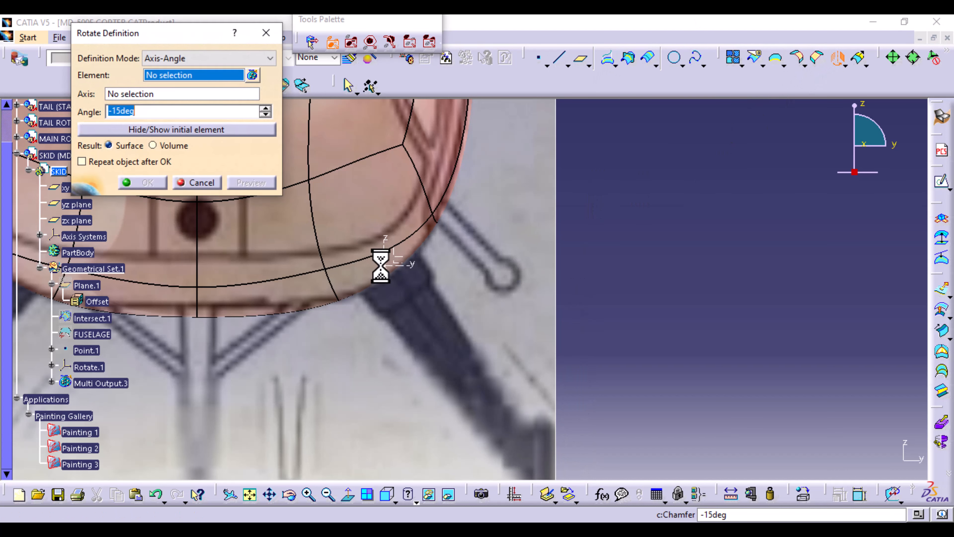
left_click(397, 258)
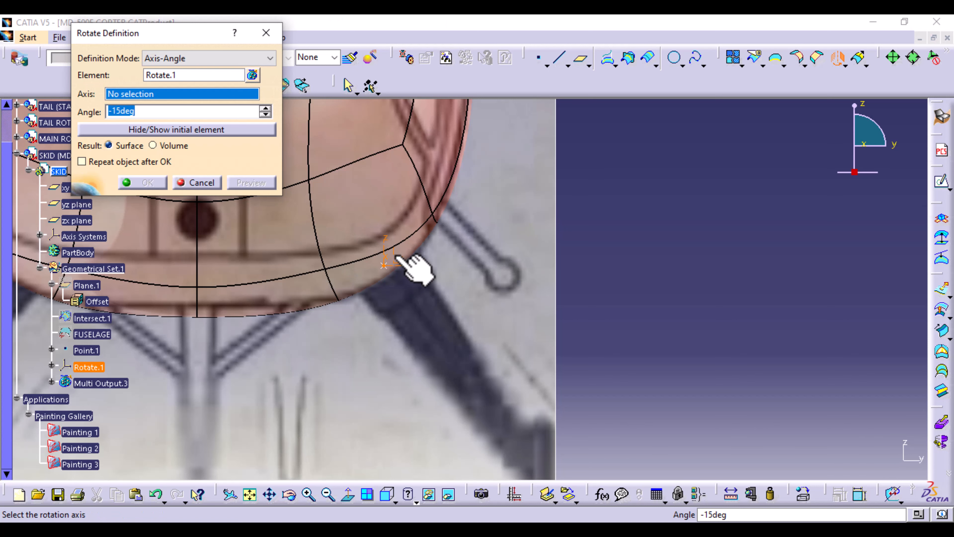
middle_click_drag(425, 243, 366, 315)
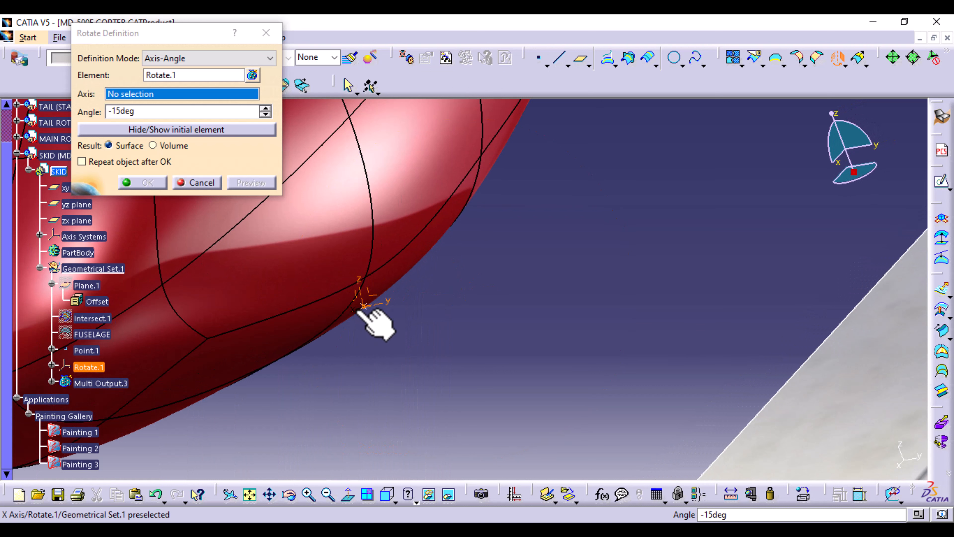
left_click(357, 311)
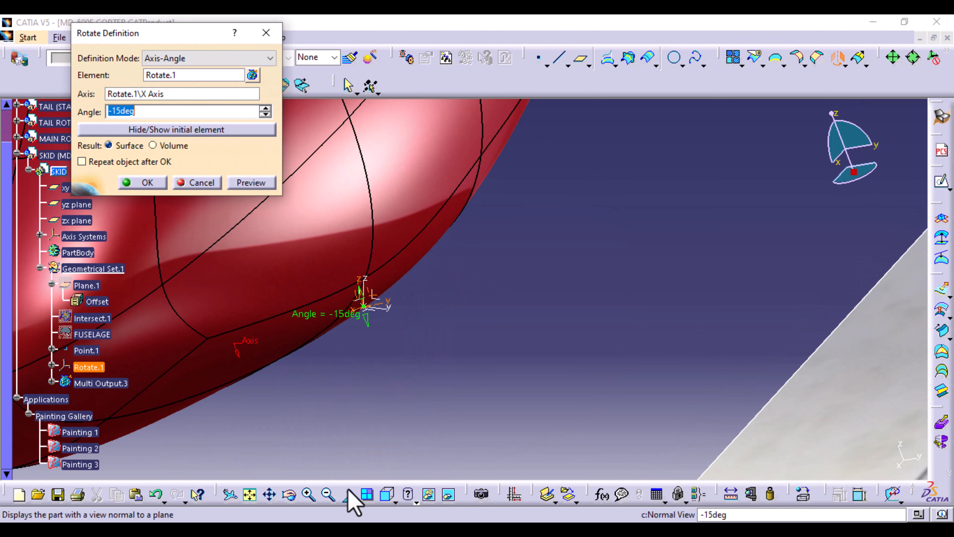
left_click(387, 495)
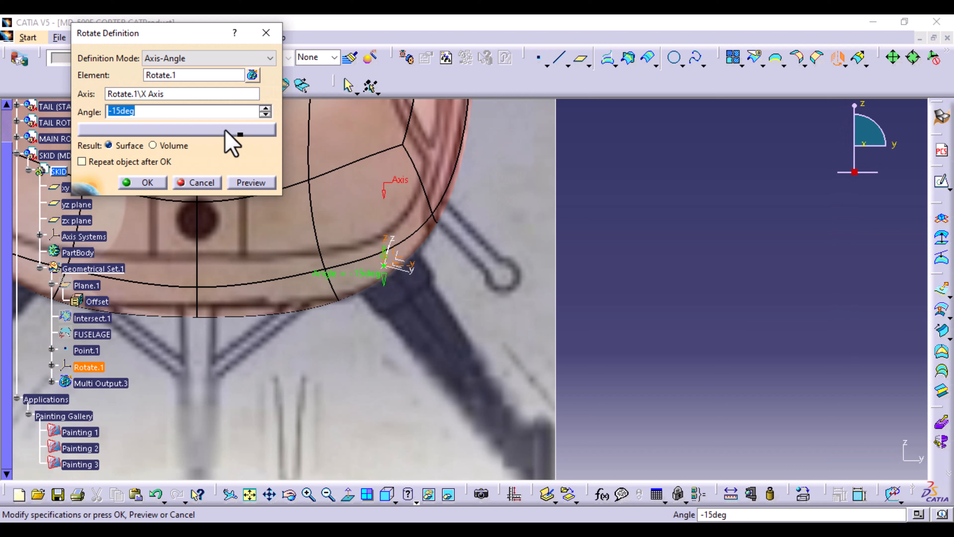
Set the rotation to -53deg to follow the strut in the front image, hide the initial axis system, and create the result
left_click(265, 114)
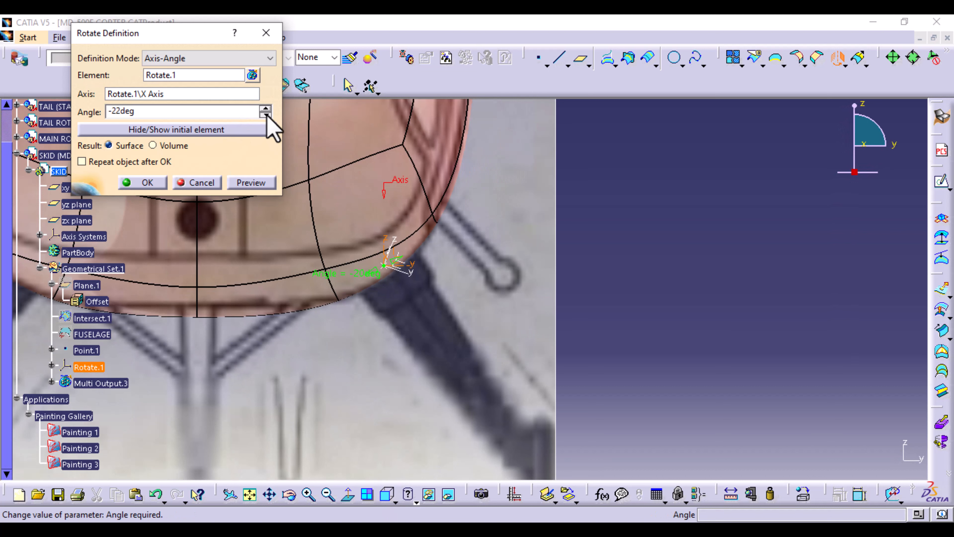
left_click(267, 115)
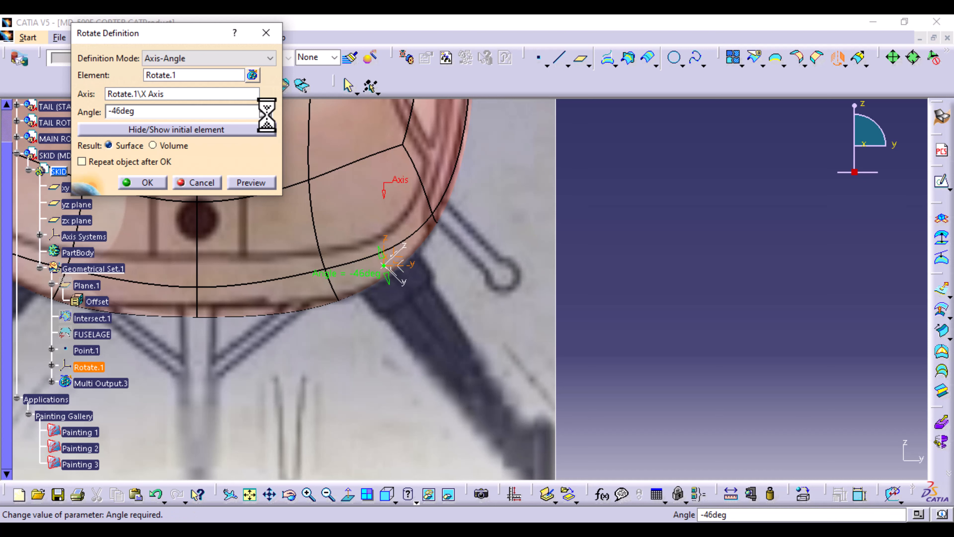
left_click(267, 115)
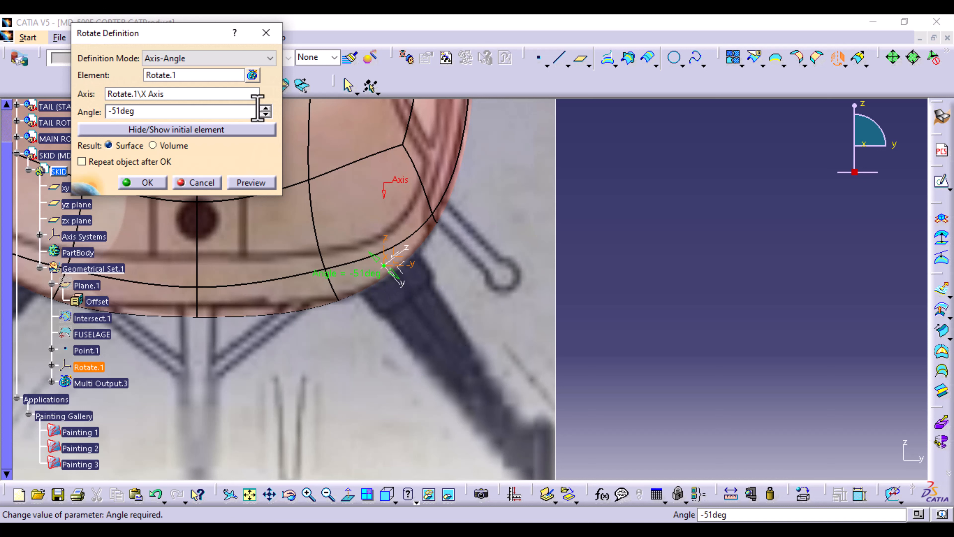
left_click(266, 114)
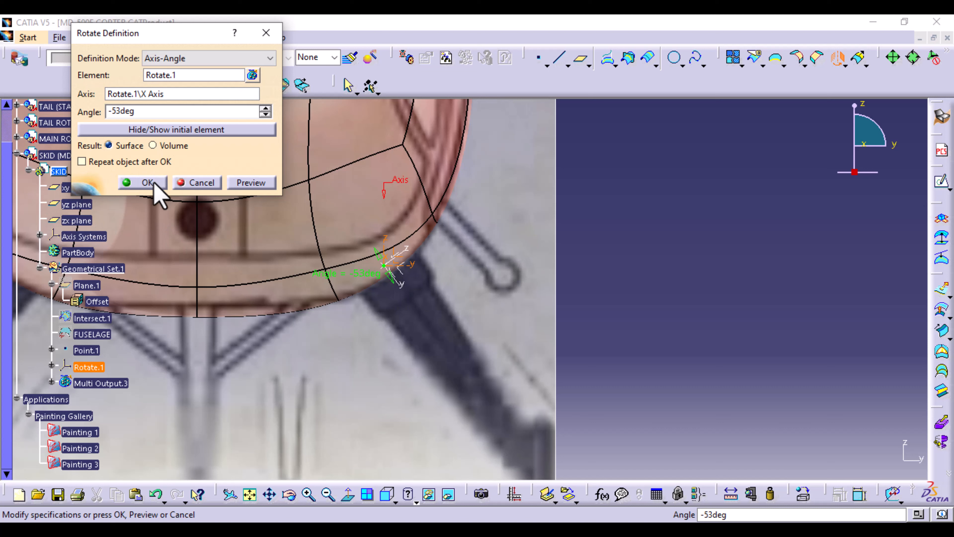
left_click(149, 130)
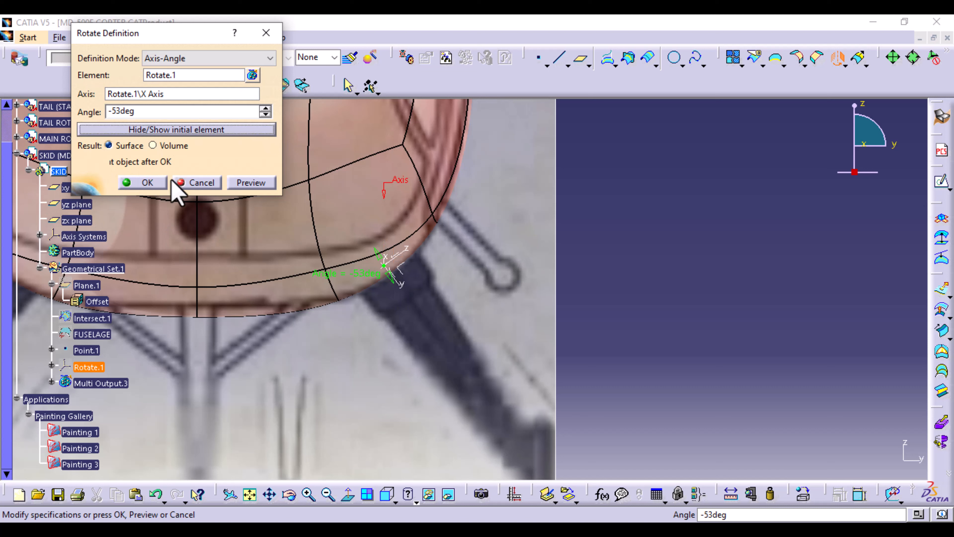
left_click(165, 183)
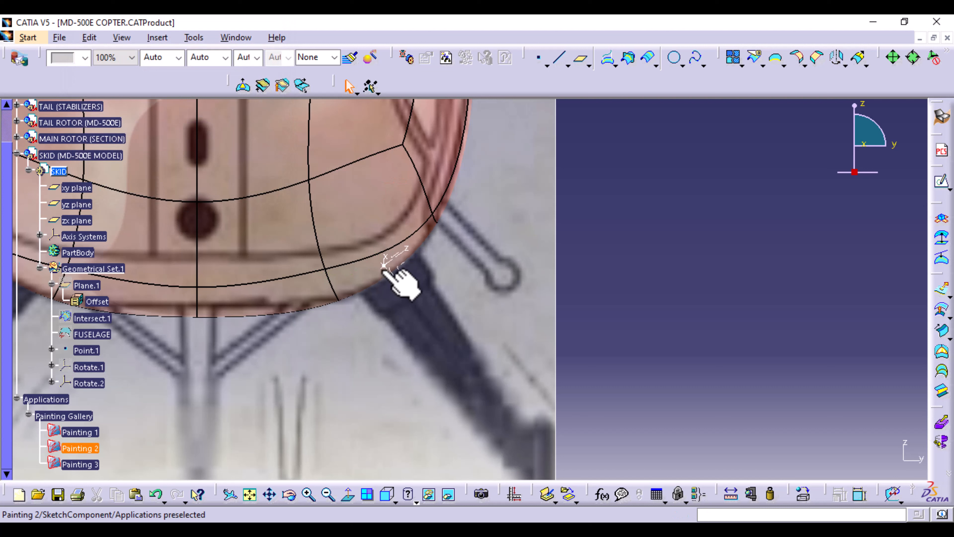
Start a sketch on the XY plane of the twice-rotated axis system at the front strut
left_click(394, 501)
left_click(408, 451)
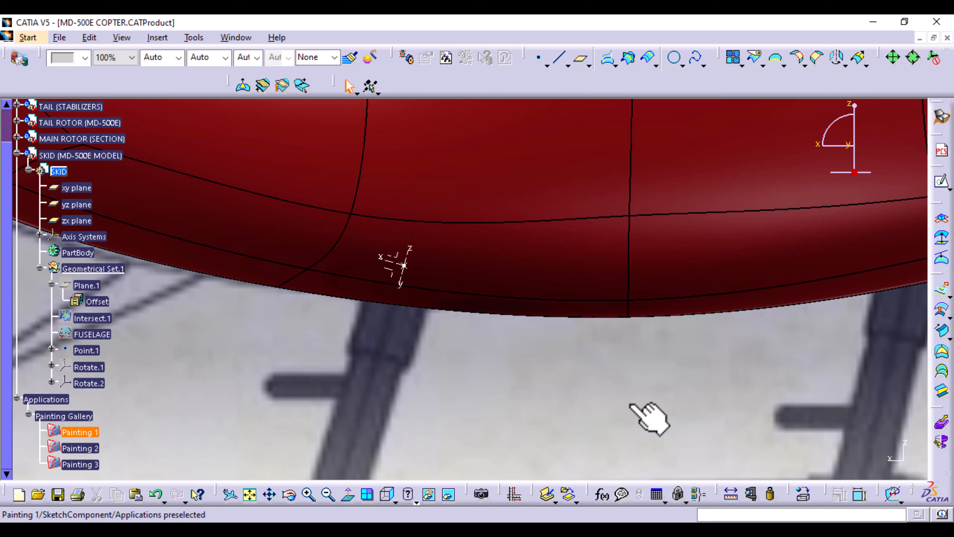
middle_click(495, 356)
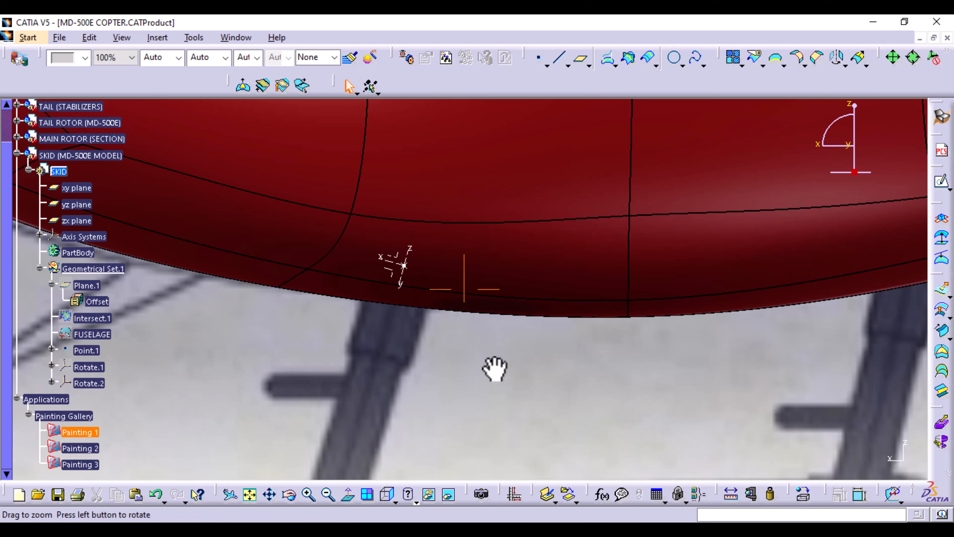
middle_click_drag(490, 341, 500, 382)
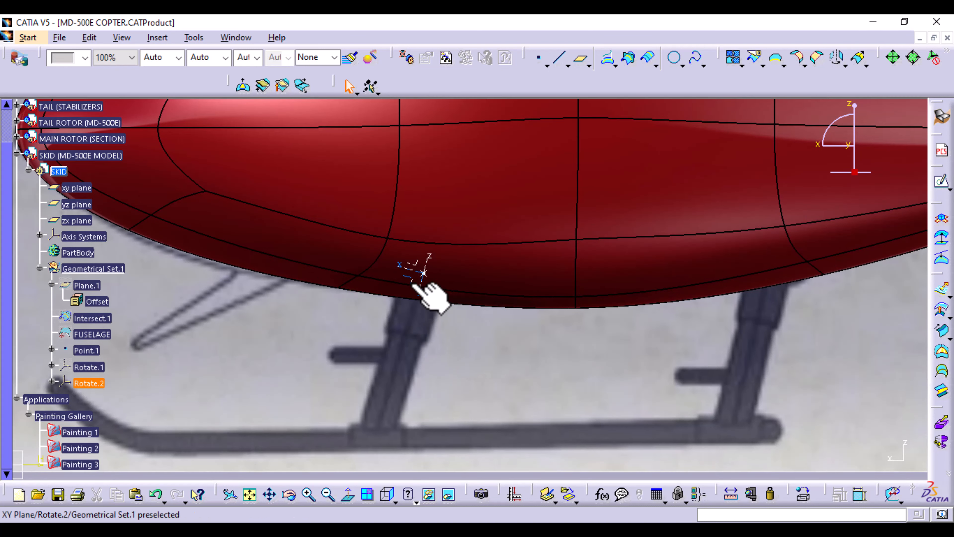
left_click(424, 283)
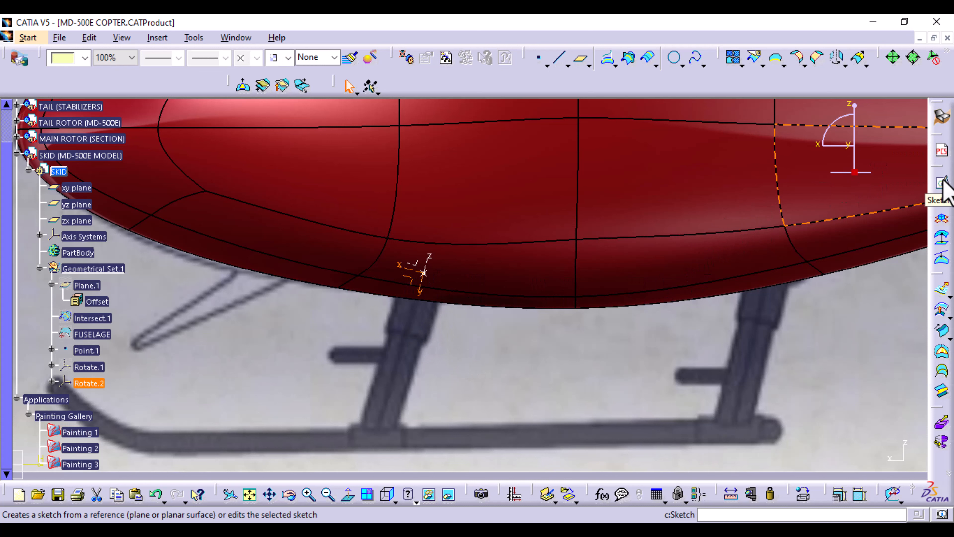
left_click(943, 182)
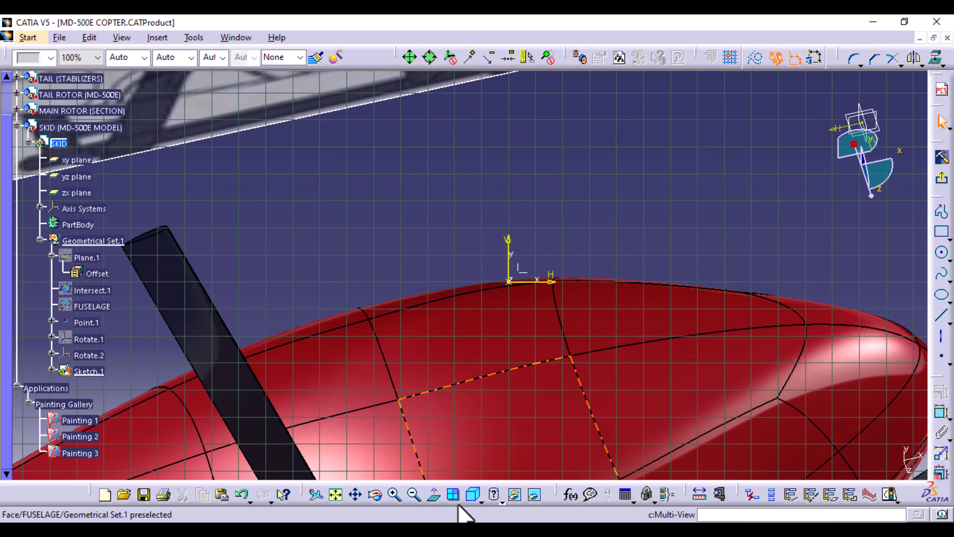
Sketch an open stepped half-profile from the origin along the front strut in the side image, about 83 mm wide and 783 mm long, ending on the V axis
left_click(482, 496)
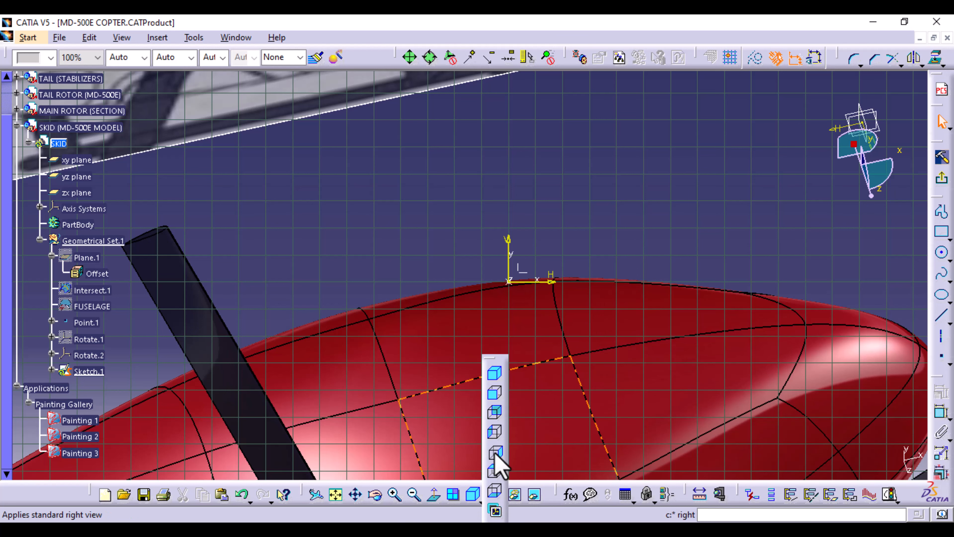
left_click(495, 468)
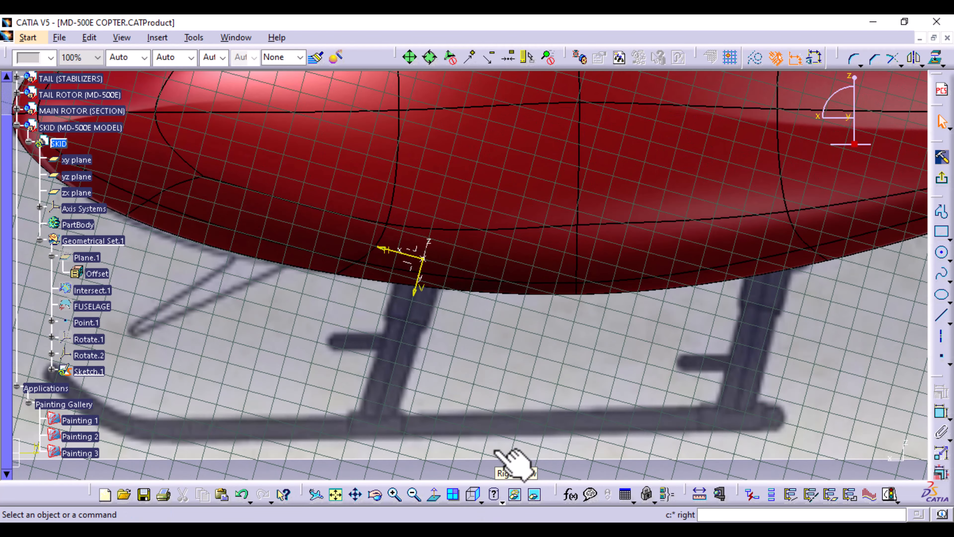
middle_click_drag(533, 387, 623, 328)
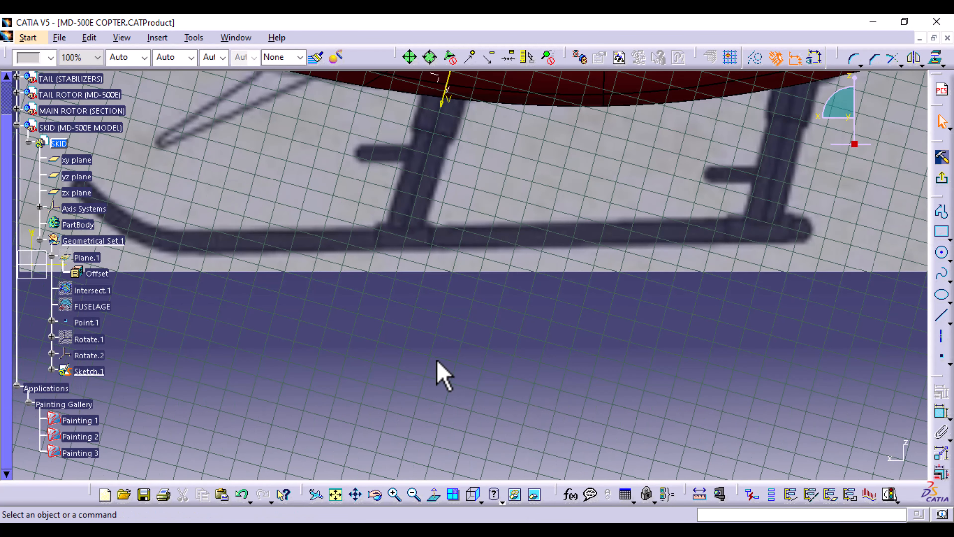
middle_click_drag(435, 361, 474, 468)
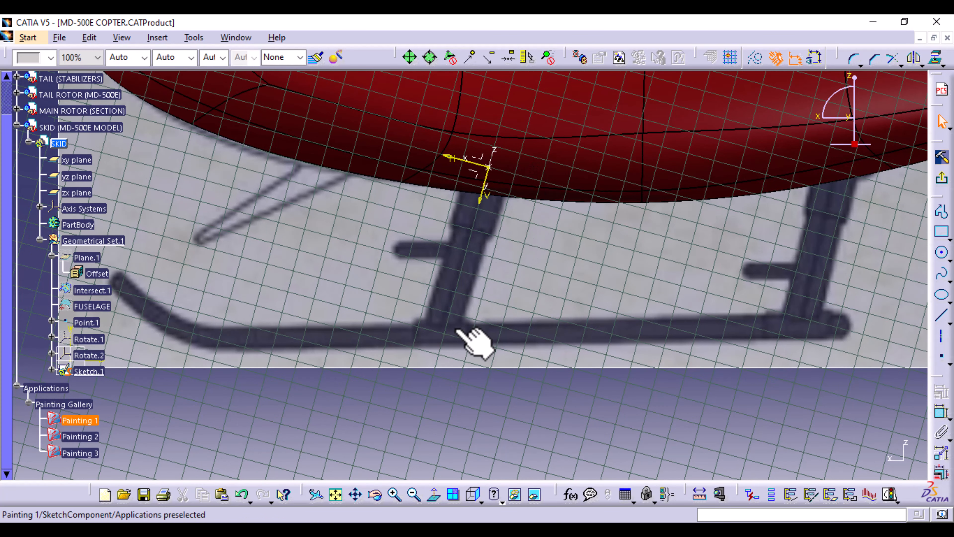
left_click(942, 211)
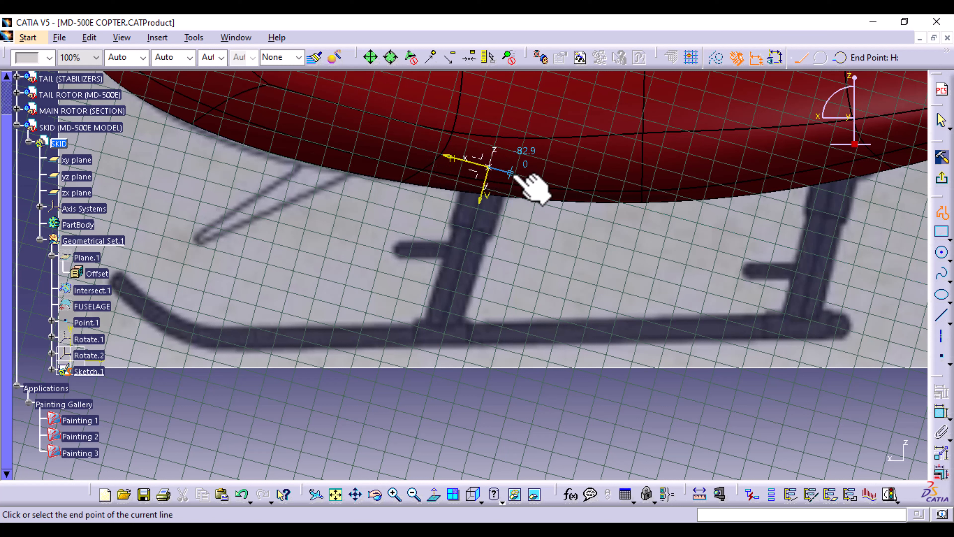
left_click(511, 173)
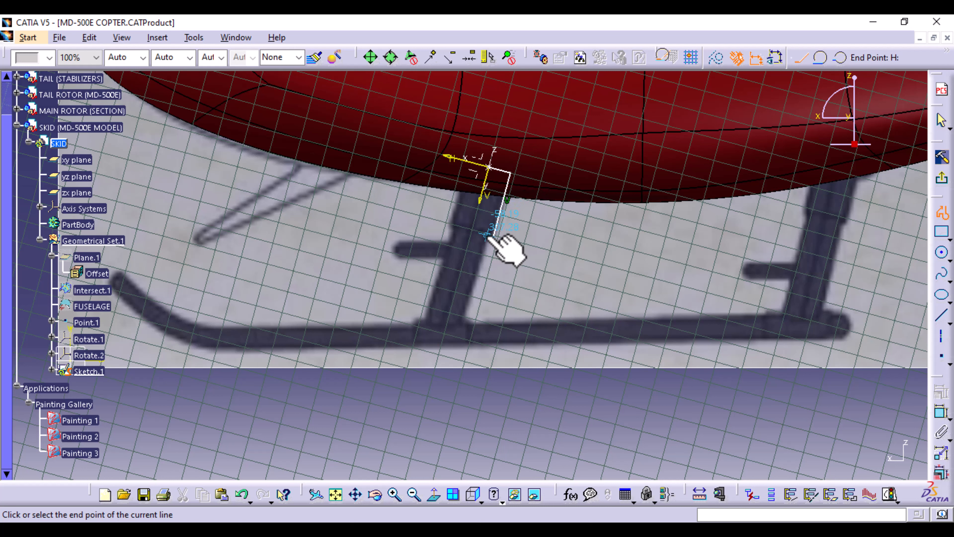
left_click(487, 236)
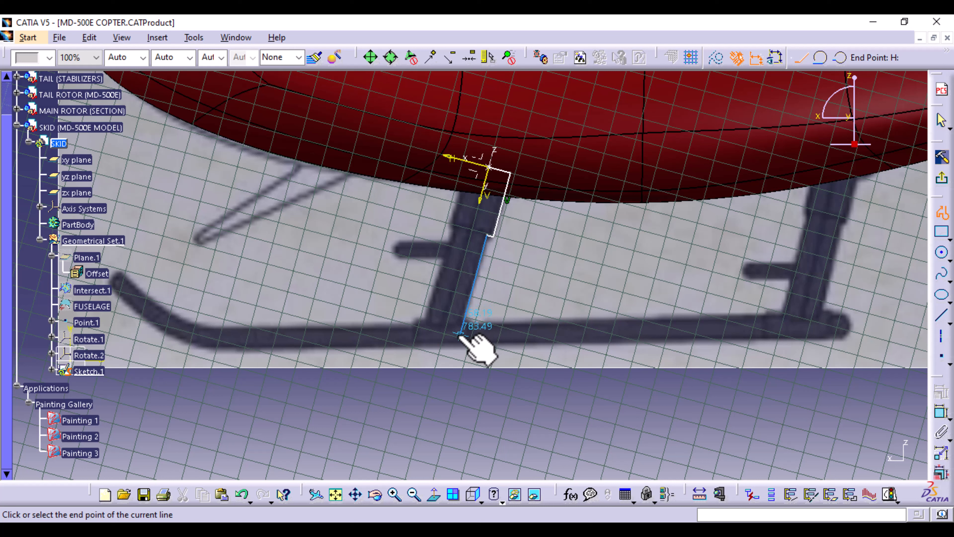
left_click(460, 334)
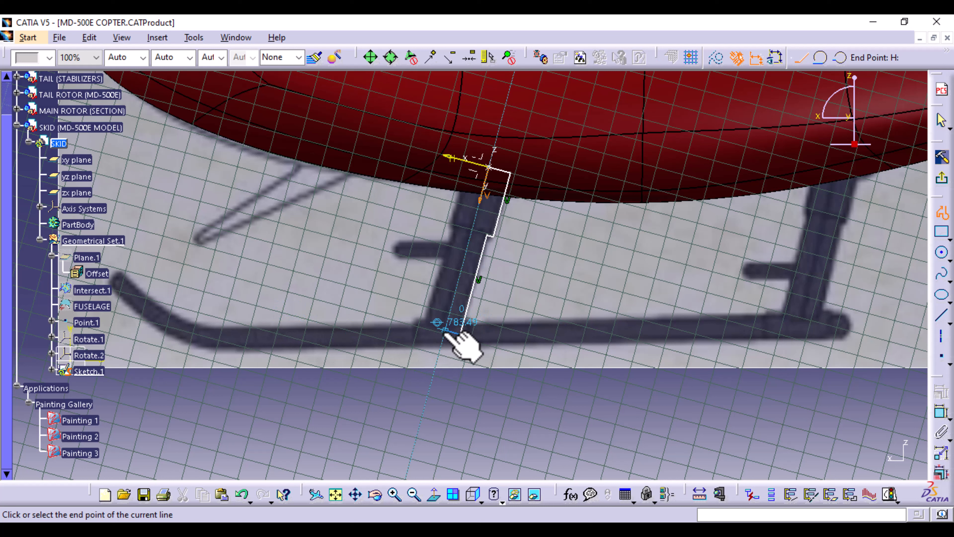
left_click(445, 331)
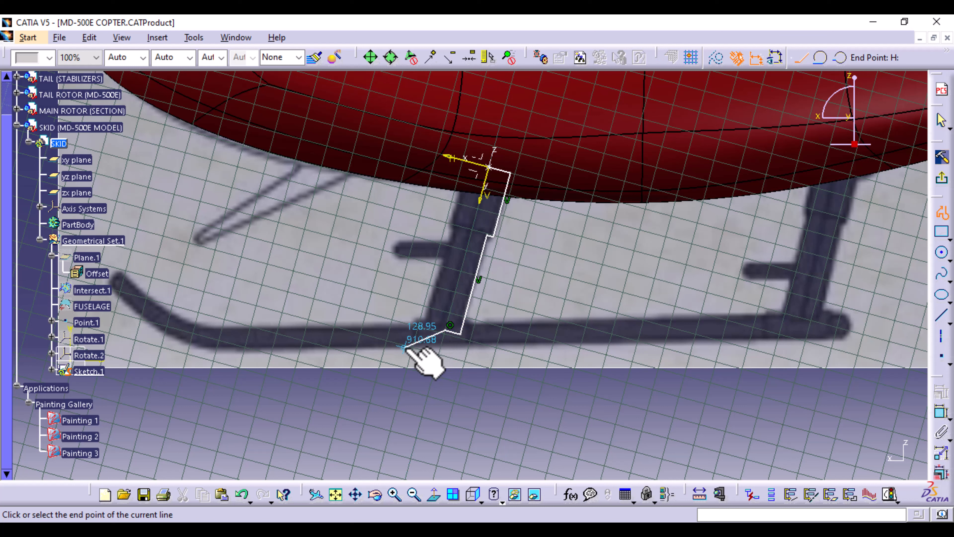
left_click(943, 215)
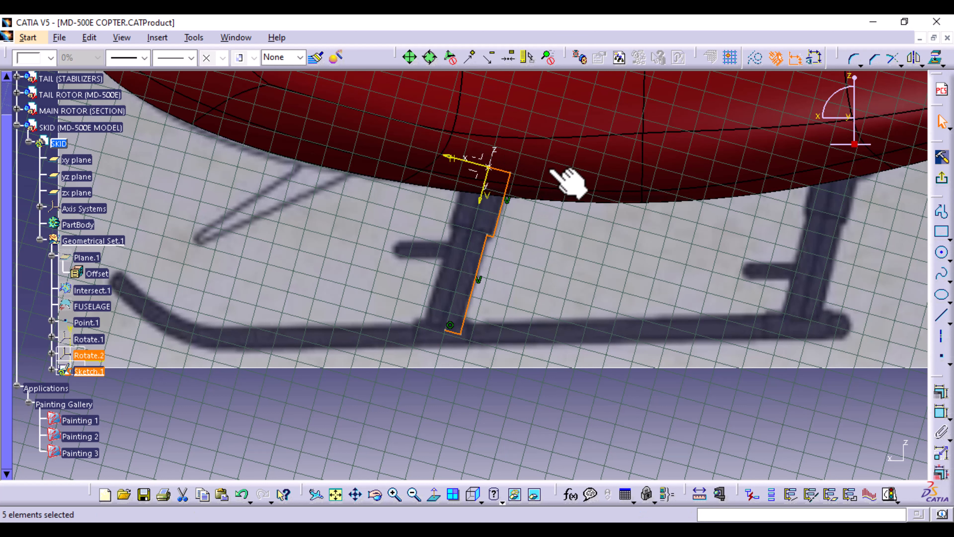
Exit the sketch and revolve the stepped profile 180deg about its V direction as a surface
left_click(944, 181)
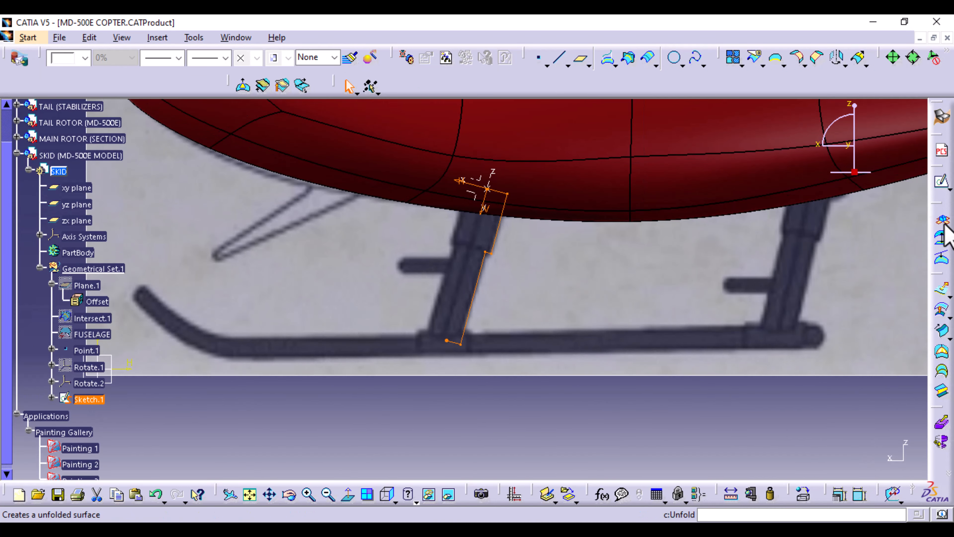
left_click(949, 316)
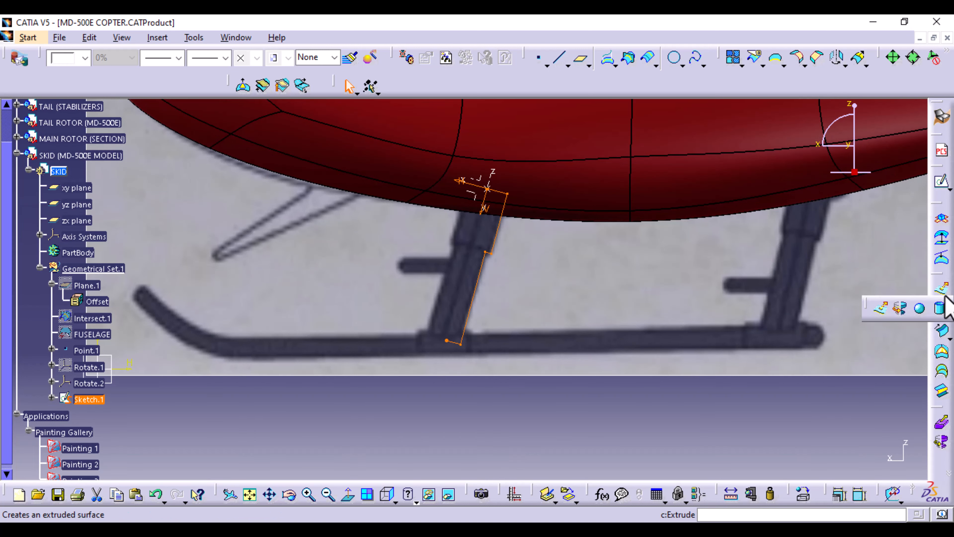
left_click(901, 309)
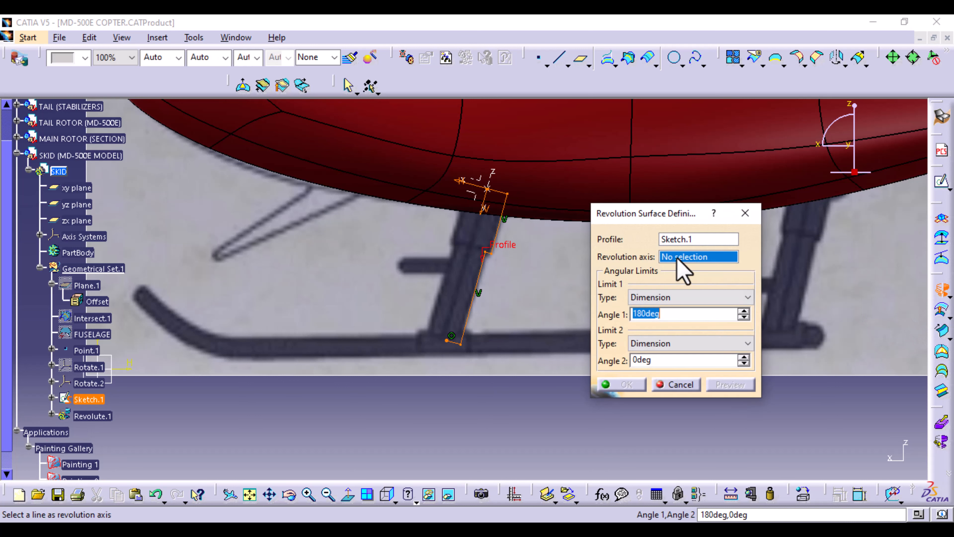
left_click(483, 212)
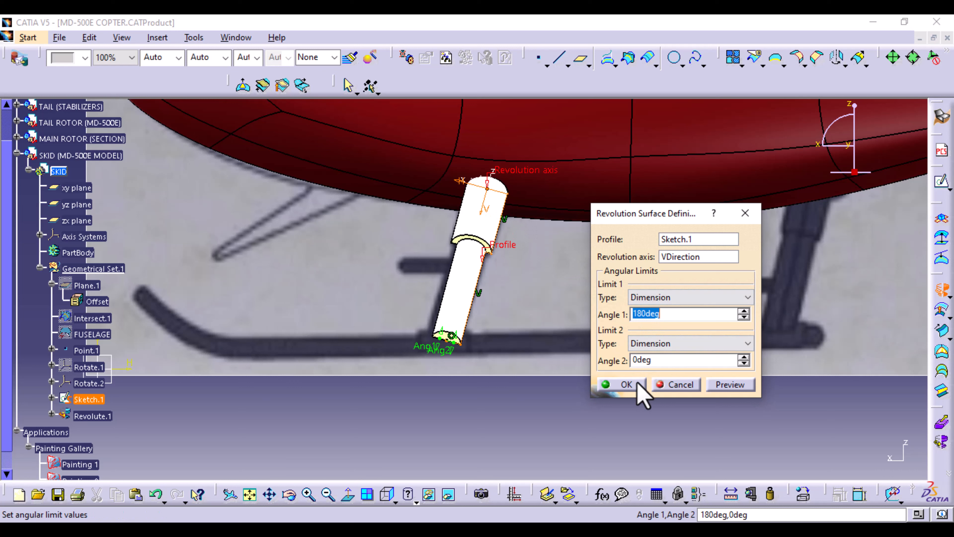
left_click(626, 384)
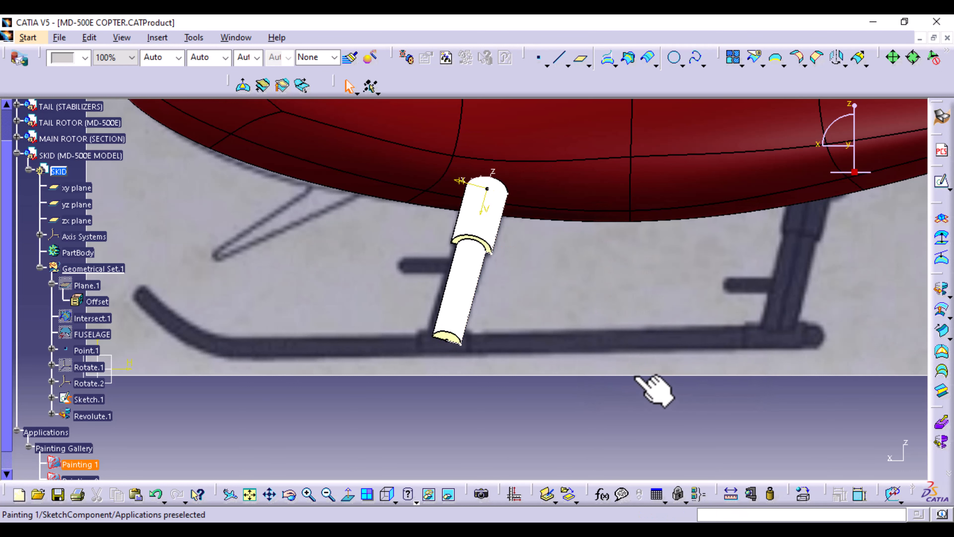
Color the revolved strut surface blue
left_click(92, 415)
left_click(85, 58)
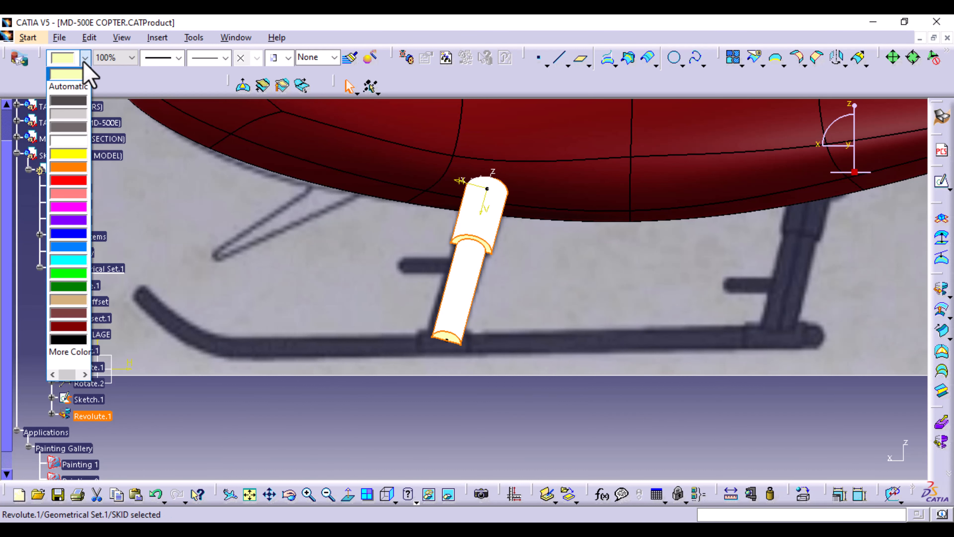
left_click(66, 235)
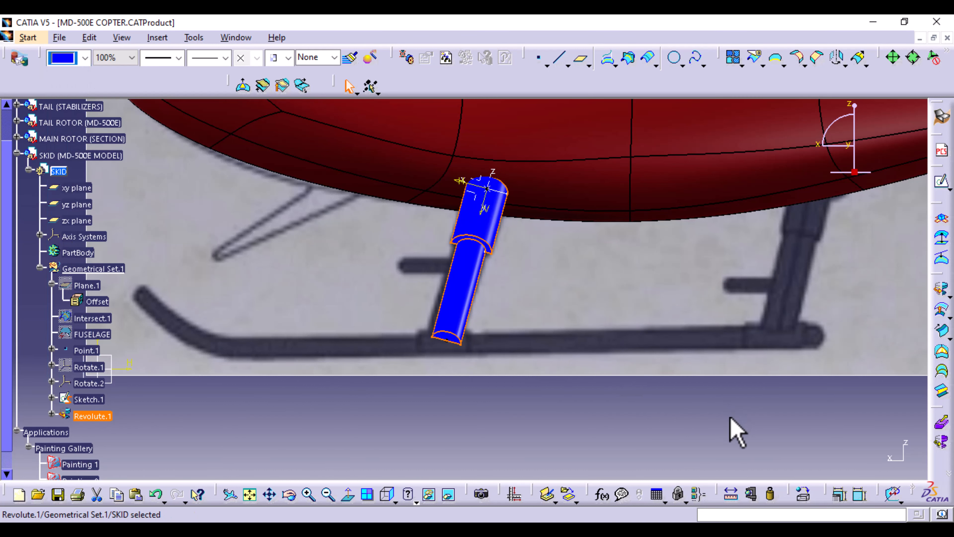
Set the first angle of the strut's revolution to 360deg, working against the front image
middle_click_drag(395, 252, 391, 324)
middle_click_drag(426, 273, 489, 317)
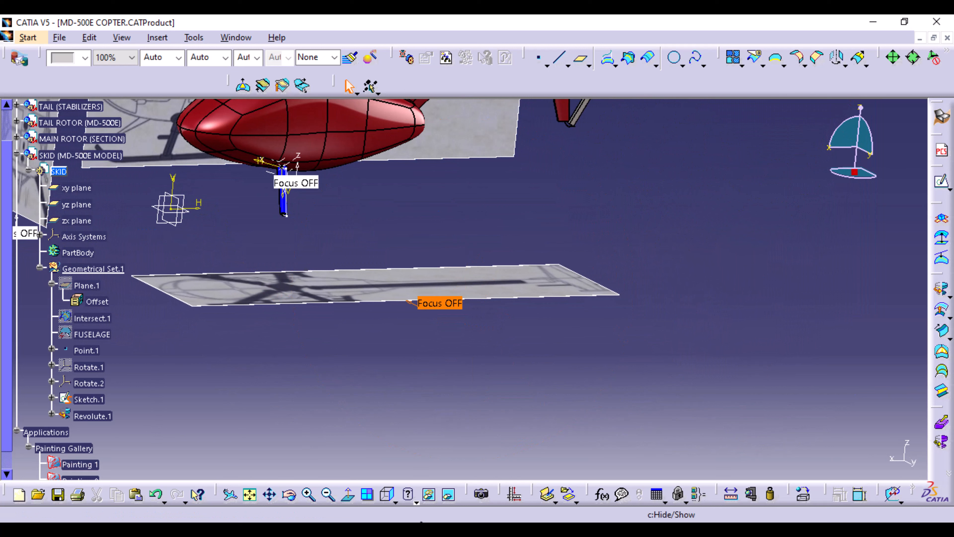
left_click(394, 496)
left_click(406, 407)
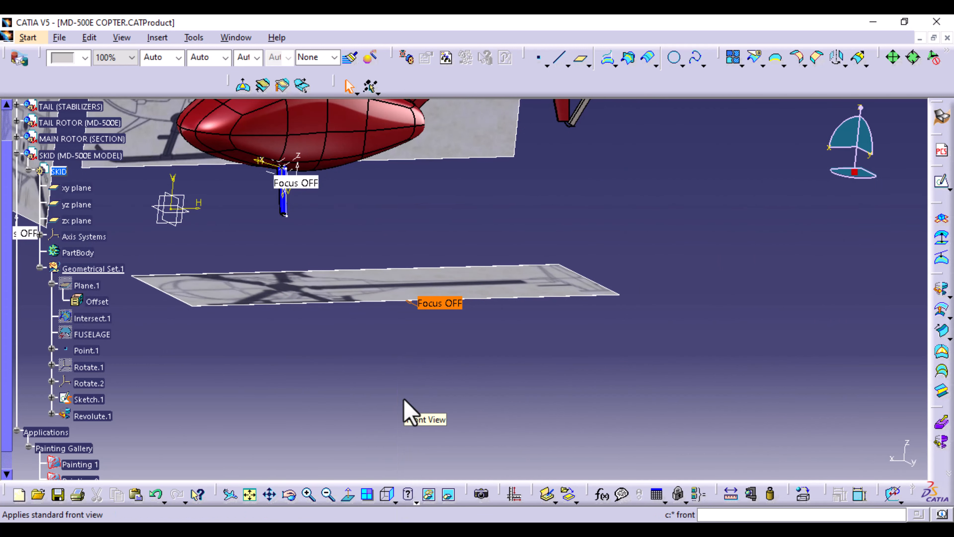
middle_click_drag(330, 337, 657, 287)
middle_click_drag(485, 286, 683, 347)
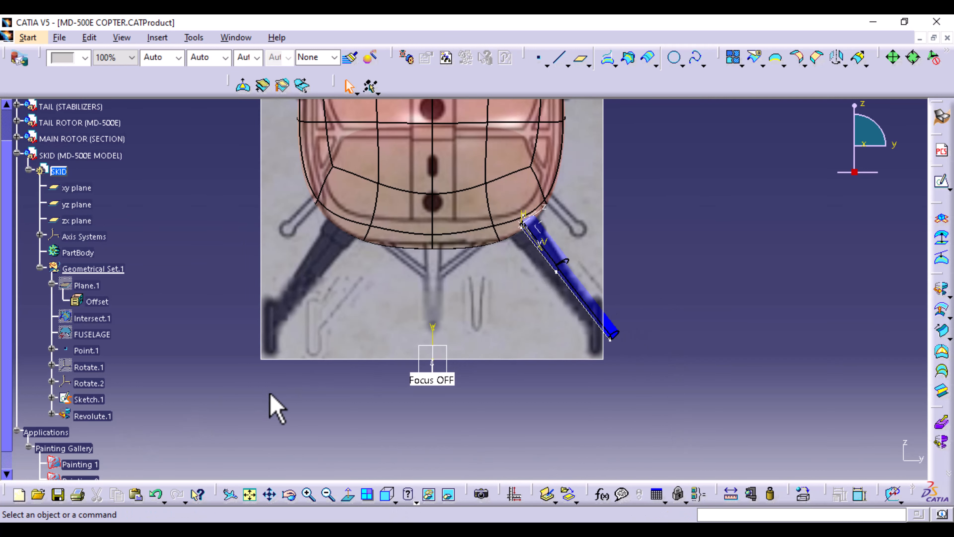
double_click(92, 415)
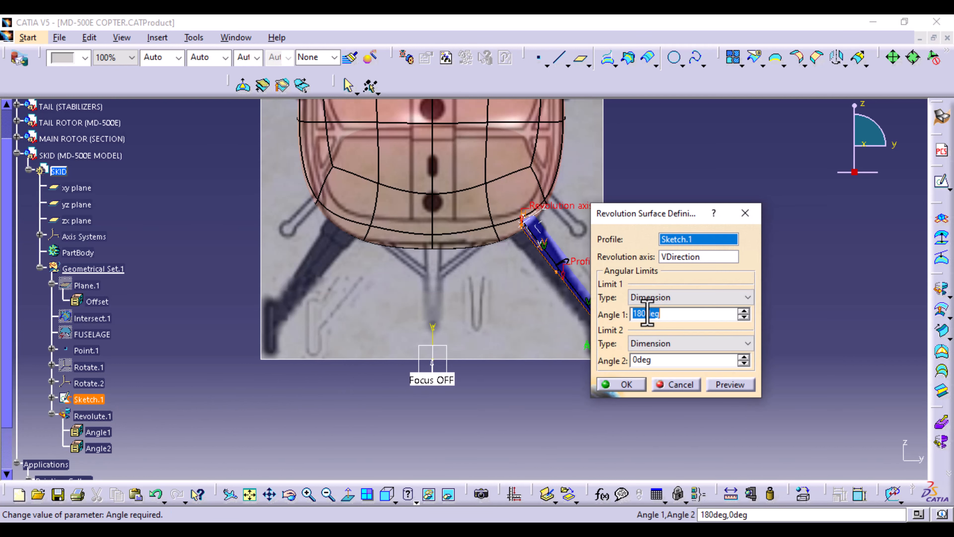
type("360")
left_click(730, 384)
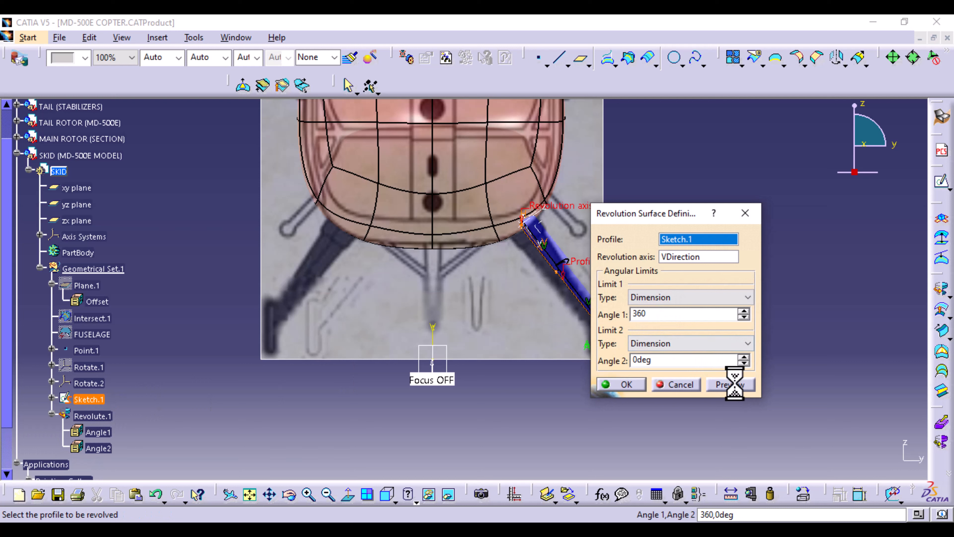
left_click(625, 384)
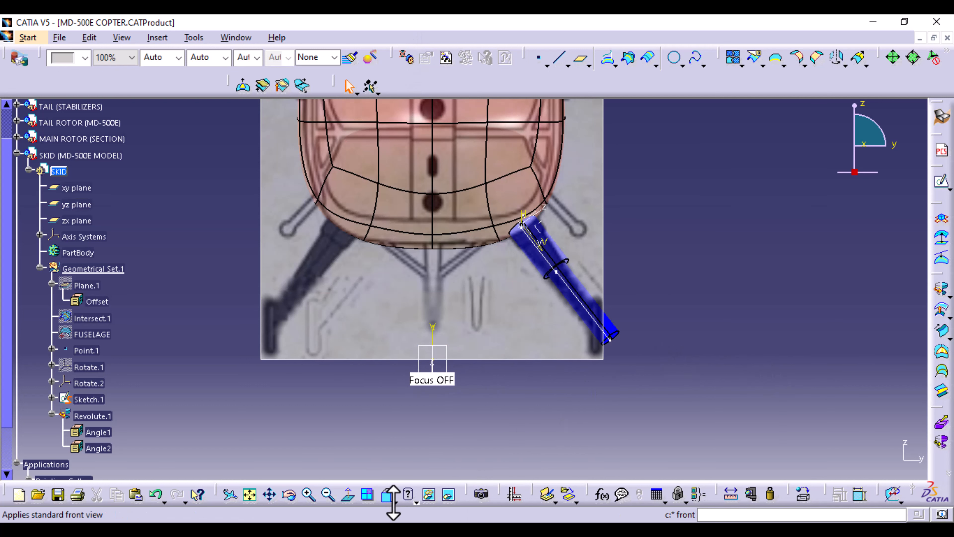
Compare the revolved strut with the blueprint images in the side and front views
left_click(416, 502)
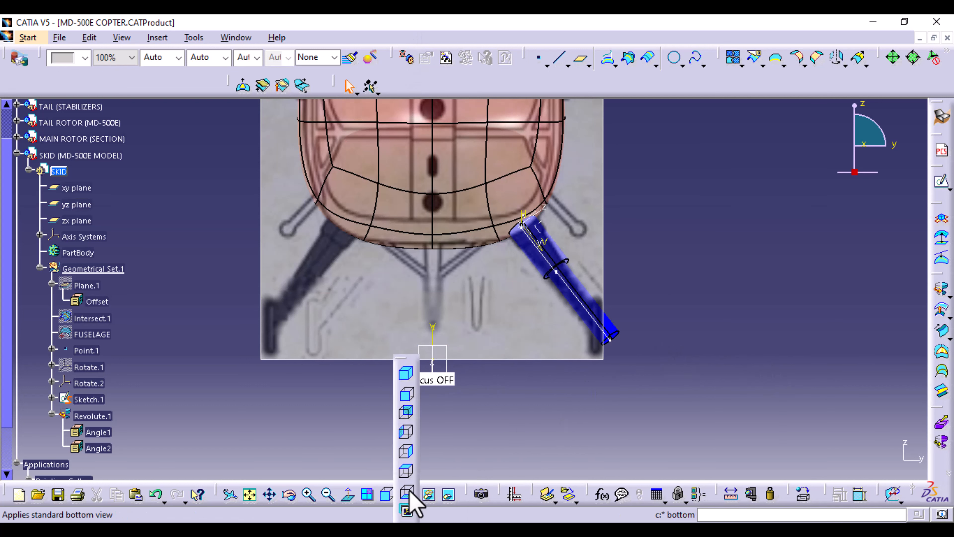
left_click(406, 452)
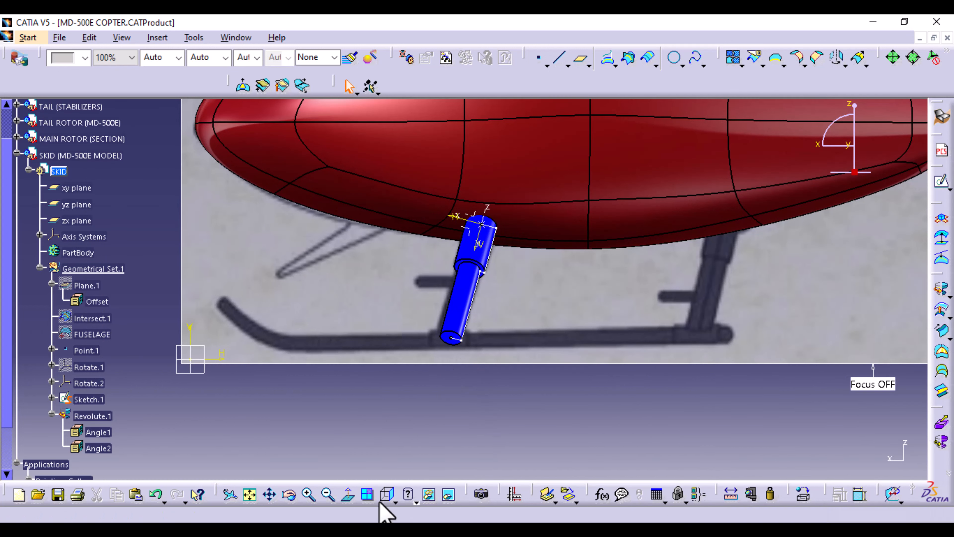
left_click(390, 495)
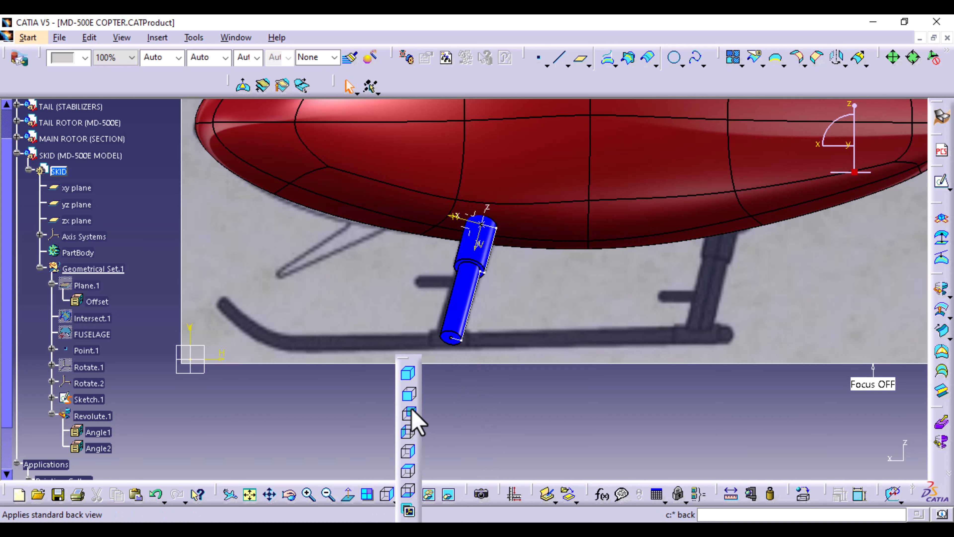
left_click(410, 399)
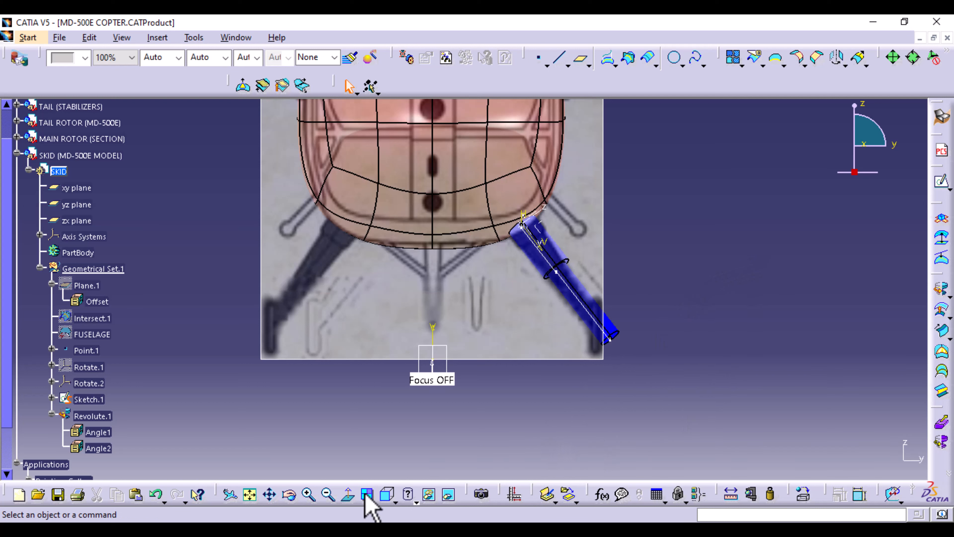
left_click(393, 502)
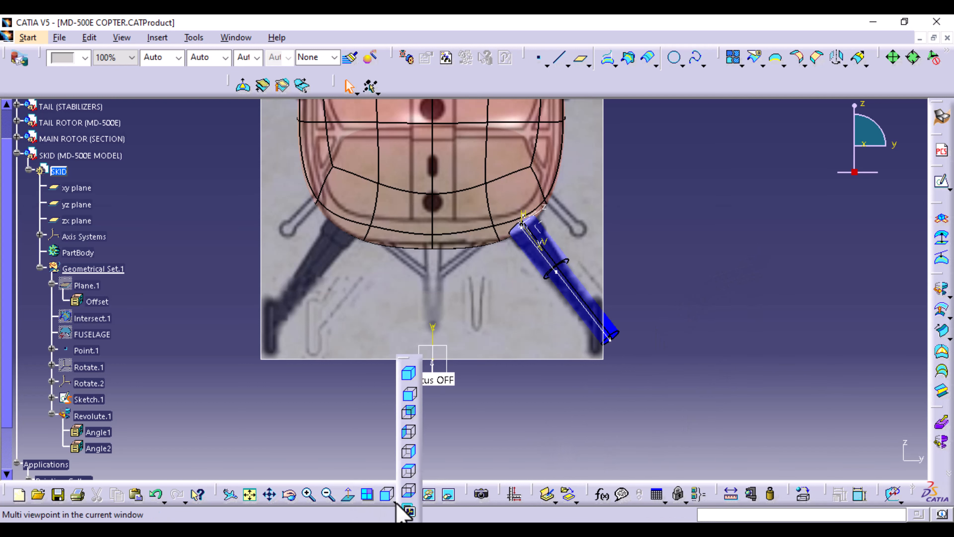
left_click(408, 455)
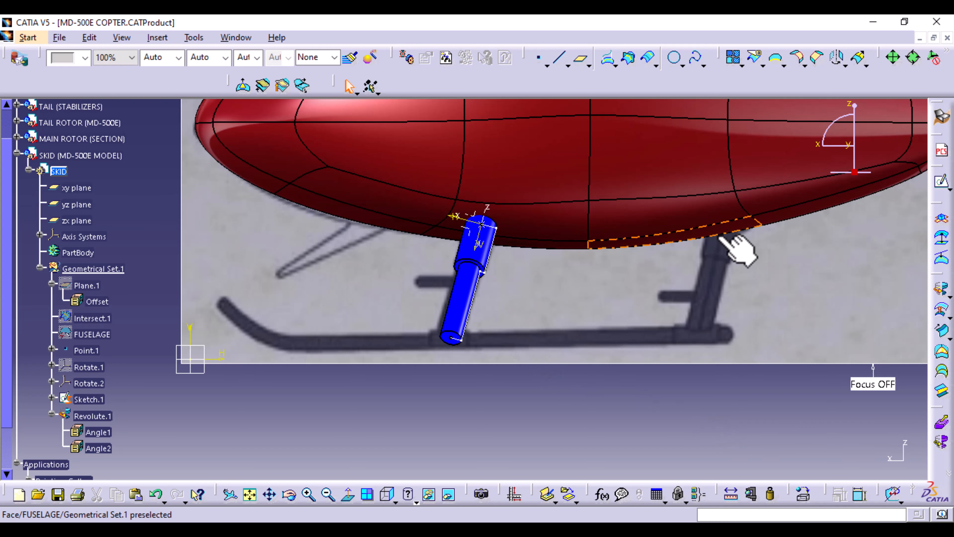
Translate a copy of the revolved front strut along the X component by -1298 mm to the rear strut in the side image
left_click(96, 415)
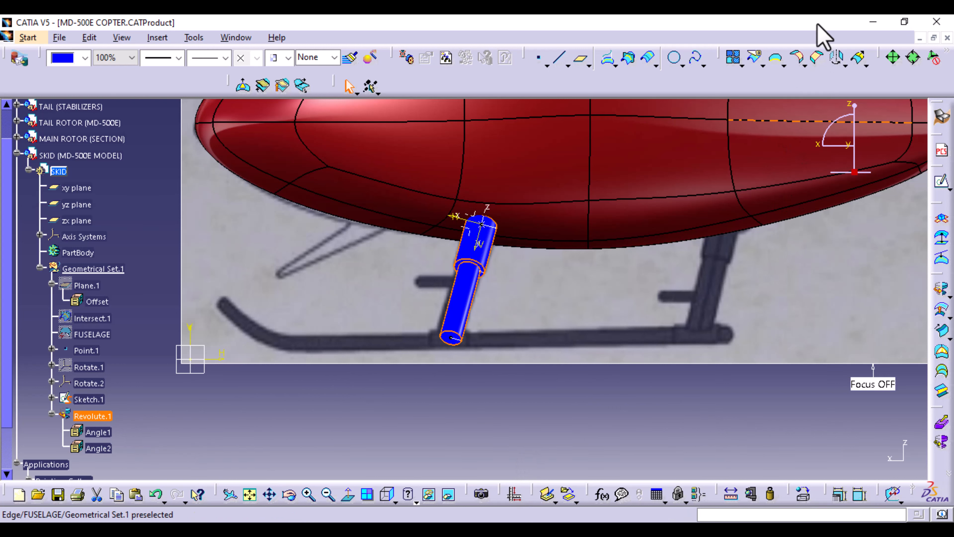
left_click(844, 64)
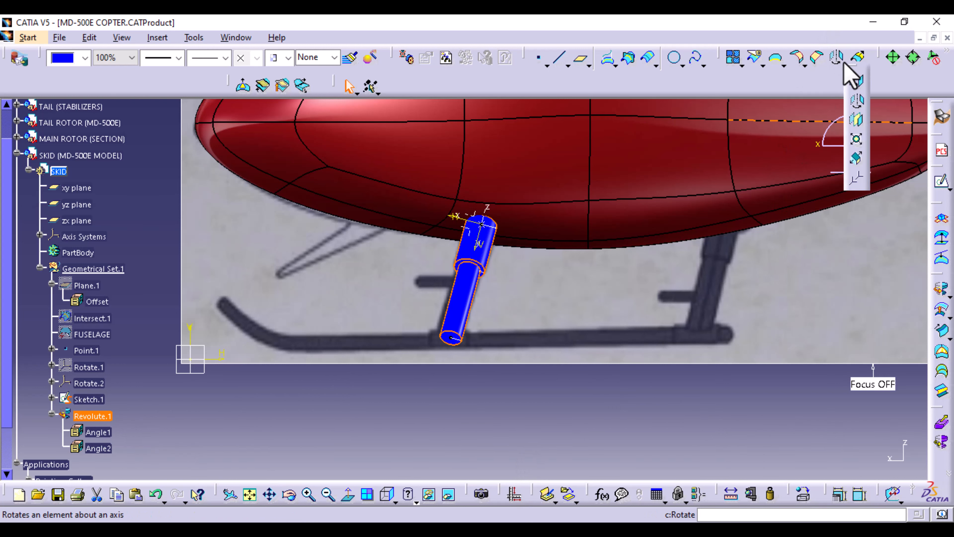
left_click(858, 81)
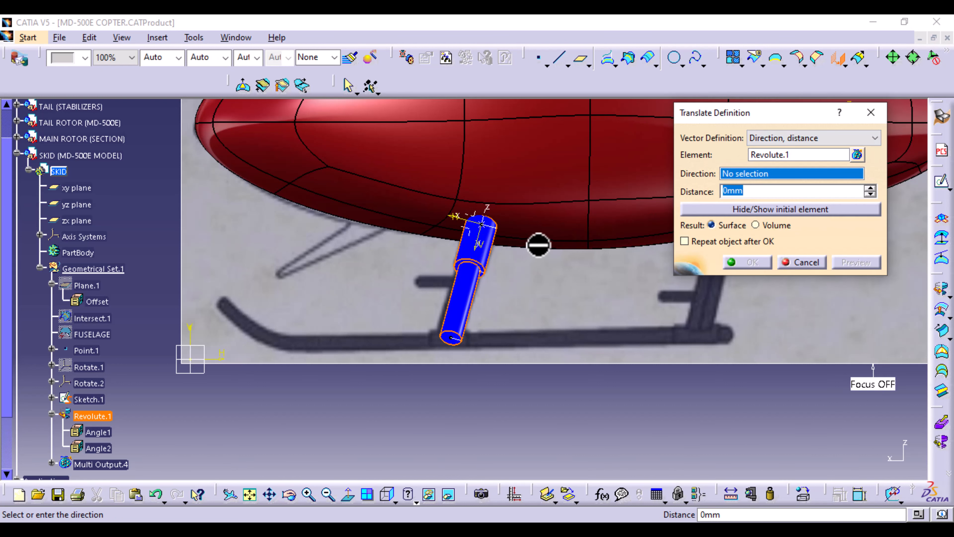
middle_click_drag(598, 281, 504, 299)
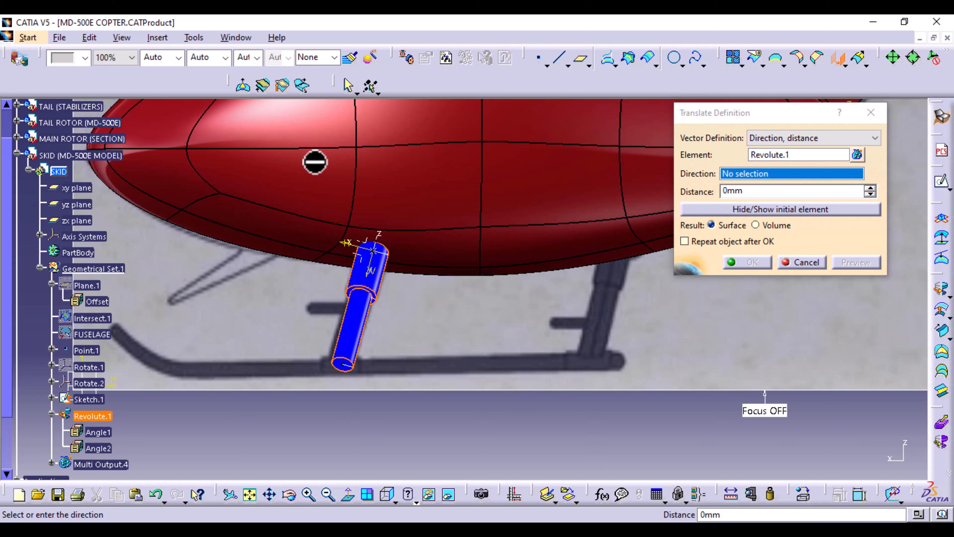
right_click(828, 176)
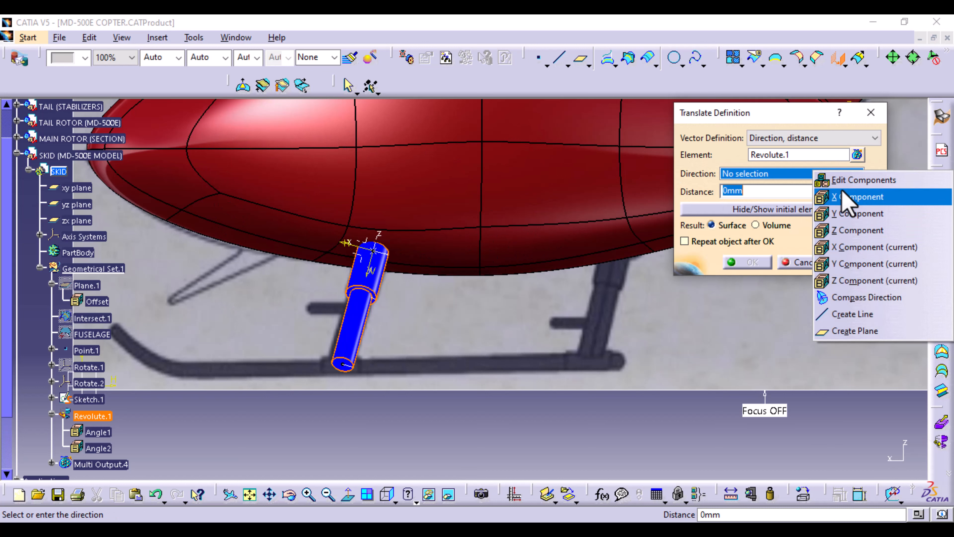
left_click(843, 199)
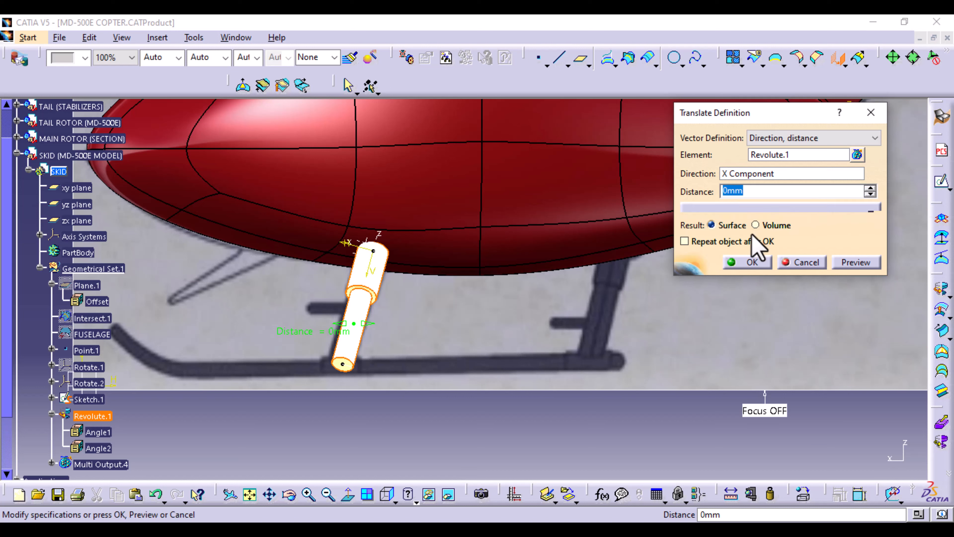
left_click_drag(363, 331, 608, 334)
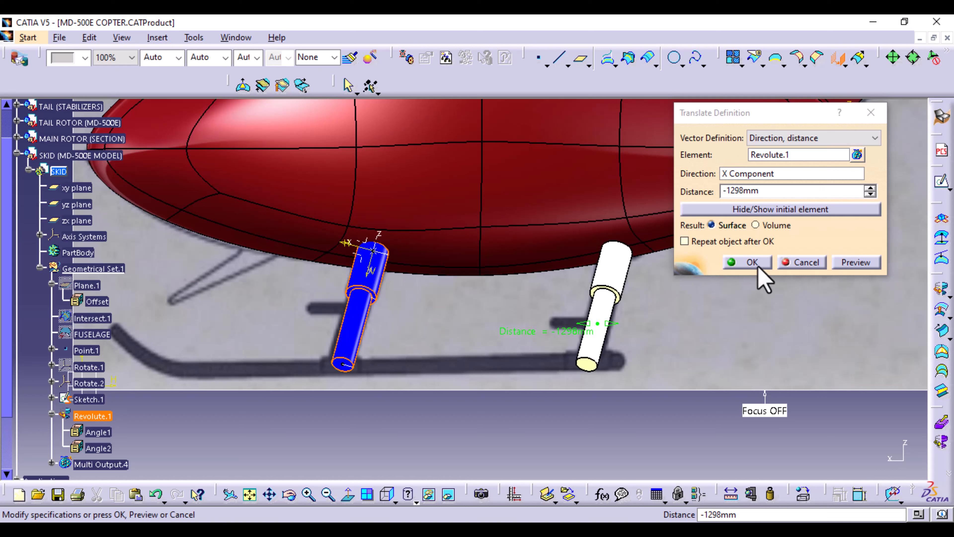
middle_click_drag(681, 332, 611, 348)
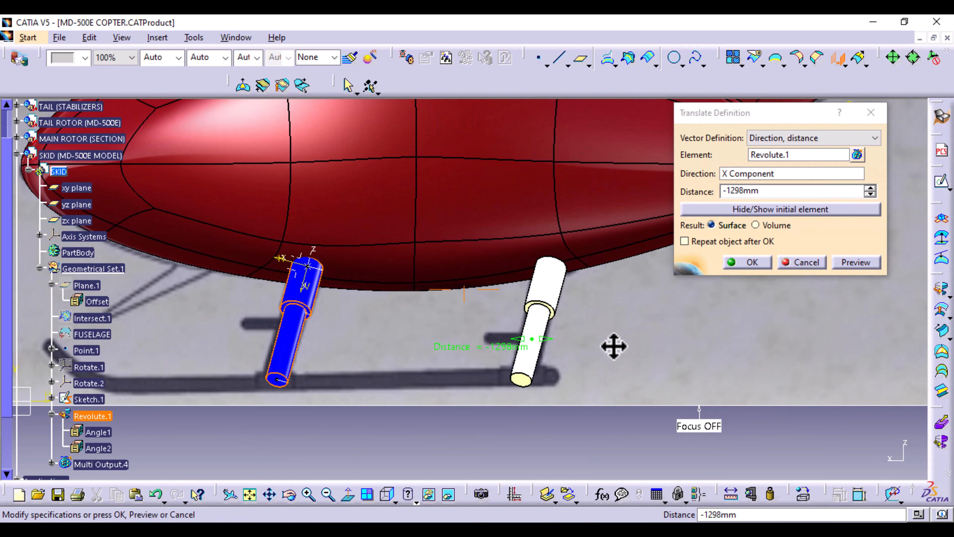
left_click(750, 264)
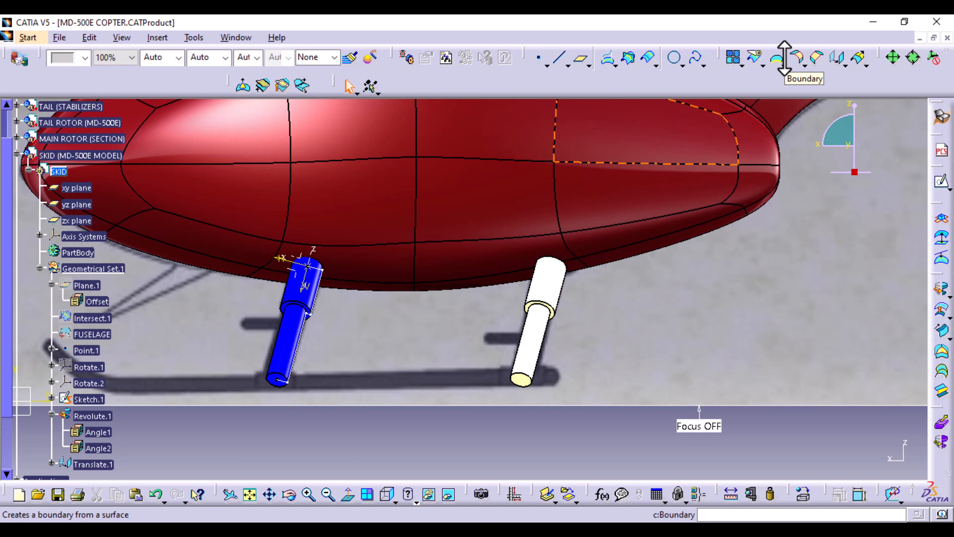
Translate the rear strut copy by -70 mm along the strut sketch's V direction
left_click(833, 60)
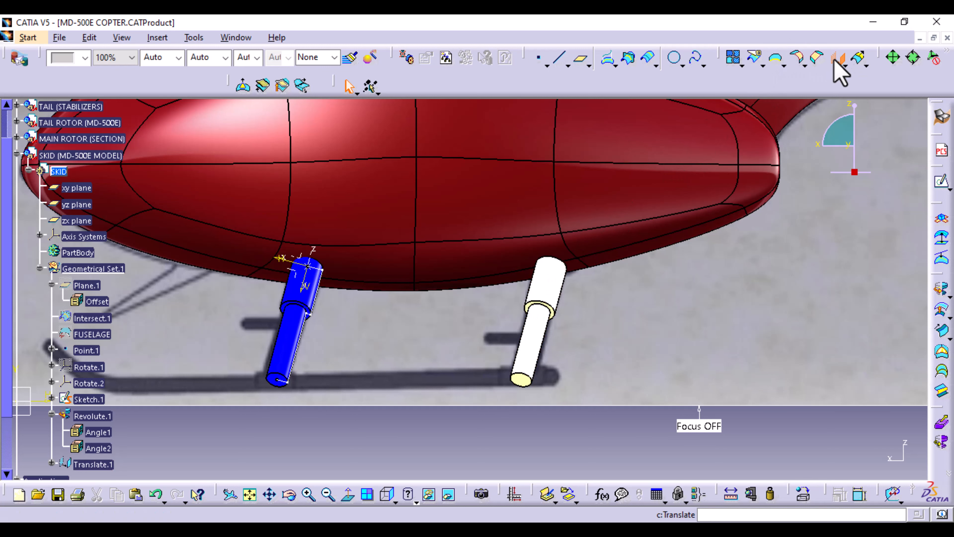
left_click(548, 291)
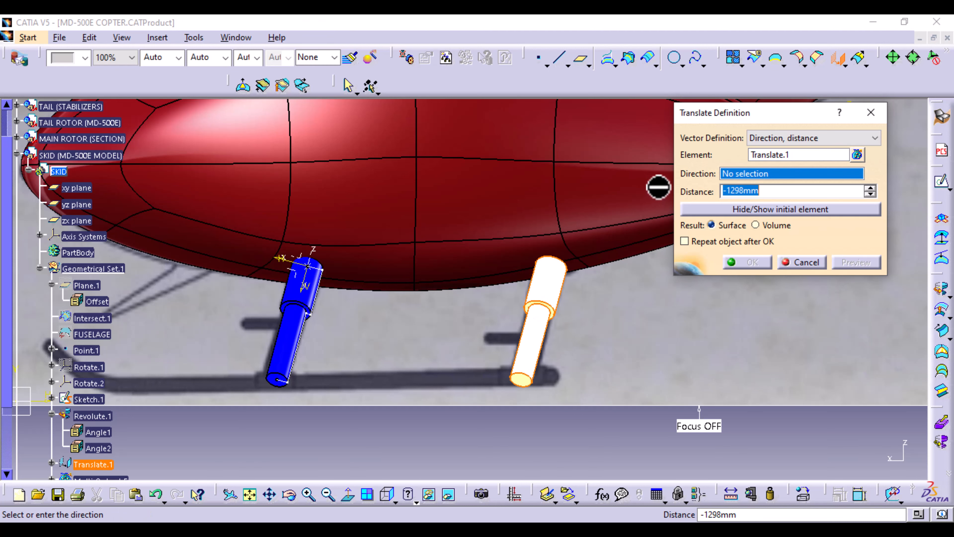
left_click(305, 284)
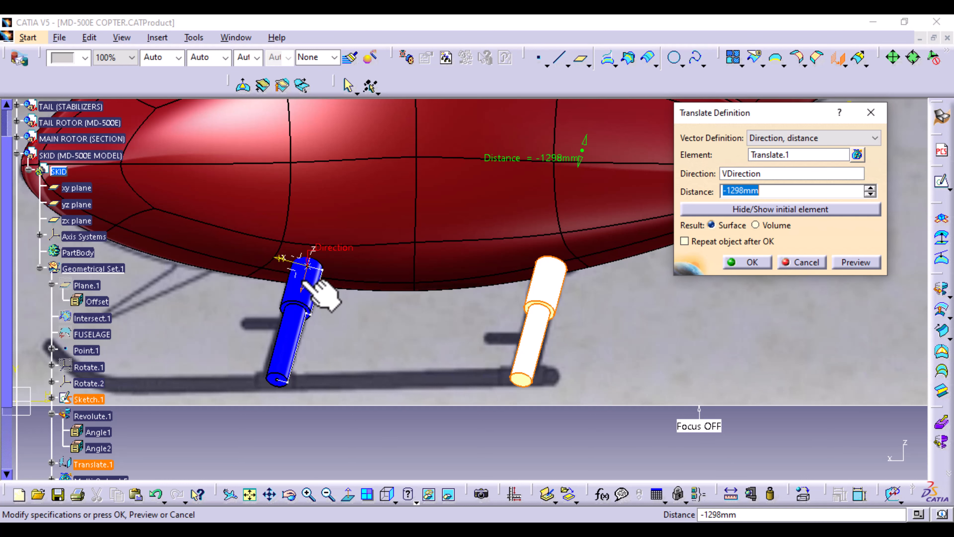
left_click_drag(581, 177, 532, 351)
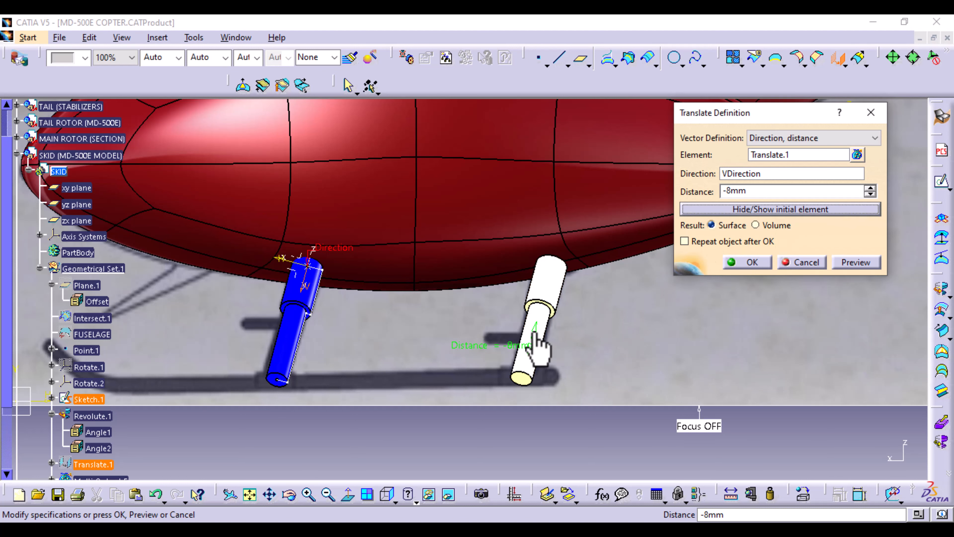
left_click_drag(537, 347, 540, 325)
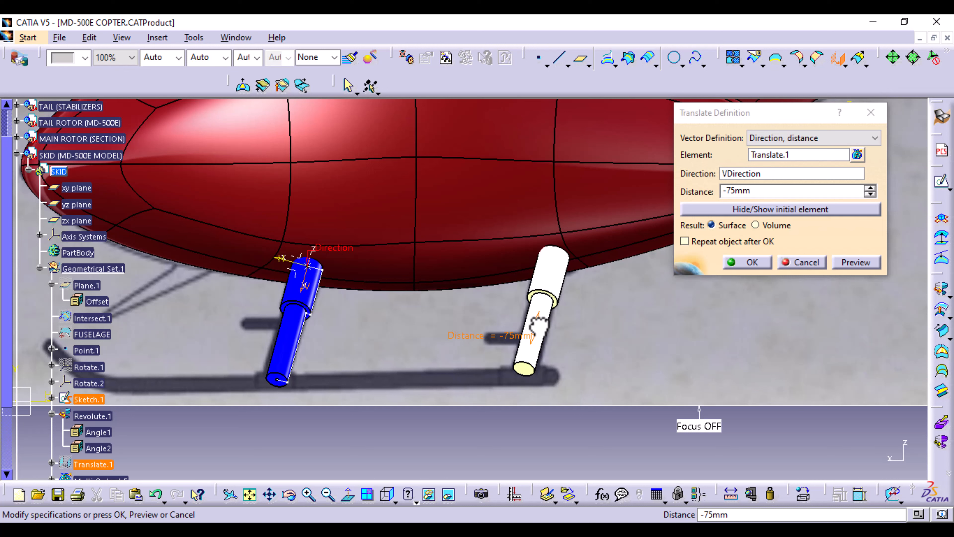
left_click_drag(538, 324, 543, 328)
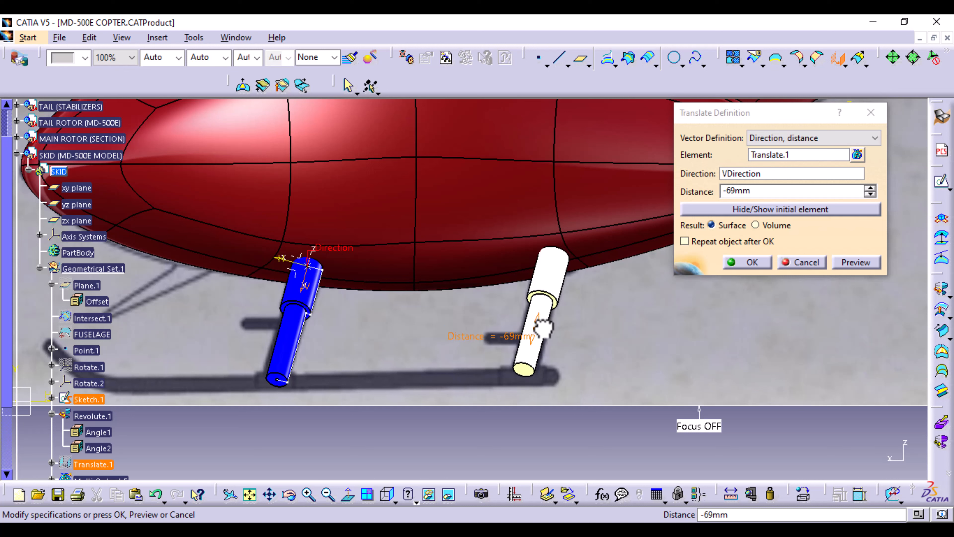
left_click(870, 195)
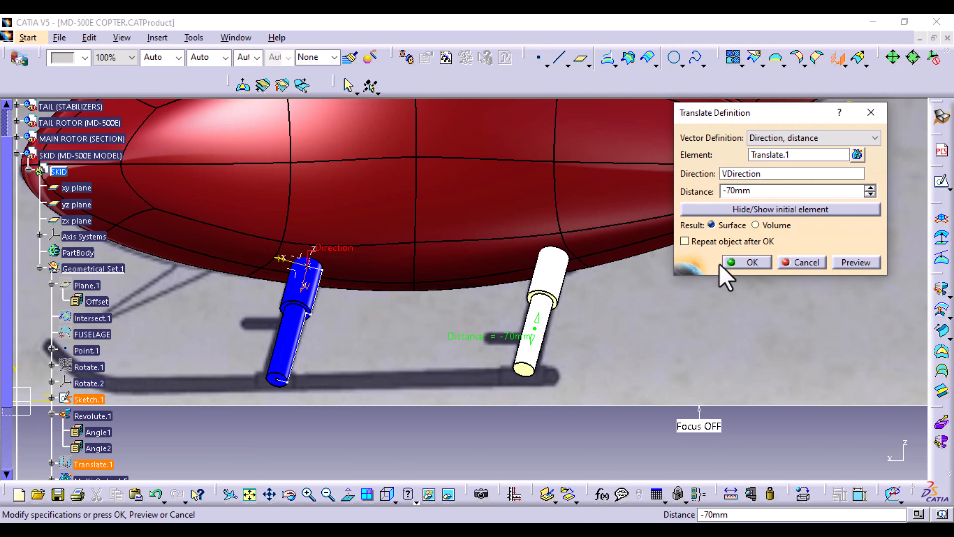
left_click(762, 262)
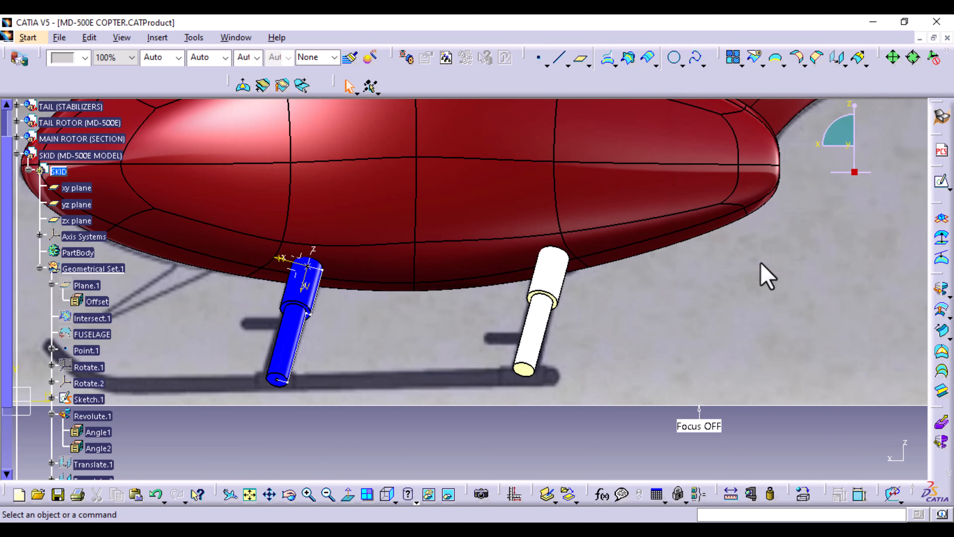
Color the translated rear strut surface blue
scroll(145, 455, "down", 3)
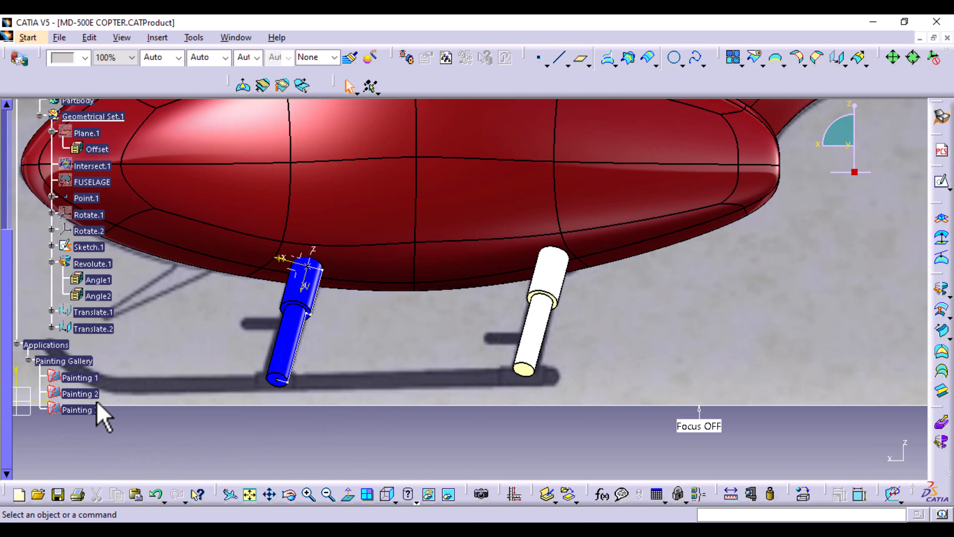
left_click(108, 330)
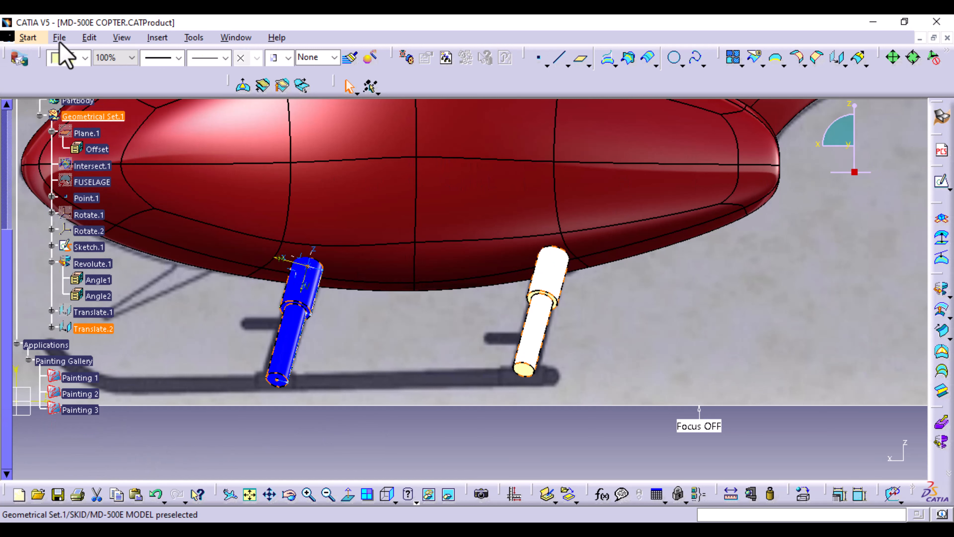
left_click(86, 57)
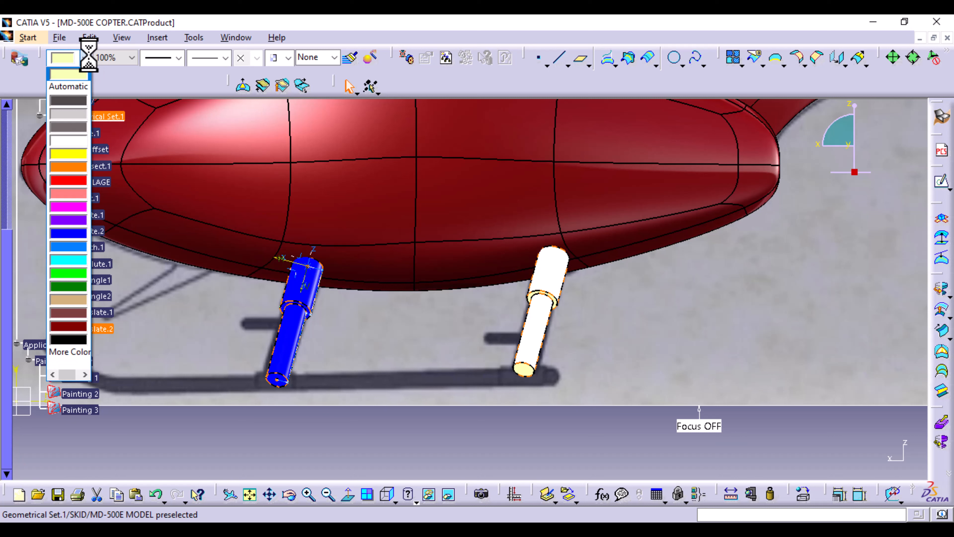
left_click(77, 234)
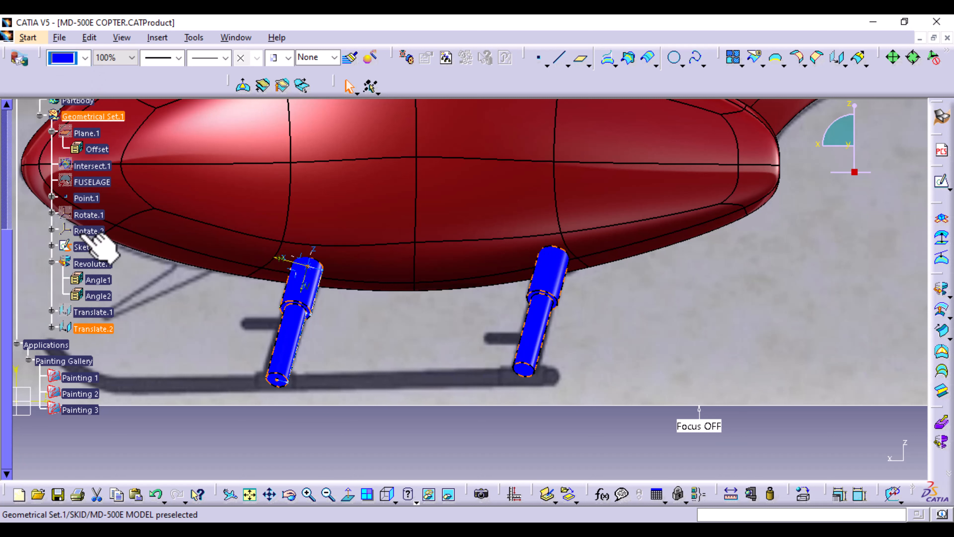
left_click(657, 285)
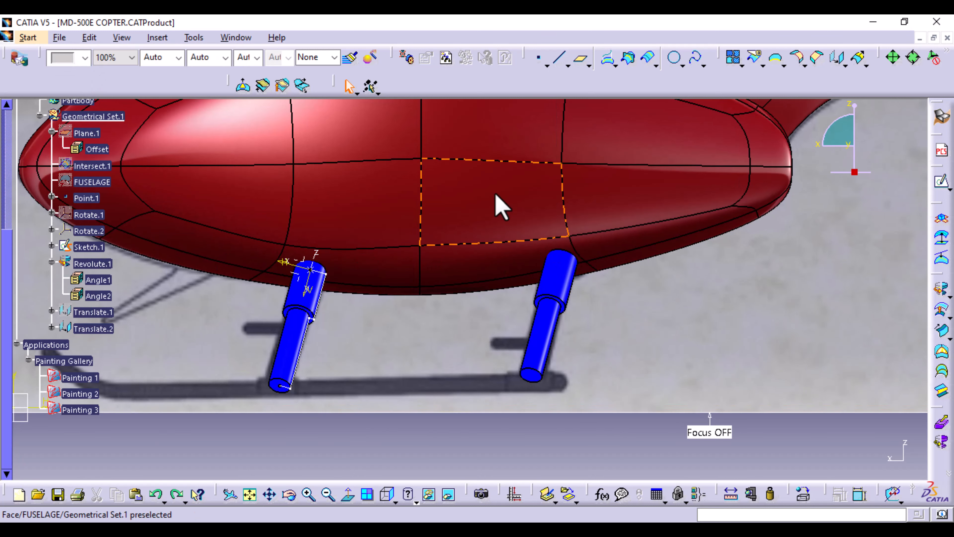
Create a plane parallel to the xy plane through the sketch vertex at the front strut's lower end
mouse_move(496, 193)
middle_mouse_down()
mouse_move(506, 233)
mouse_move(507, 222)
middle_mouse_up()
middle_click_drag(474, 254, 543, 257)
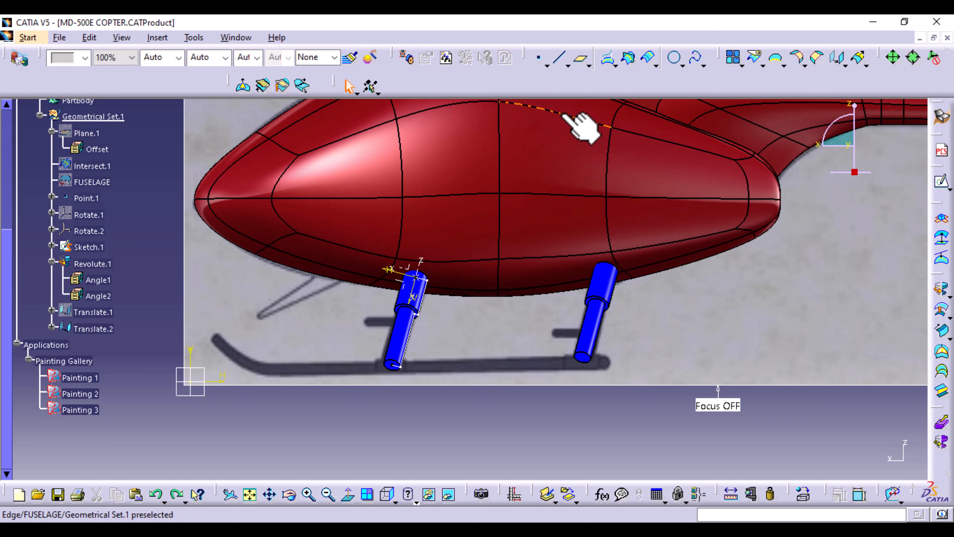
left_click(581, 59)
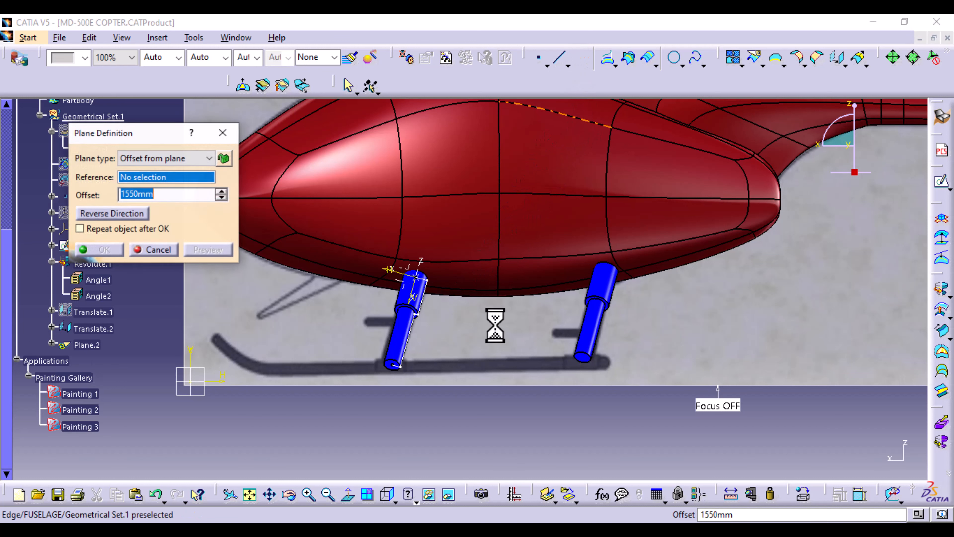
left_click(209, 158)
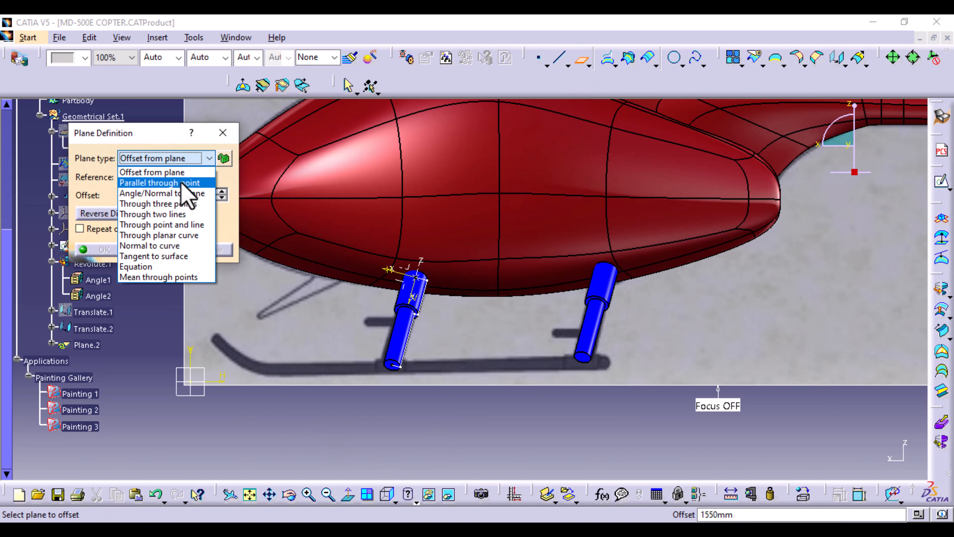
left_click(189, 184)
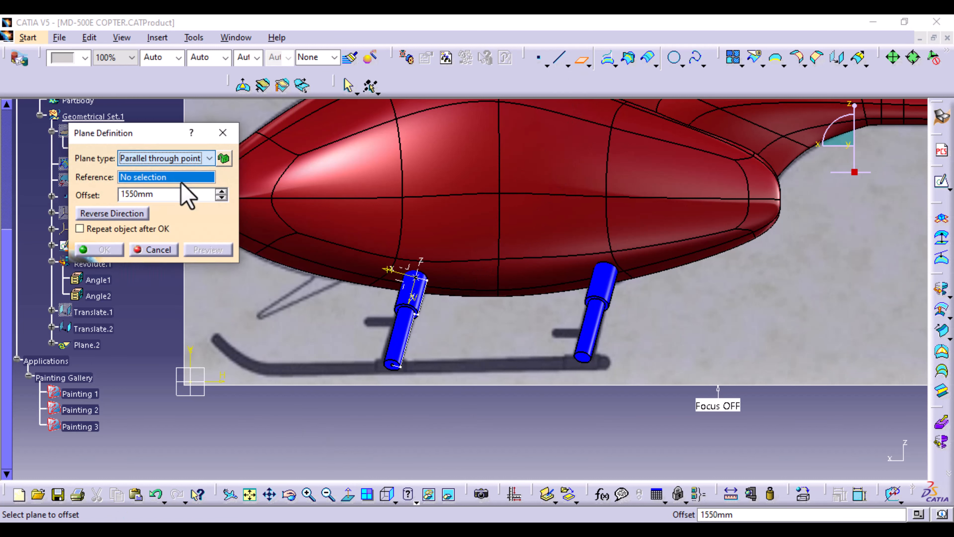
left_click(203, 382)
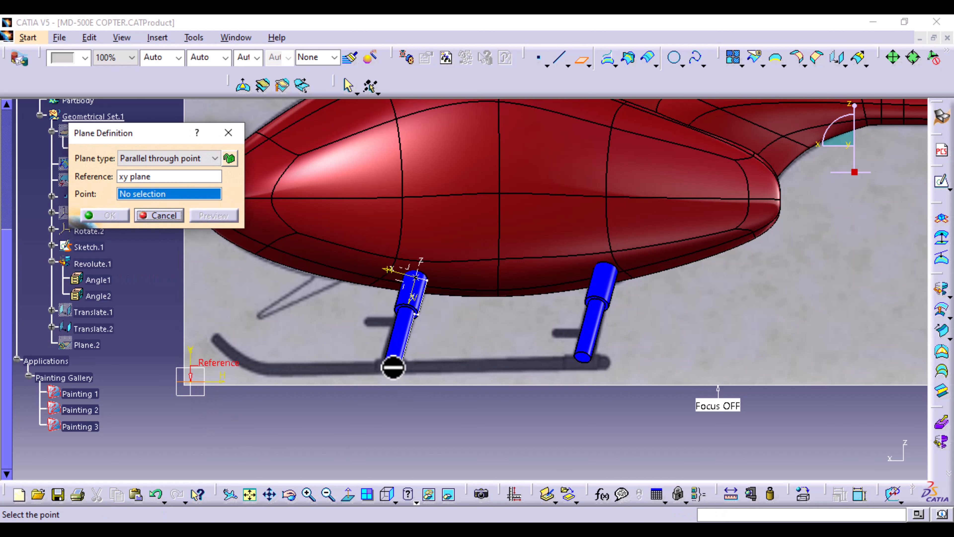
left_click(392, 365)
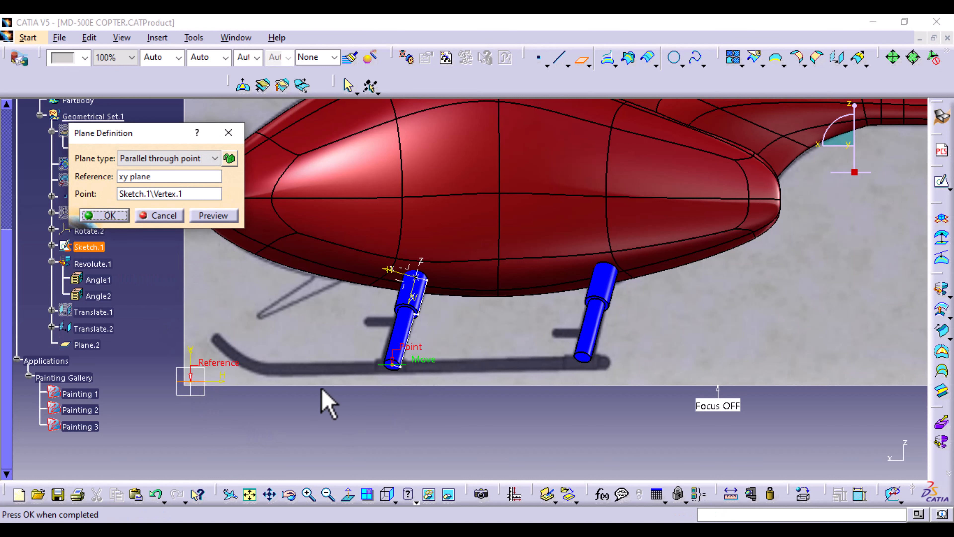
left_click(109, 216)
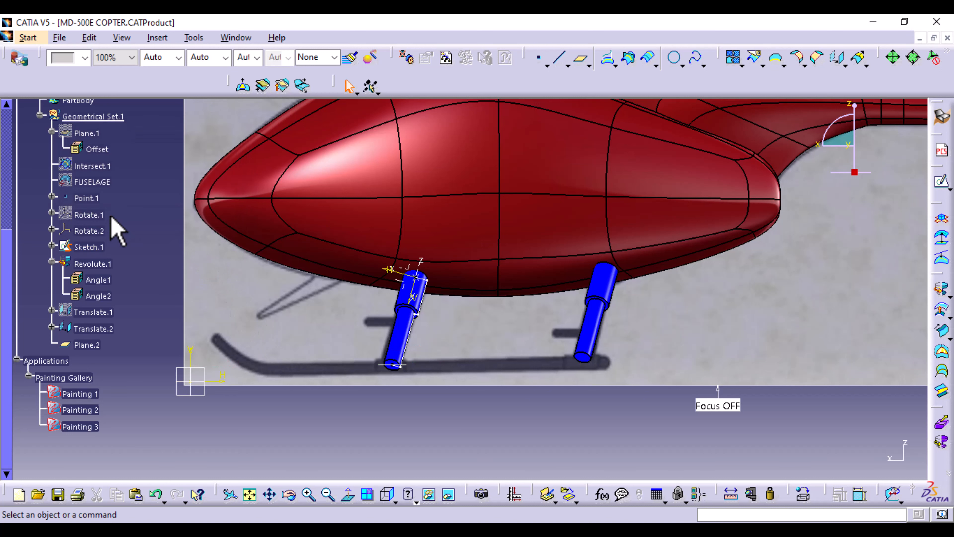
Hide the rotated axis system, the point and the strut sketch at the front strut
right_click(406, 267)
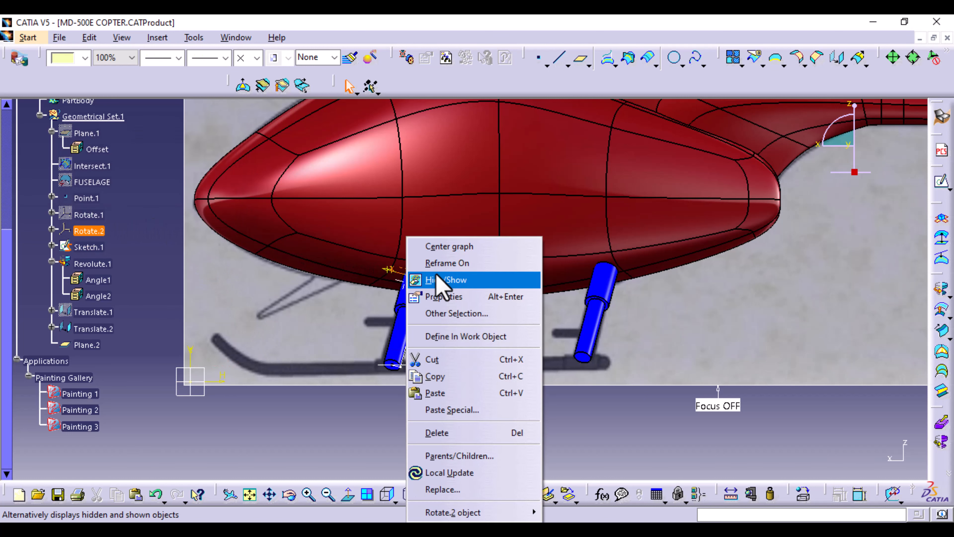
left_click(444, 281)
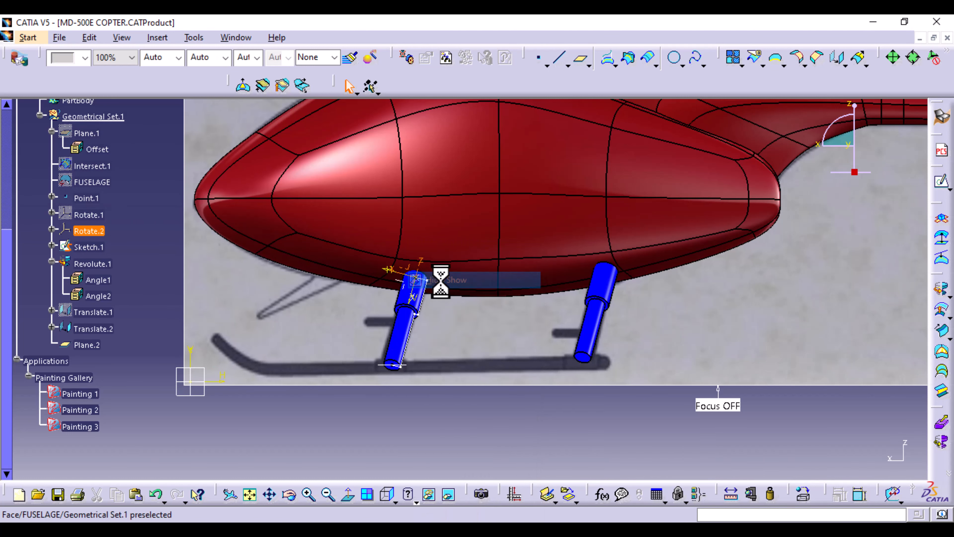
right_click(418, 278)
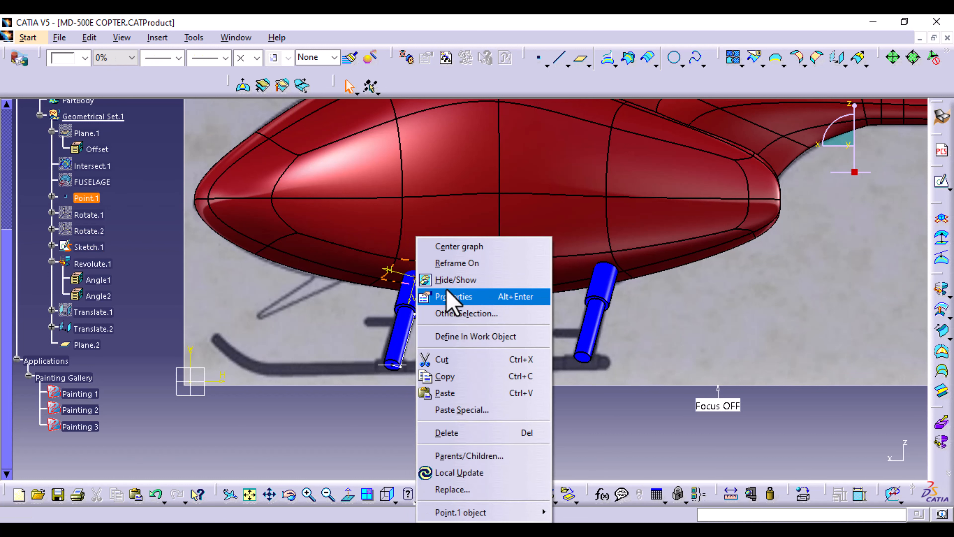
left_click(457, 278)
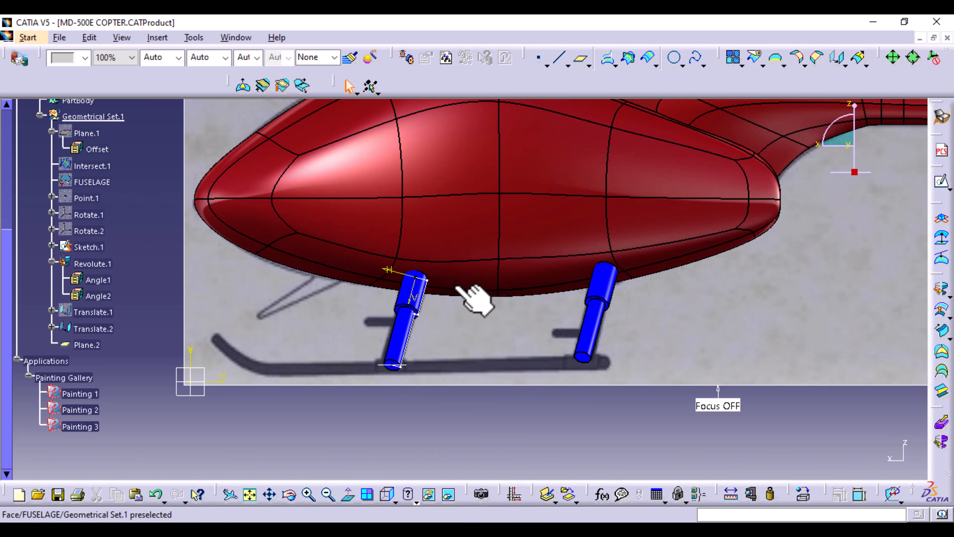
right_click(428, 279)
left_click(468, 284)
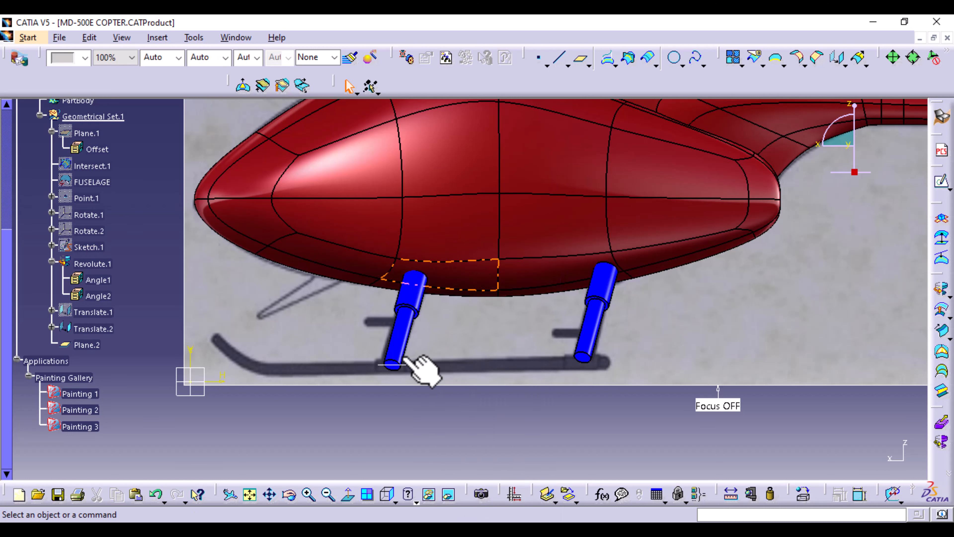
Start a sketch on the plane at the front strut's lower end and draw a horizontal axis along the skid tube
left_click(409, 365)
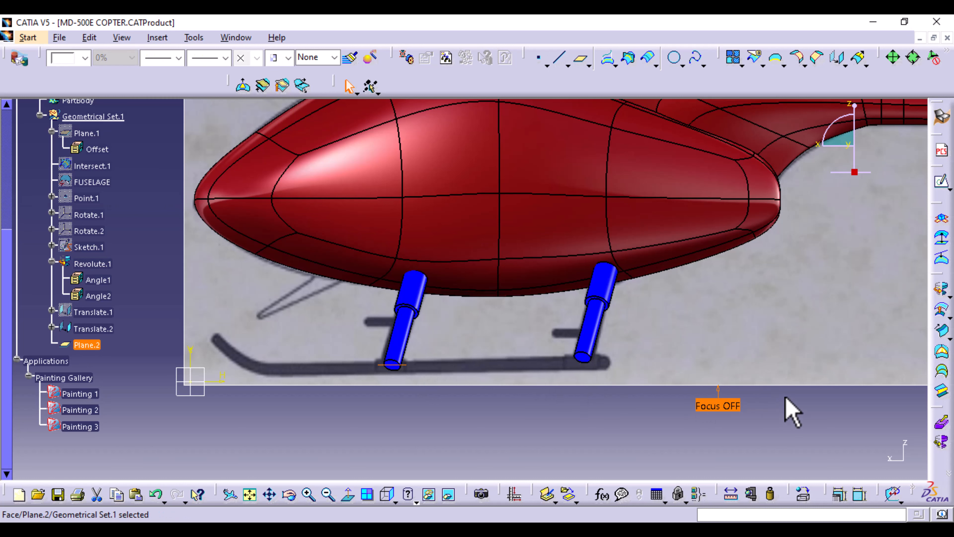
left_click(940, 182)
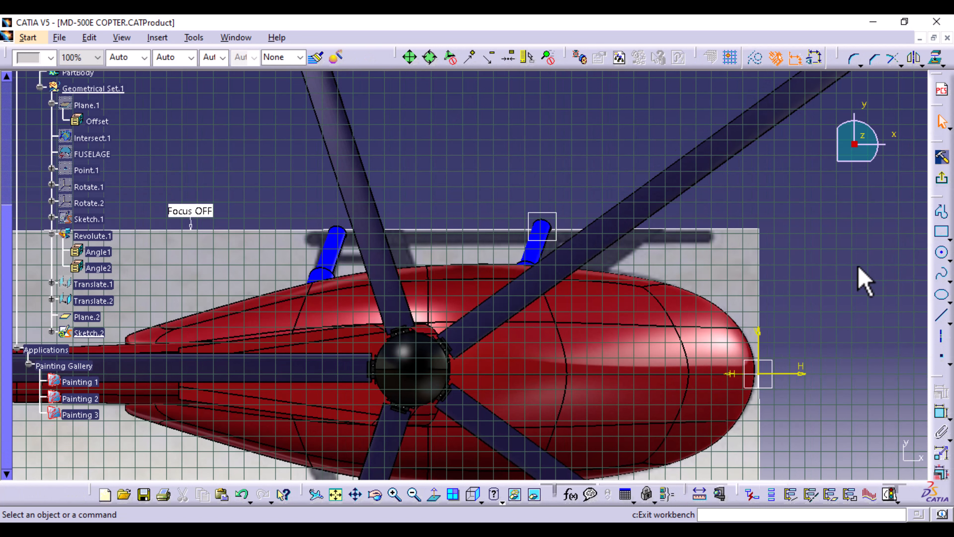
mouse_move(718, 305)
middle_mouse_down("ctrl")
mouse_move(688, 249)
mouse_move(658, 278)
middle_mouse_up("ctrl")
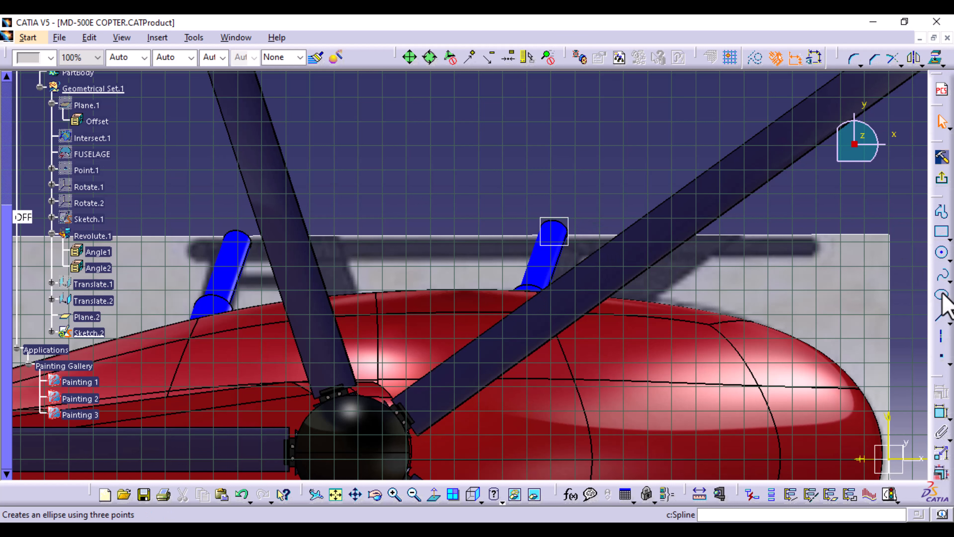
left_click(941, 336)
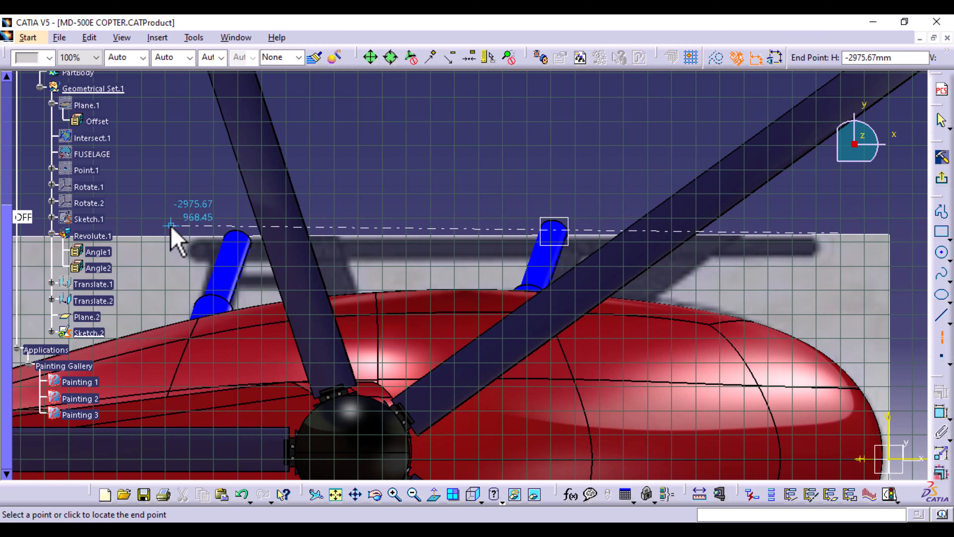
left_click(159, 234)
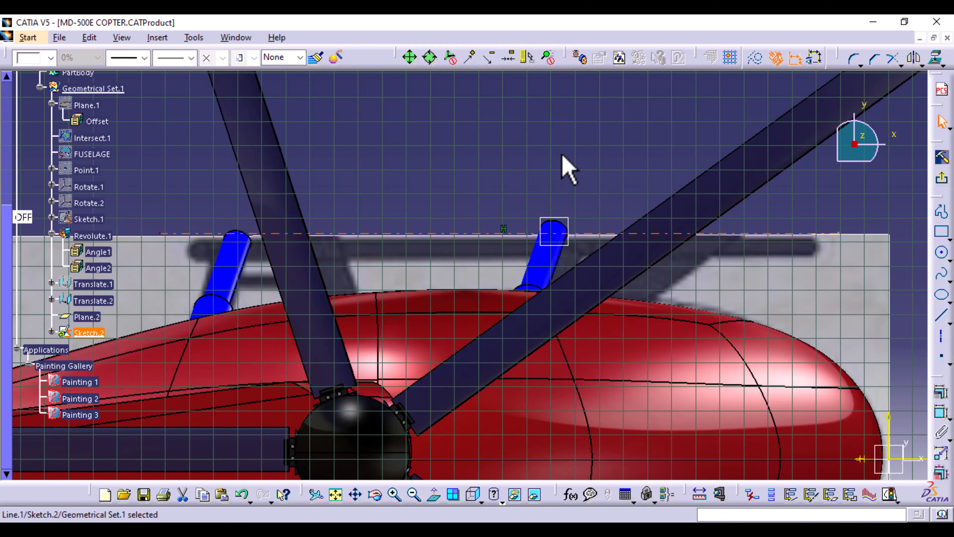
Show the strut sketch again and make the skid axis coincident with its point at the center of the front strut's lower end
middle_click_drag(580, 165, 411, 324)
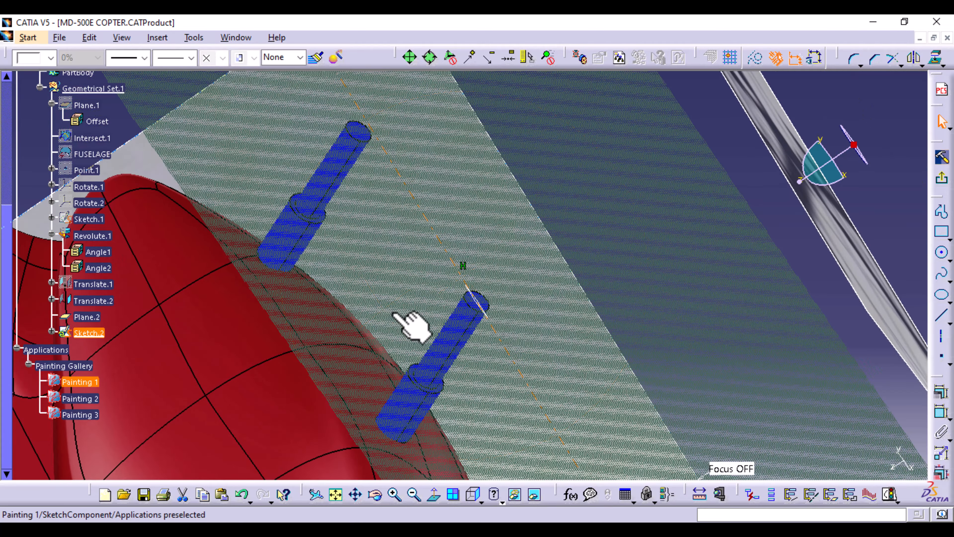
middle_click_drag(511, 327, 496, 217, "ctrl")
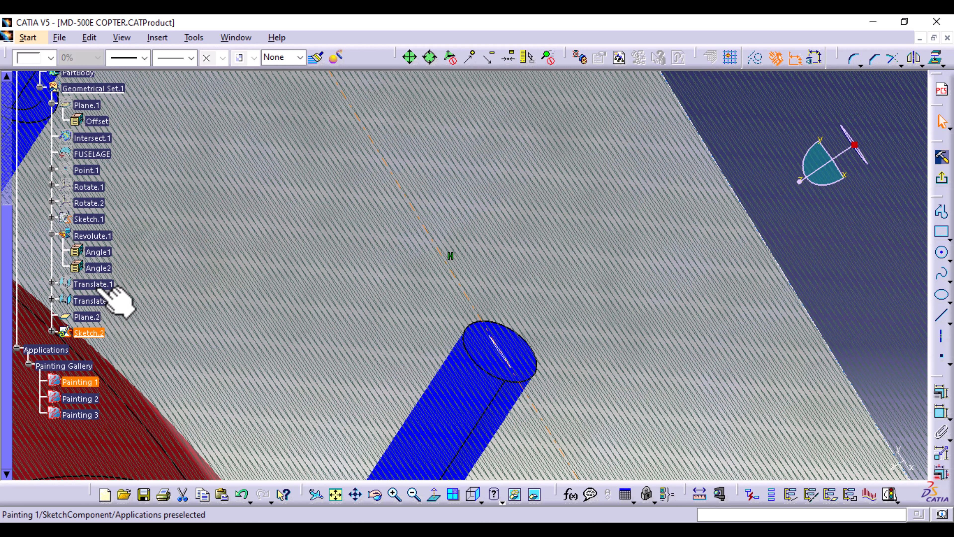
right_click(98, 220)
left_click(156, 262)
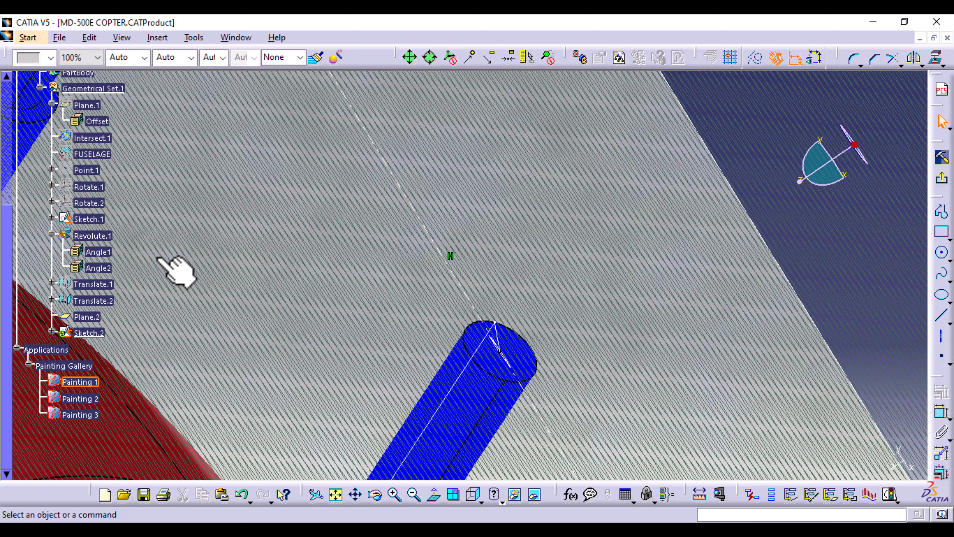
left_click(500, 351)
left_click(534, 404, "ctrl")
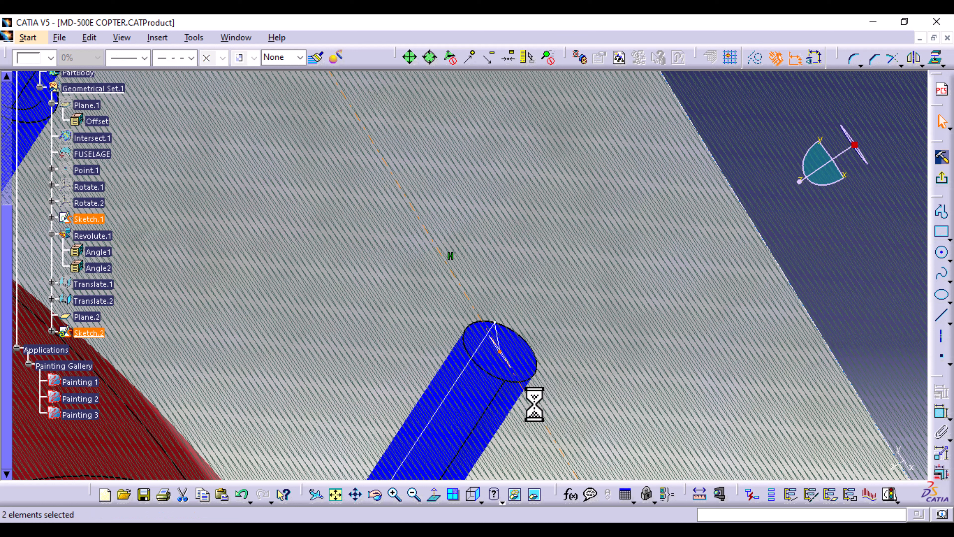
left_click(942, 412)
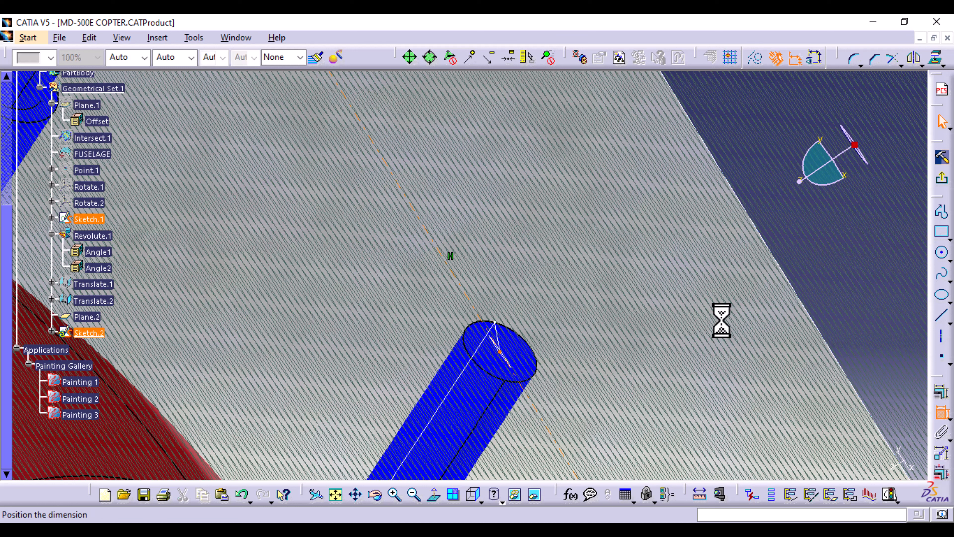
right_click(594, 260)
left_click(640, 354)
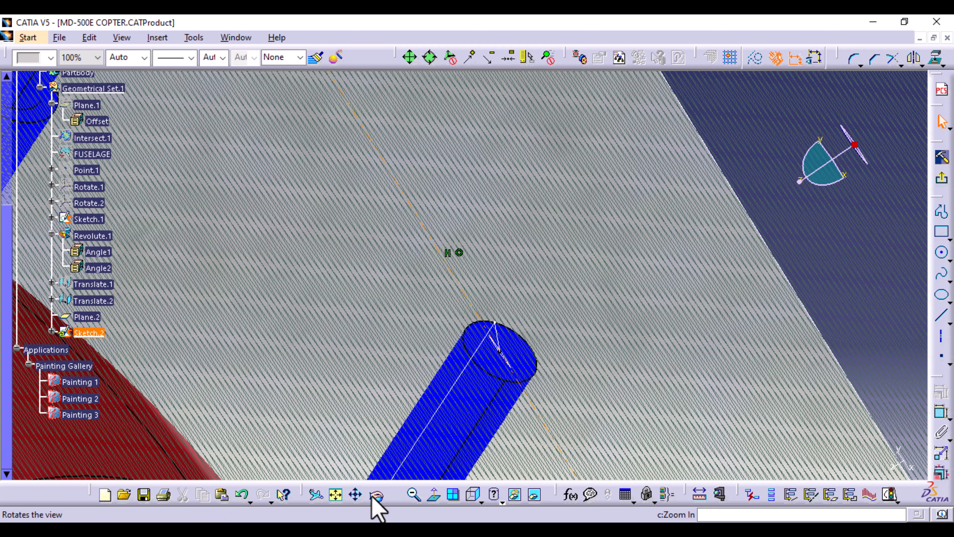
Sketch the front part of the skid tube profile about 70 mm from the axis, with a collar about 131 mm from it around the front strut
left_click(434, 495)
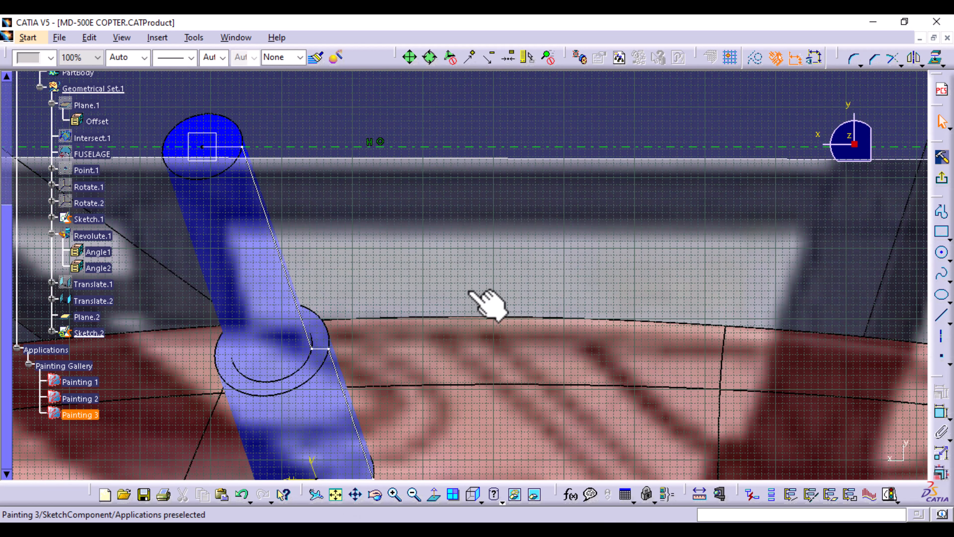
middle_click_drag(486, 304, 491, 418, "ctrl")
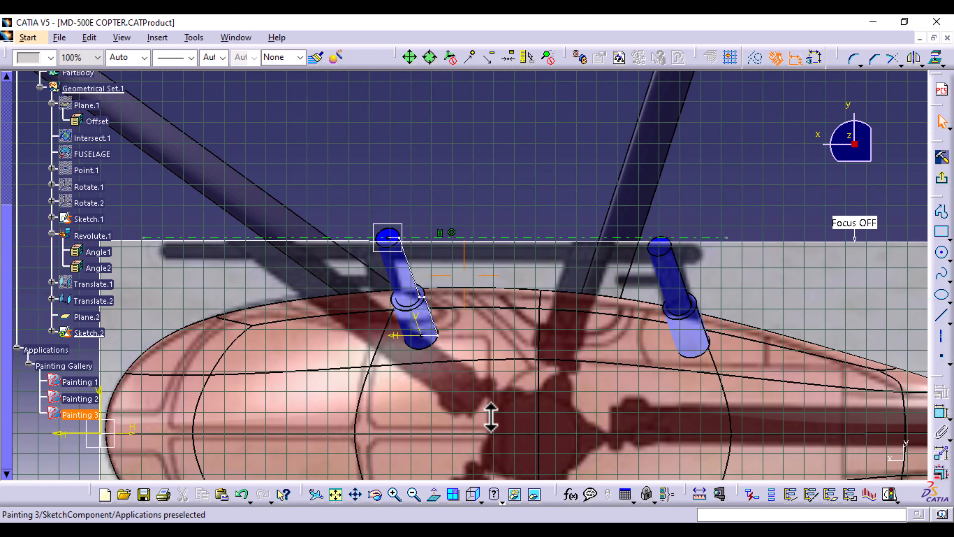
middle_click_drag(492, 416, 492, 411, "ctrl")
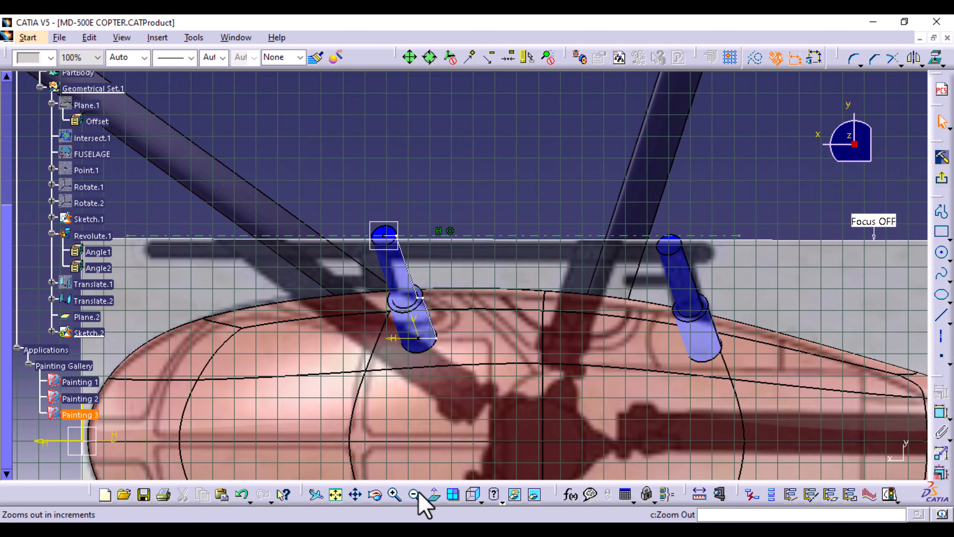
mouse_move(441, 432)
middle_mouse_down()
mouse_move(487, 418)
mouse_move(466, 426)
middle_mouse_up()
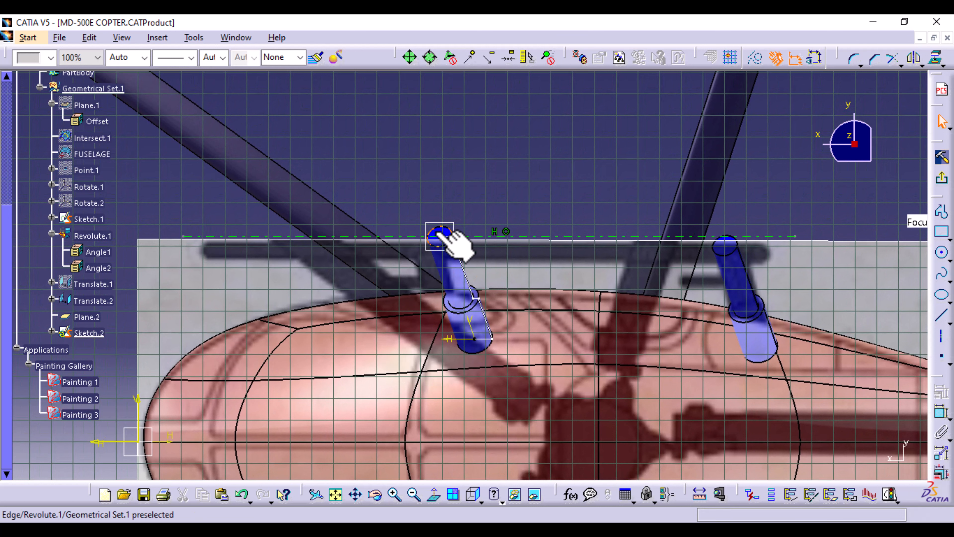
left_click(941, 213)
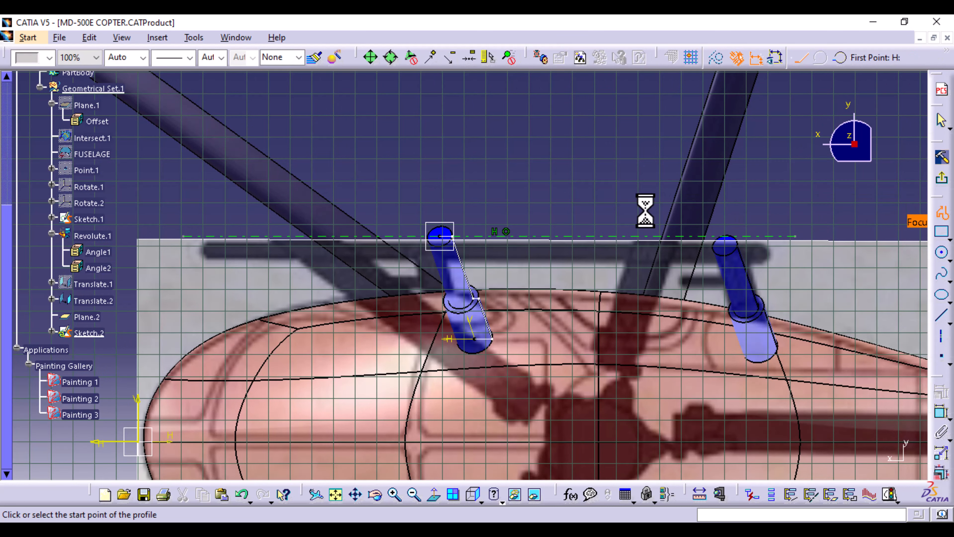
left_click(199, 236)
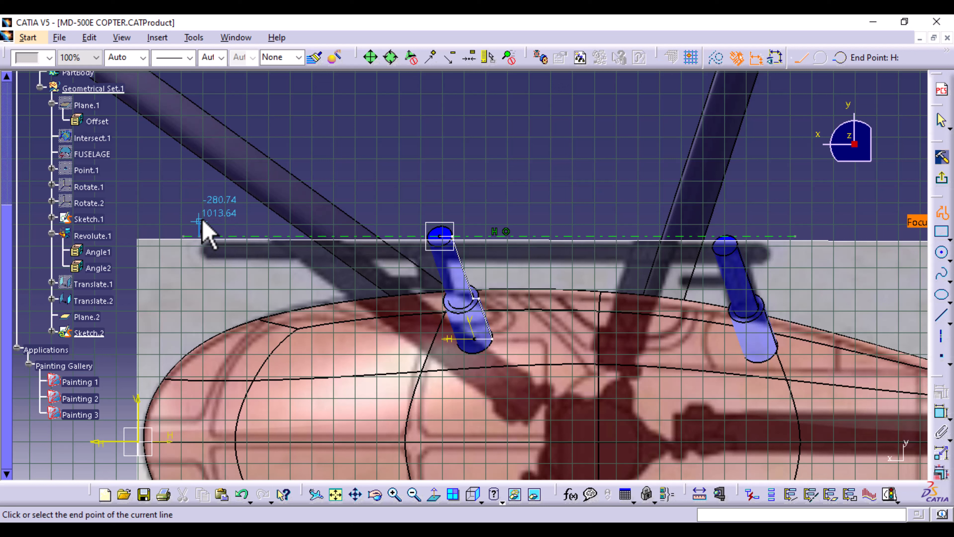
left_click(199, 221)
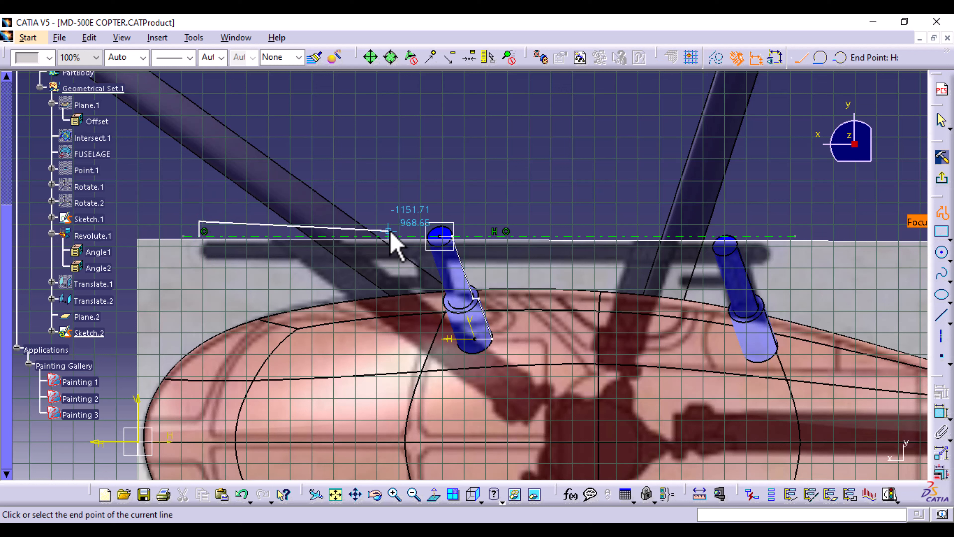
left_click(412, 222)
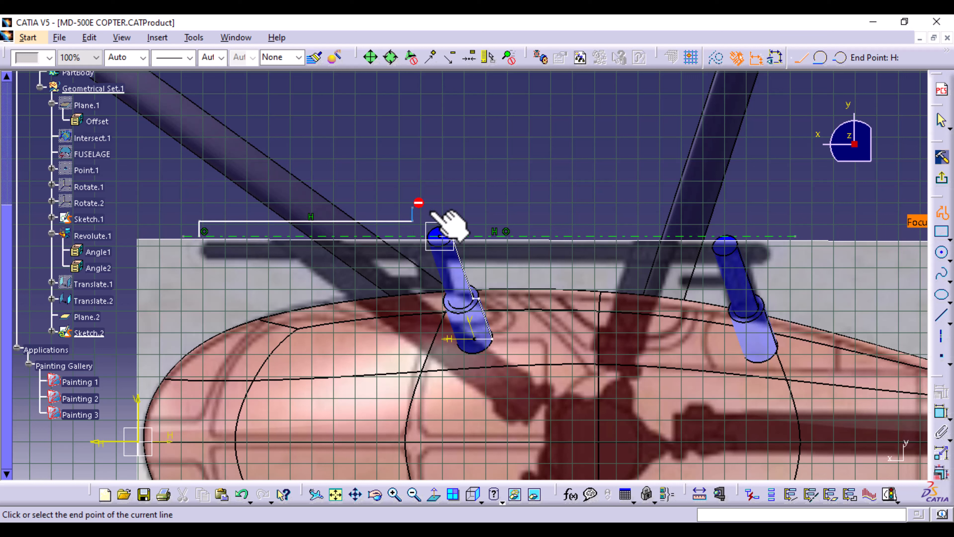
left_click(462, 221)
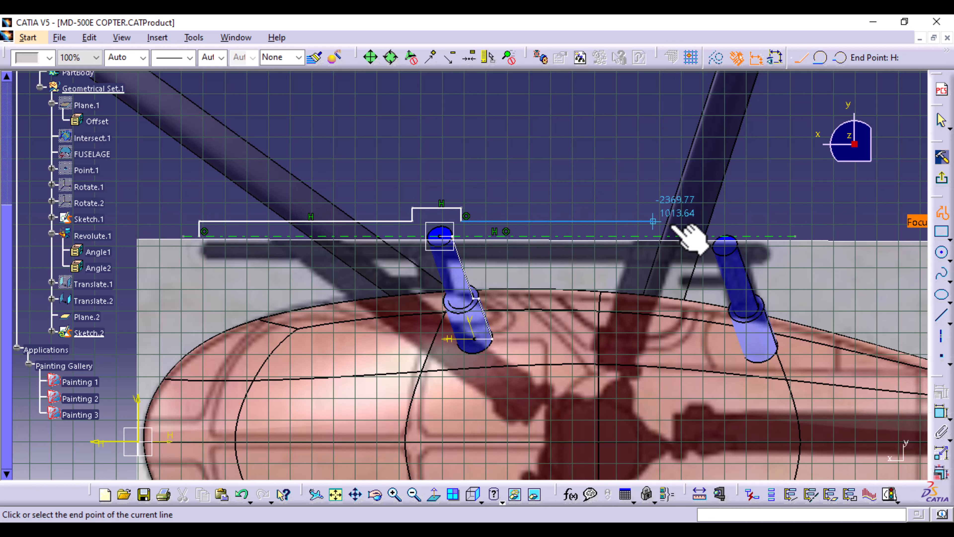
Continue the skid profile rearward with a matching collar at the rear strut, ending on the axis at the tube's rear end
left_click(699, 221)
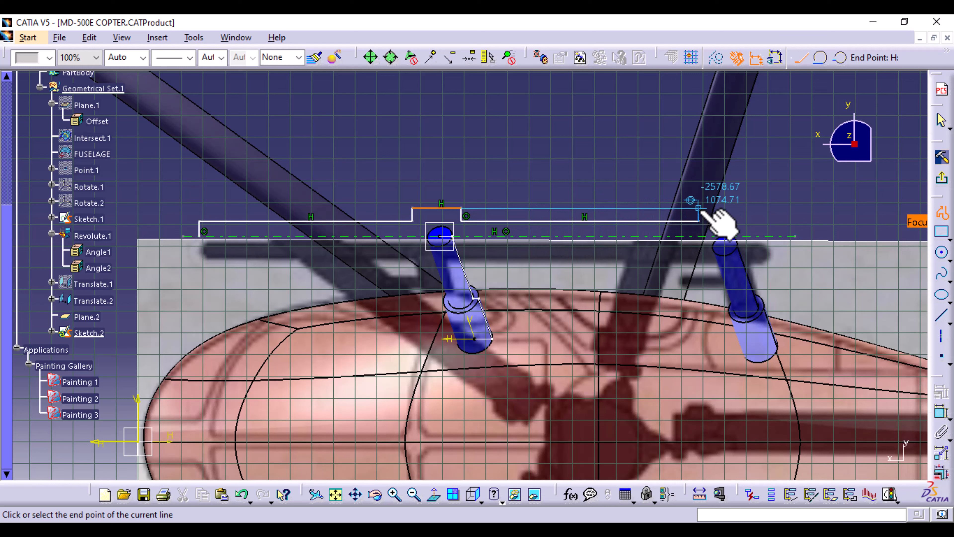
left_click(699, 207)
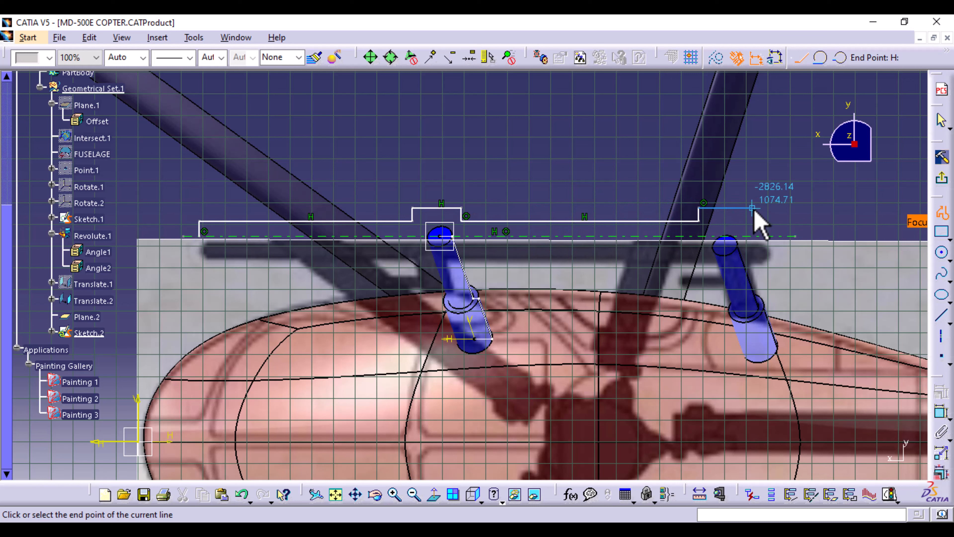
left_click(747, 208)
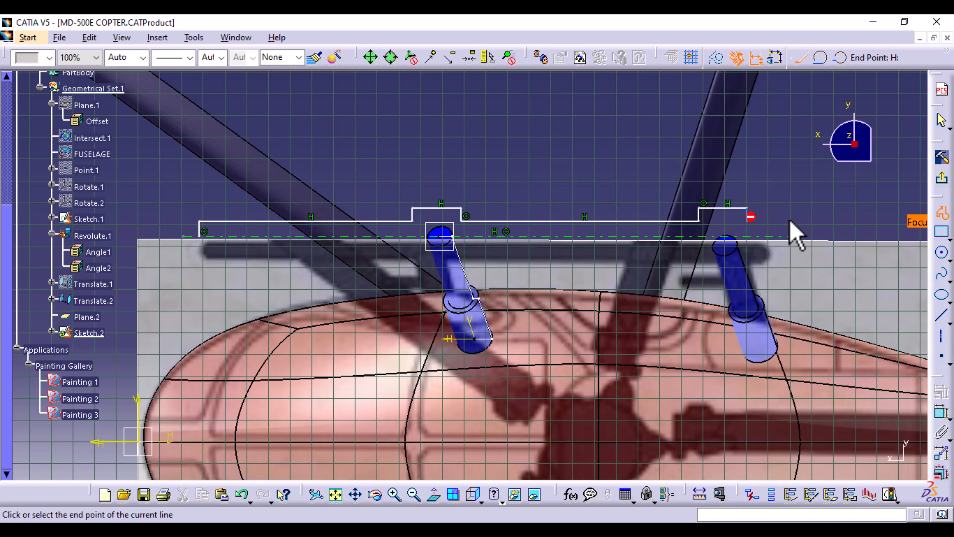
left_click(770, 221)
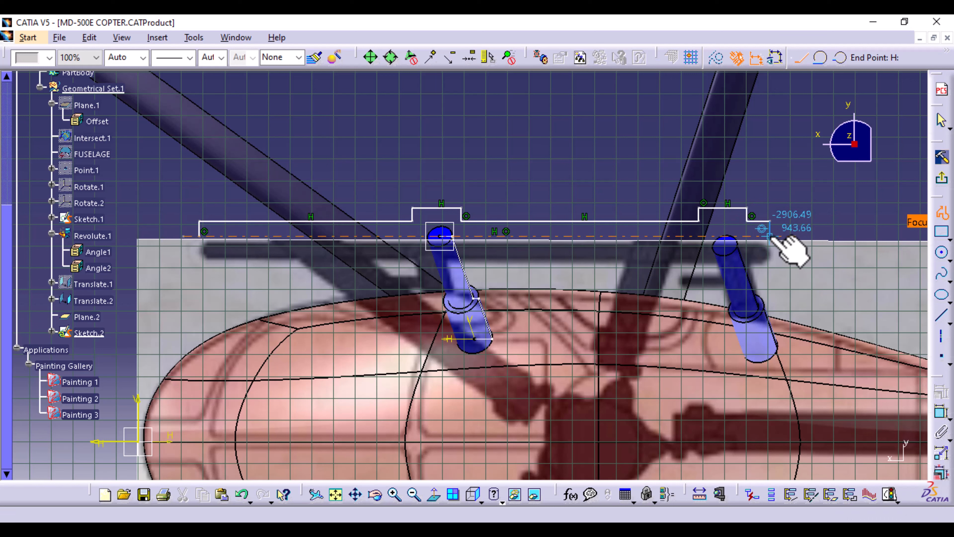
left_click(769, 236)
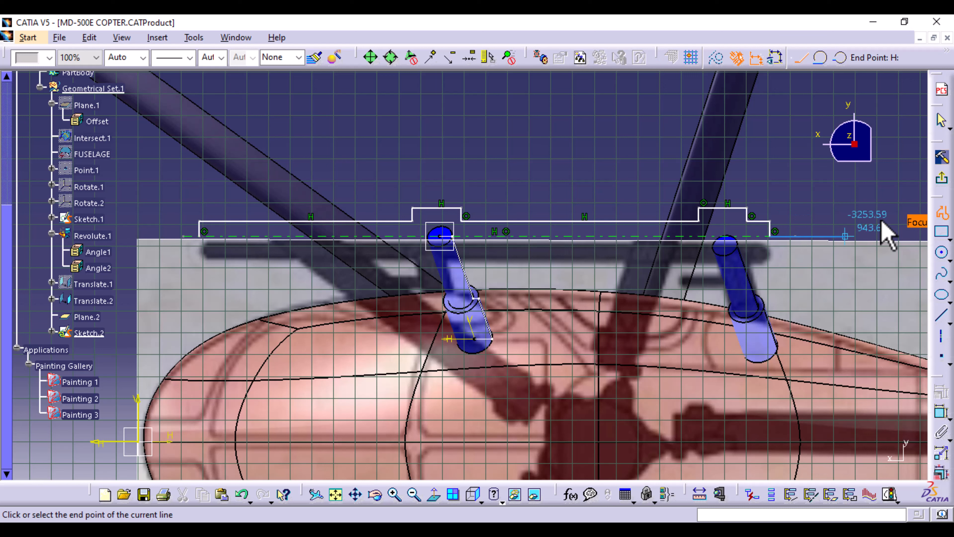
key("Escape")
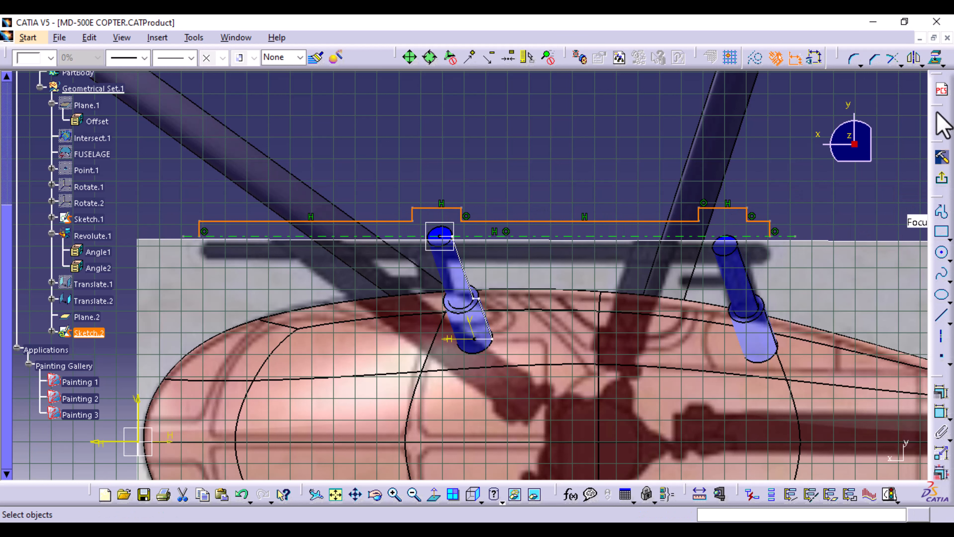
Finish the skid profile sketch and revolve it 360° about its sketch axis into a tube surface with collars
left_click(940, 179)
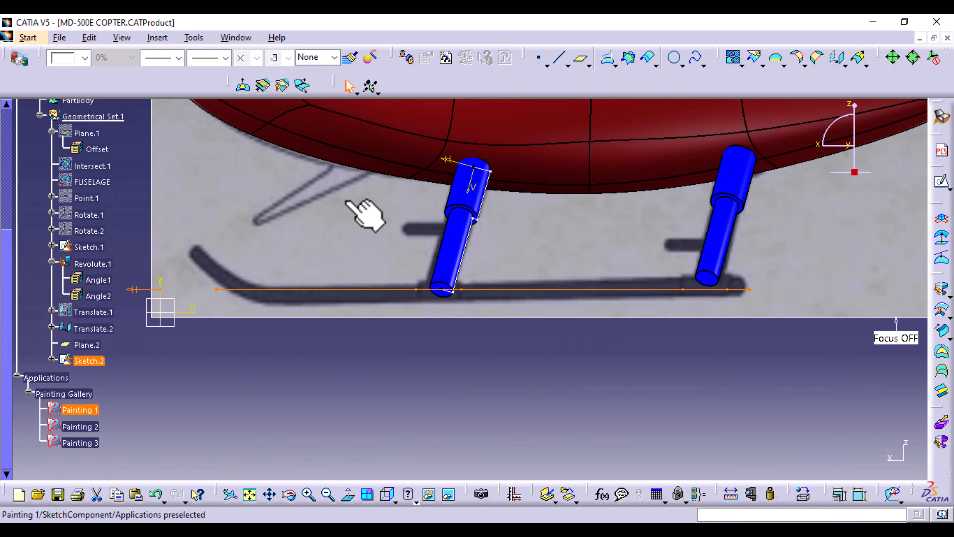
mouse_move(366, 214)
middle_mouse_down()
mouse_move(345, 203)
mouse_move(356, 231)
mouse_move(353, 277)
mouse_move(340, 223)
mouse_move(366, 265)
mouse_move(356, 213)
mouse_move(375, 207)
middle_mouse_up()
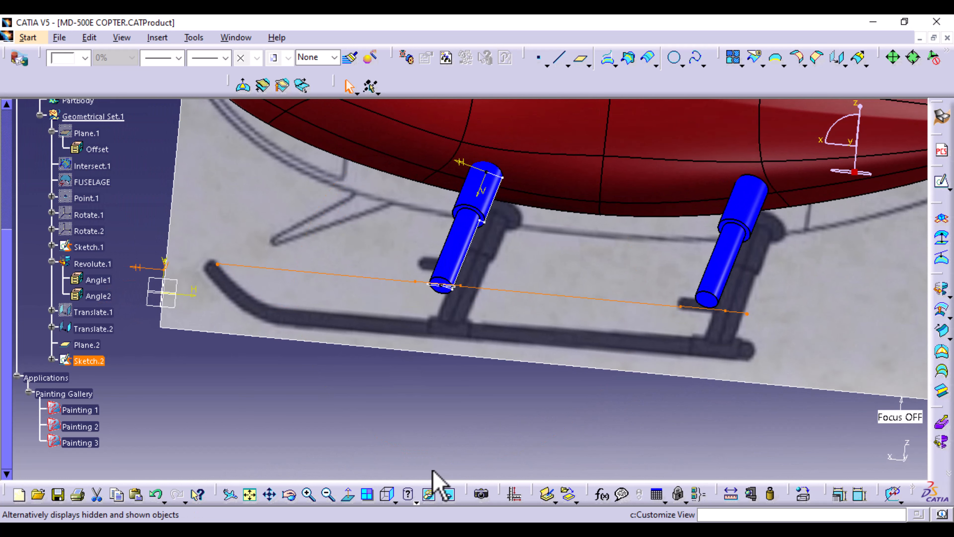
left_click(387, 495)
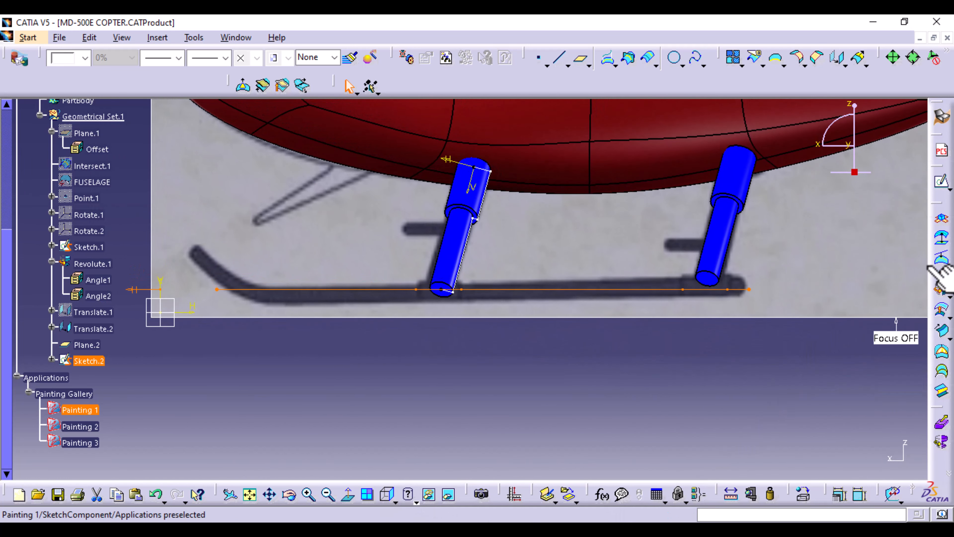
left_click(941, 289)
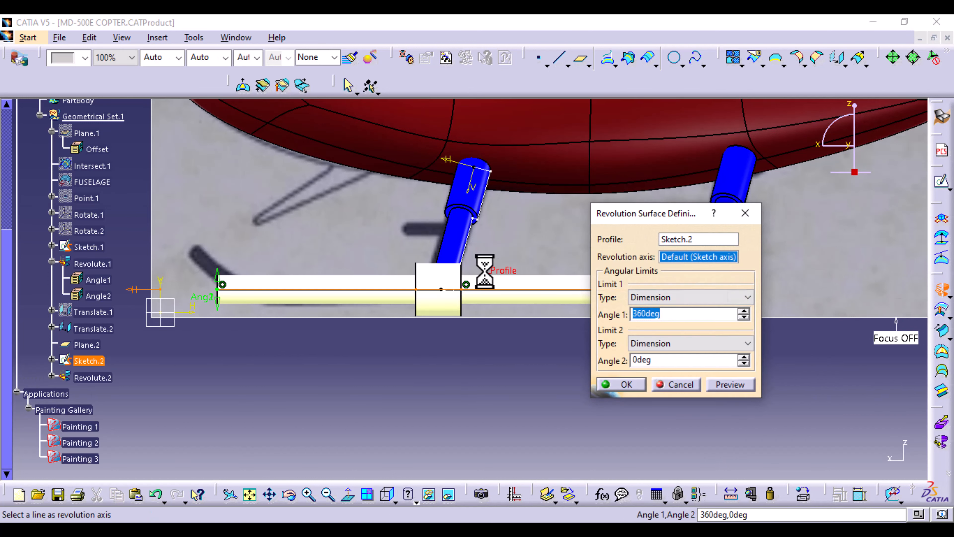
middle_click_drag(452, 380, 367, 364)
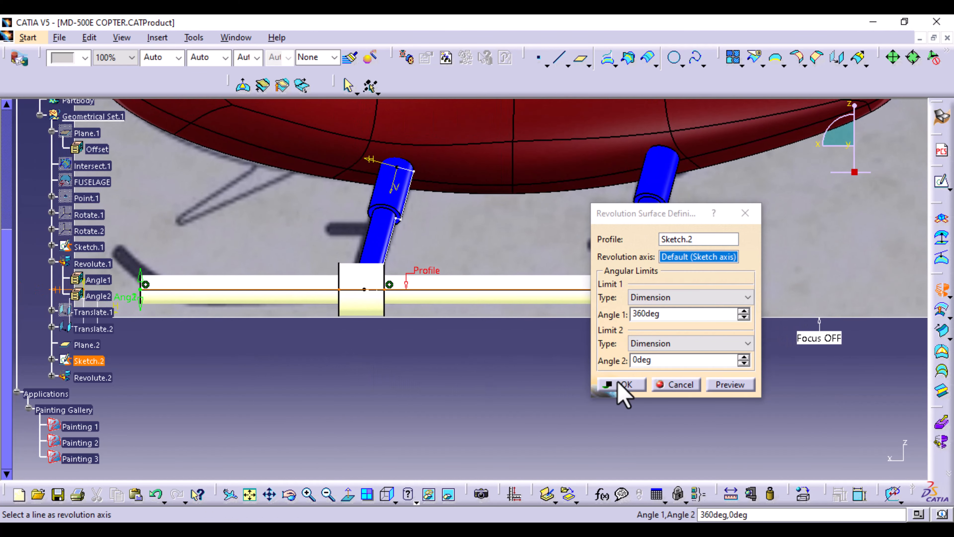
left_click(625, 384)
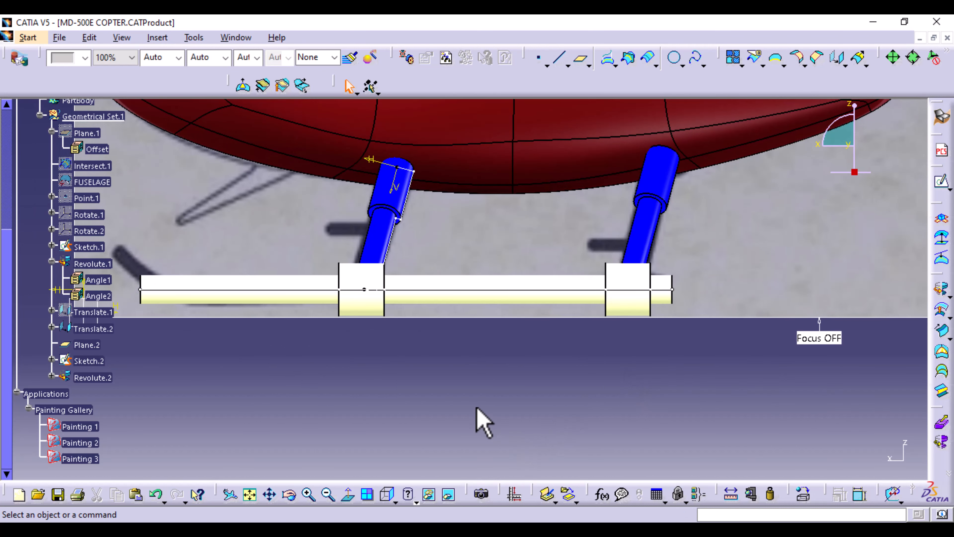
Create a plane offset 742 mm rearward from the yz plane, crossing the skid tube ahead of the front collar
middle_click_drag(409, 393, 511, 391)
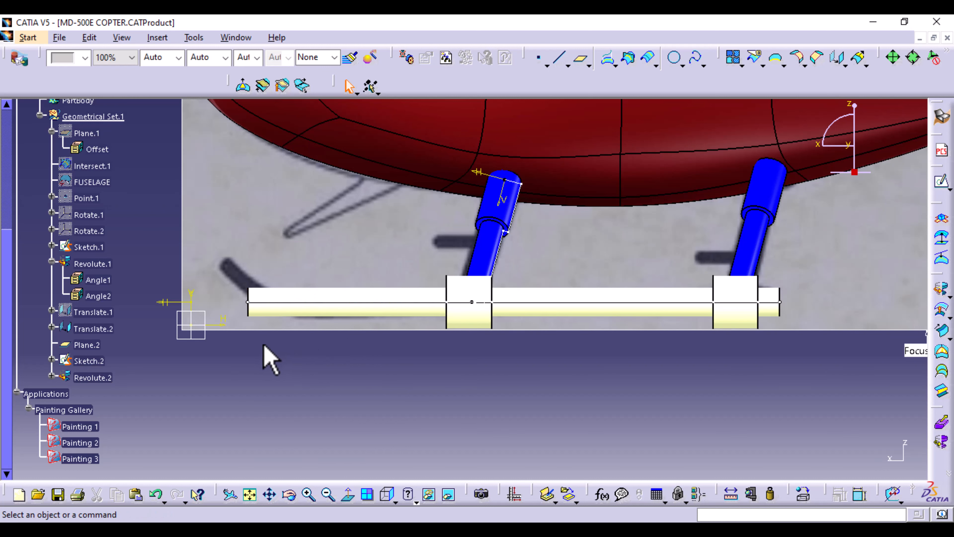
left_click(581, 60)
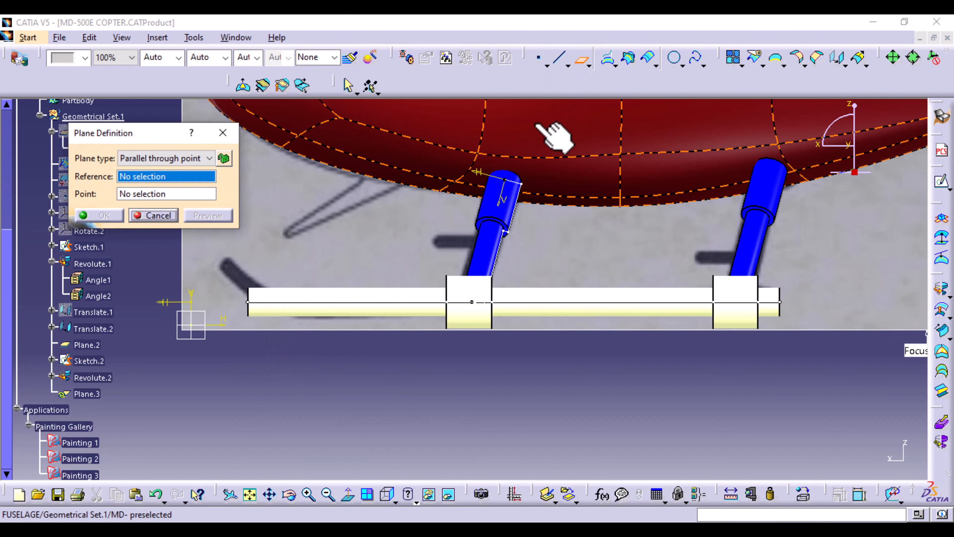
left_click(209, 158)
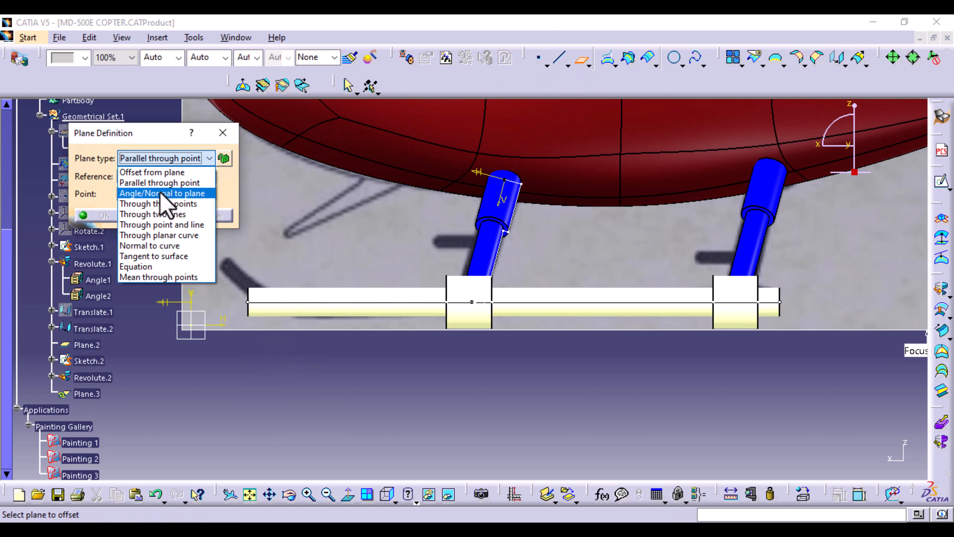
left_click(166, 174)
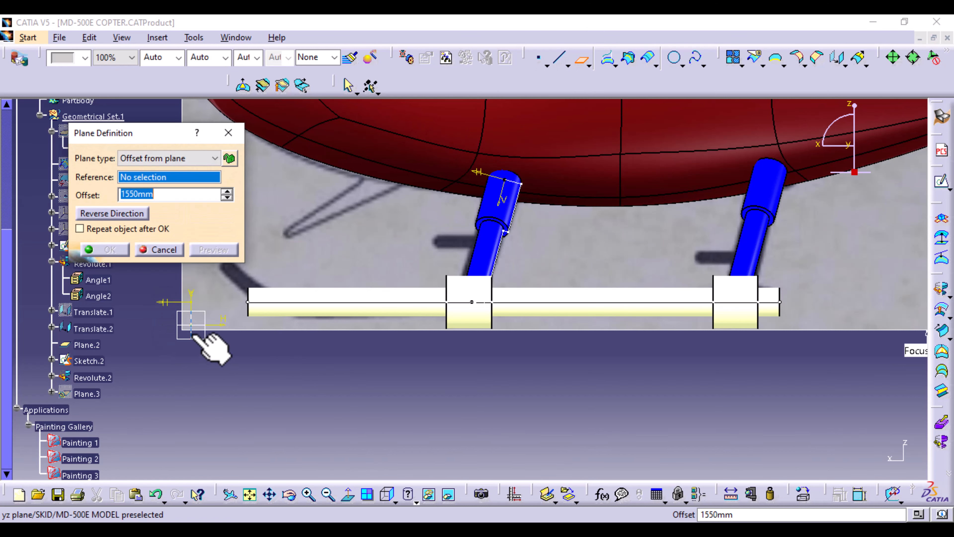
left_click(191, 333)
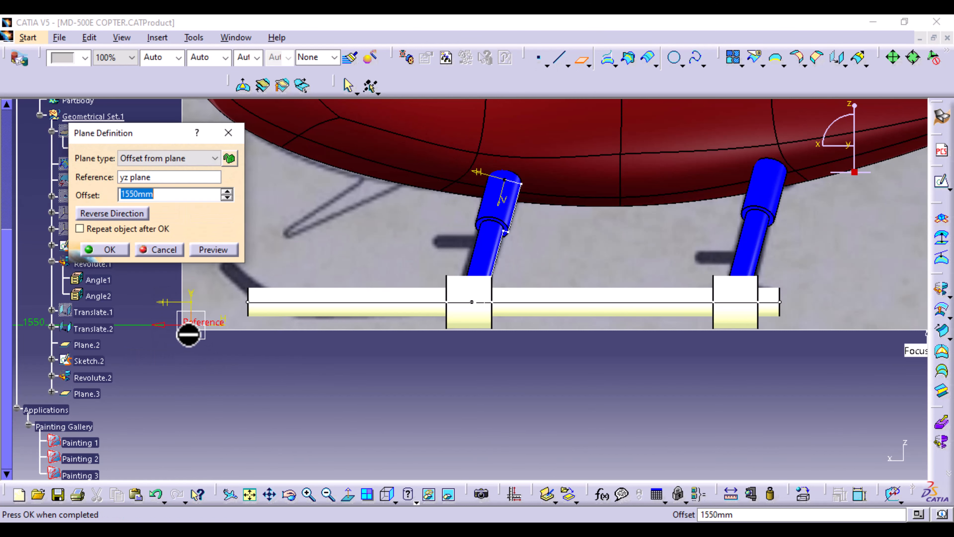
left_click(109, 214)
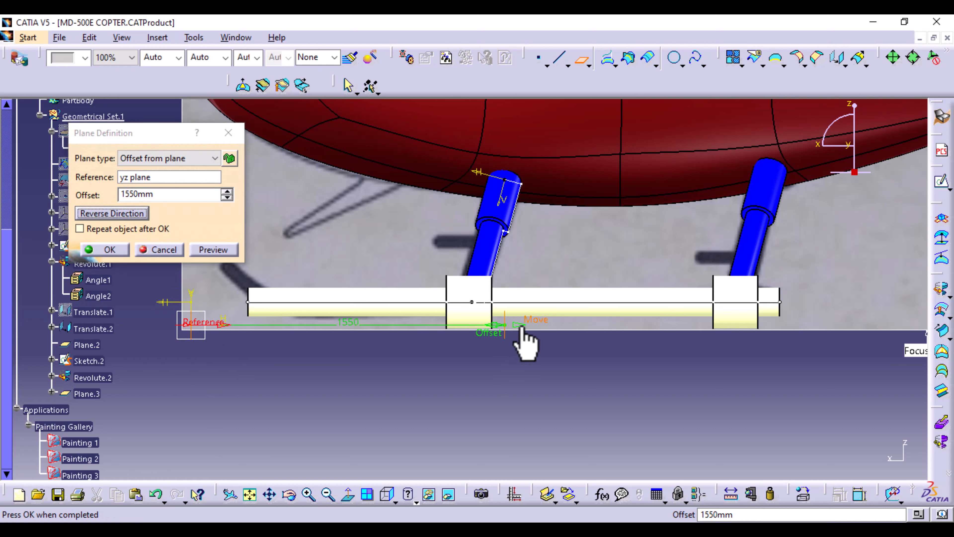
left_click_drag(522, 326, 327, 319)
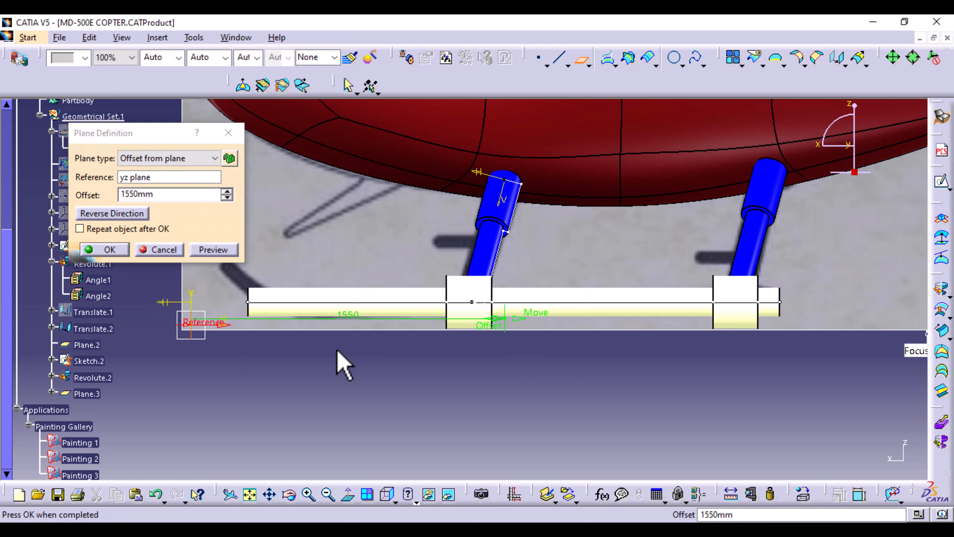
left_click_drag(521, 319, 316, 314)
left_click_drag(514, 319, 350, 322)
left_click(112, 254)
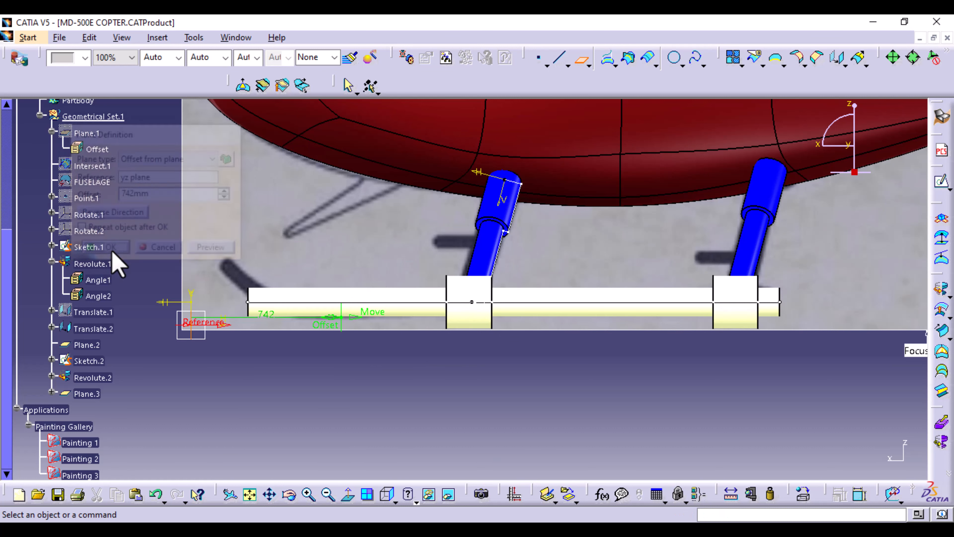
Split the revolved skid tube with the offset plane, removing the straight front end and keeping the rear portion
left_click(756, 58)
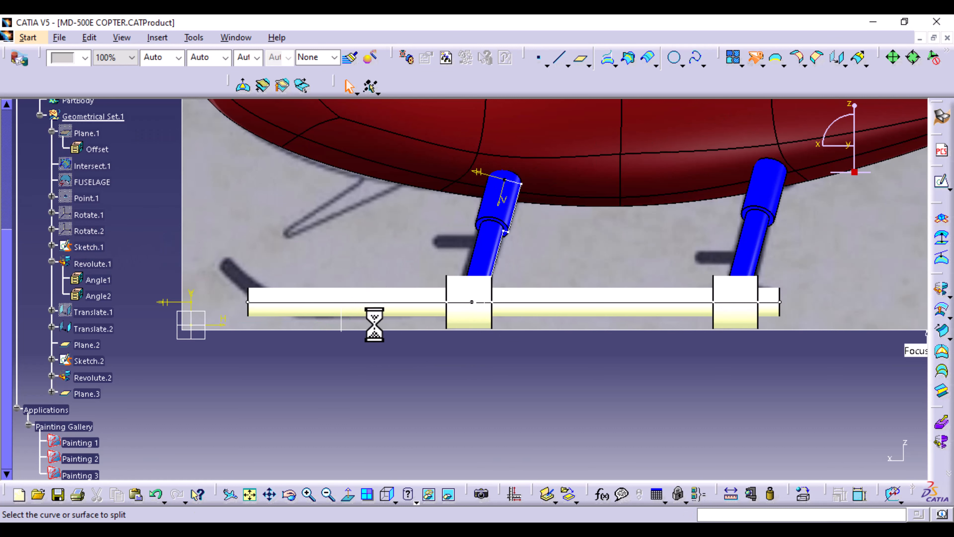
left_click(379, 310)
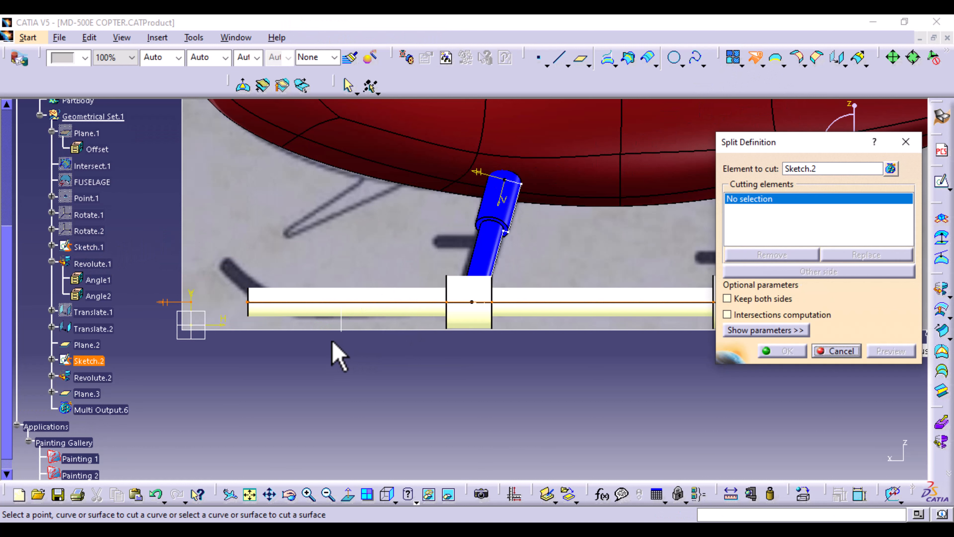
left_click(343, 325)
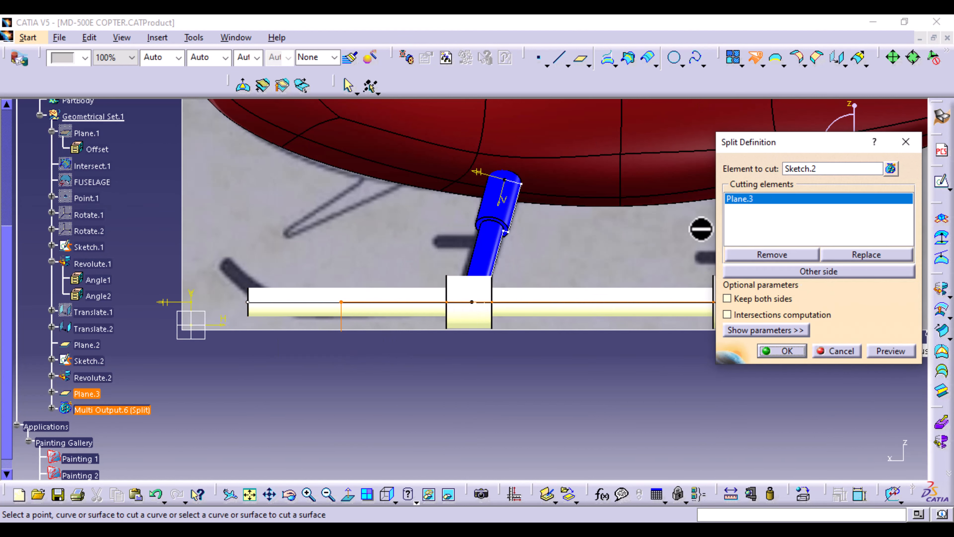
left_click(841, 167)
left_click(409, 297)
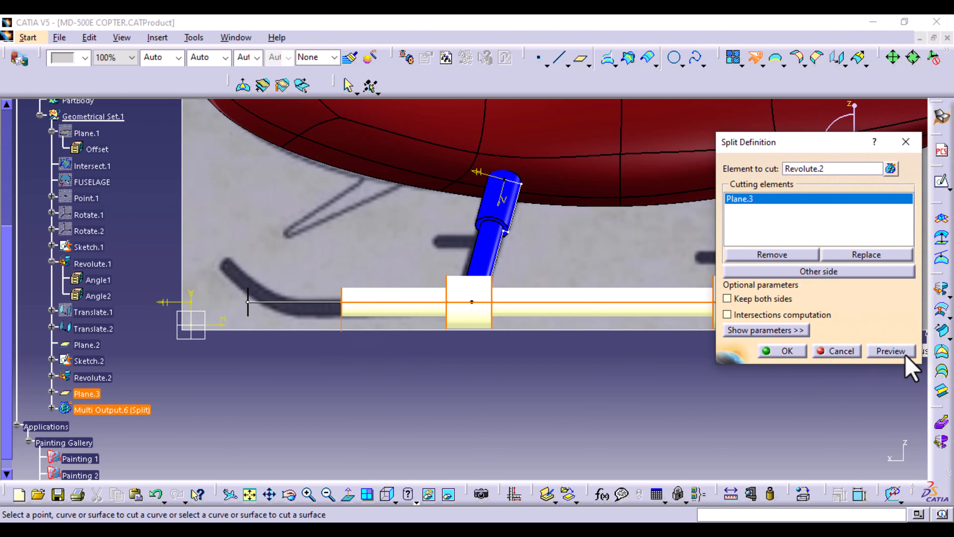
left_click(788, 351)
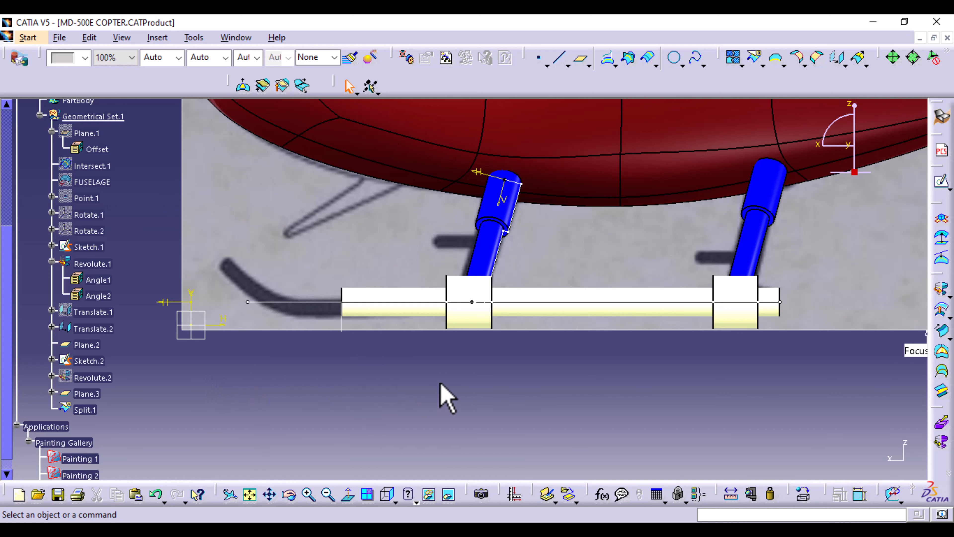
Insert a standard axis system with its origin at the strut sketch point in the center of the front collar
middle_click_drag(441, 384, 436, 331)
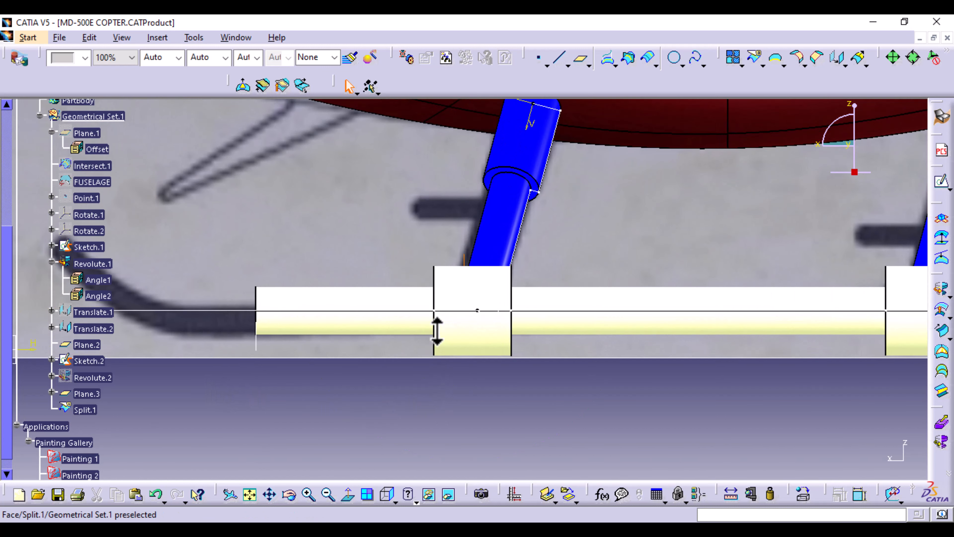
left_click(477, 310)
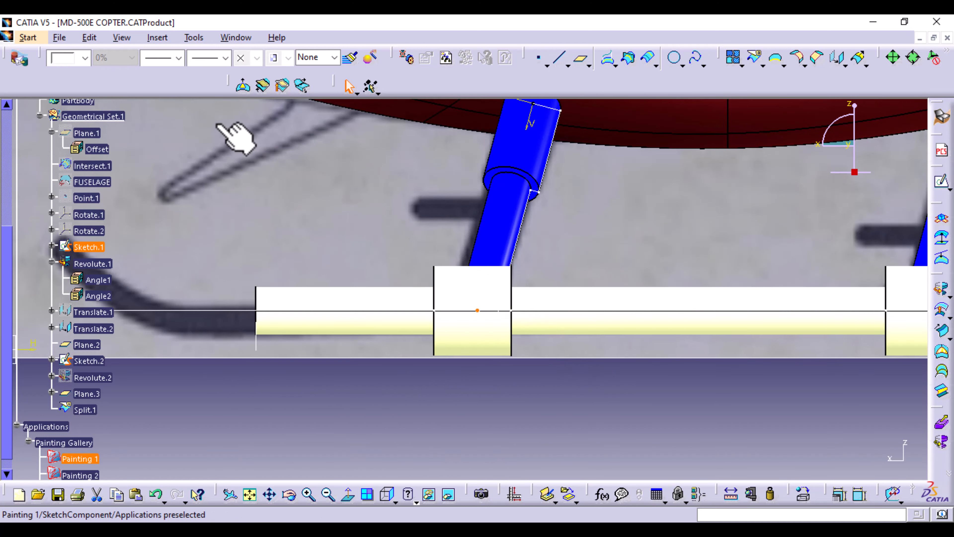
left_click(157, 37)
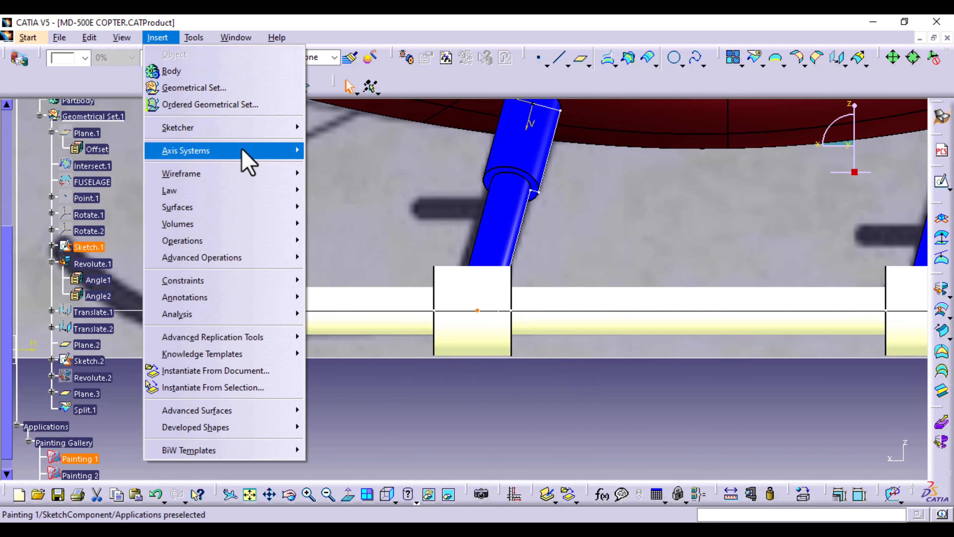
mouse_move(263, 150)
left_click(326, 150)
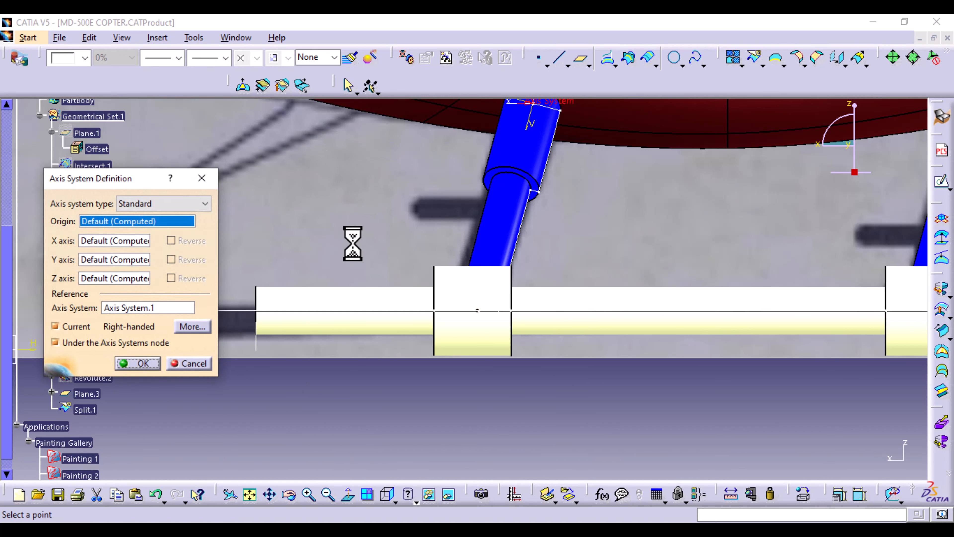
left_click(478, 311)
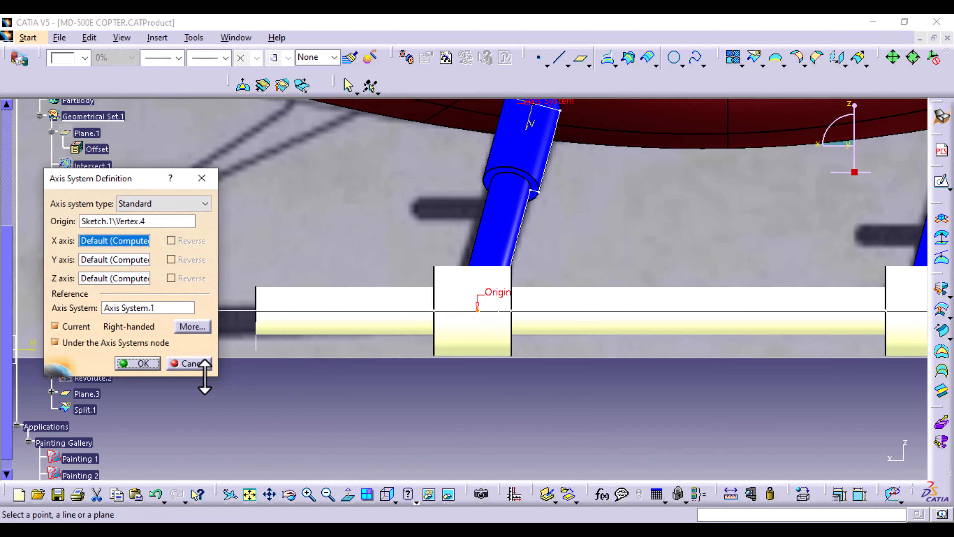
left_click(155, 363)
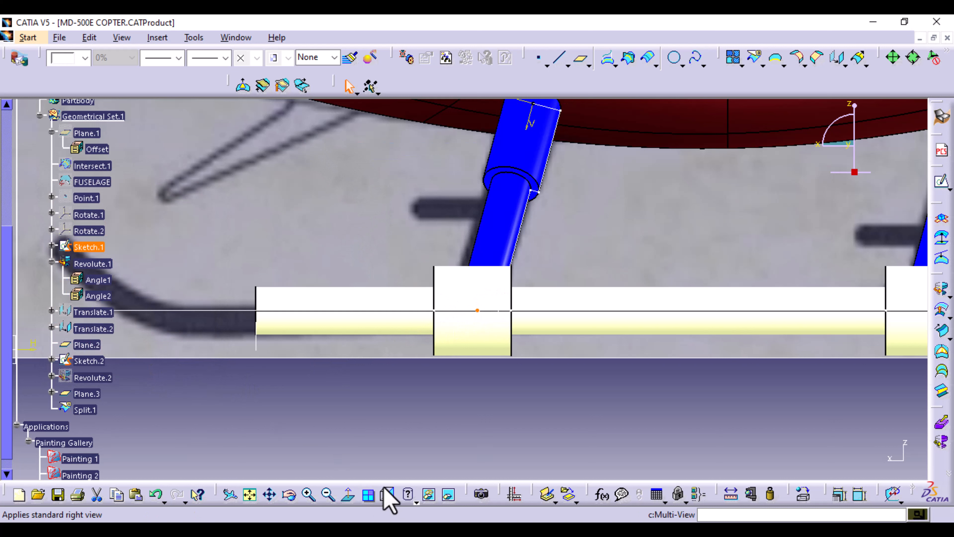
Hide the skid profile sketch and the plane used to cut the tube's front end
middle_click_drag(418, 443, 496, 434)
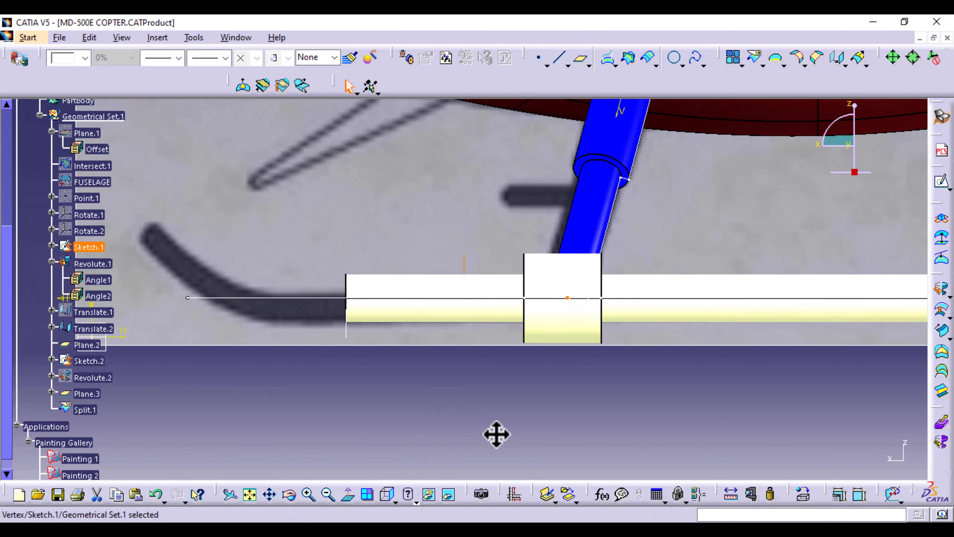
right_click(252, 297)
left_click(280, 280)
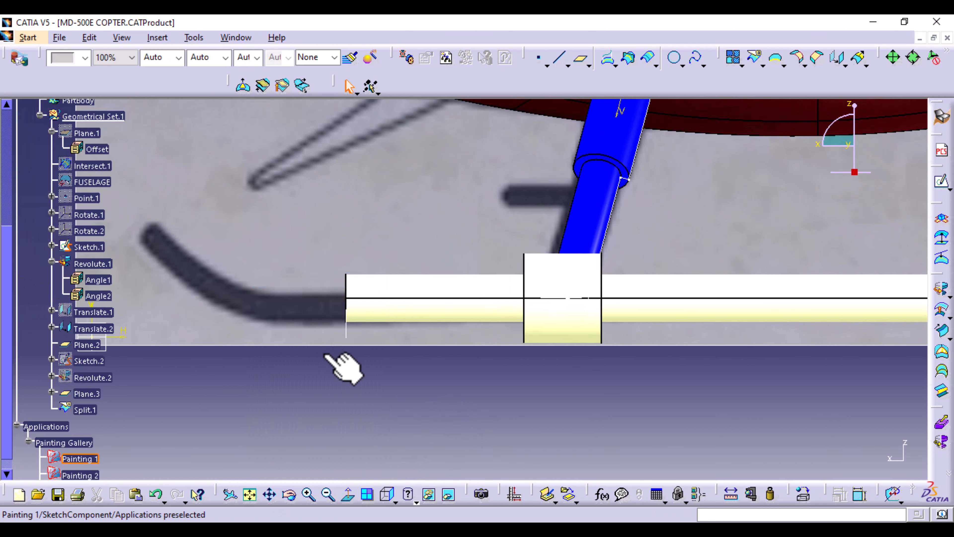
right_click(347, 338)
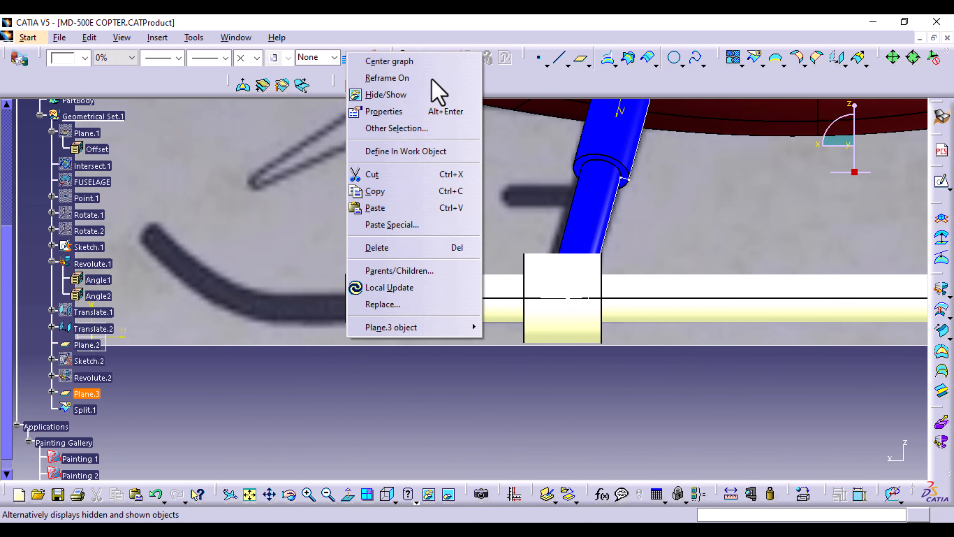
left_click(418, 96)
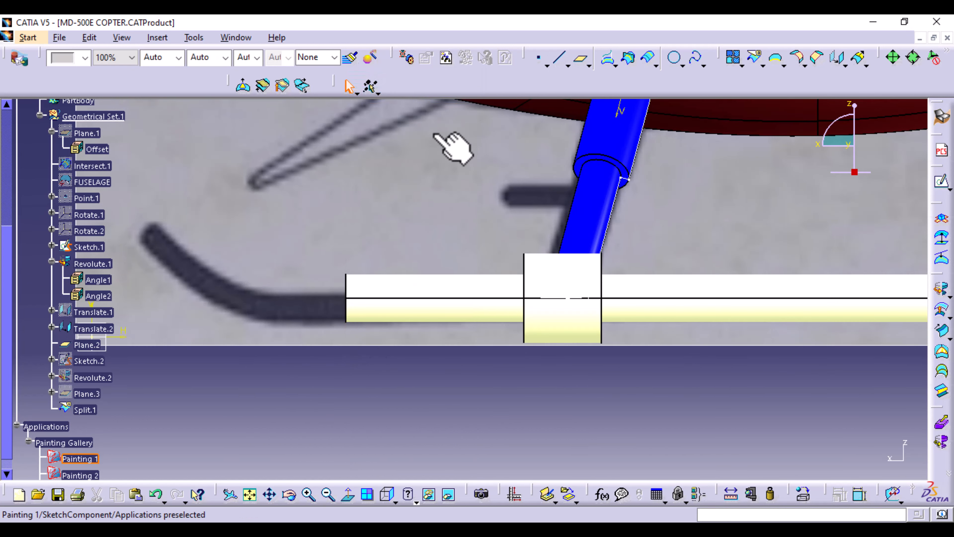
Color the whole split skid tube, including its collars, blue to match the struts
right_click(449, 297)
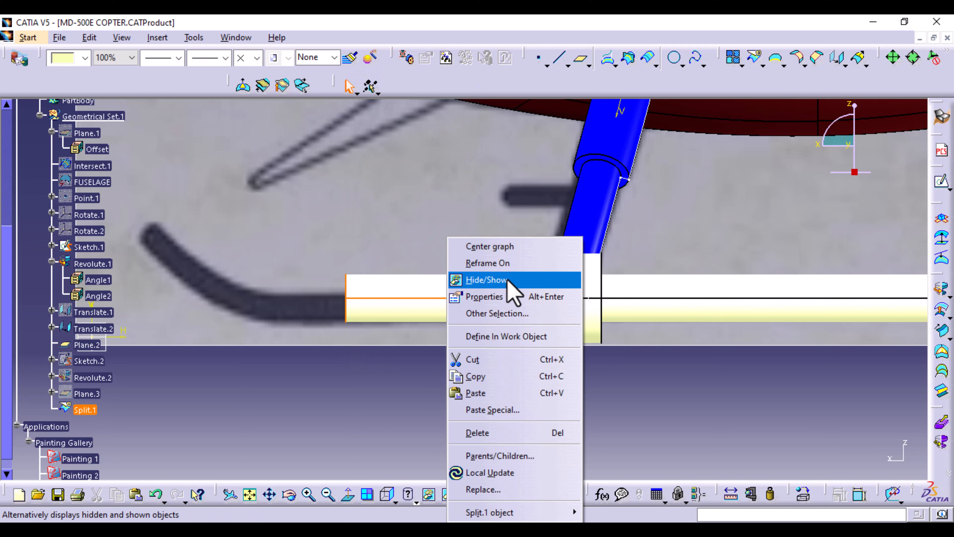
left_click(367, 376)
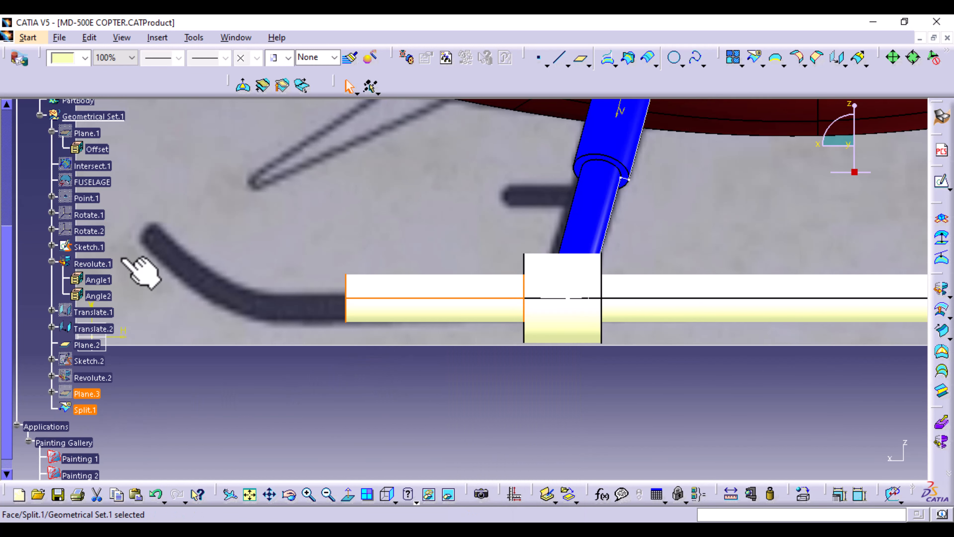
left_click(85, 57)
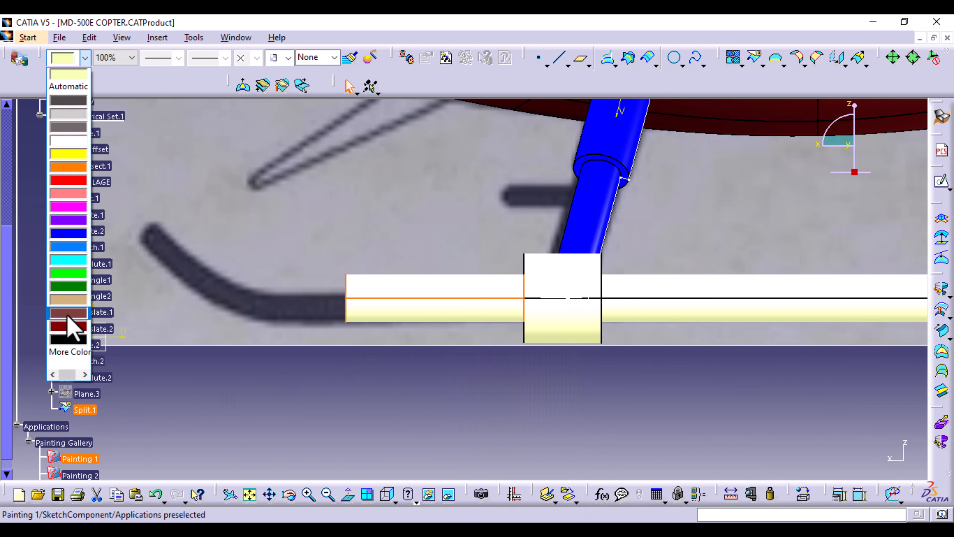
left_click(75, 235)
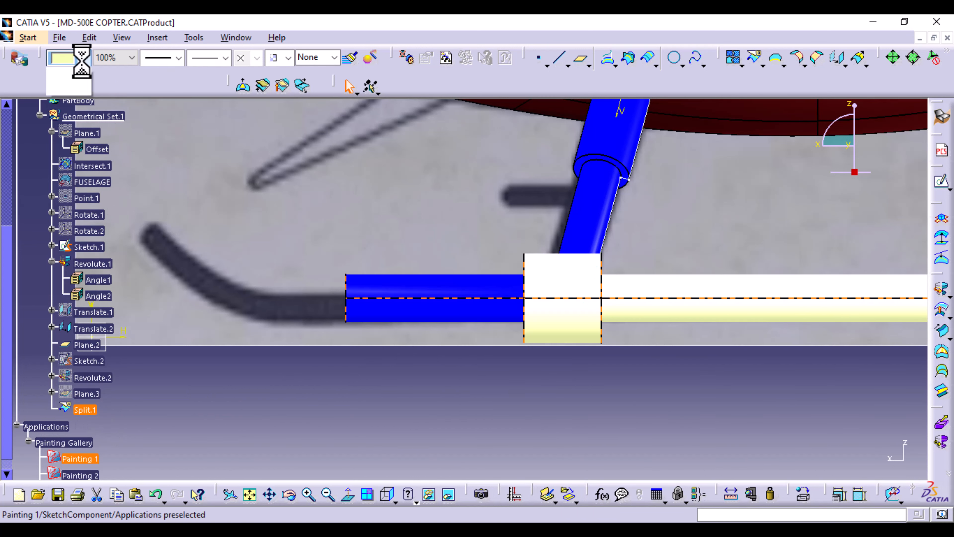
left_click(85, 58)
left_click(75, 234)
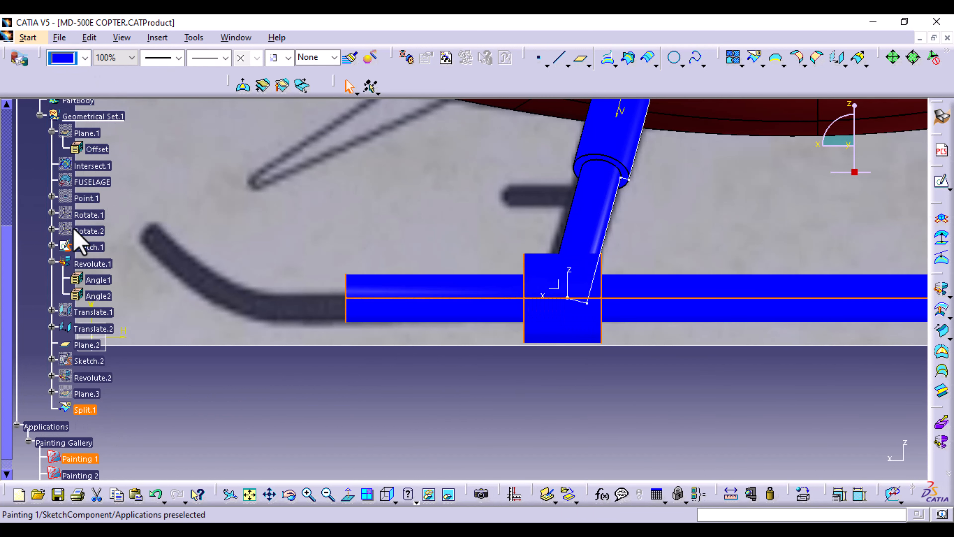
left_click(511, 378)
middle_click_drag(620, 410, 567, 383)
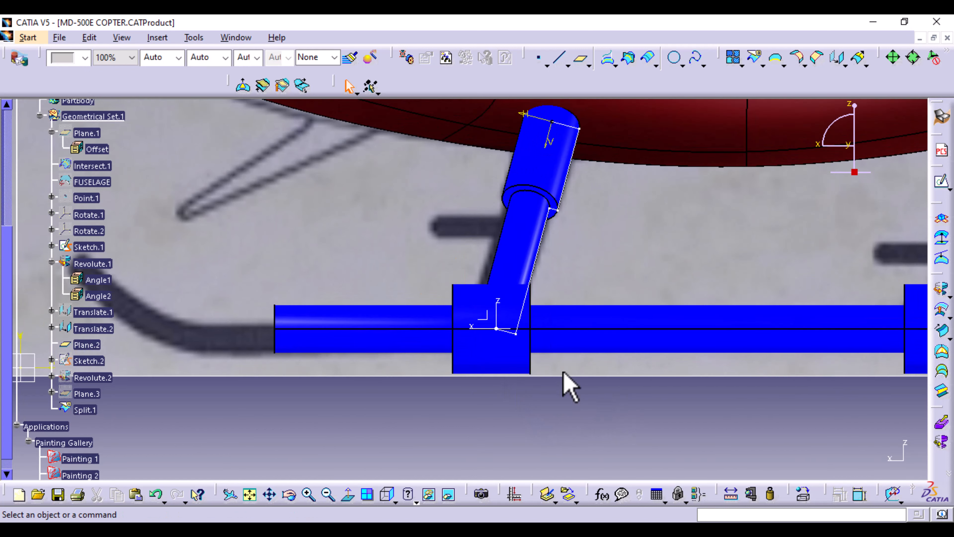
Hide the front strut's profile sketch beside the strut and its collar
right_click(541, 249)
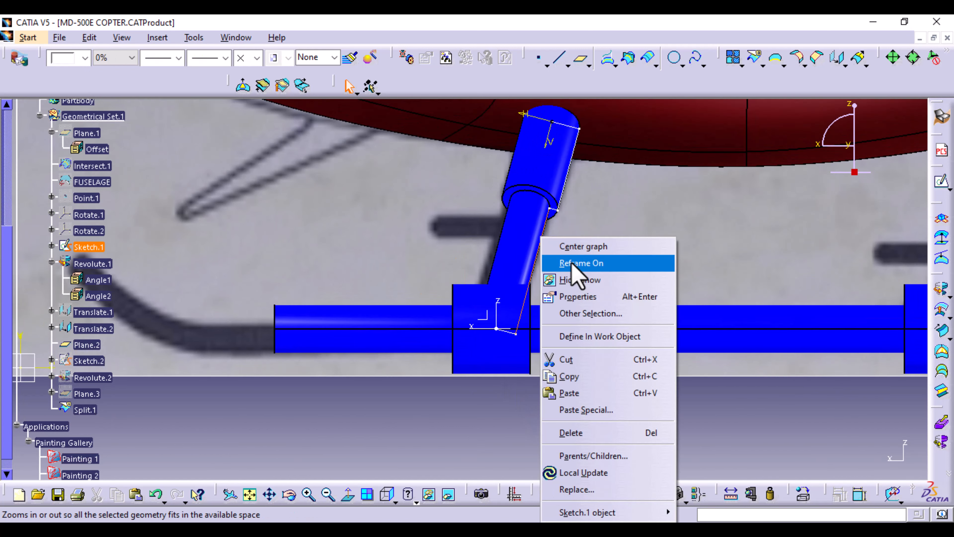
left_click(585, 280)
mouse_move(604, 250)
middle_mouse_down()
mouse_move(614, 275)
mouse_move(633, 283)
mouse_move(677, 271)
middle_mouse_up()
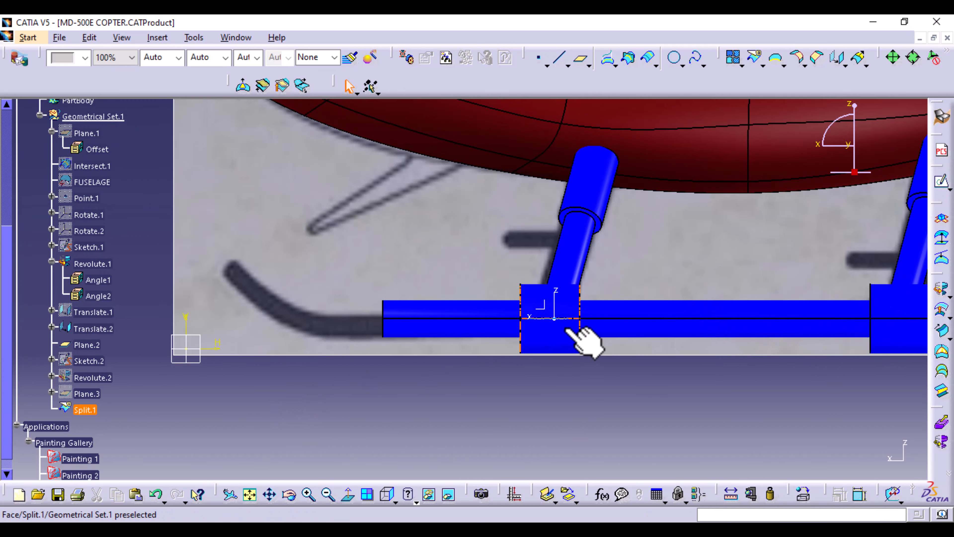
Sketch a two-line path on the collar axis system's zx plane, running forward from the origin, then sloping up to the skid tip in the reference image
left_click(558, 318)
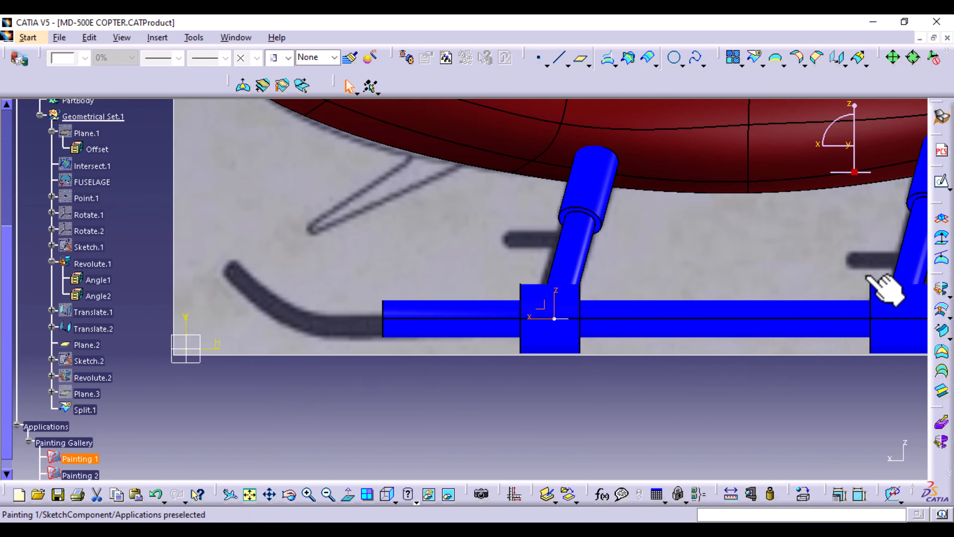
left_click(942, 185)
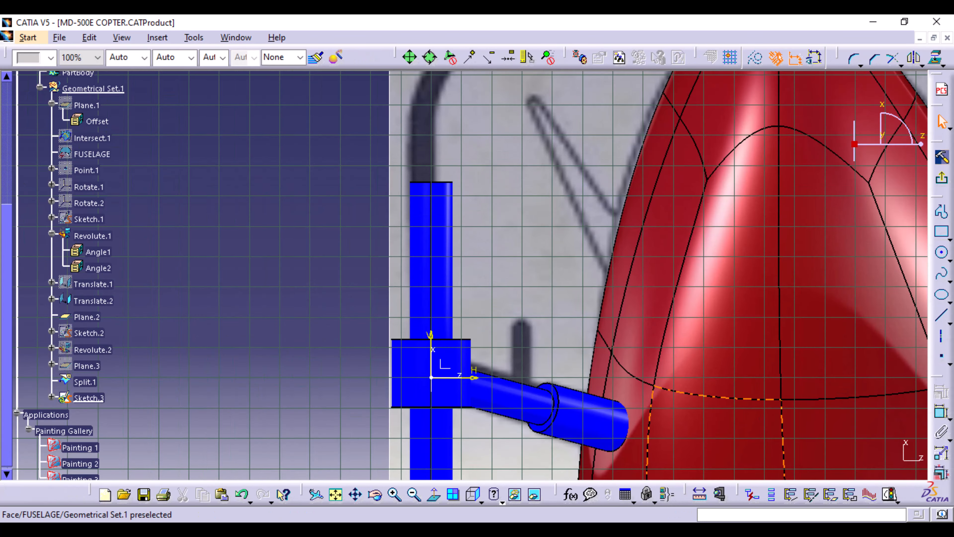
left_click(475, 494)
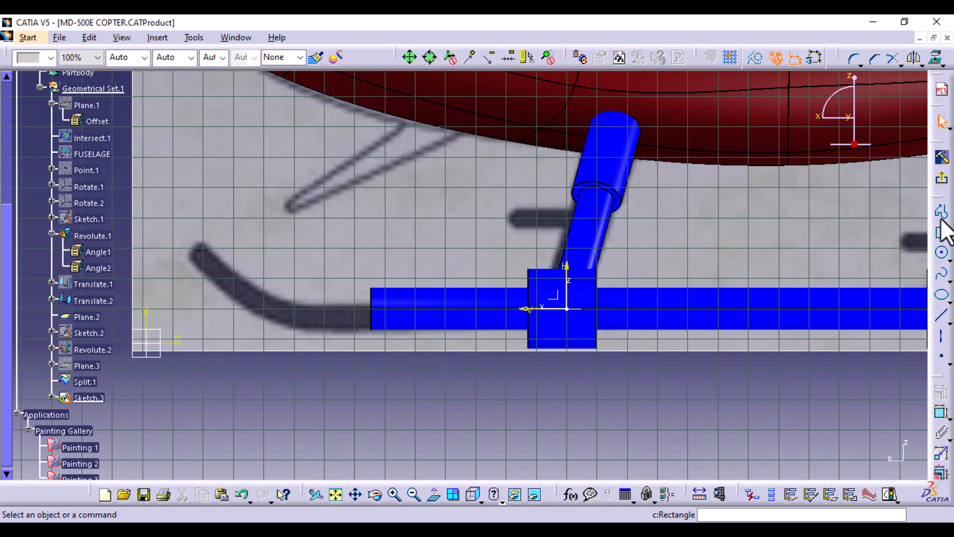
left_click(942, 214)
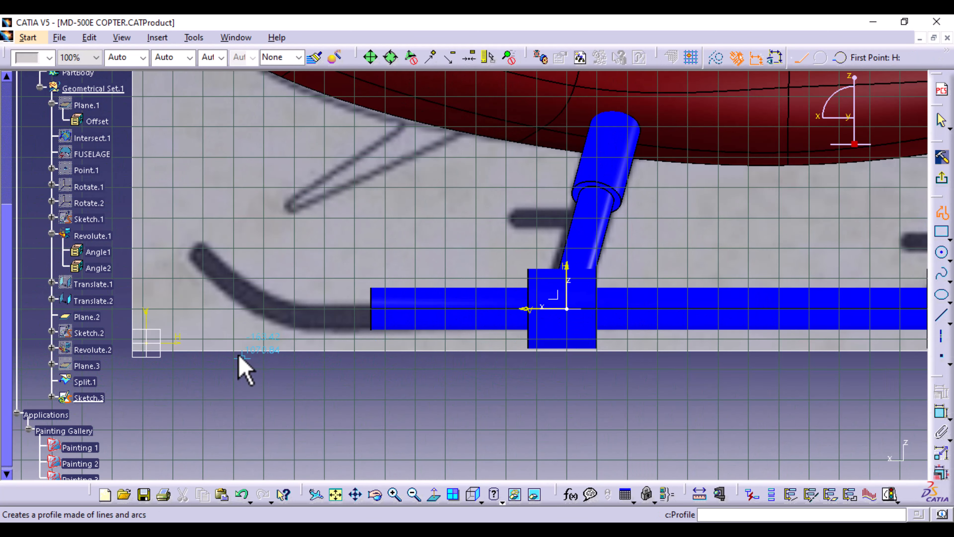
left_click(567, 309)
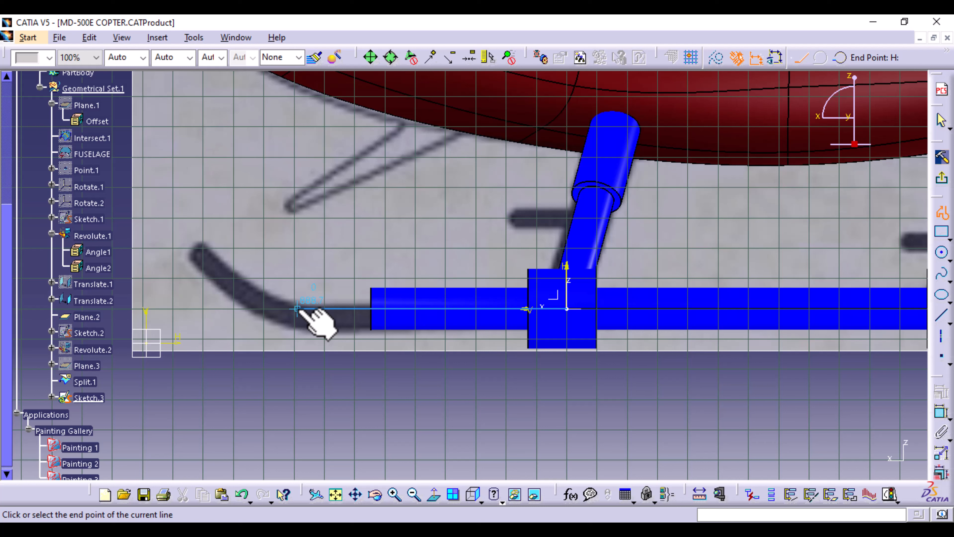
left_click(297, 309)
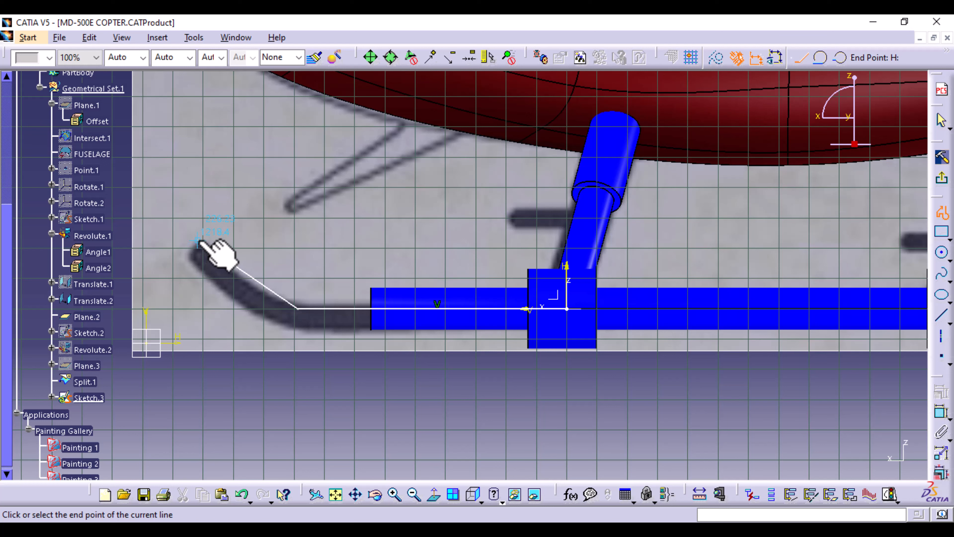
left_click(195, 241)
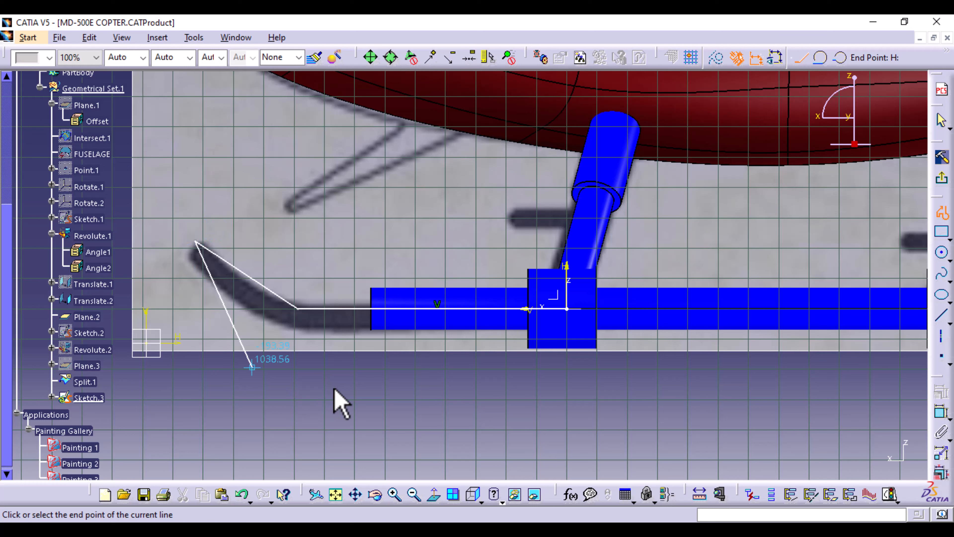
left_click(942, 215)
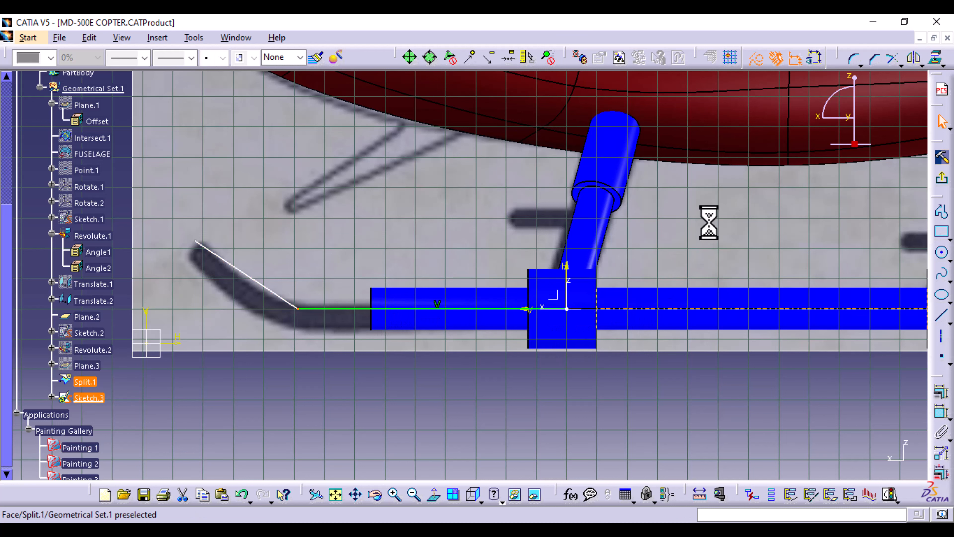
Round the corner between the path's two lines with a radius of about 595 mm and finish the sketch
left_click(854, 60)
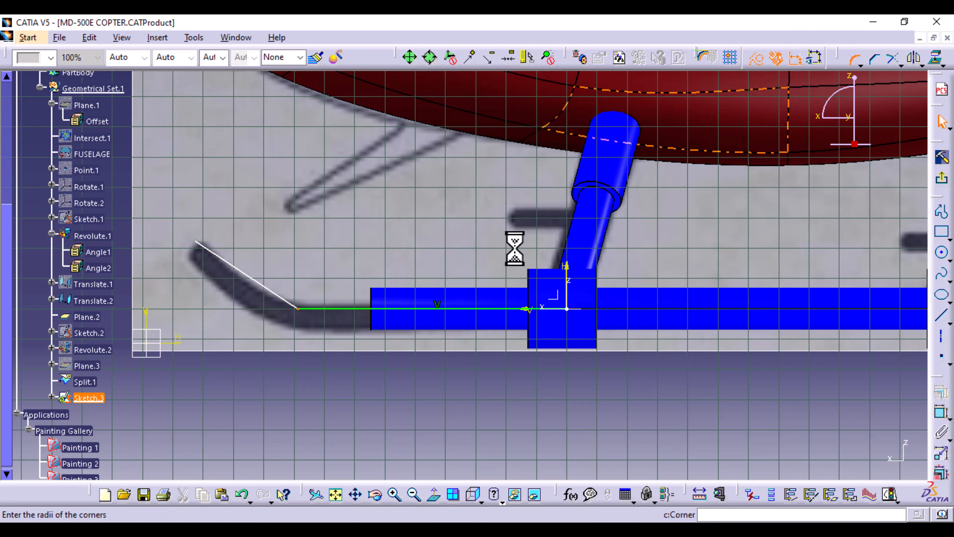
left_click(299, 308)
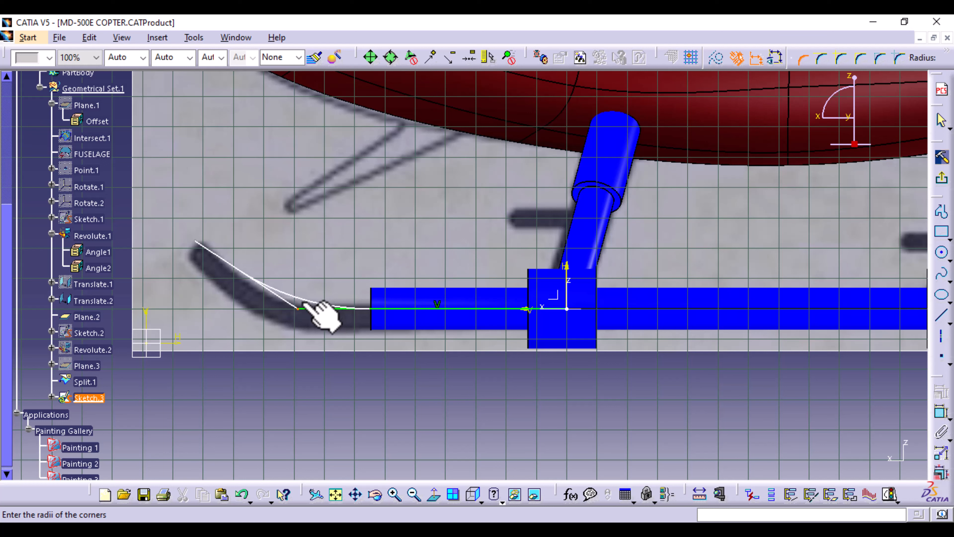
left_click(303, 305)
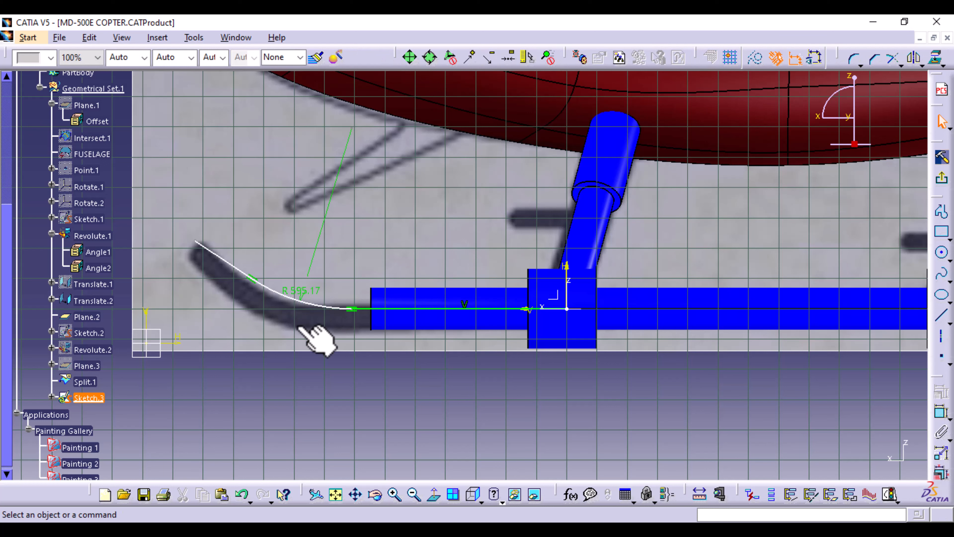
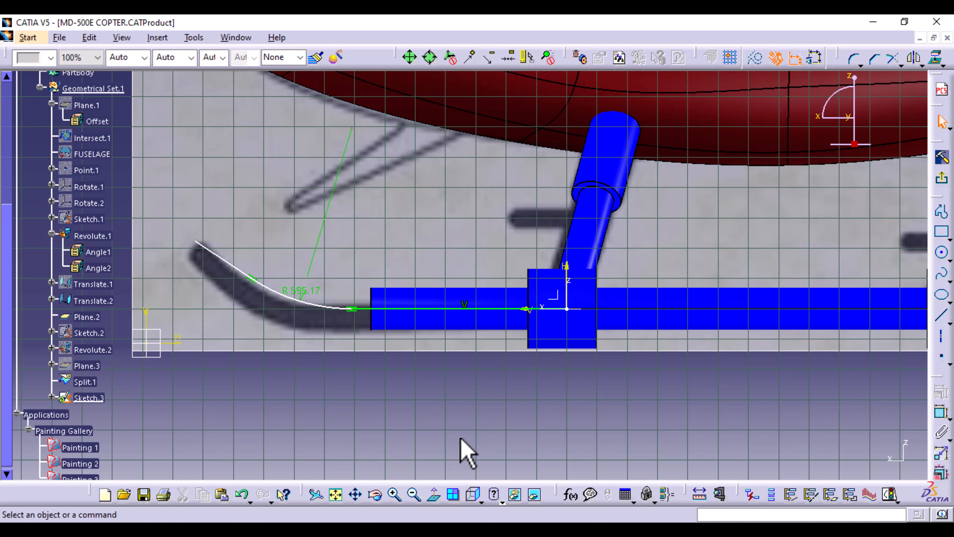
left_click(943, 180)
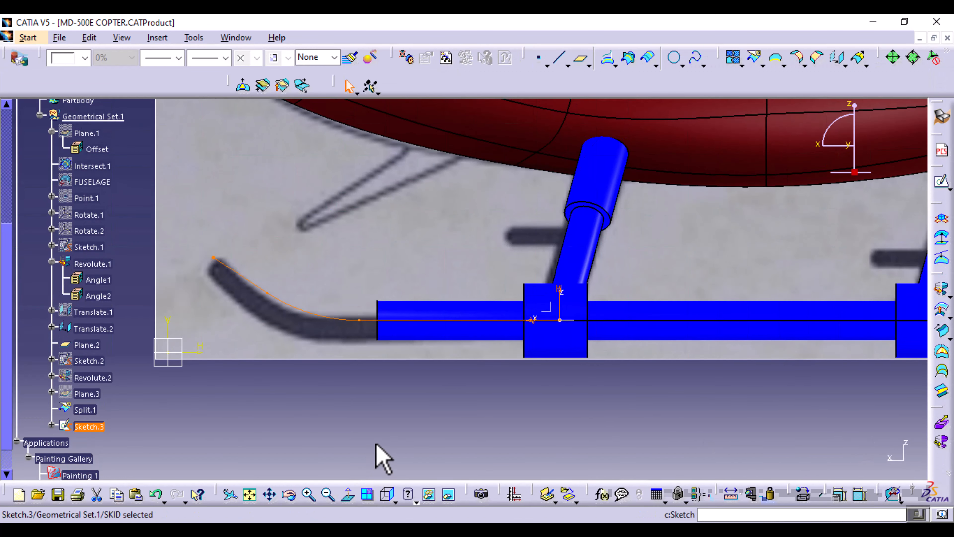
left_click(376, 441)
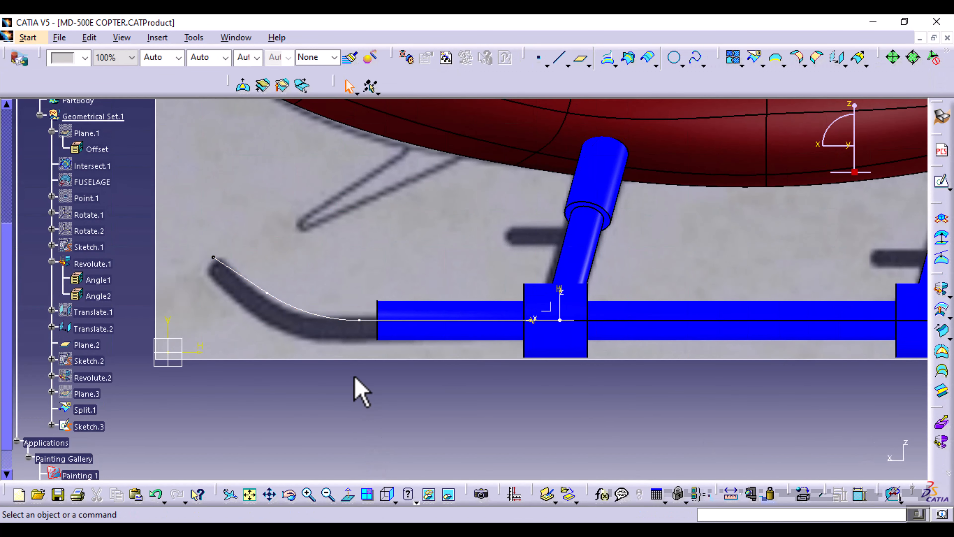
Extract a boundary curve from the circular front edge of the split skid tube, using point continuity
left_click(376, 319)
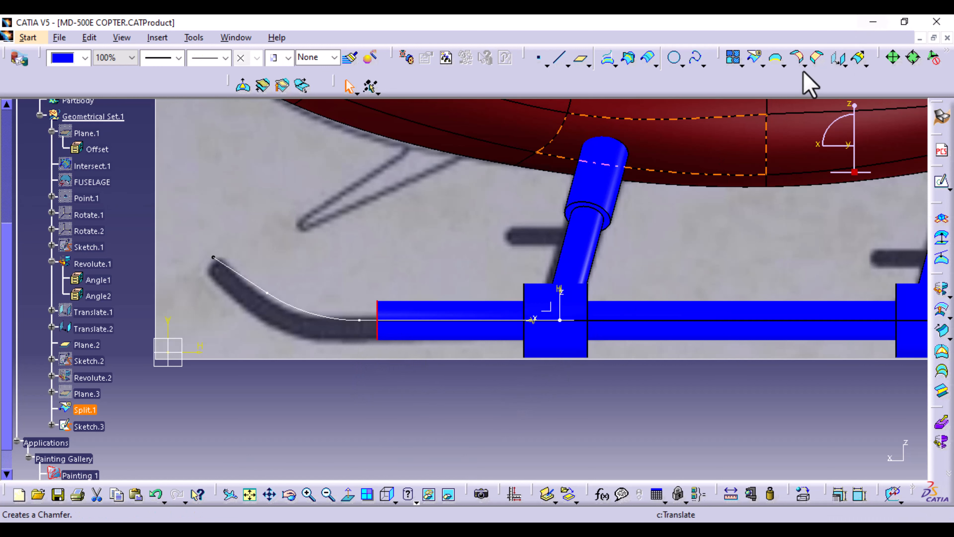
left_click(775, 58)
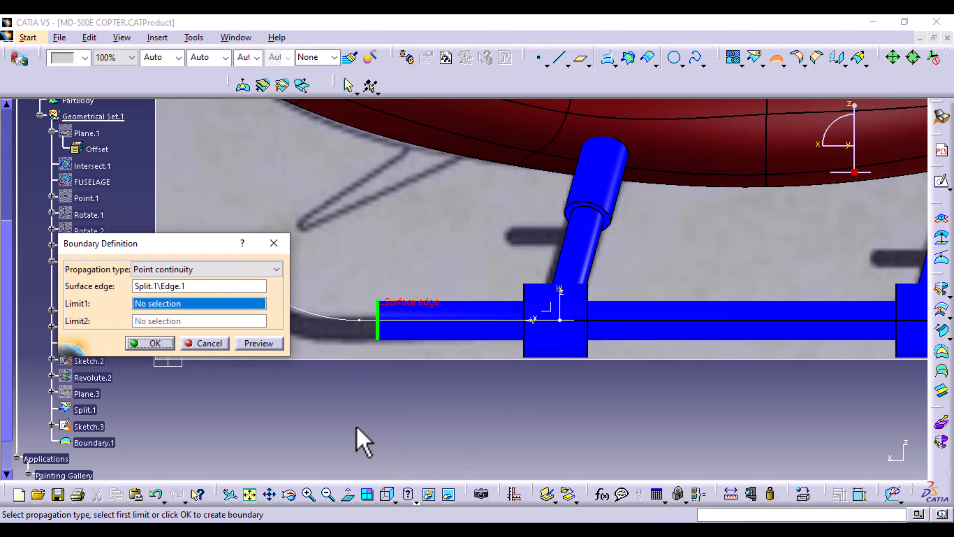
left_click(163, 349)
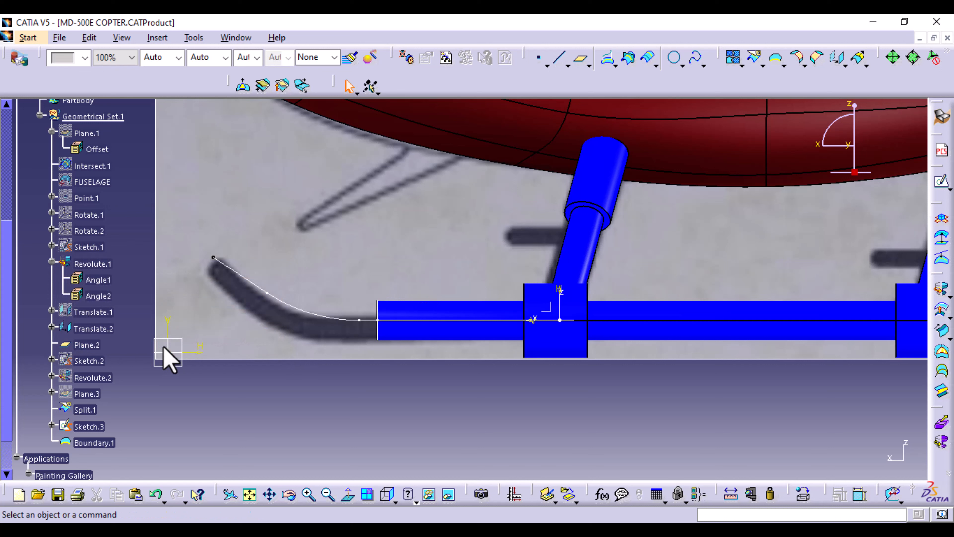
Set up and preview a swept surface with reference surface, using the front boundary as profile and the bent path sketch as guide curve
left_click(945, 333)
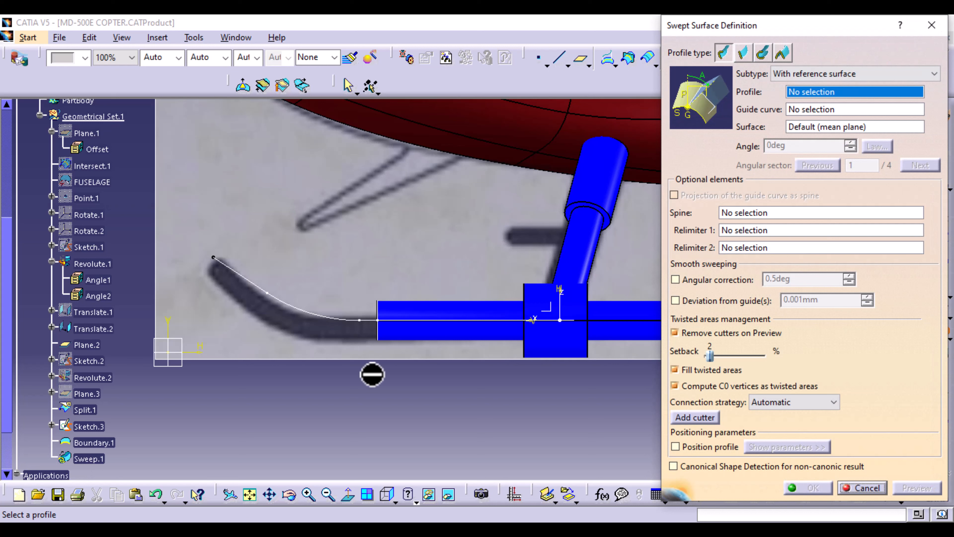
left_click(379, 331)
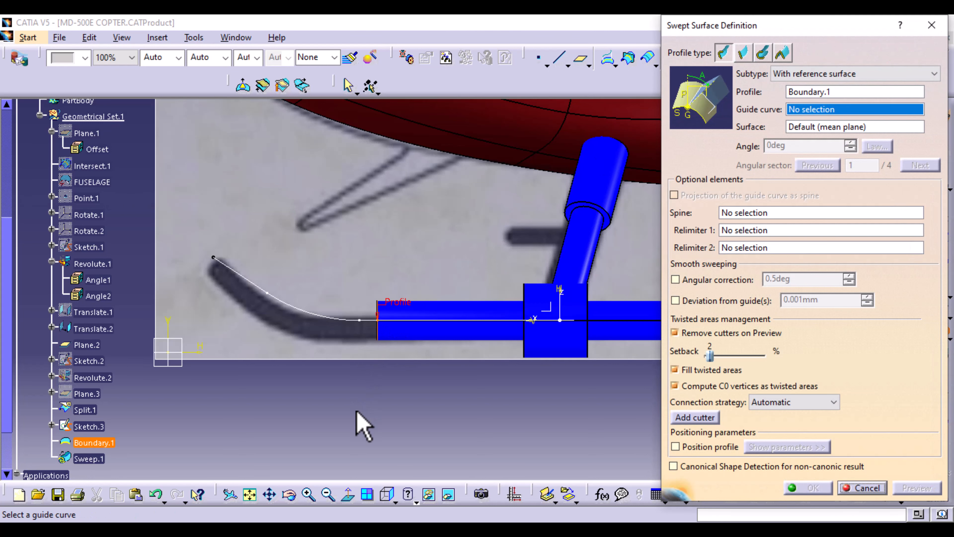
left_click(323, 317)
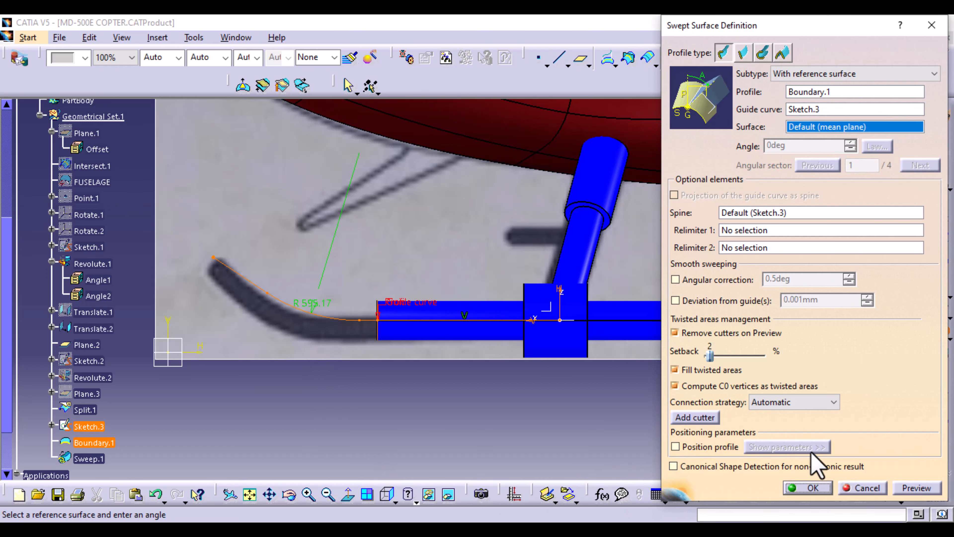
left_click(916, 488)
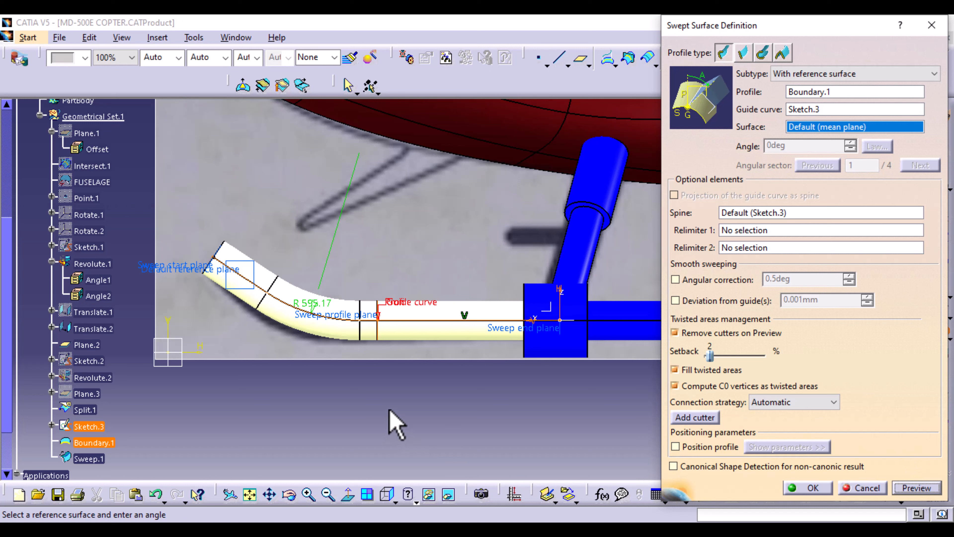
Show Plane.3 at the tube's cut, use it as the sweep's first relimiter, and create the upturned front section
left_click(733, 231)
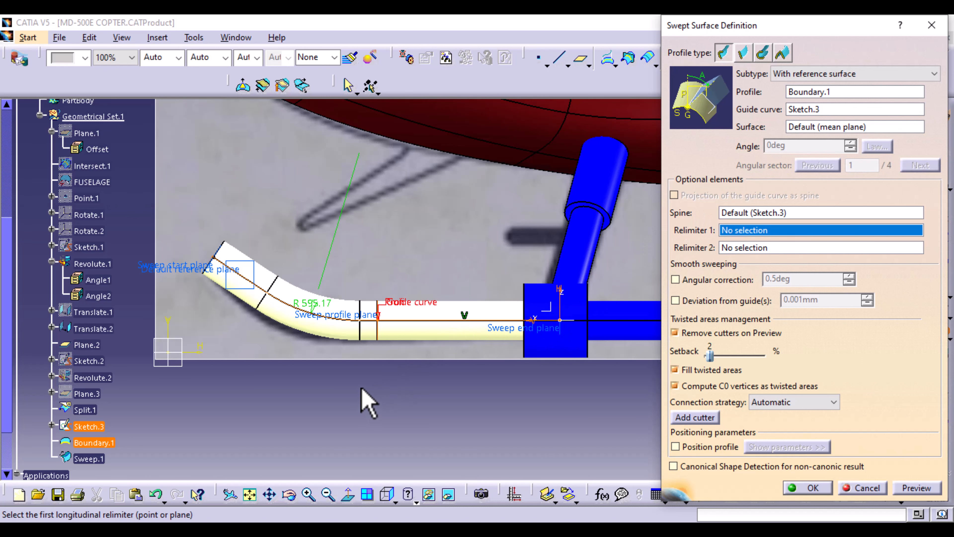
middle_click_drag(363, 383, 360, 377, "ctrl")
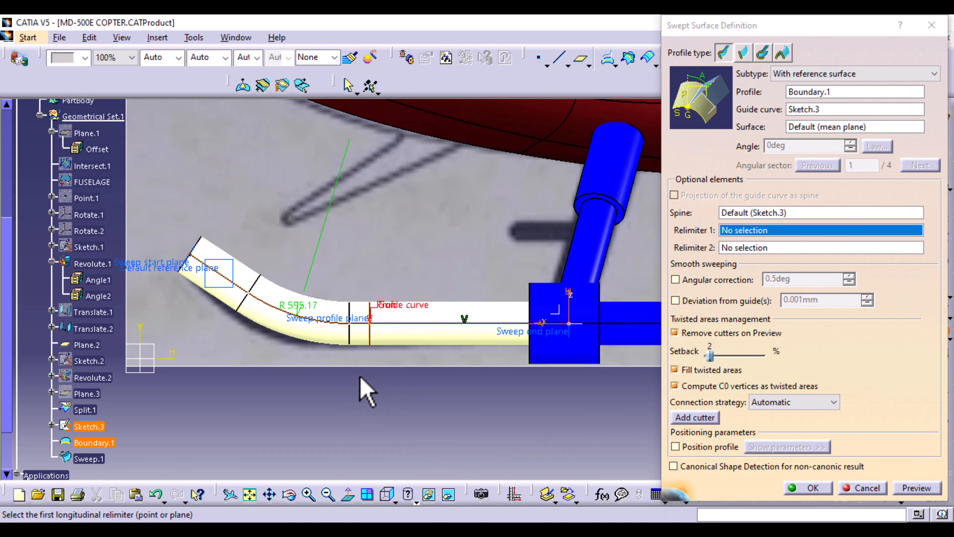
right_click(92, 346)
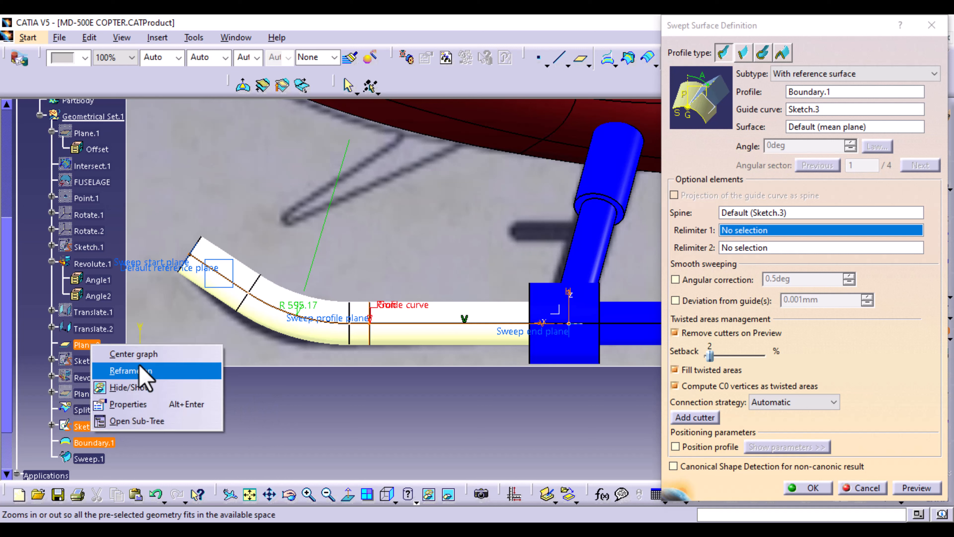
left_click(312, 437)
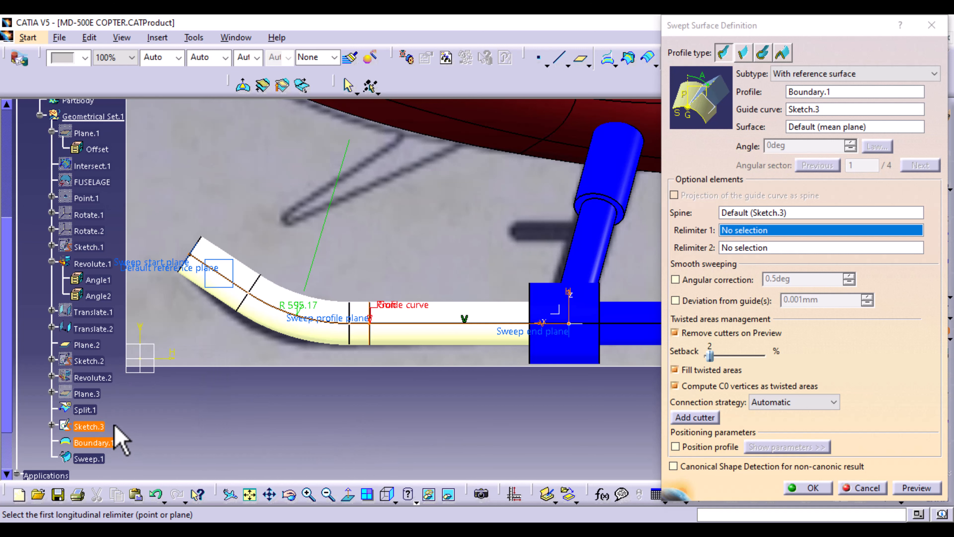
right_click(91, 394)
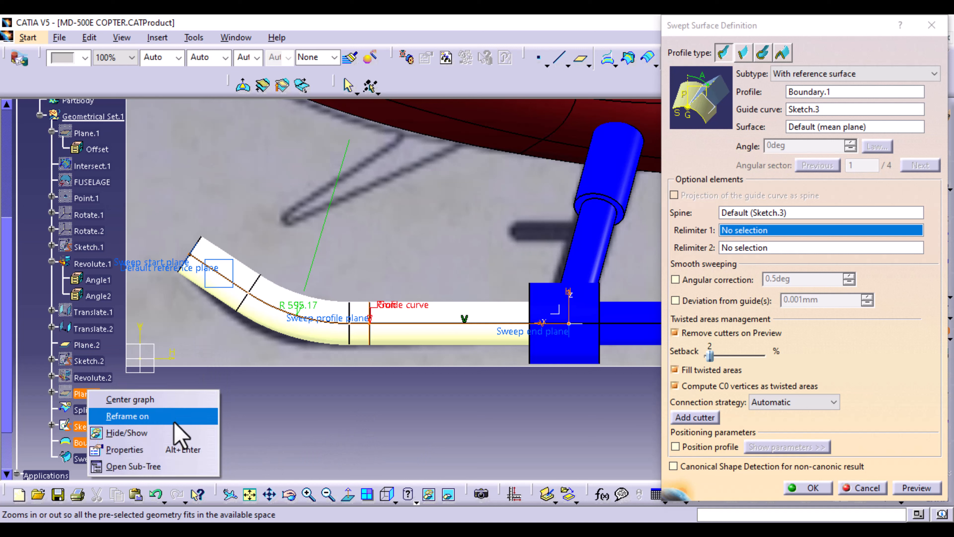
left_click(133, 433)
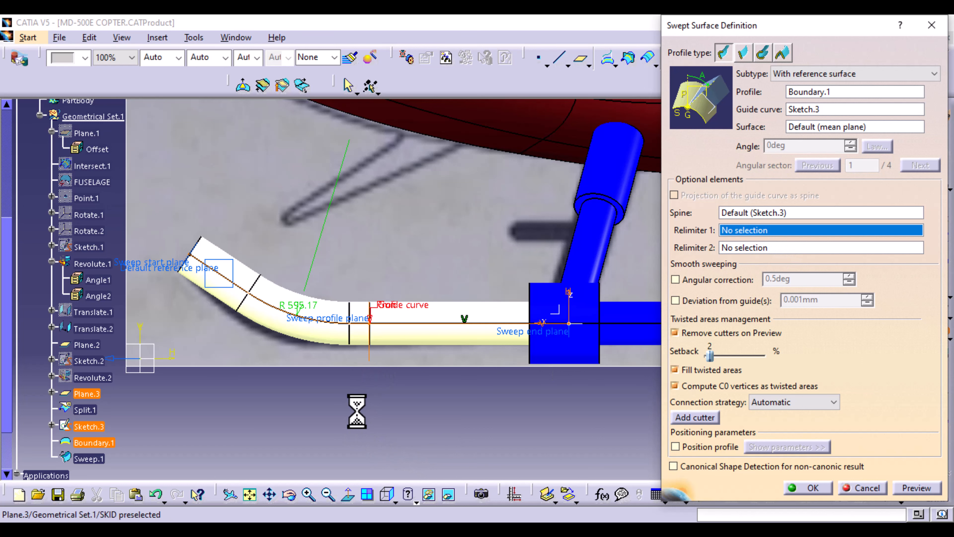
left_click(370, 366)
left_click(917, 487)
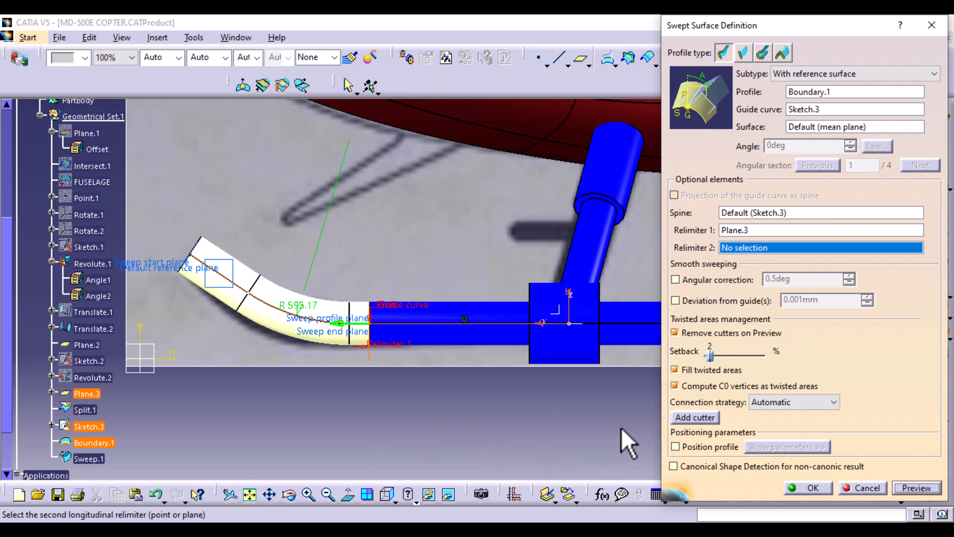
left_click(813, 487)
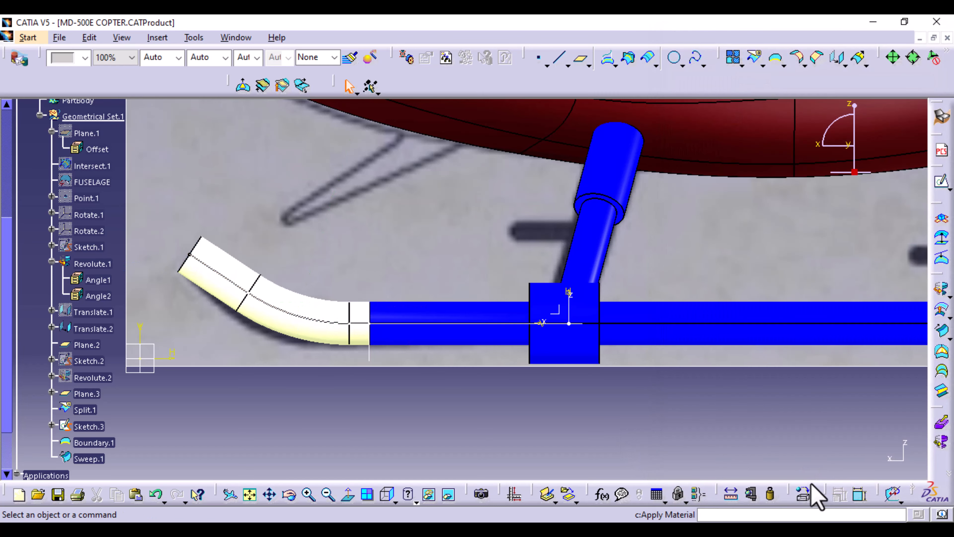
Hide the plane at the junction of the straight tube and the swept front section
right_click(375, 369)
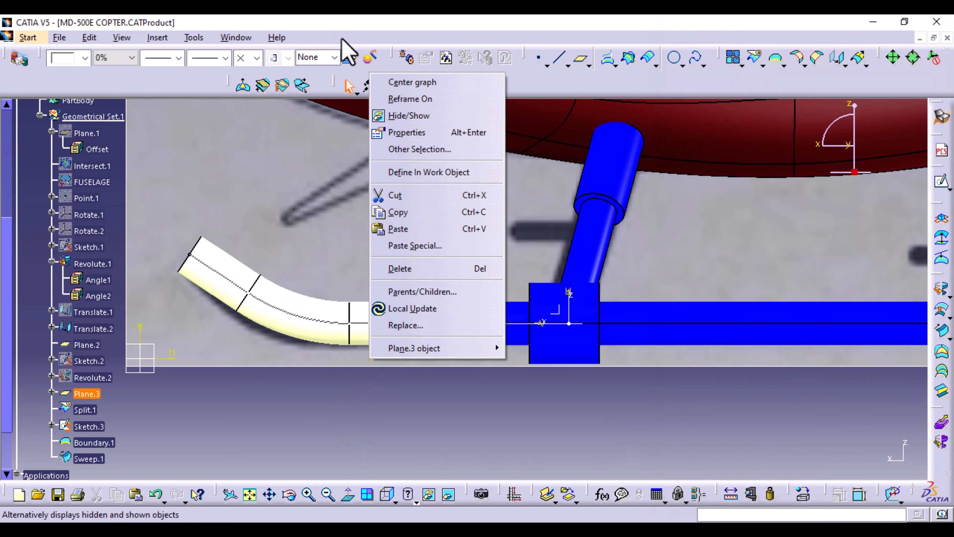
left_click(409, 116)
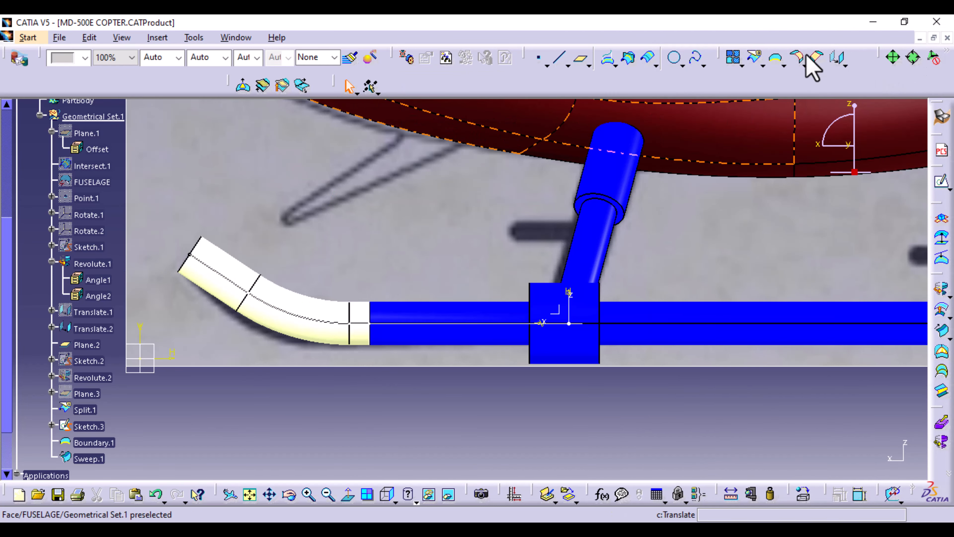
middle_click_drag(488, 372, 491, 417, "ctrl")
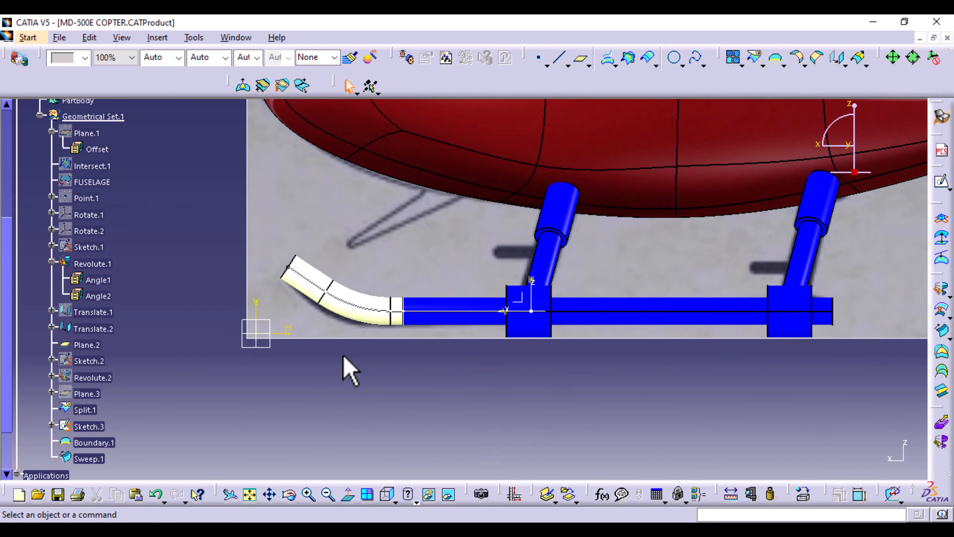
middle_click_drag(350, 370, 340, 313)
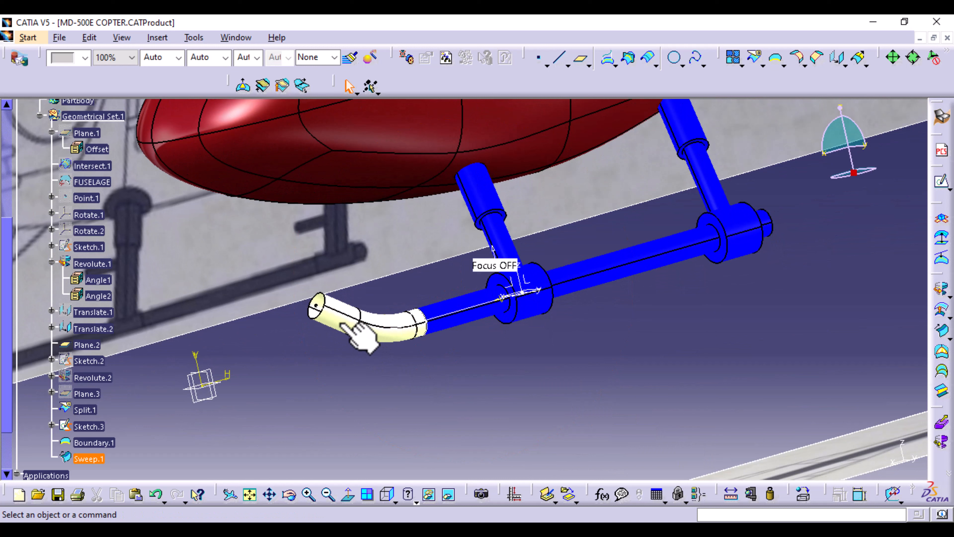
Close the open front end of the swept skid section with a fill surface on its circular edge
left_click(319, 307)
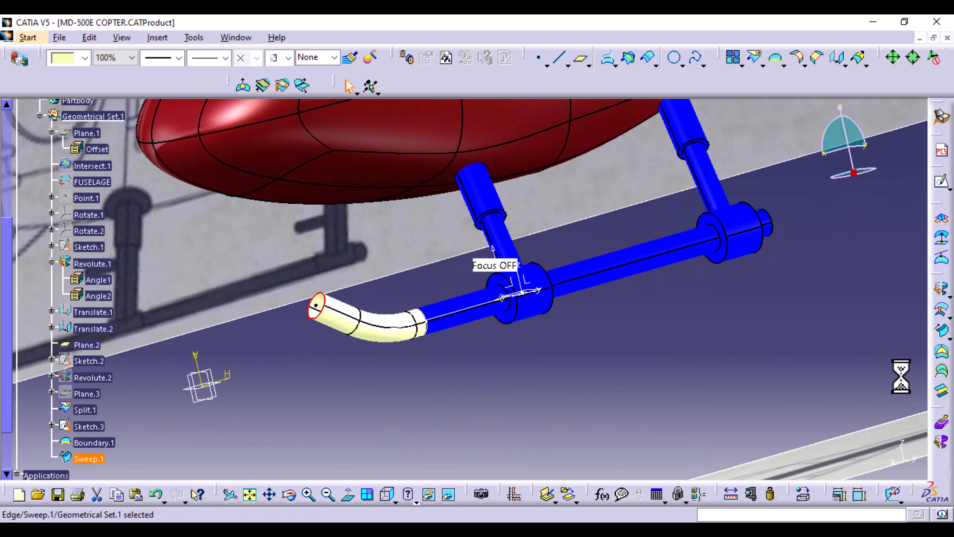
left_click(943, 353)
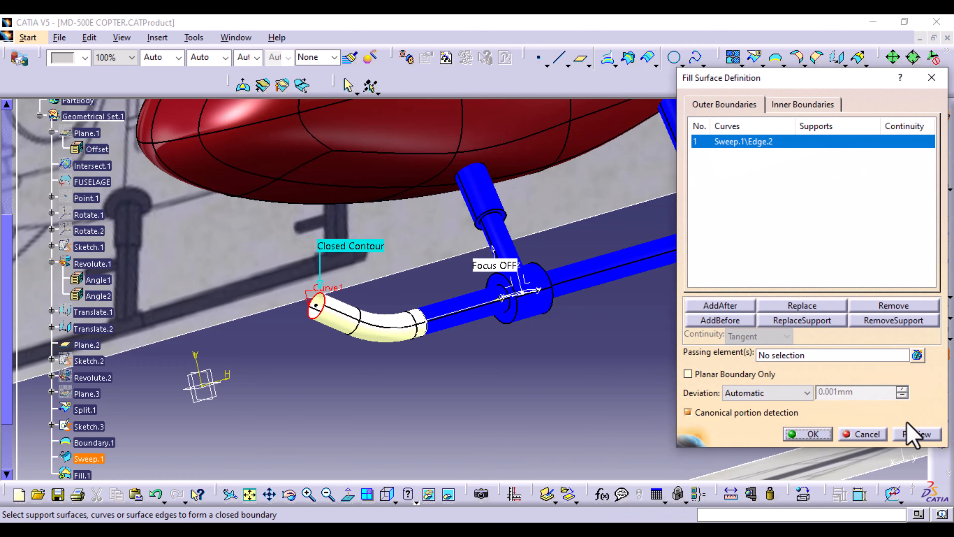
left_click(811, 434)
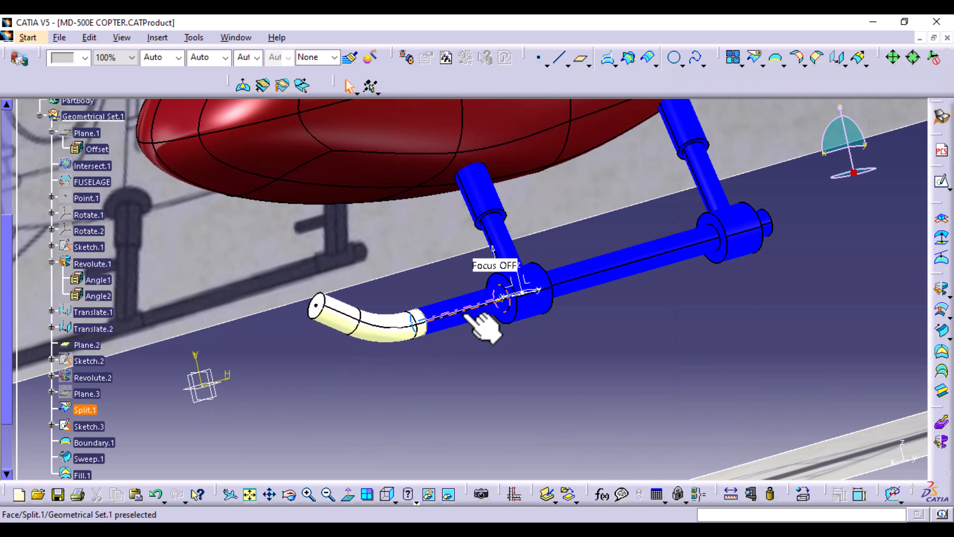
Hide the bent path sketch and the boundary curve where the straight tube meets the swept section
right_click(100, 426)
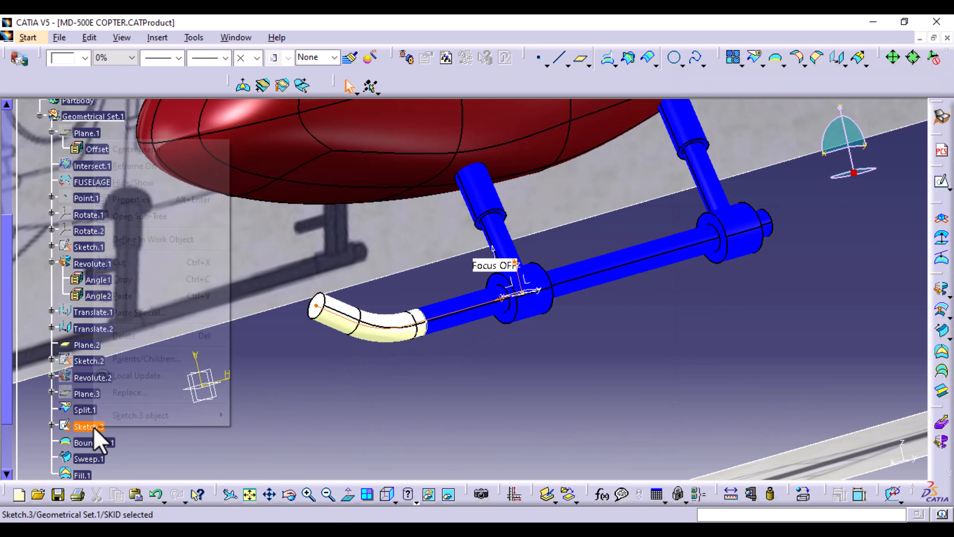
left_click(142, 184)
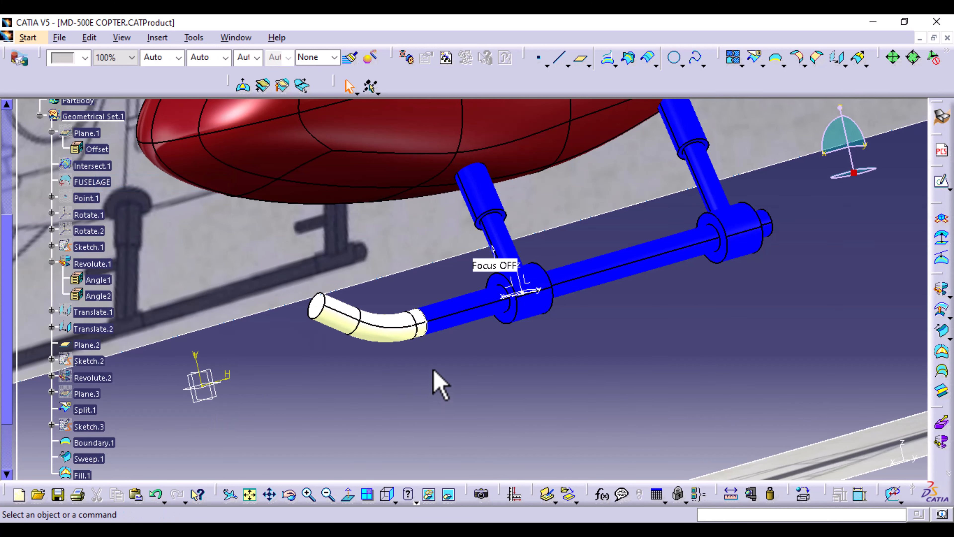
right_click(428, 330)
left_click(494, 95)
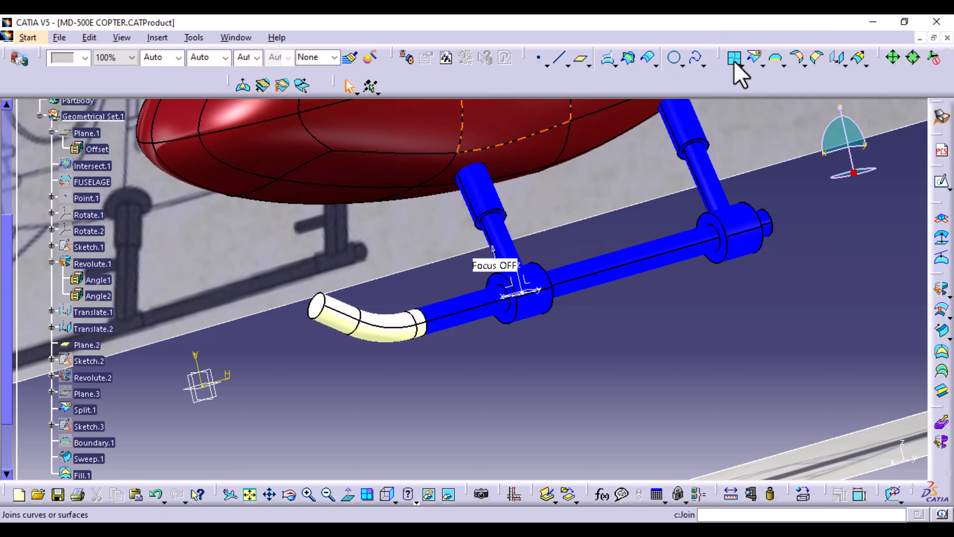
Join the split skid tube, the swept front section and the end fill into one surface
left_click(732, 58)
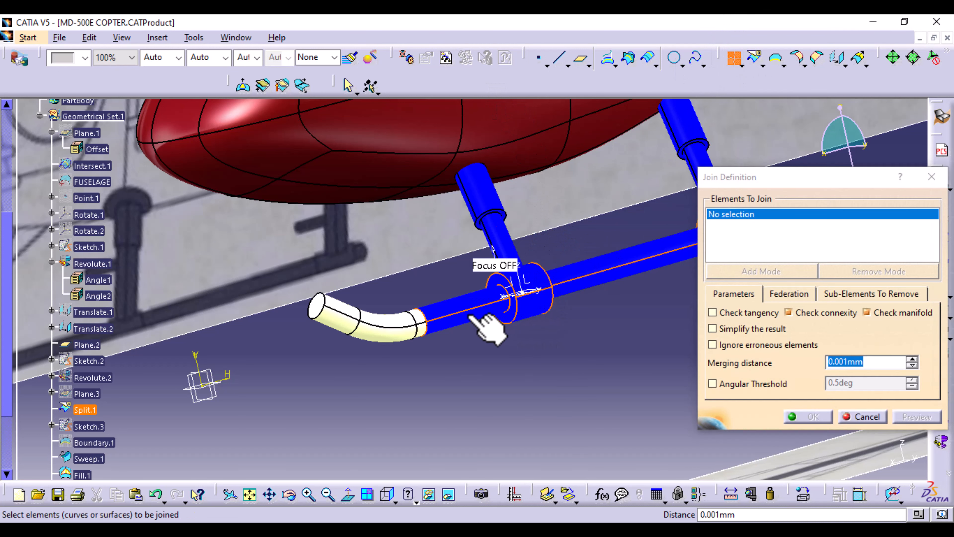
left_click(489, 330)
left_click(374, 322)
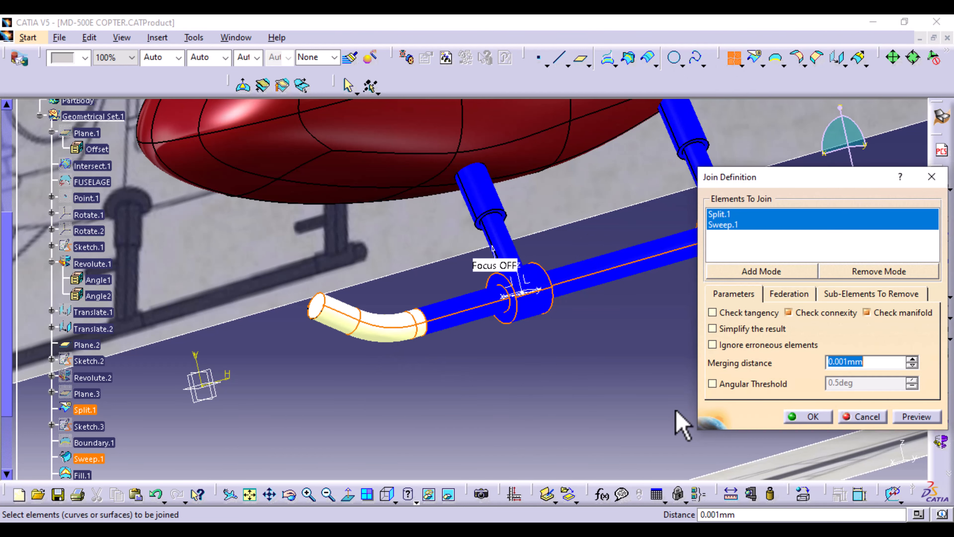
left_click(916, 416)
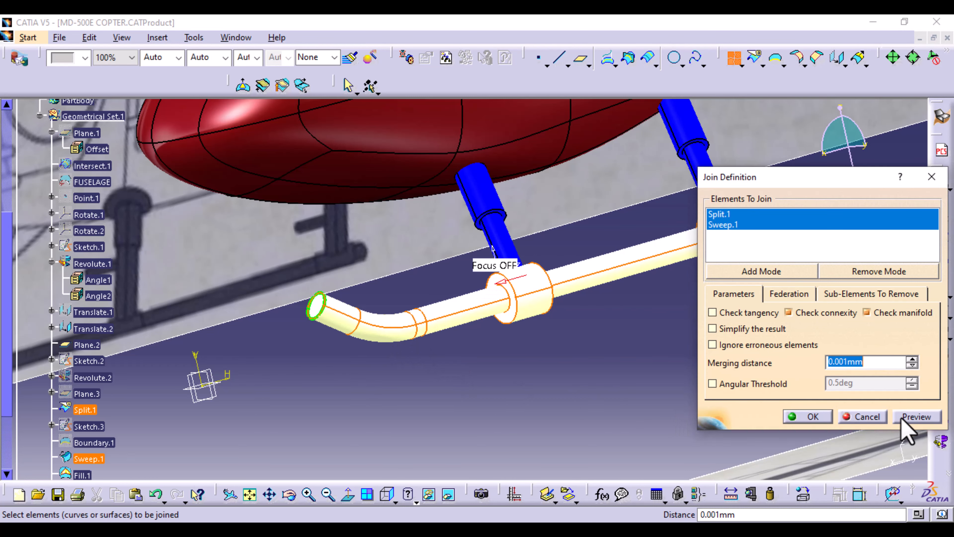
middle_click_drag(547, 375, 541, 282)
middle_click_drag(376, 435, 550, 408)
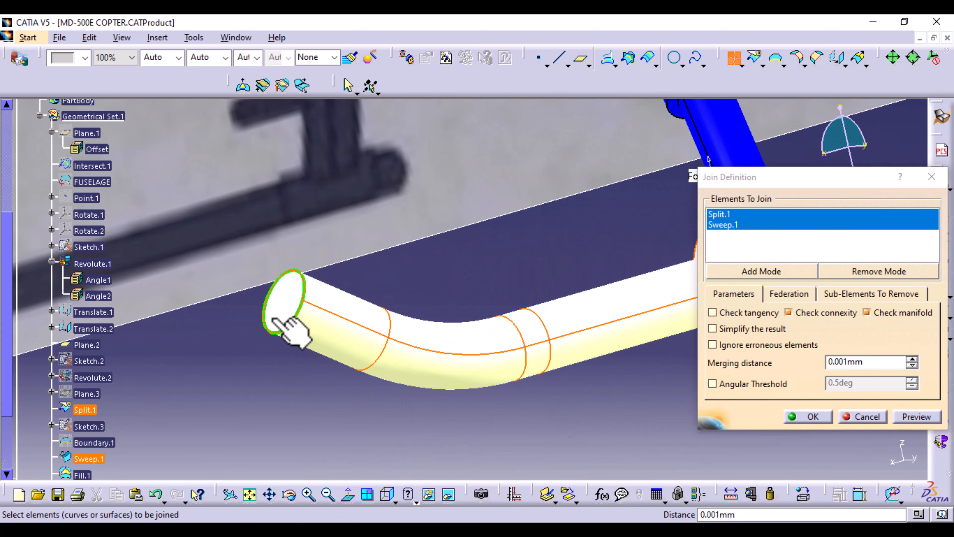
left_click(283, 308)
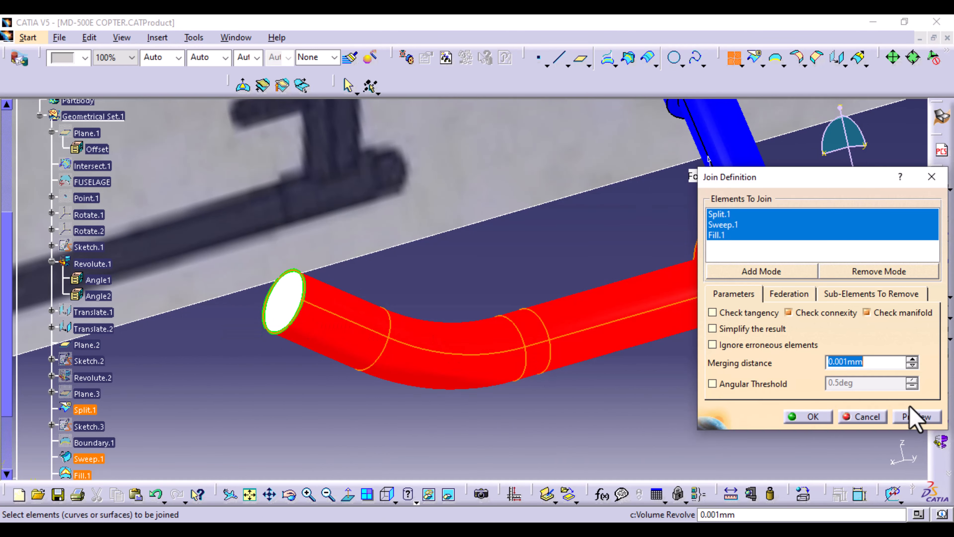
left_click(917, 417)
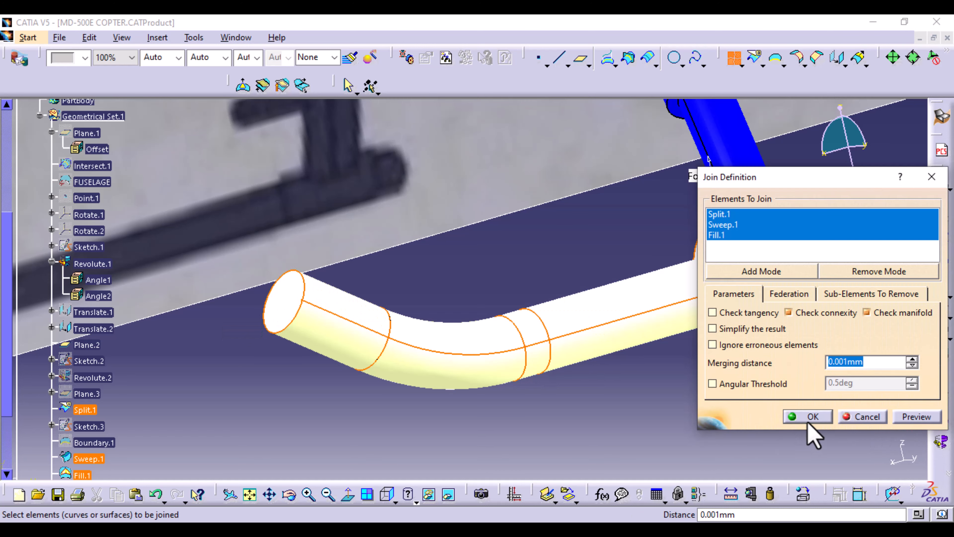
middle_click_drag(528, 401, 522, 508)
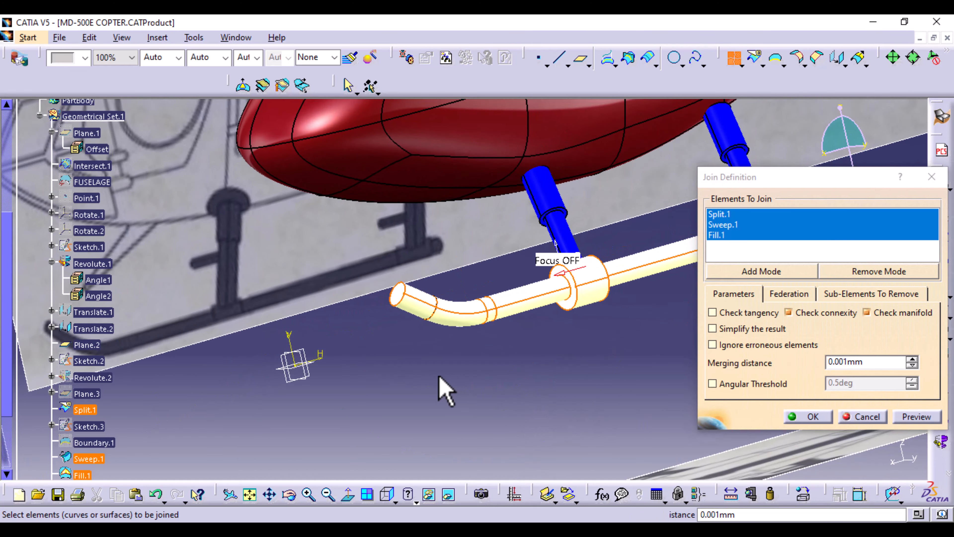
middle_click_drag(438, 375, 269, 436)
left_click(810, 417)
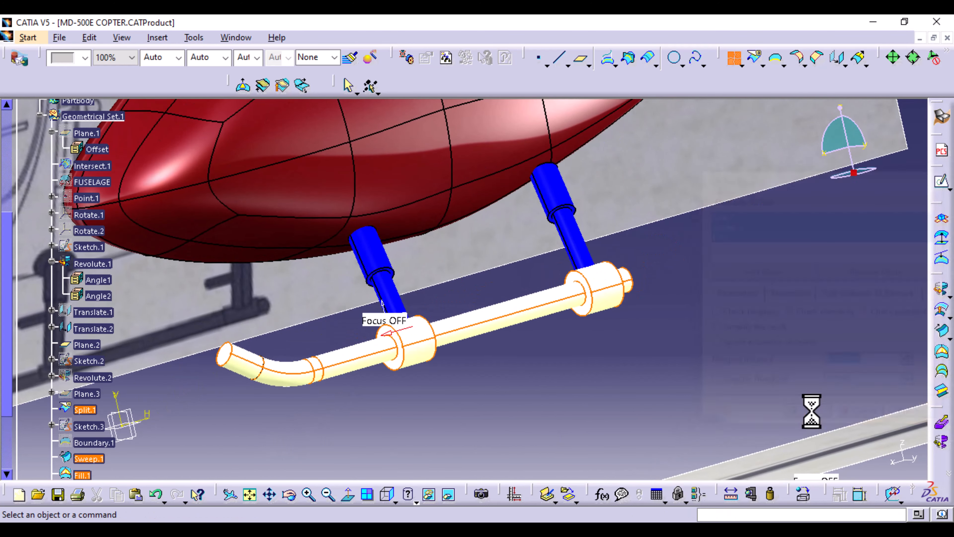
Colour the joined skid tube surface blue to match the struts
left_click(395, 501)
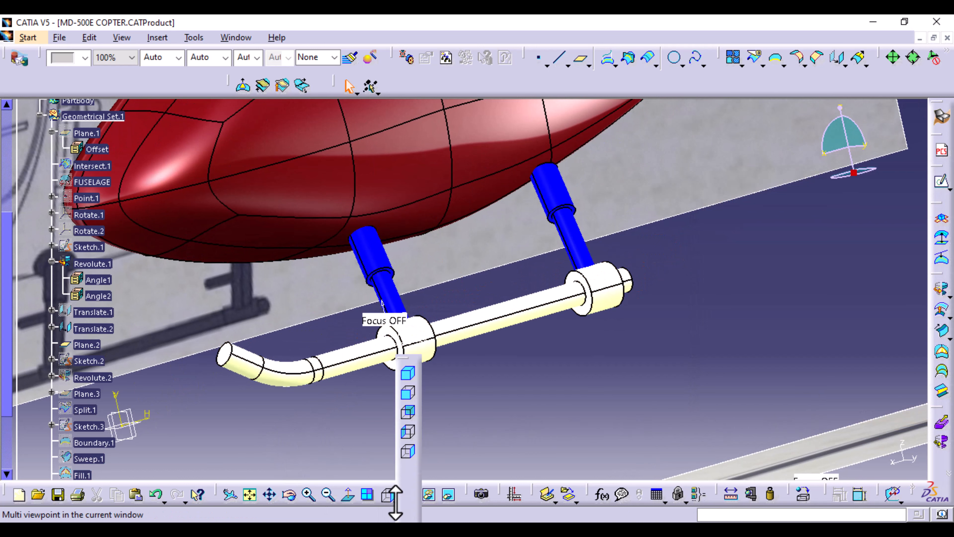
left_click(408, 398)
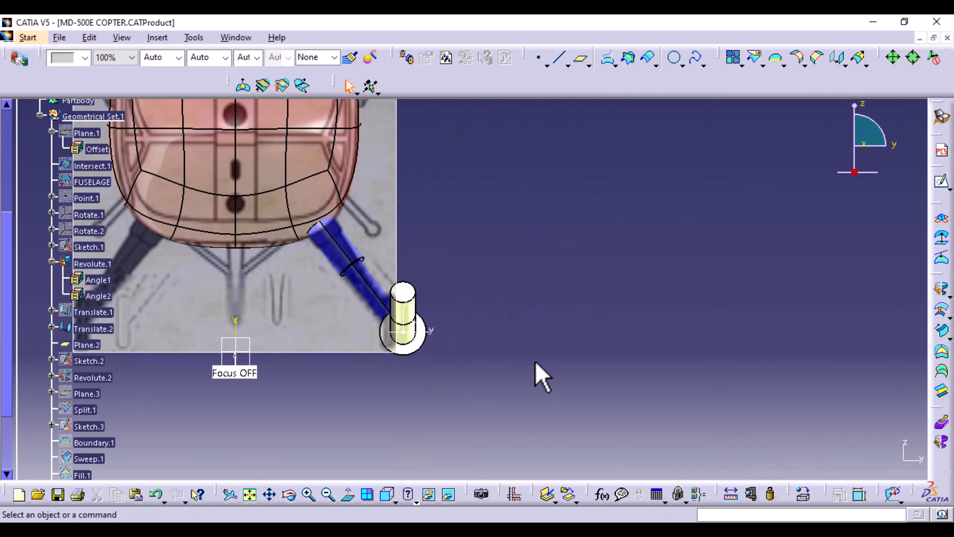
middle_click_drag(535, 245, 409, 287)
scroll(77, 436, "down", 2)
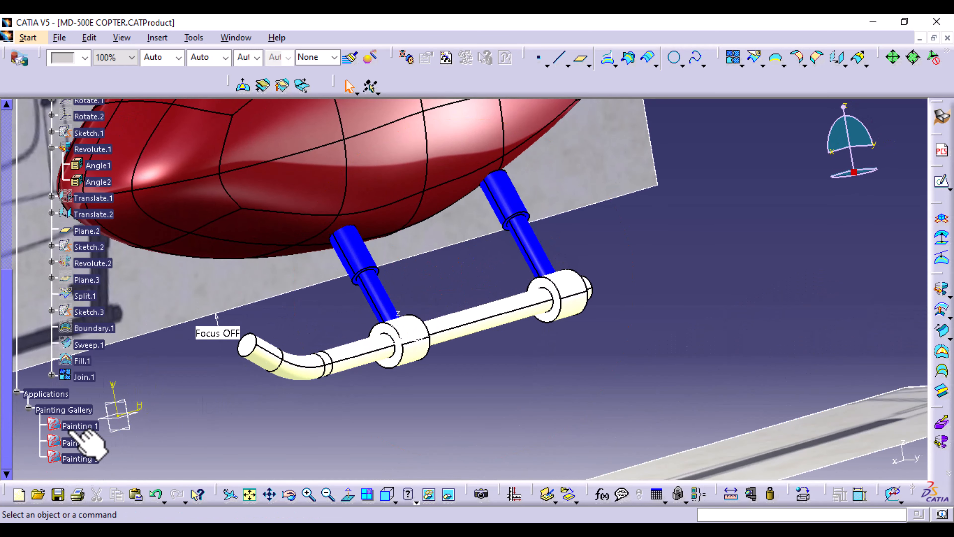
left_click(90, 379)
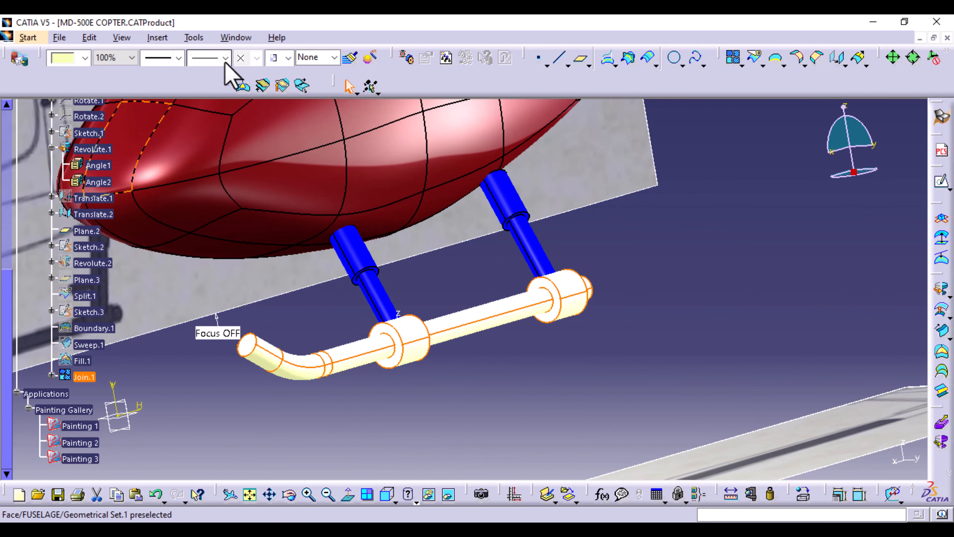
left_click(86, 58)
left_click(78, 243)
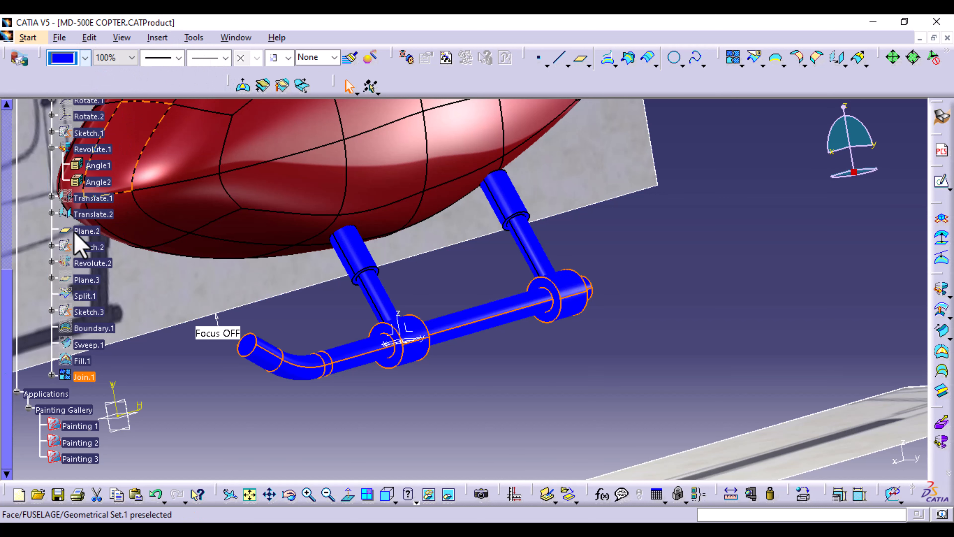
left_click(633, 357)
middle_click_drag(461, 368, 326, 351)
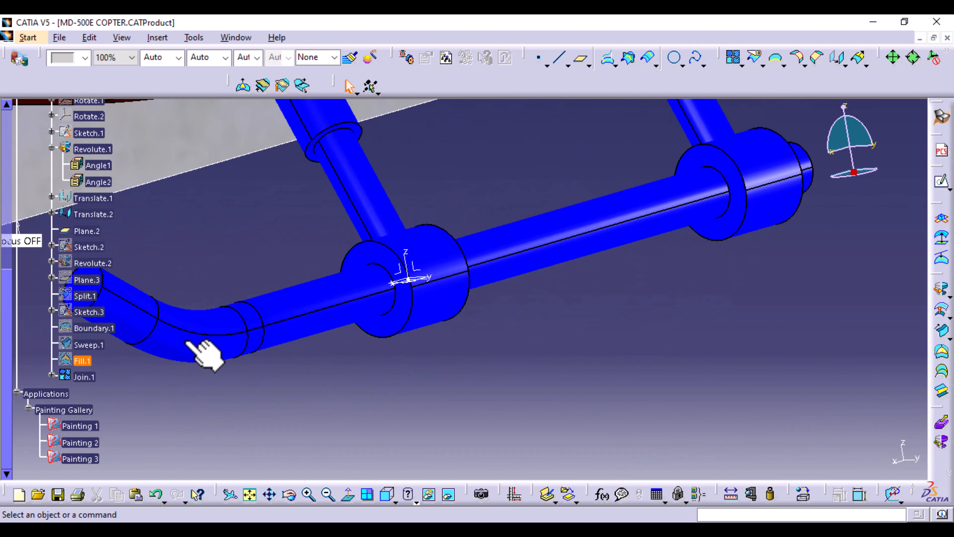
Hide Plane.2 and the axis system at the skid's sleeve joint
right_click(112, 228)
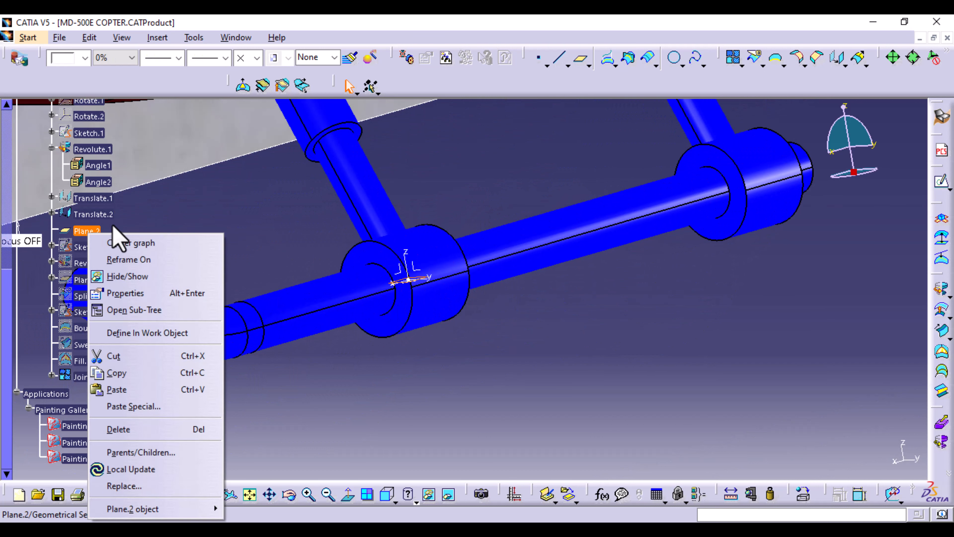
left_click(137, 276)
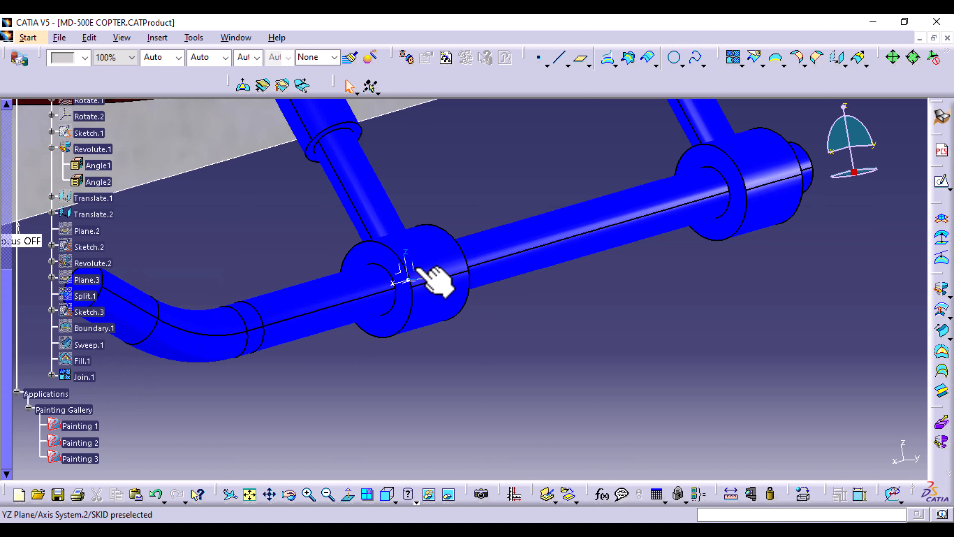
right_click(414, 276)
left_click(457, 278)
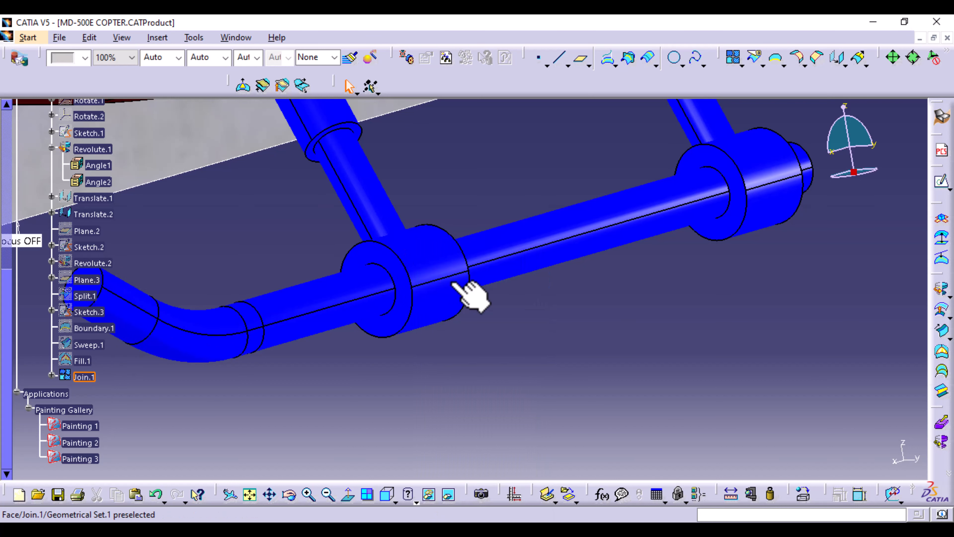
Examine how the upper ends of the skid struts meet the fuselage underside, including from the standard right view
middle_click_drag(500, 299, 496, 373)
middle_click_drag(607, 305, 605, 191)
middle_click_drag(795, 253, 651, 233)
middle_click_drag(568, 314, 416, 393)
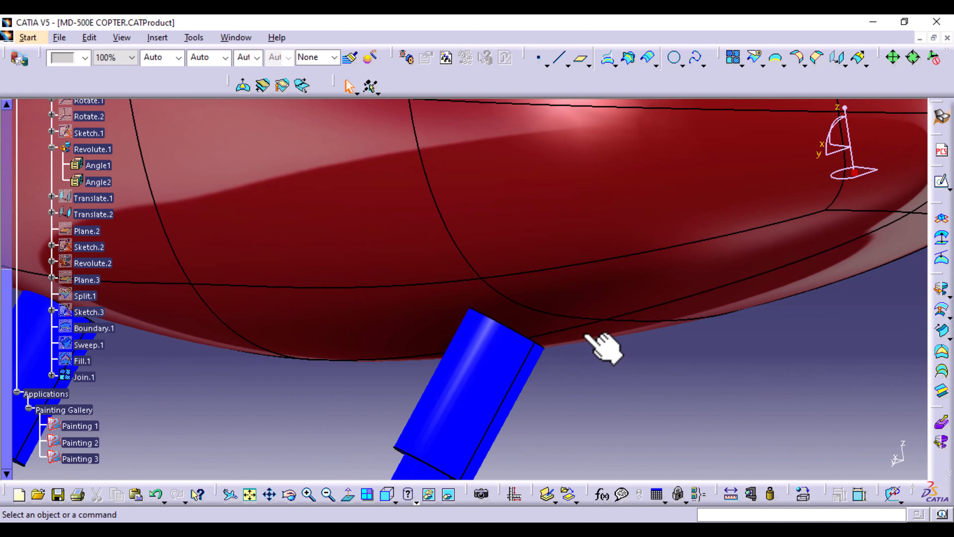
middle_click_drag(625, 383, 543, 264)
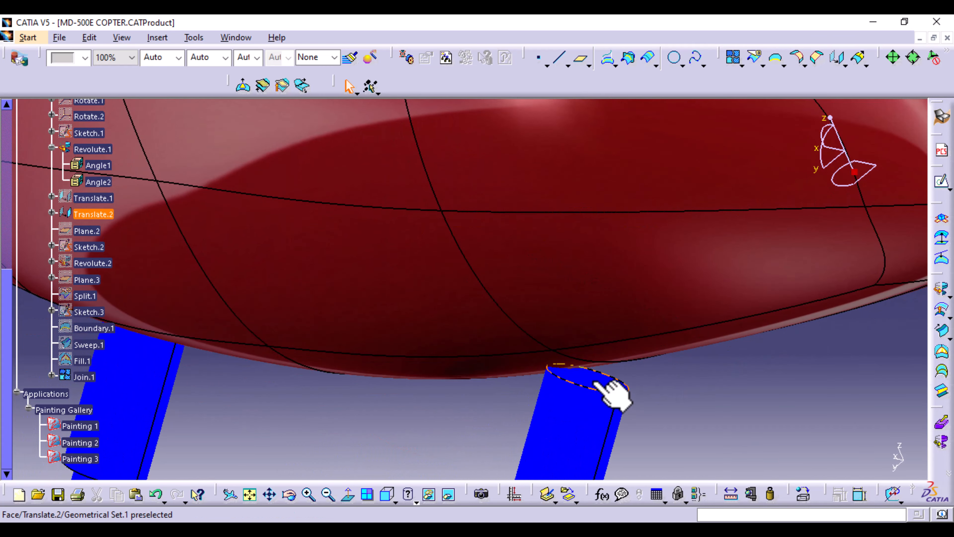
mouse_move(182, 384)
middle_mouse_down()
mouse_move(513, 309)
mouse_move(486, 388)
mouse_move(437, 367)
mouse_move(367, 303)
mouse_move(367, 315)
middle_mouse_up()
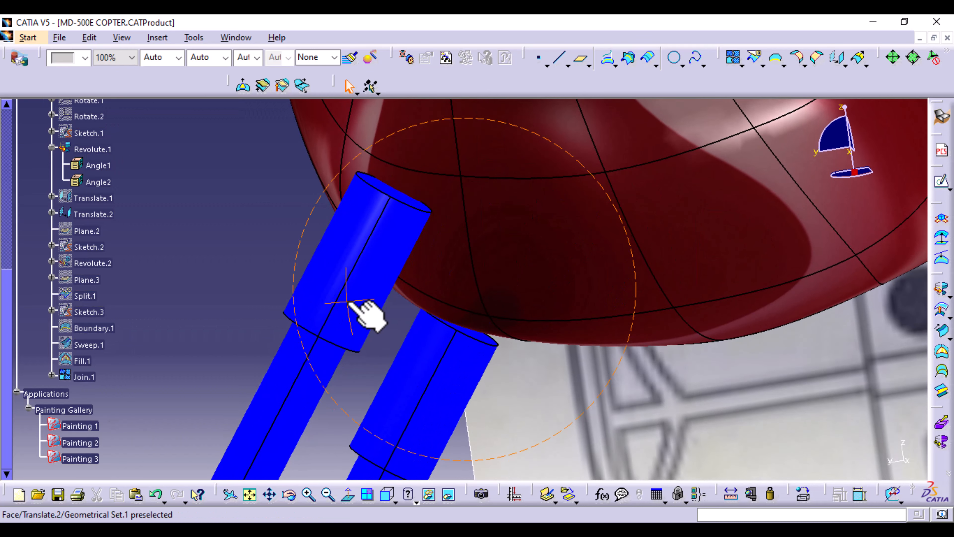
middle_click_drag(511, 331, 494, 309)
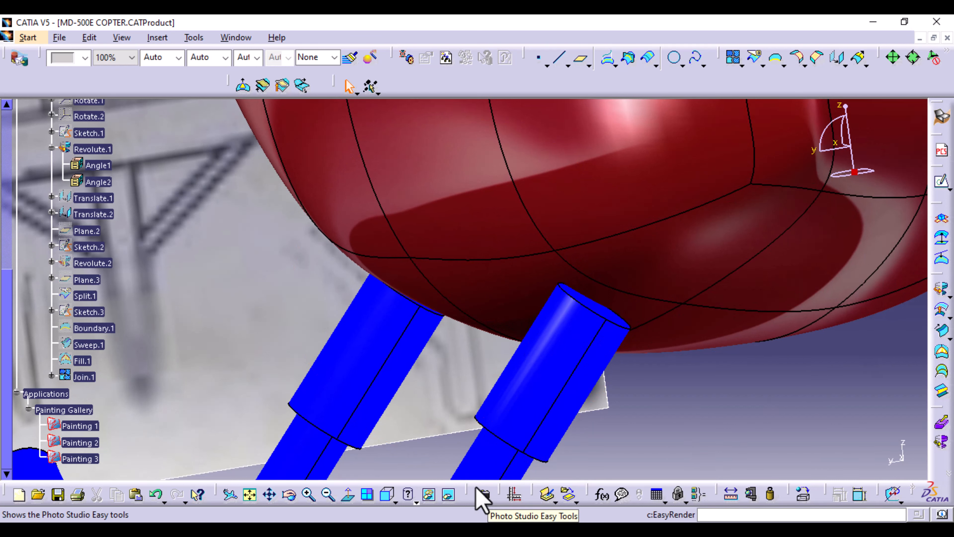
left_click(391, 497)
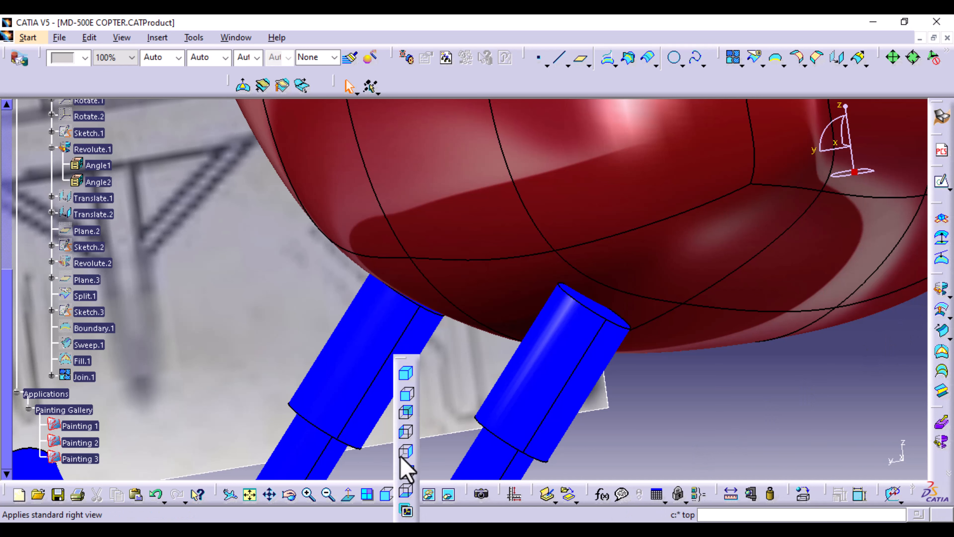
left_click(409, 454)
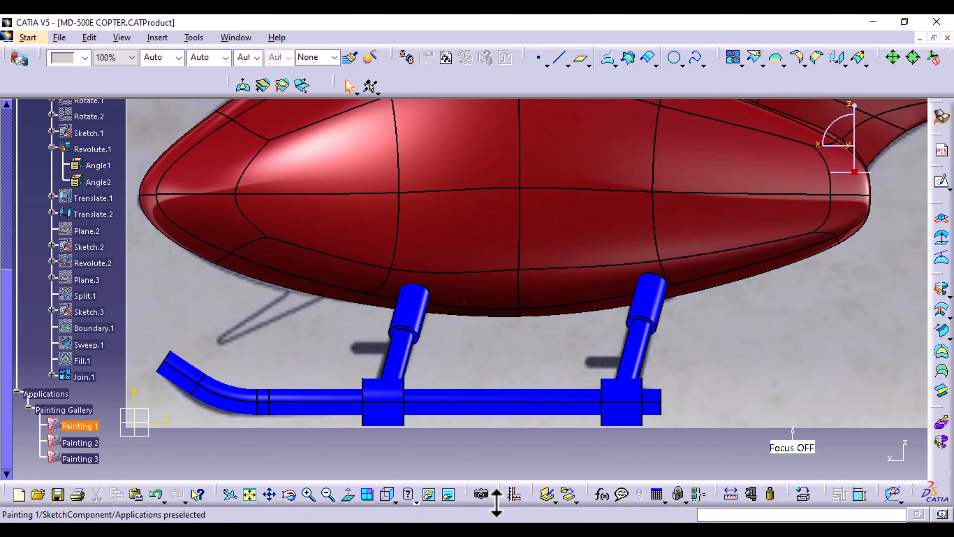
mouse_move(496, 496)
middle_mouse_down()
mouse_move(486, 469)
mouse_move(571, 419)
mouse_move(528, 394)
mouse_move(418, 413)
mouse_move(399, 390)
mouse_move(503, 464)
mouse_move(447, 420)
mouse_move(432, 436)
mouse_move(432, 425)
mouse_move(460, 408)
mouse_move(467, 365)
middle_mouse_up()
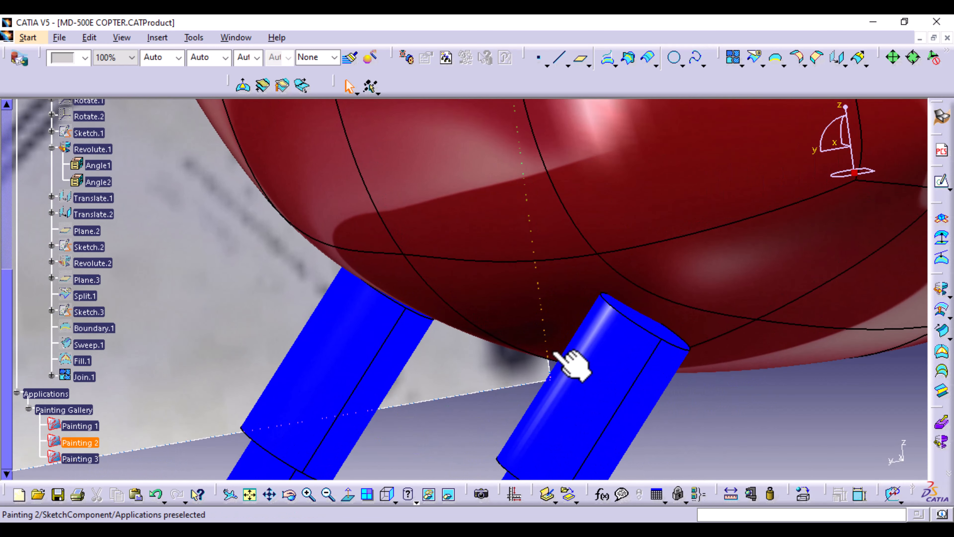
Set up an extruded surface from the upper edge of the Translate.2 strut, reversed towards the fuselage, with Limit 1 at 98 mm
left_click(949, 294)
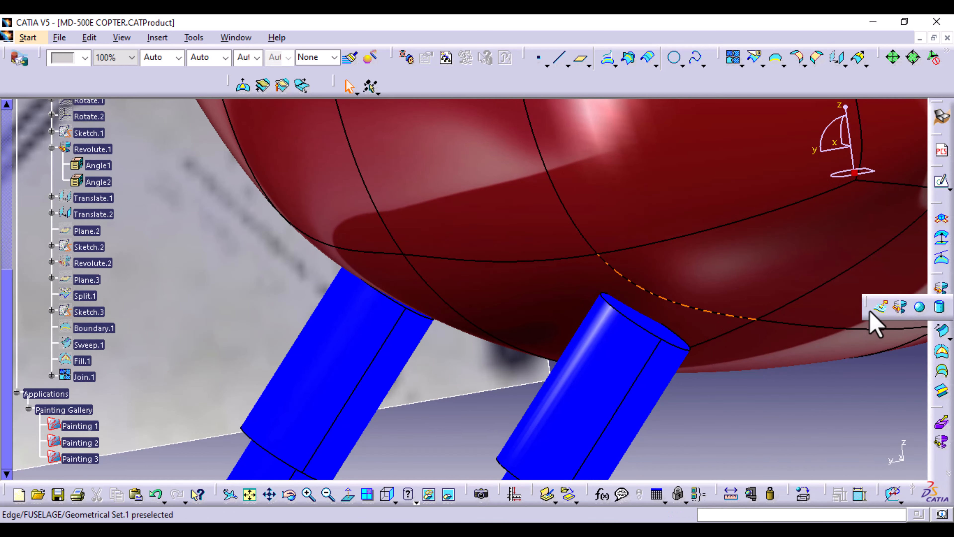
left_click(881, 308)
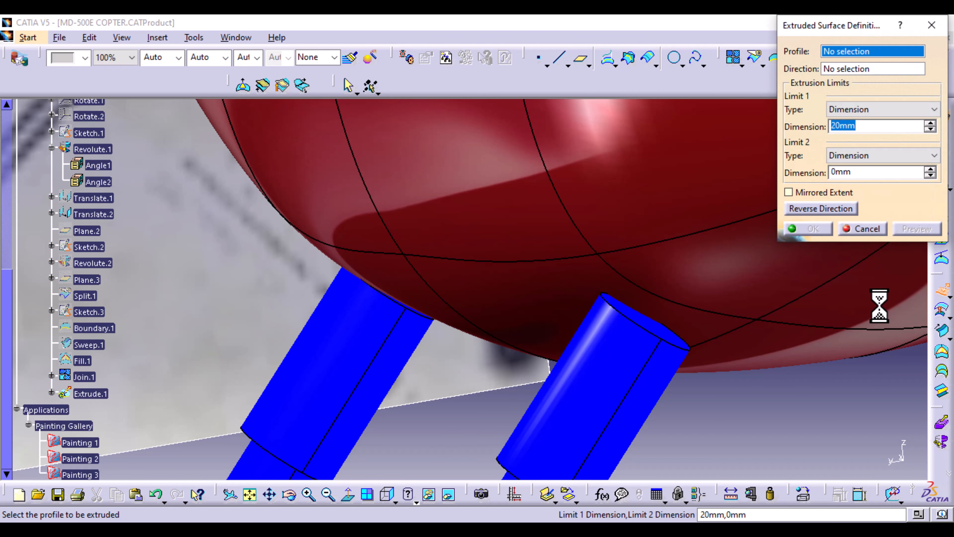
left_click(672, 348)
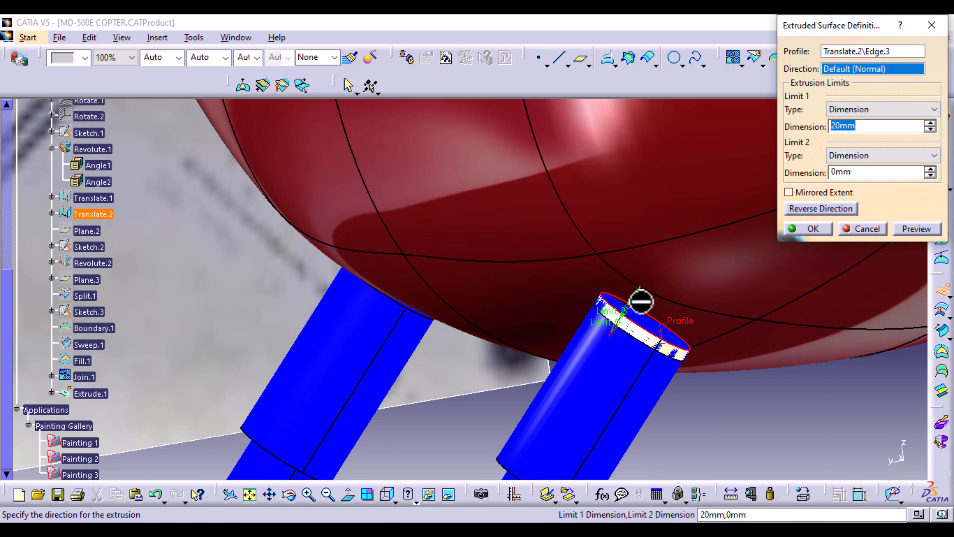
left_click(818, 209)
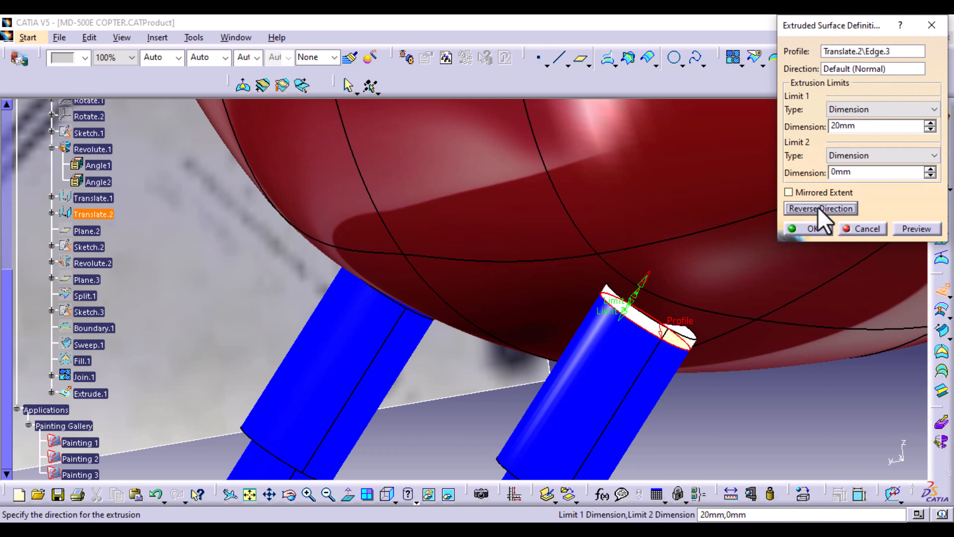
left_click_drag(644, 283, 671, 248)
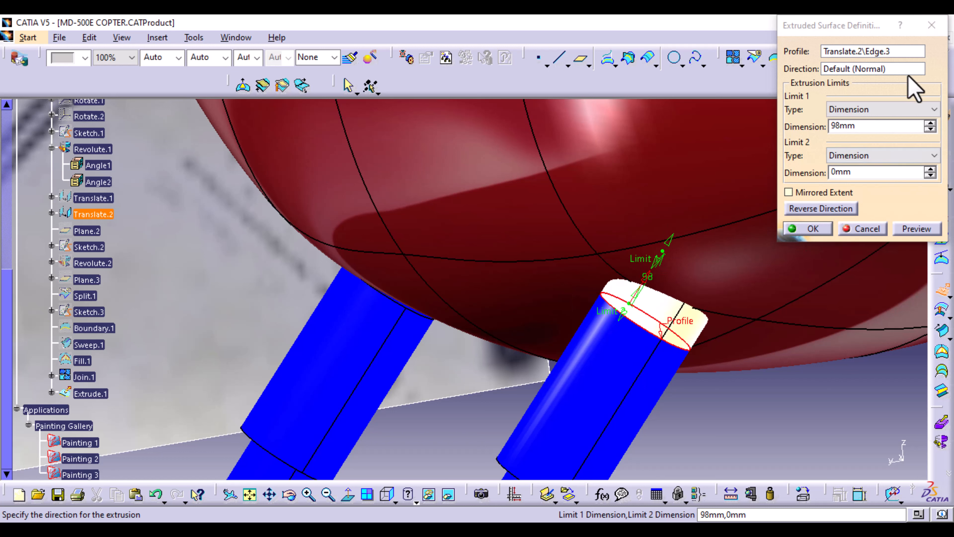
Hide the reference image behind the model and show the Rotate.2 axis system for choosing the extrusion direction
left_click(869, 69)
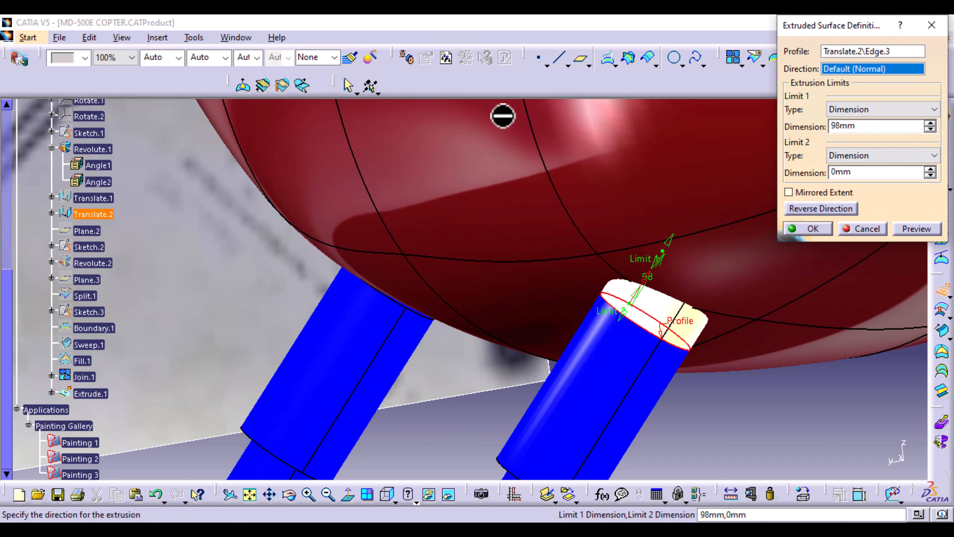
scroll(90, 219, "up", 3)
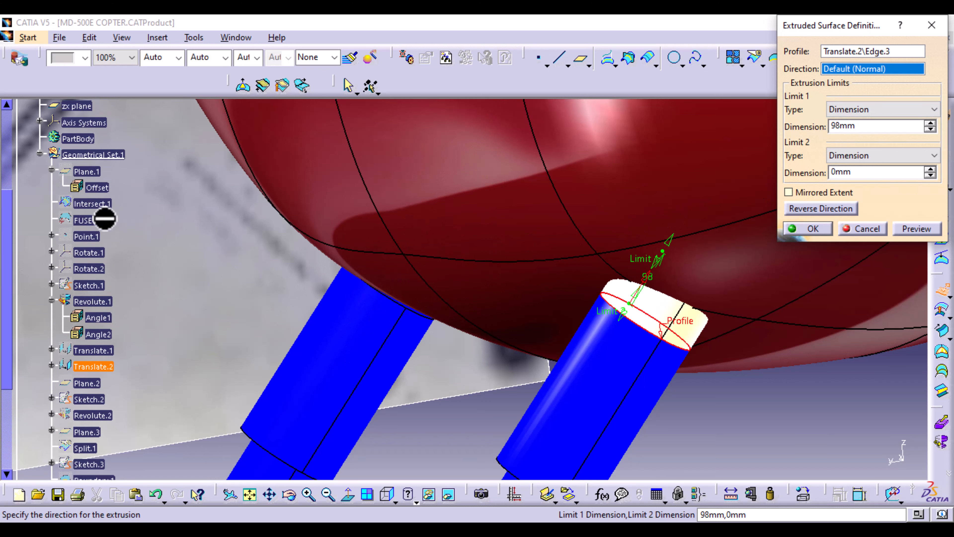
right_click(96, 280)
left_click(132, 221)
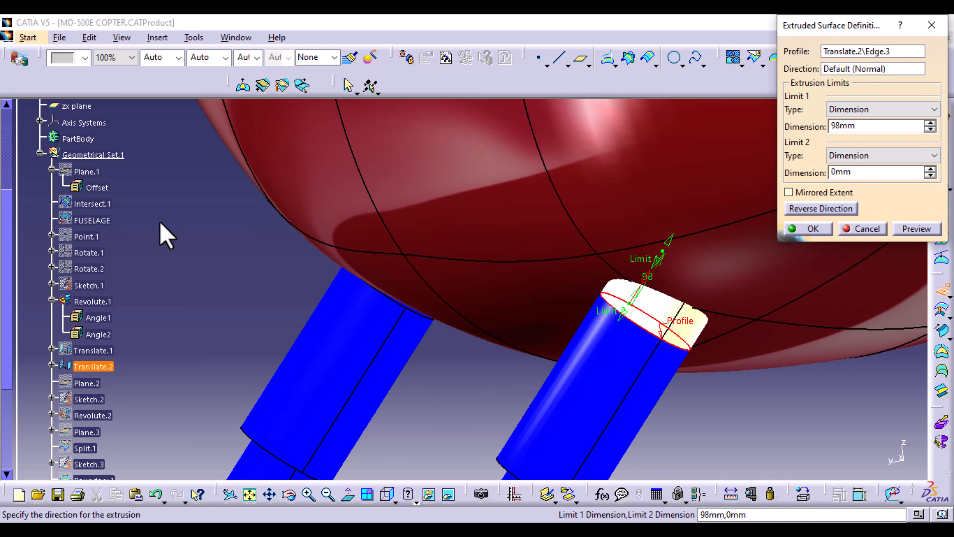
right_click(93, 270)
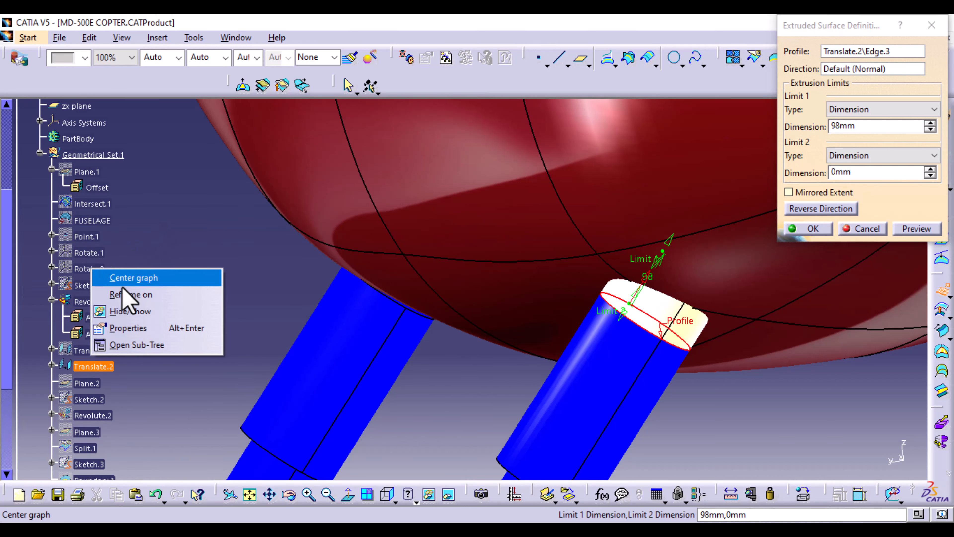
left_click(134, 312)
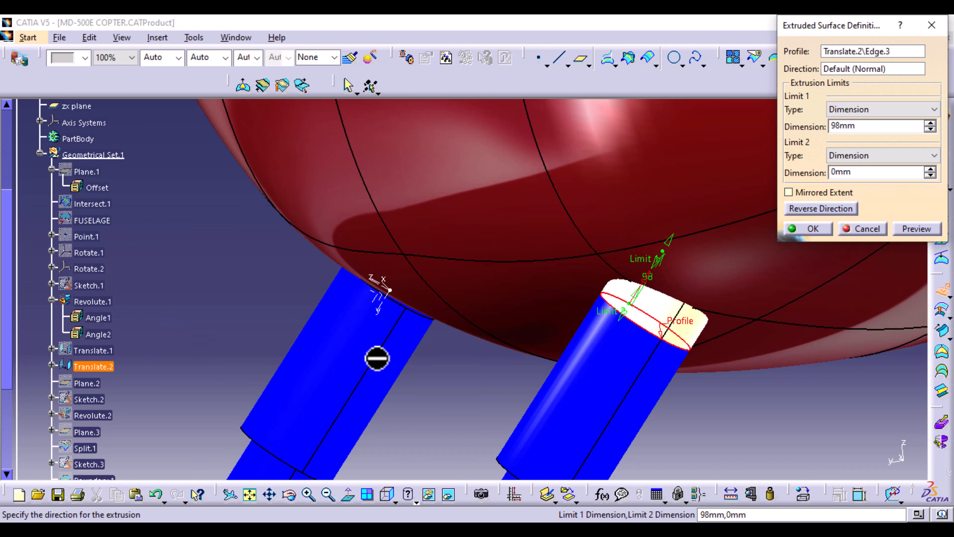
Use the Y axis of Rotate.2 as the extrusion direction and create the strut's extruded surface
left_click(863, 68)
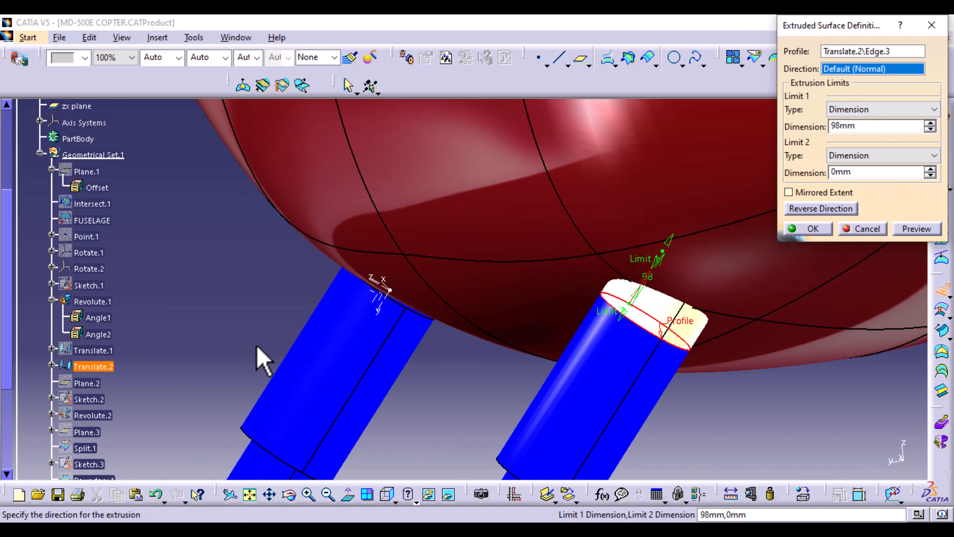
left_click(379, 305)
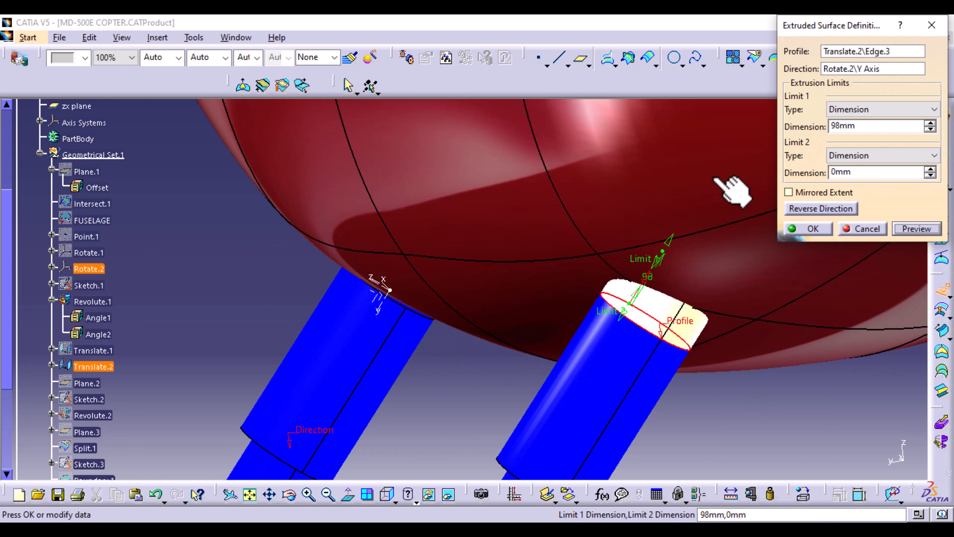
middle_click_drag(478, 292, 254, 288)
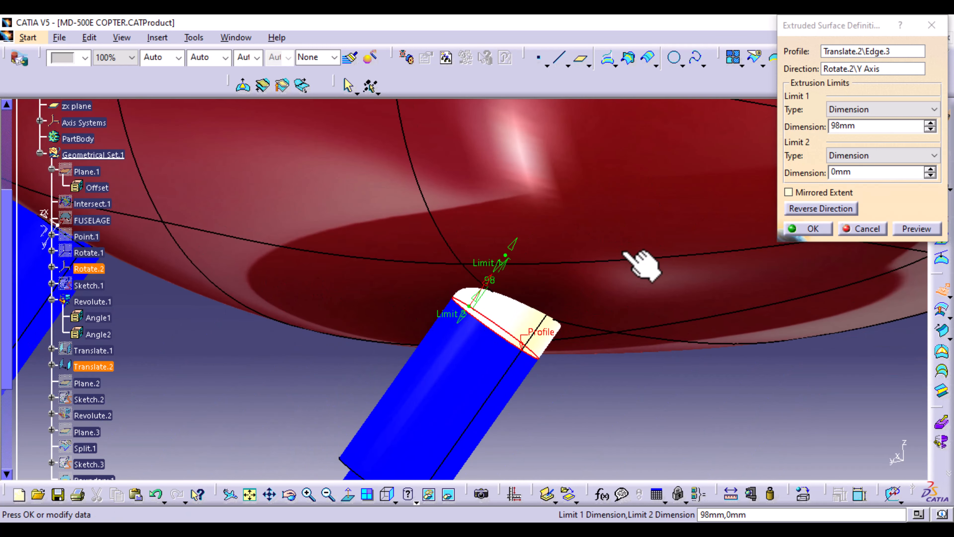
left_click(815, 230)
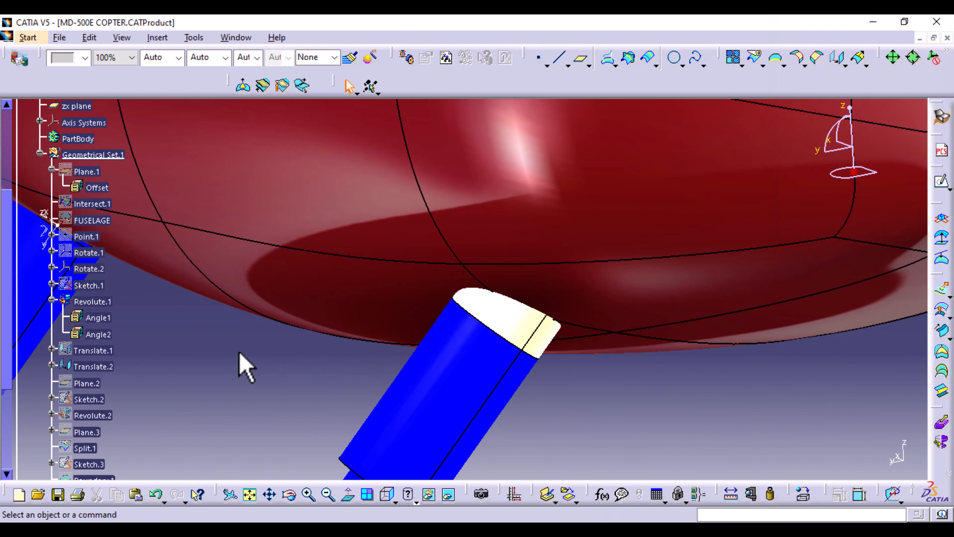
Extrude the upper edge of the Revolute.1 strut 98 mm into the fuselage, reversed and directed along the Y axis of Rotate.2
middle_click_drag(246, 367, 432, 423)
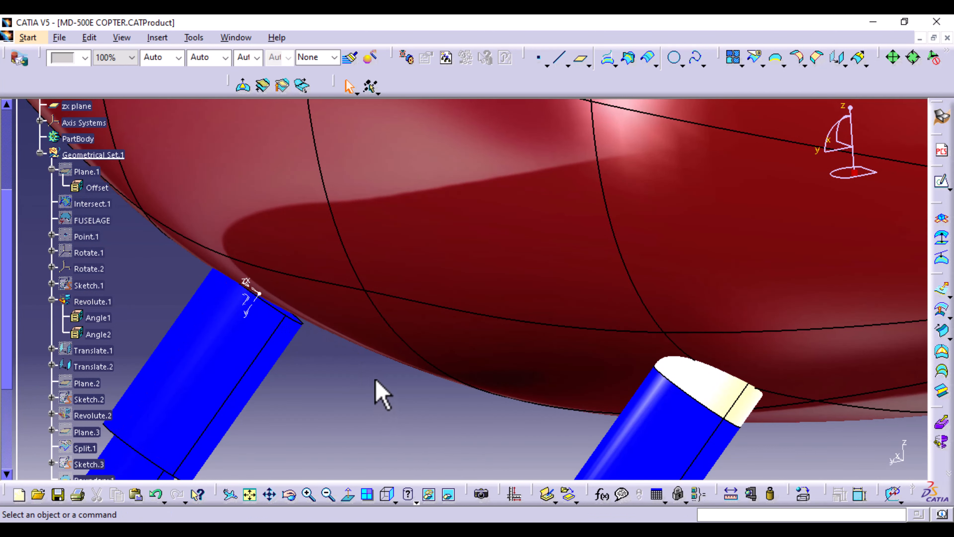
middle_click_drag(369, 376, 257, 380)
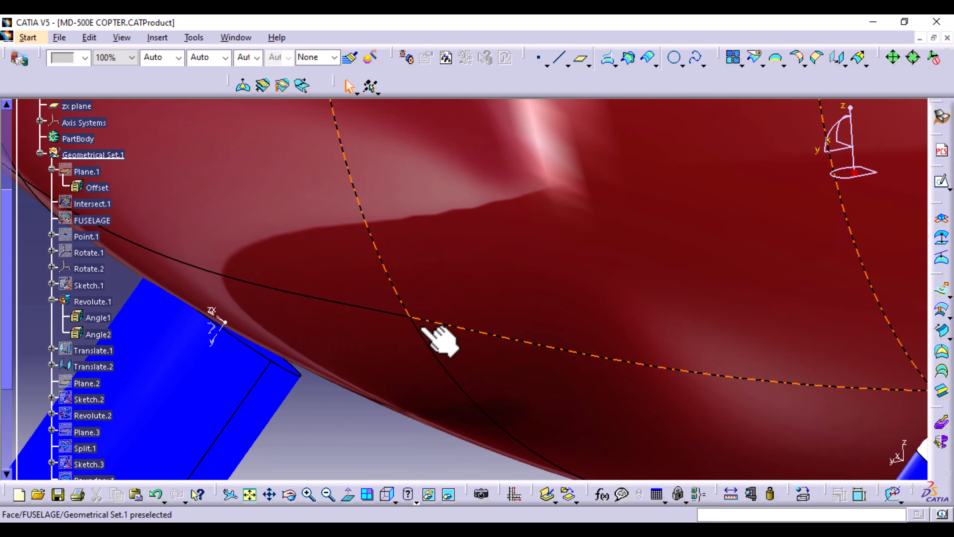
middle_click_drag(465, 307, 463, 398)
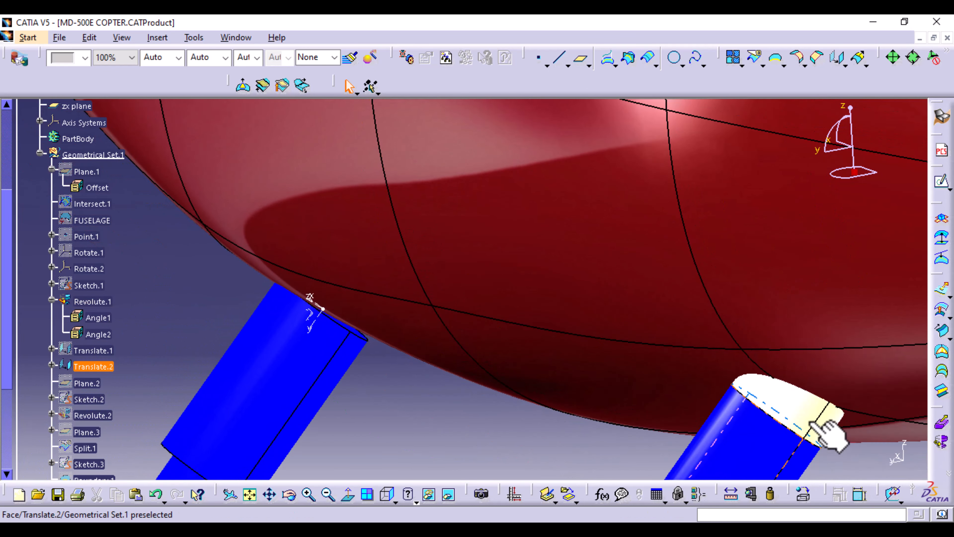
middle_click_drag(417, 421, 411, 362)
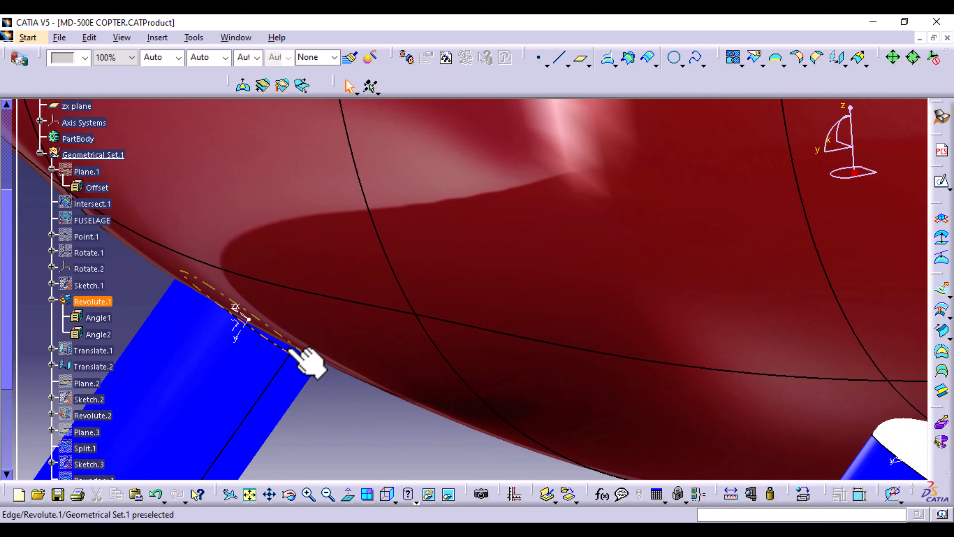
left_click(941, 291)
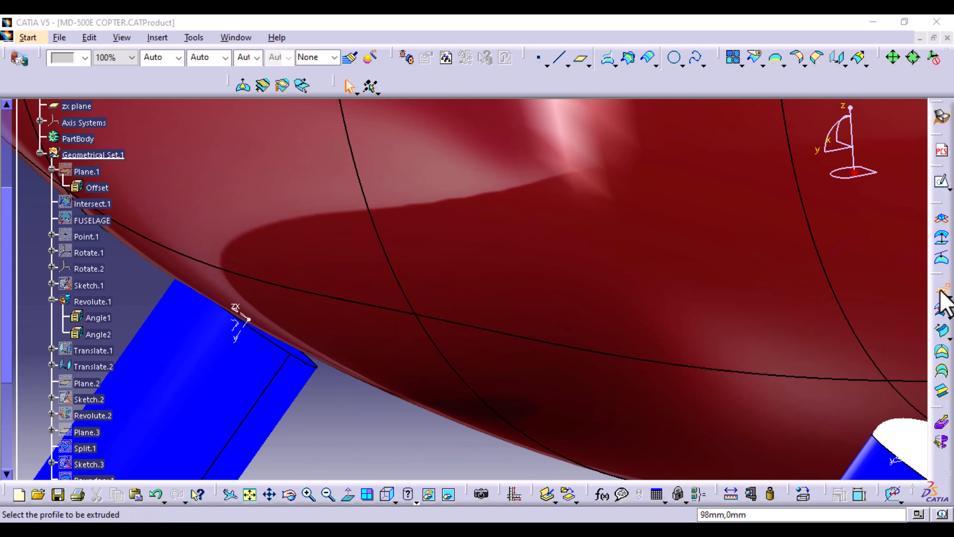
left_click(317, 365)
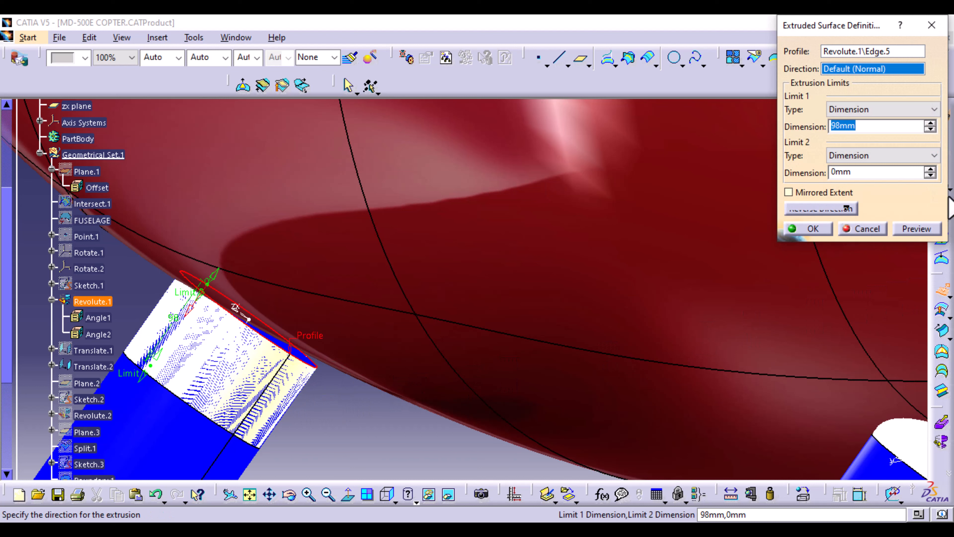
left_click(829, 210)
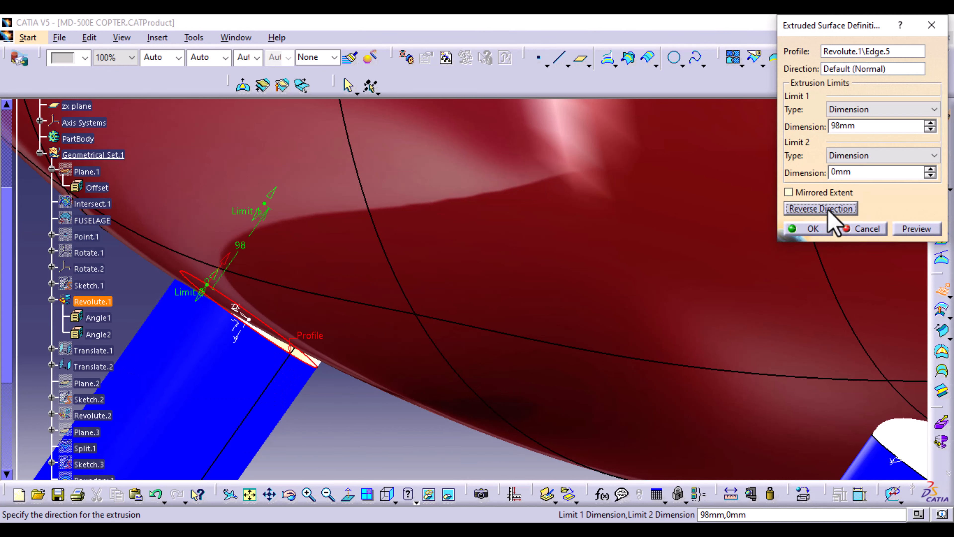
left_click(840, 70)
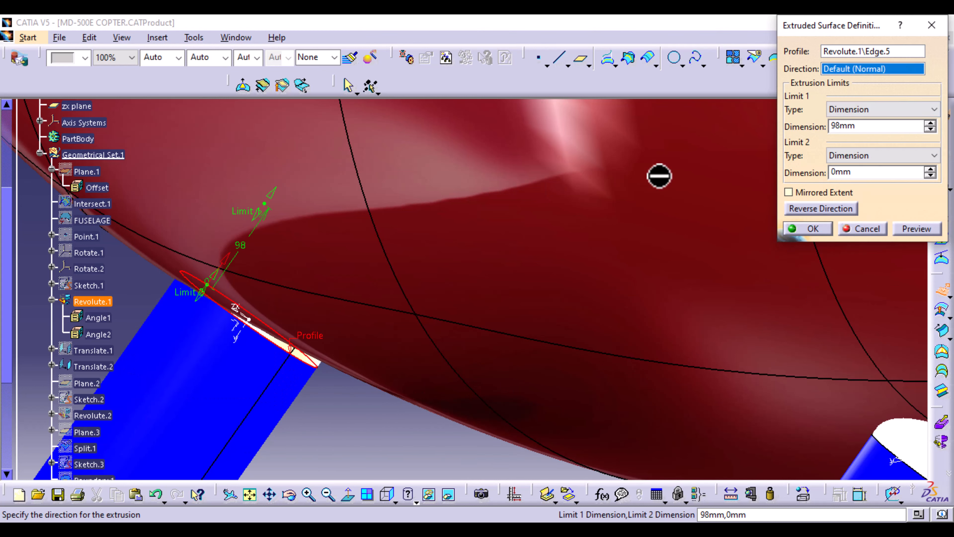
left_click(242, 336)
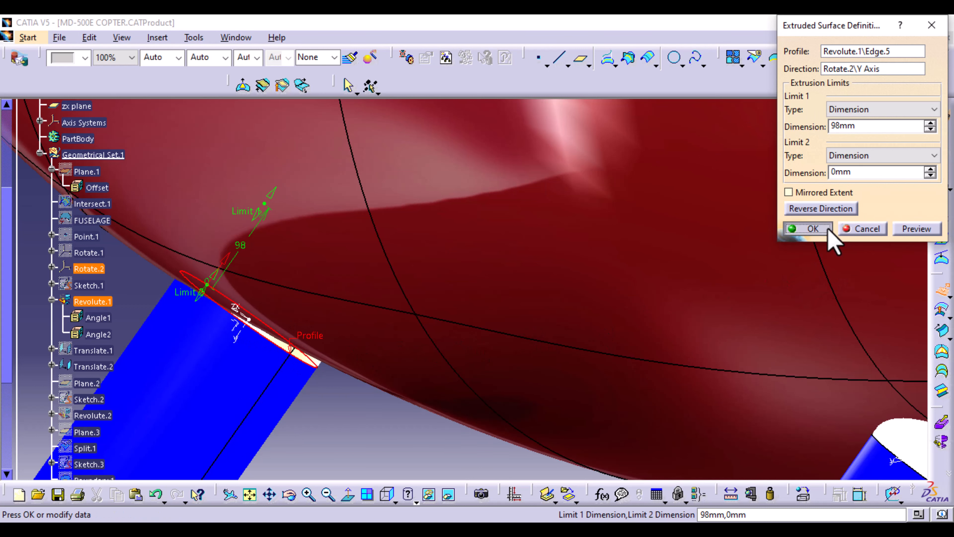
left_click(810, 228)
Split the Extrude.1 surface on the Translate.2 strut, using the FUSELAGE surface as the cutting element
middle_click_drag(639, 279, 628, 341)
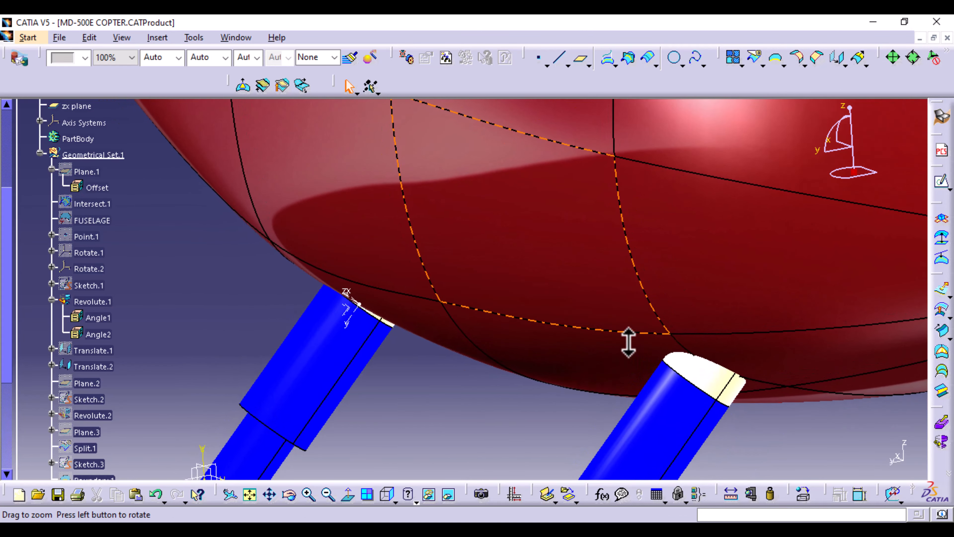
left_click(756, 58)
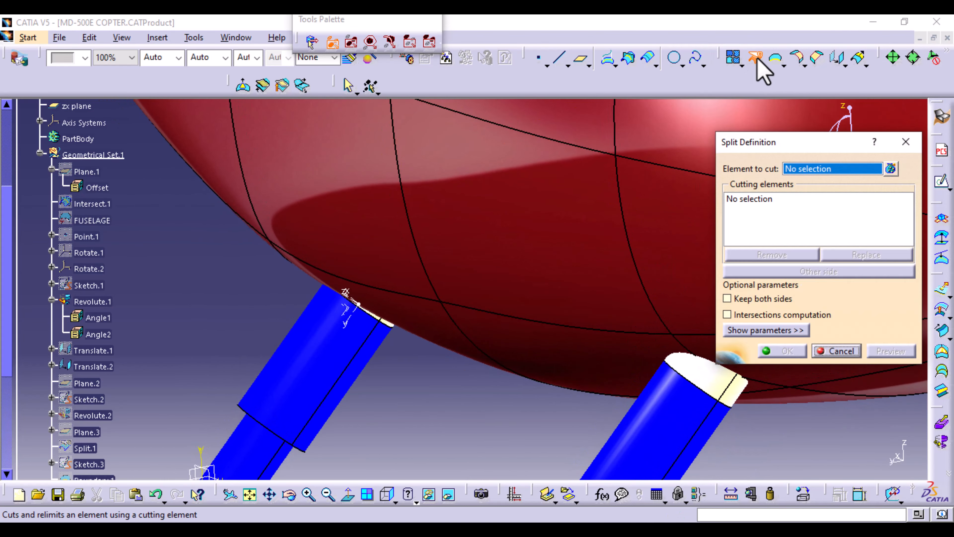
middle_click_drag(678, 252, 562, 199)
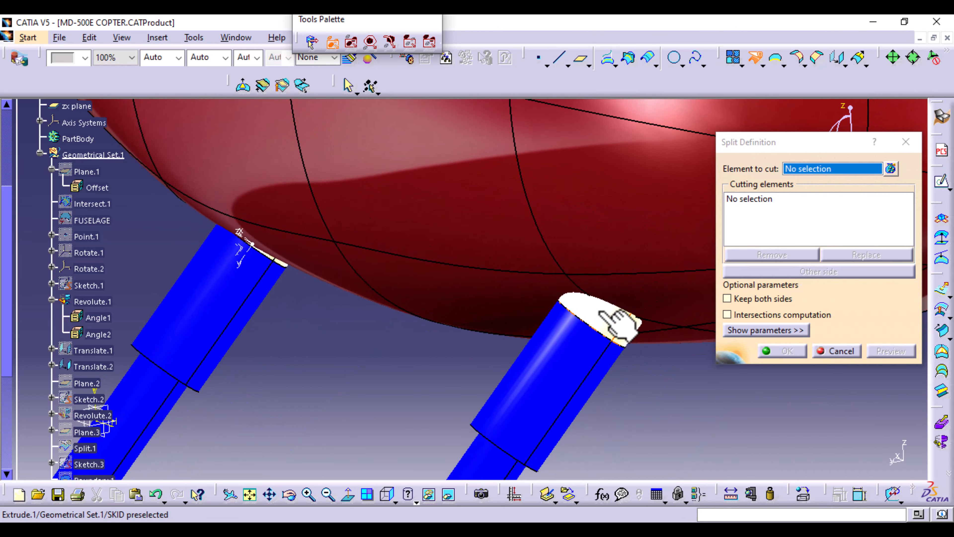
left_click(891, 169)
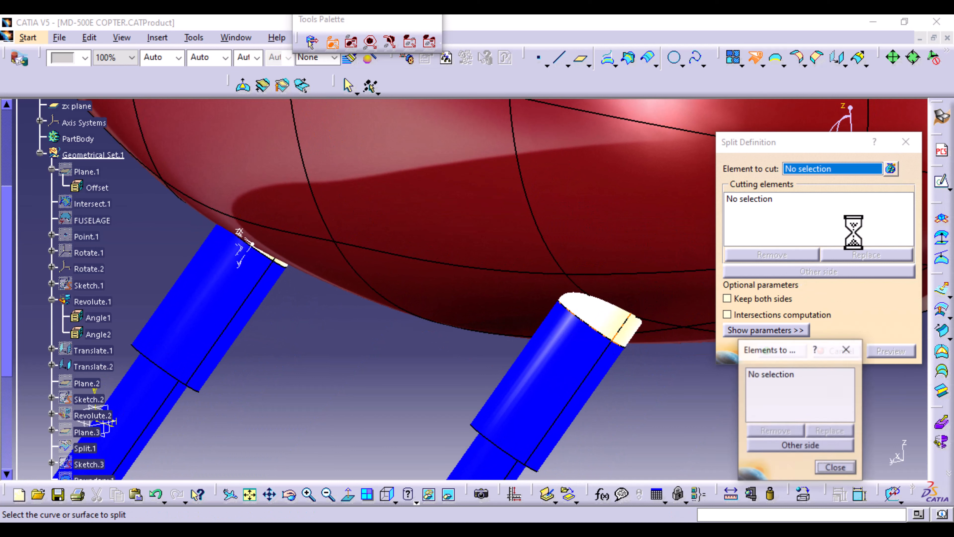
left_click(845, 349)
left_click(821, 170)
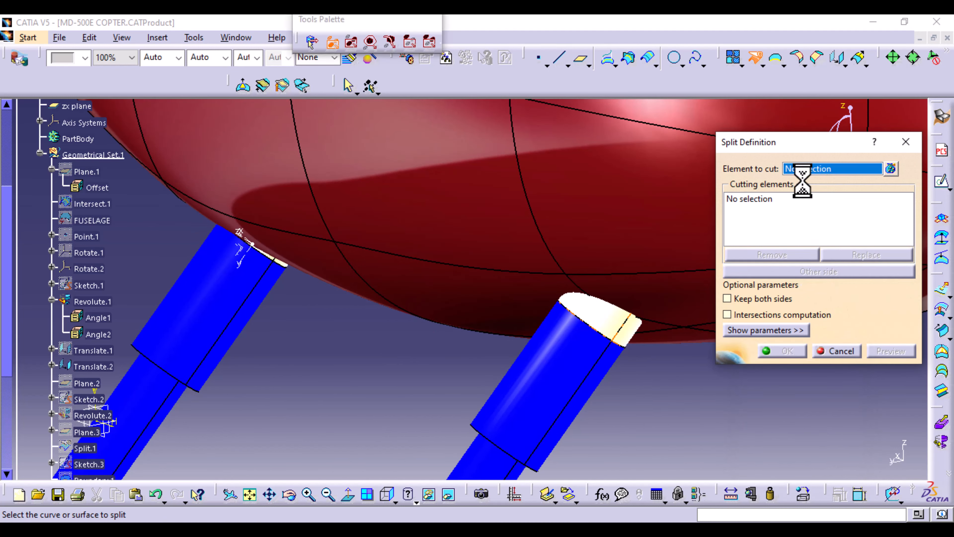
left_click(616, 317)
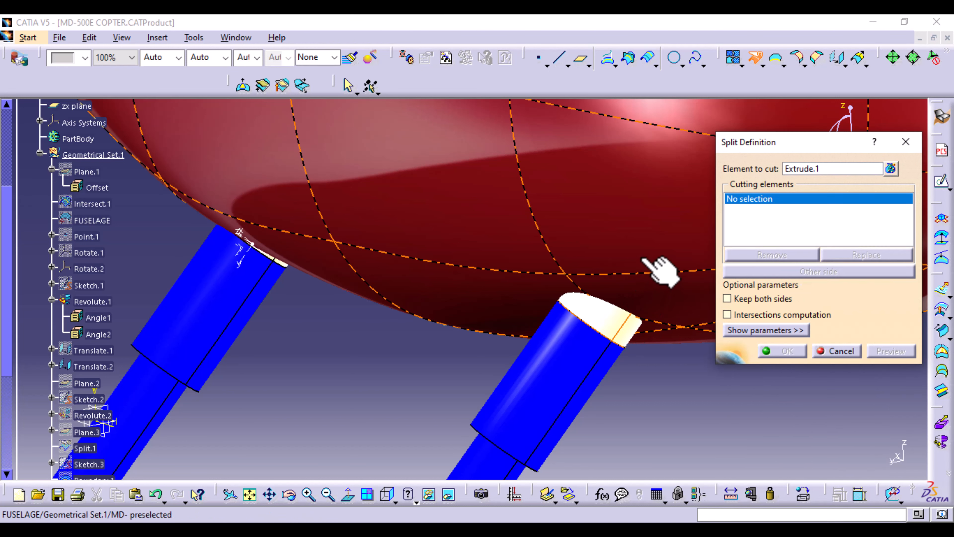
left_click(652, 247)
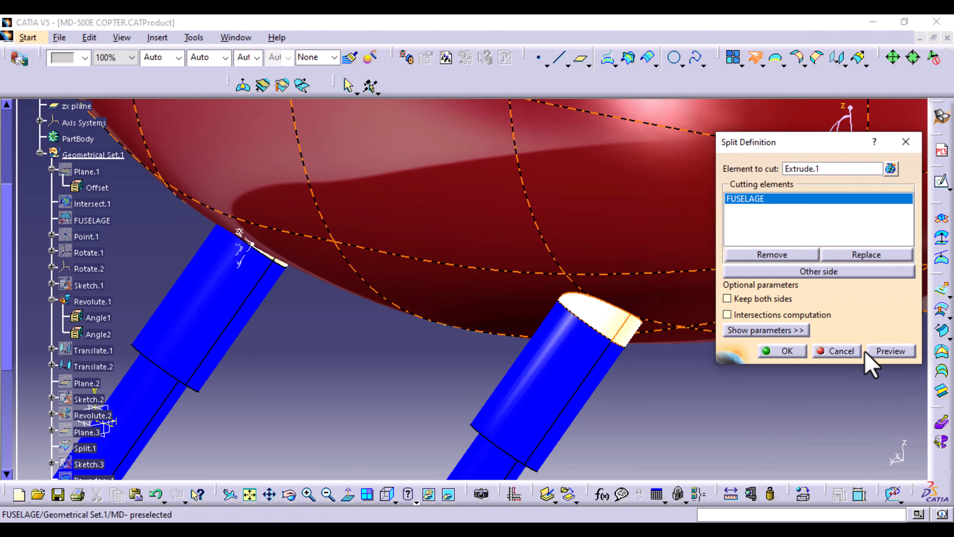
left_click(793, 352)
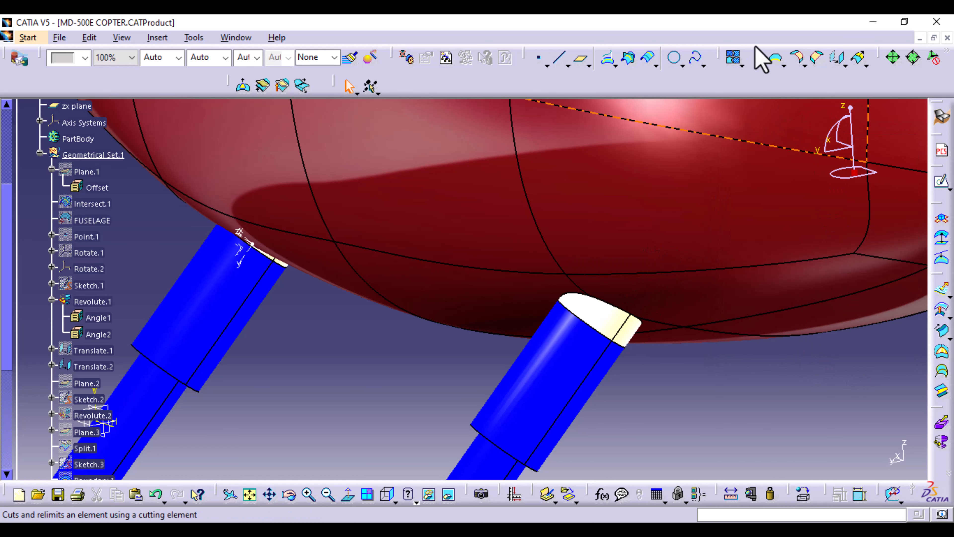
Split the Extrude.2 surface on the Revolute.1 strut, using the FUSELAGE surface as the cutting element
left_click(756, 59)
middle_click_drag(309, 337, 707, 396)
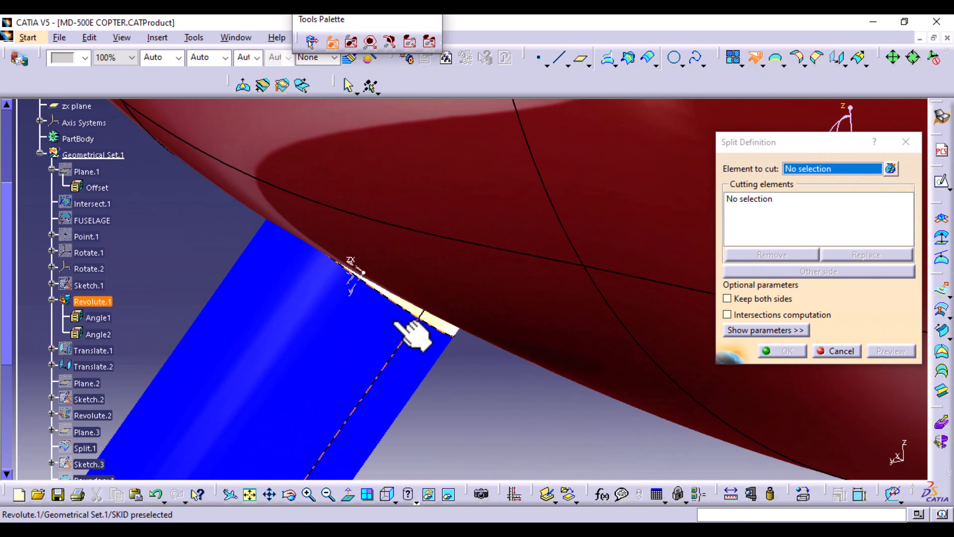
left_click(434, 322)
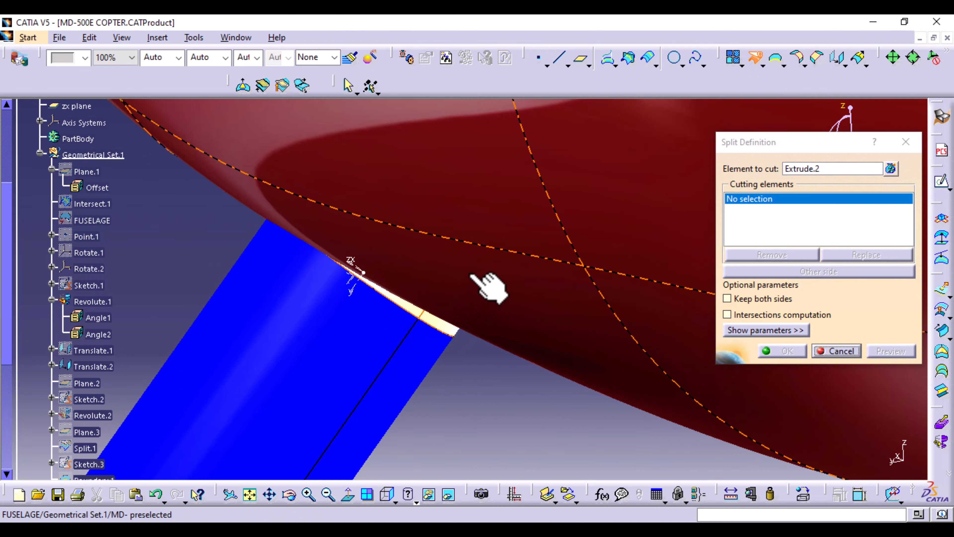
left_click(489, 284)
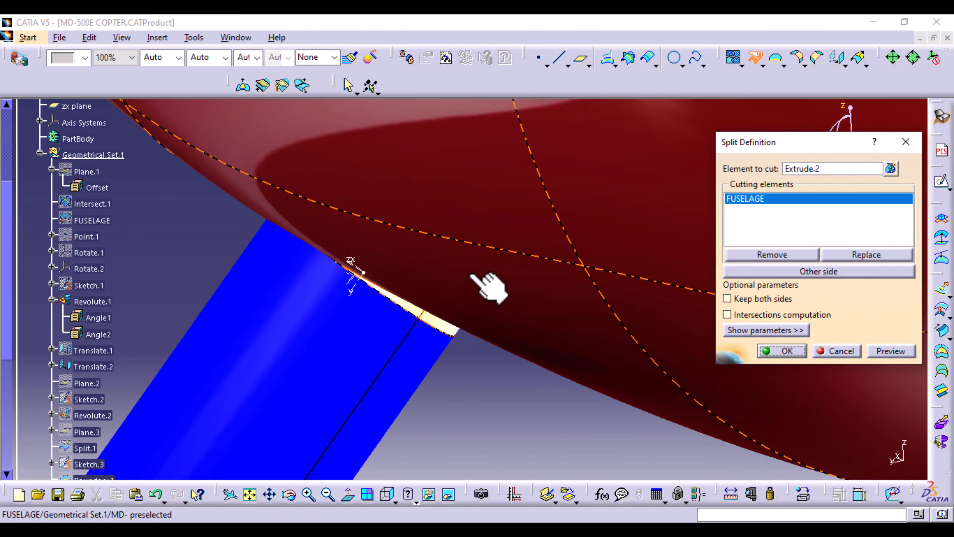
left_click(886, 350)
left_click(777, 350)
Show the Painting 2 reference image and orient the helicopter to the standard side view
middle_click_drag(598, 245, 609, 408)
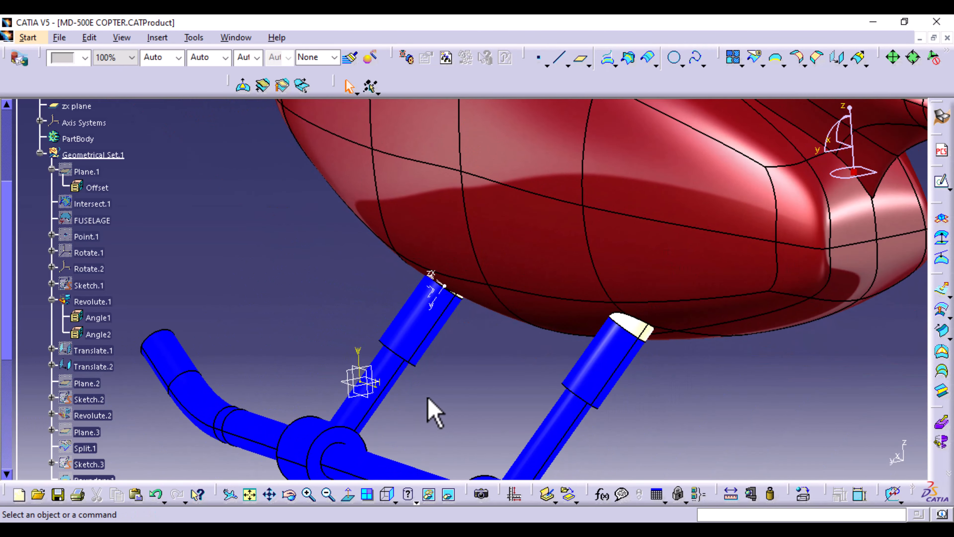
middle_click_drag(432, 409, 447, 342)
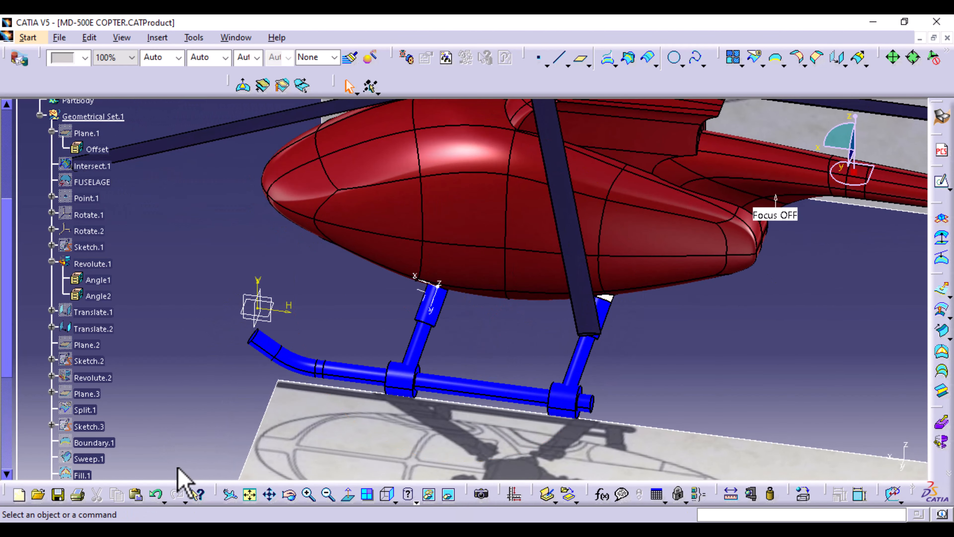
scroll(182, 462, "down", 7)
right_click(86, 319)
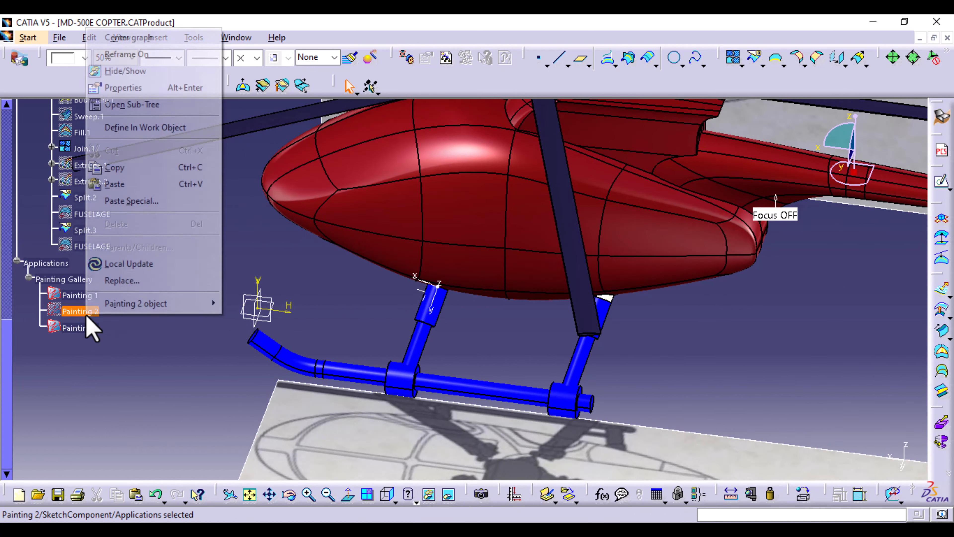
left_click(159, 74)
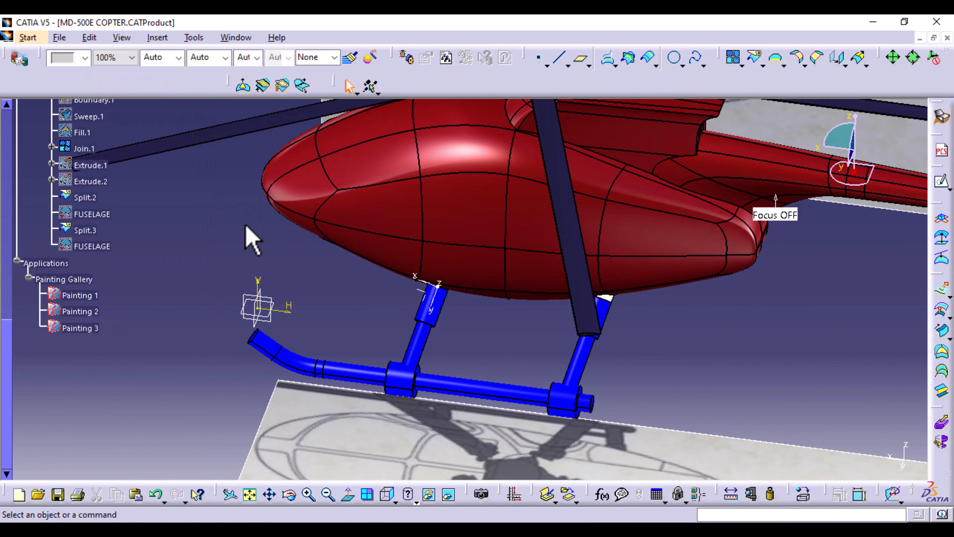
left_click(389, 494)
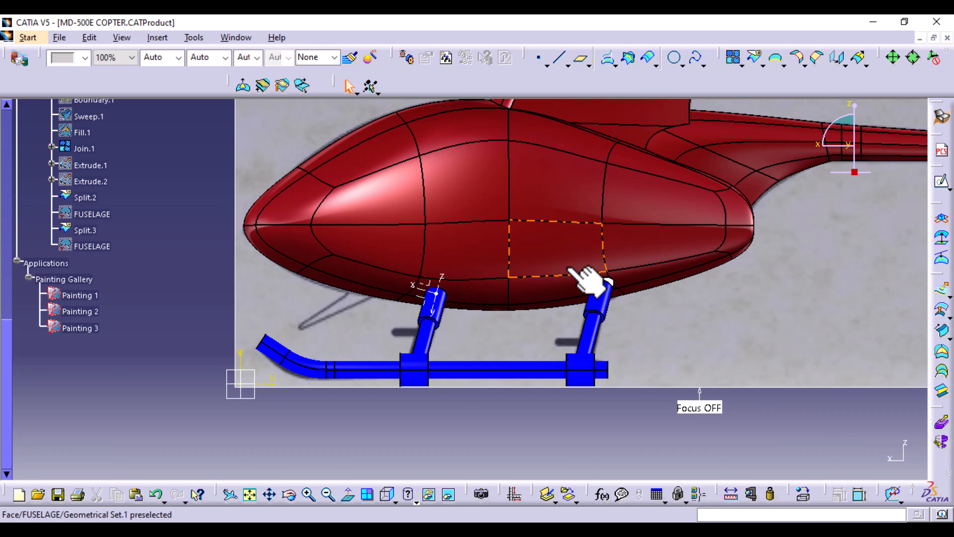
Start a sketch on the YZ plane of the Rotate.2 axis system at the top of the strut
middle_click_drag(618, 441, 619, 369, "ctrl")
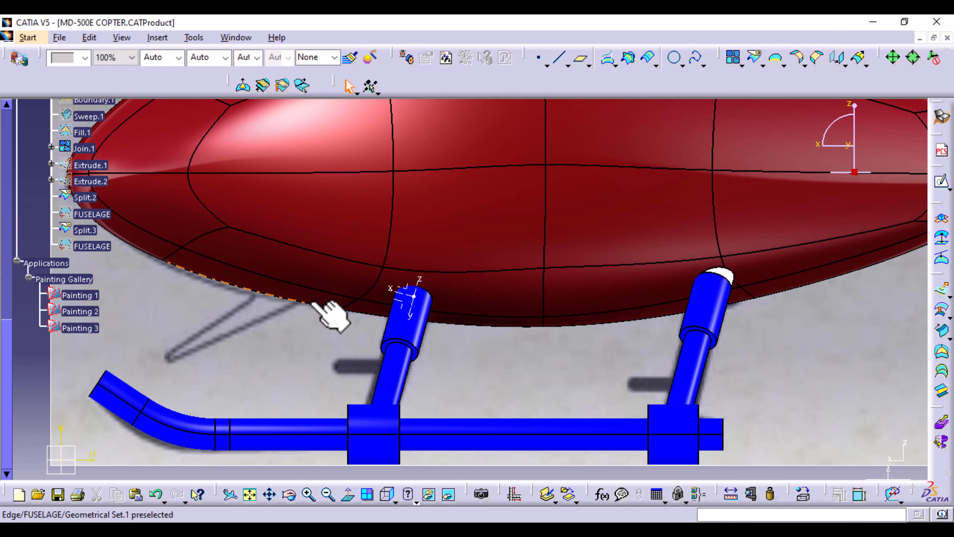
middle_click_drag(362, 324, 443, 324)
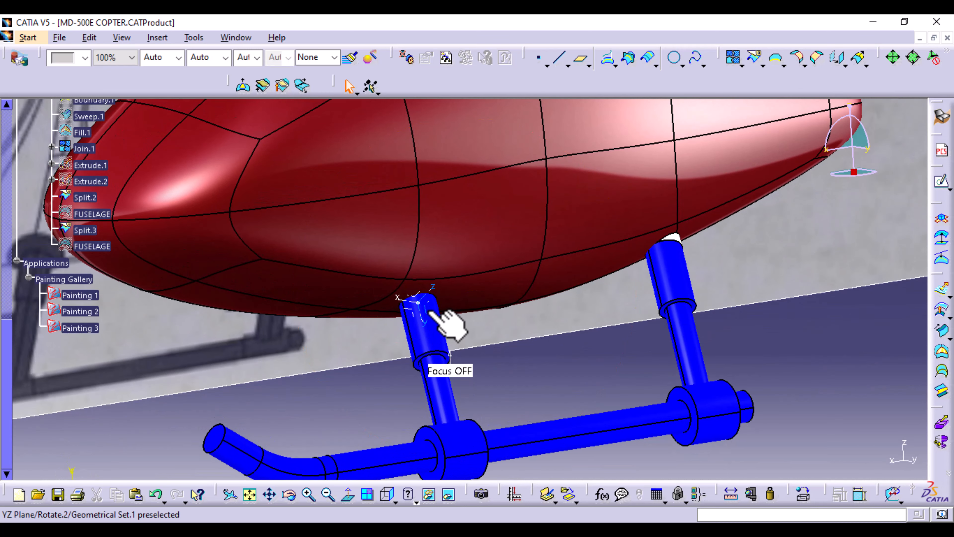
left_click(432, 313)
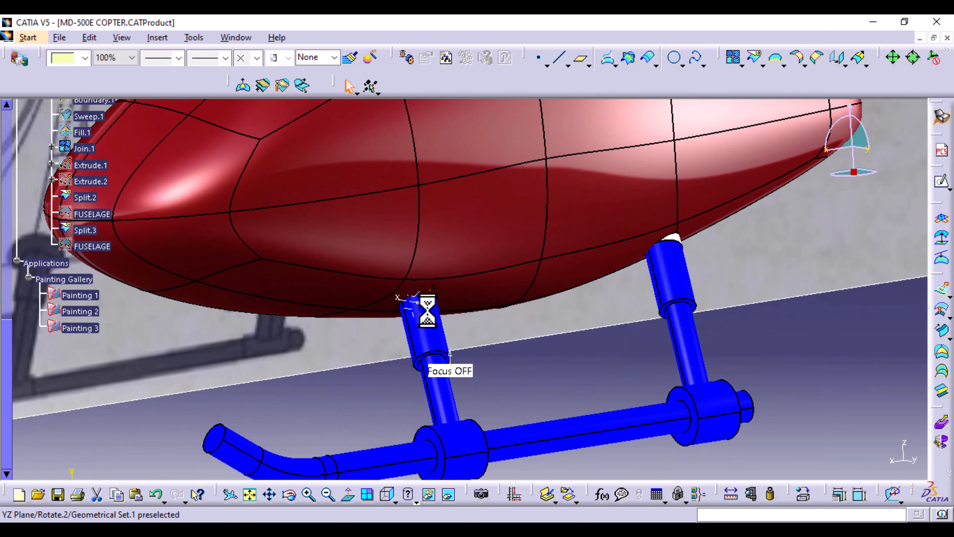
left_click(943, 183)
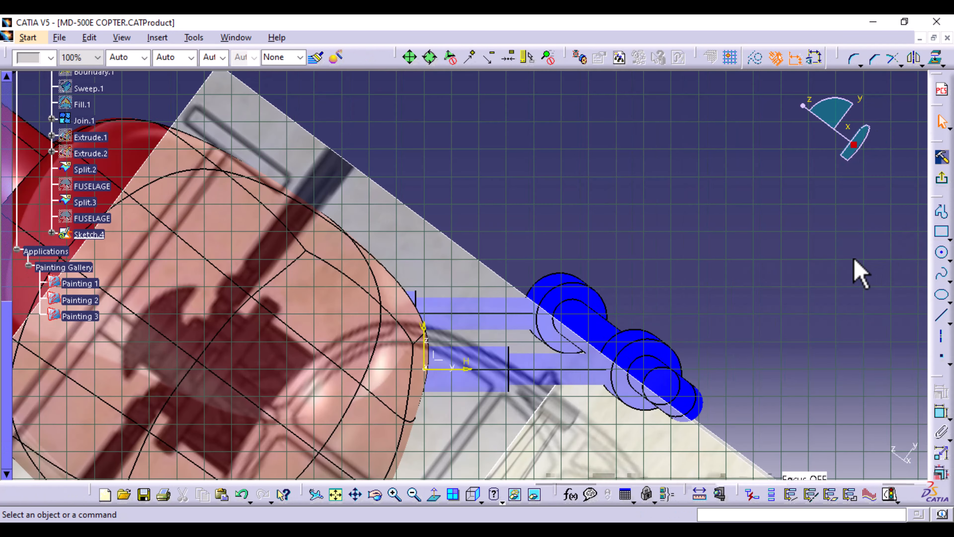
middle_click_drag(513, 422, 494, 335)
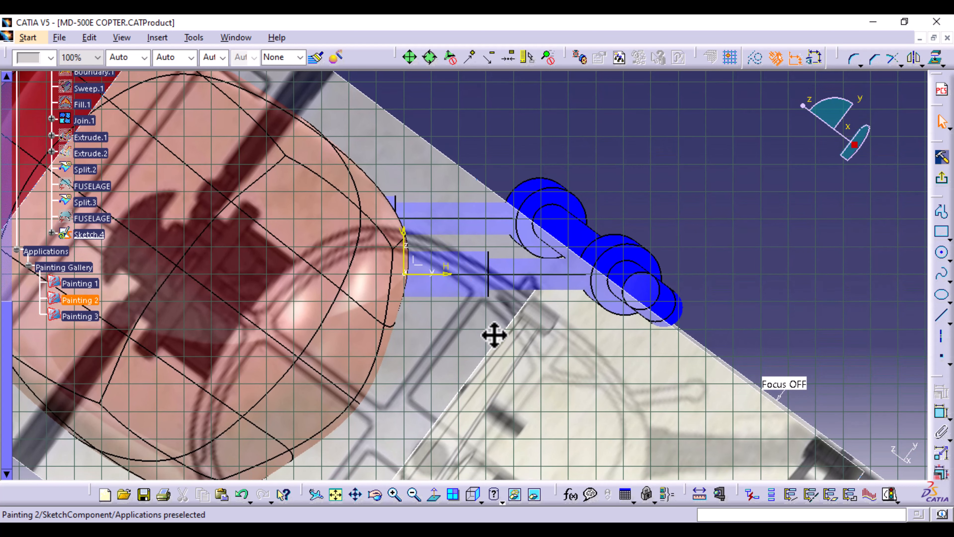
left_click(481, 499)
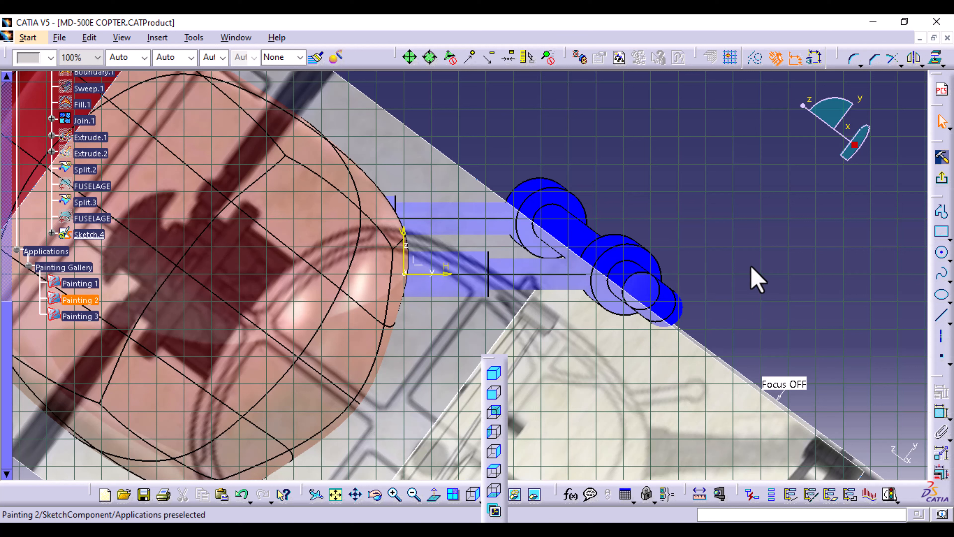
Sketch a circle about 67 mm in diameter on the strut's centreline, inside its lower section, and dimension its diameter
left_click(943, 254)
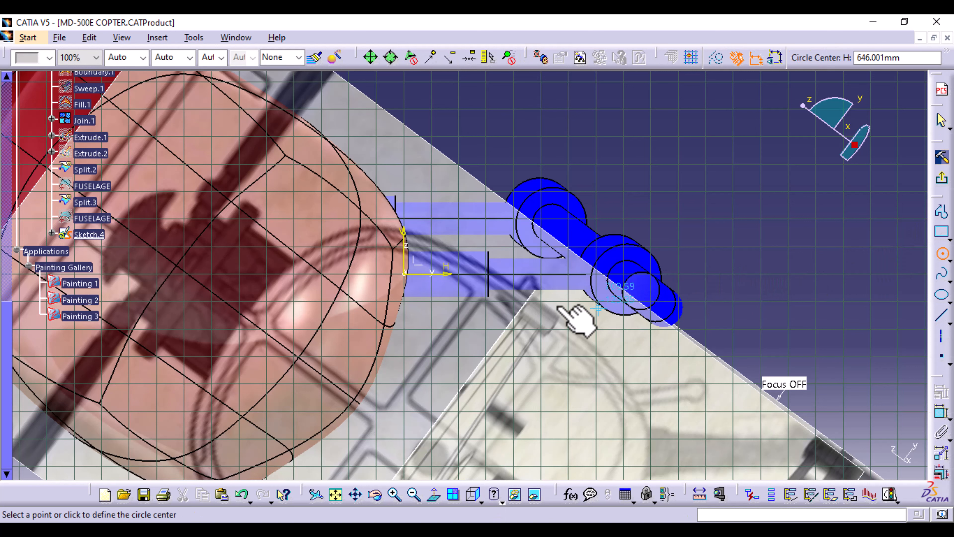
left_click(530, 276)
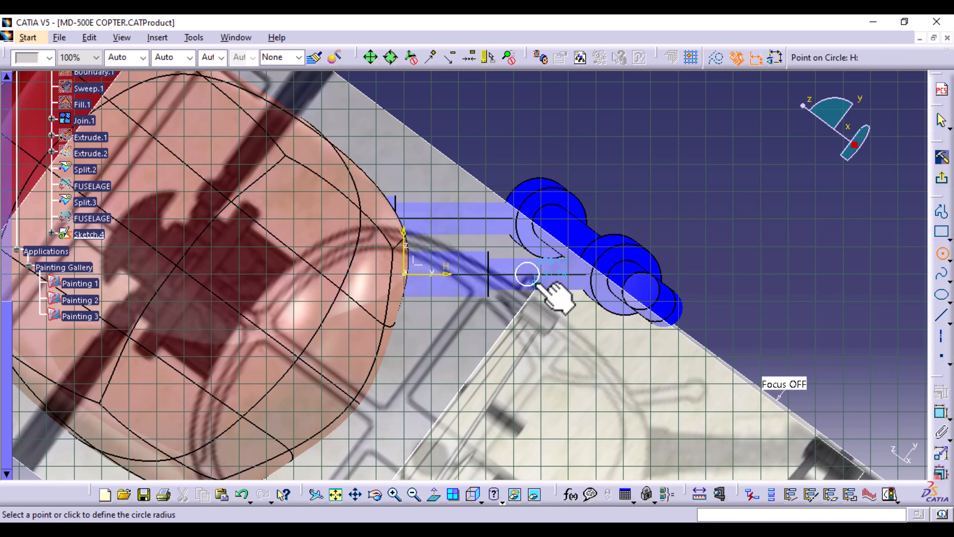
left_click(535, 278)
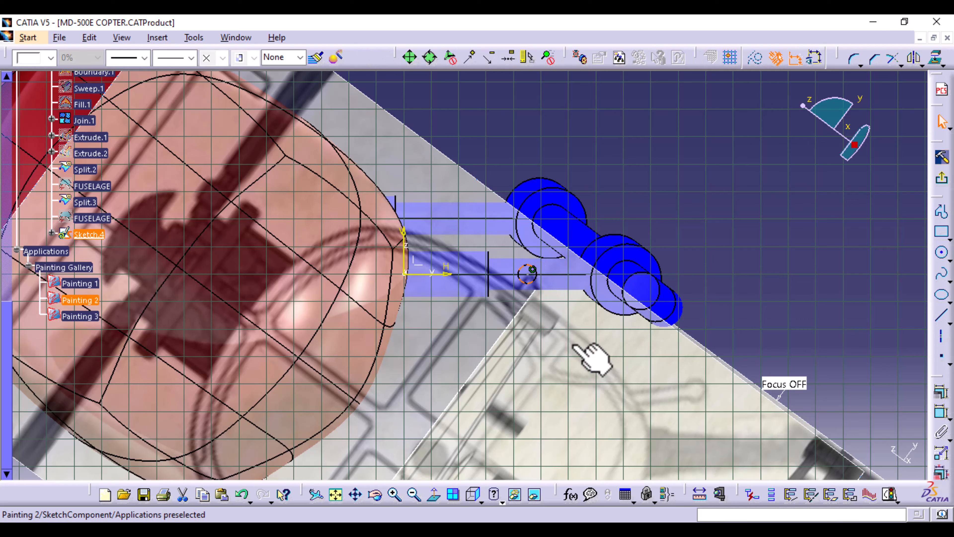
middle_click_drag(579, 358, 576, 281)
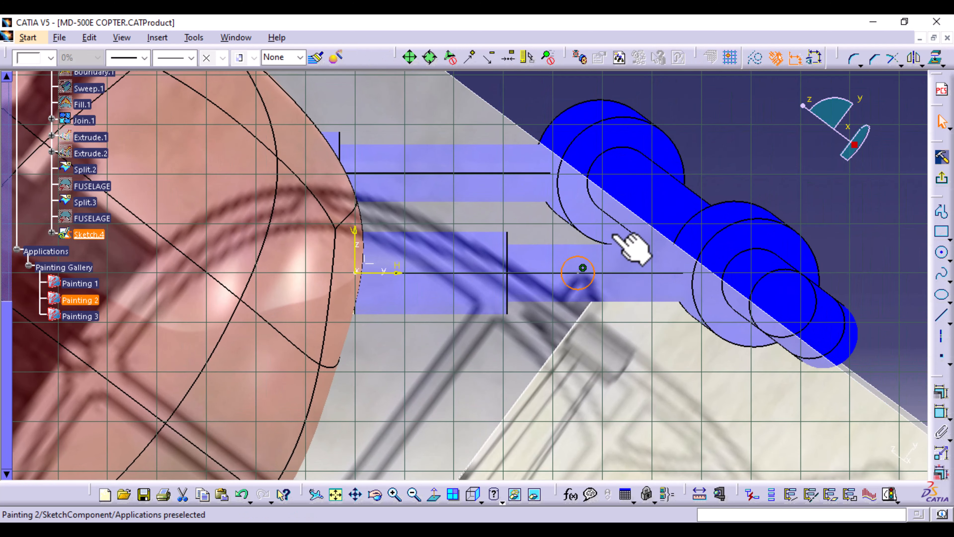
left_click(941, 413)
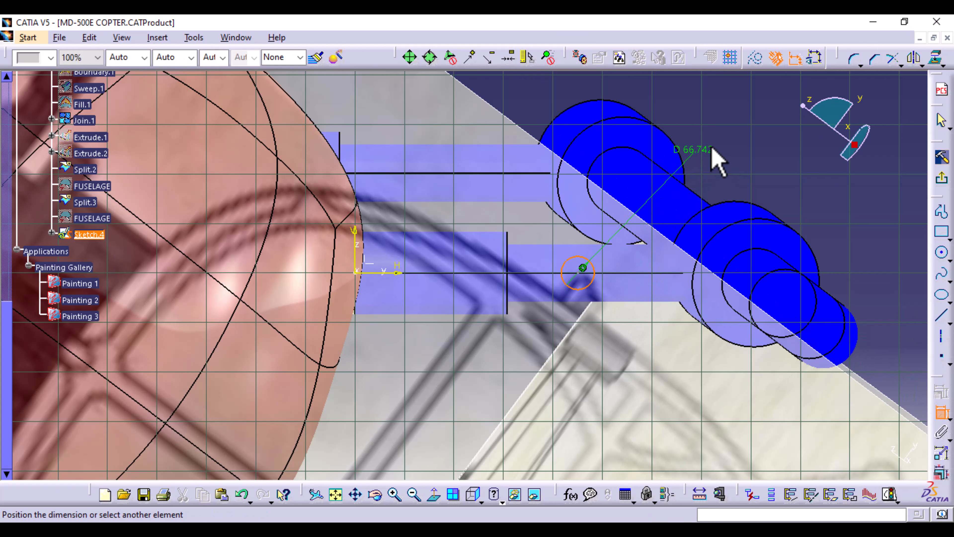
left_click(543, 96)
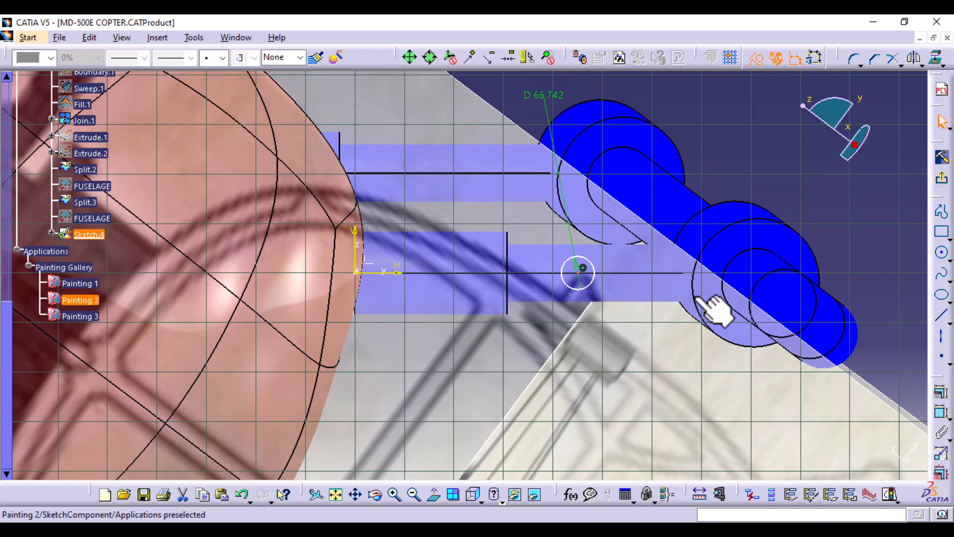
Move the sketched circle up along the strut, just below the larger sleeve, checking its position in the side view
left_click(474, 500)
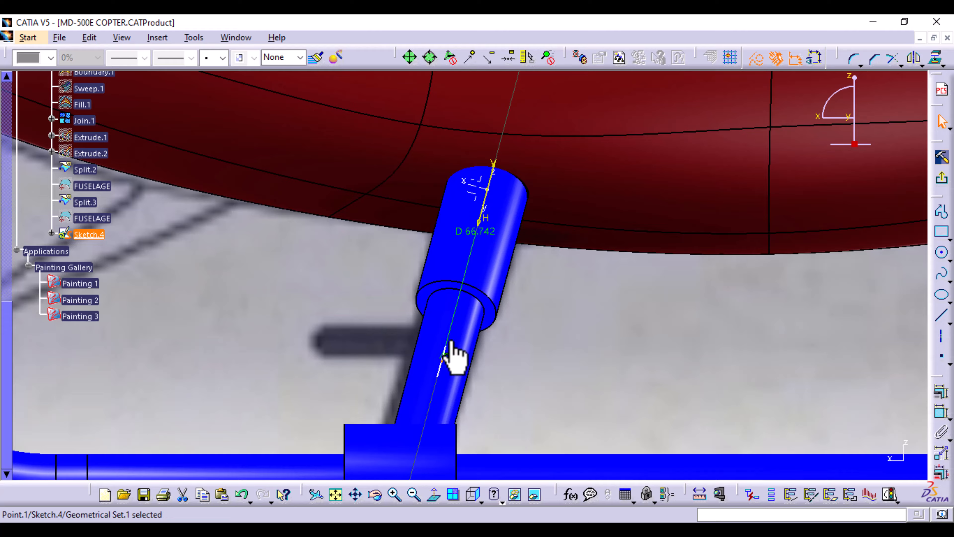
middle_click_drag(405, 338, 414, 364)
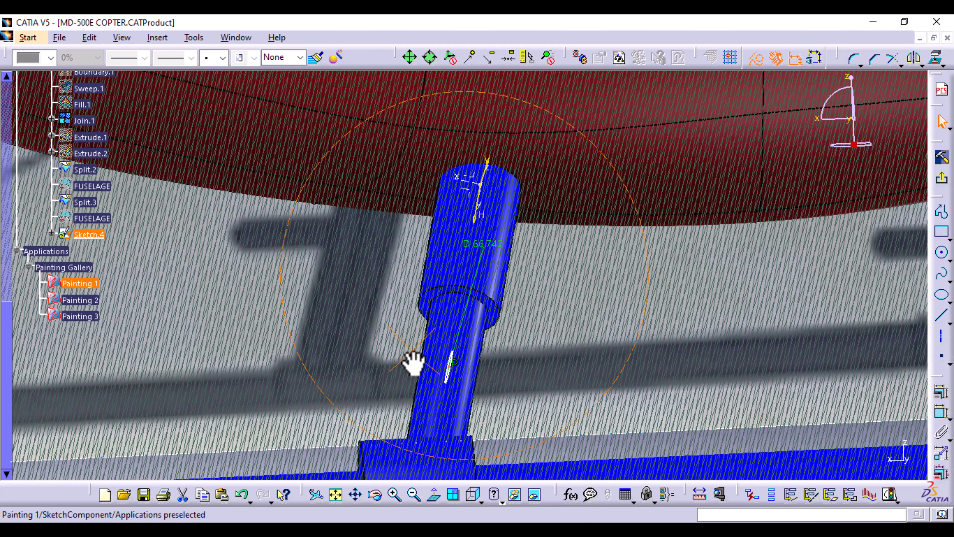
mouse_move(448, 368)
left_mouse_down()
mouse_move(449, 355)
mouse_move(459, 387)
left_mouse_up()
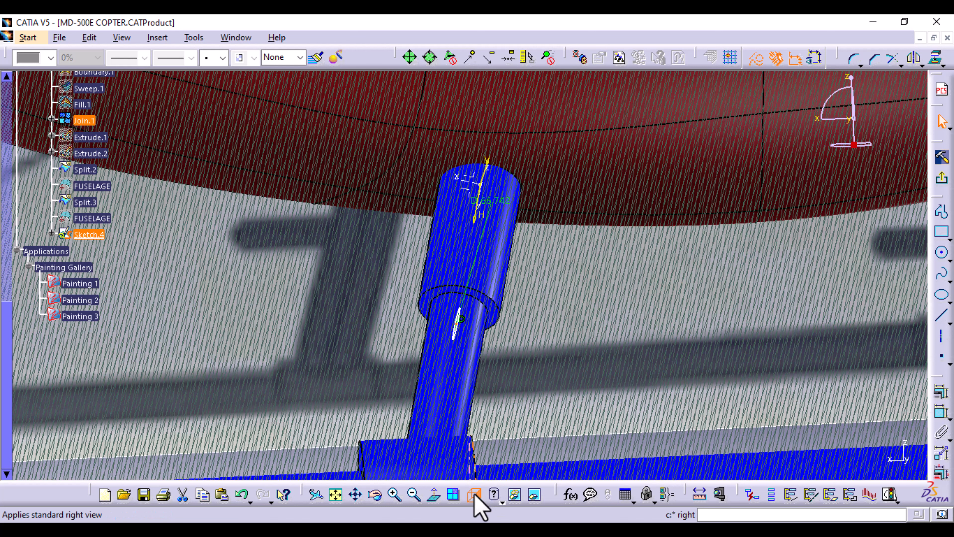
left_click(475, 495)
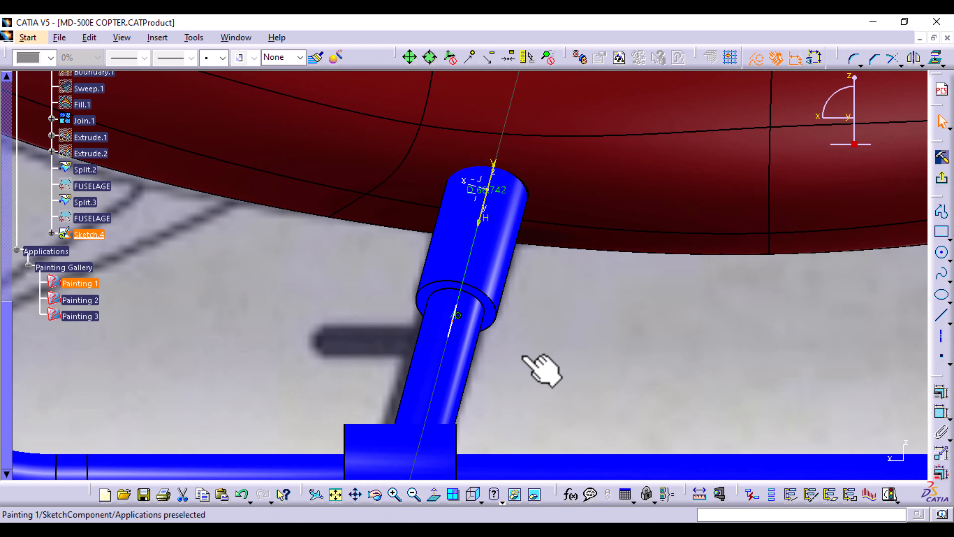
Dimension the distance from the sketch origin to the circle's centre along the strut
left_click(942, 413)
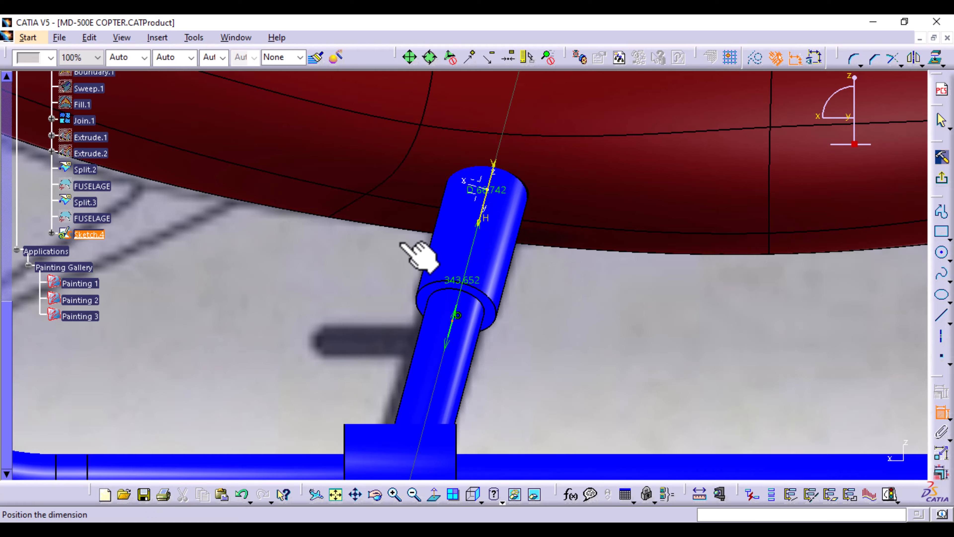
mouse_move(411, 249)
middle_mouse_down()
mouse_move(432, 226)
mouse_move(511, 280)
mouse_move(485, 277)
middle_mouse_up()
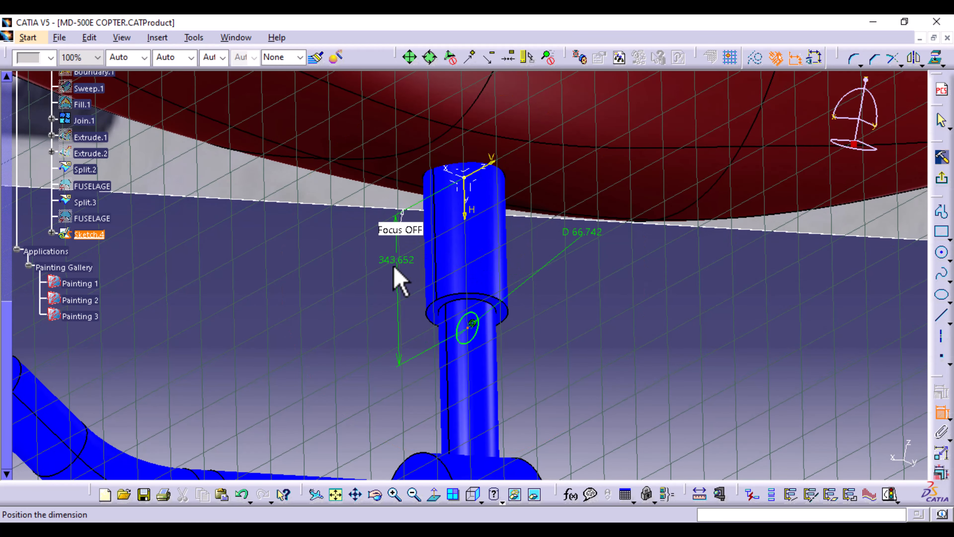
left_click(388, 276)
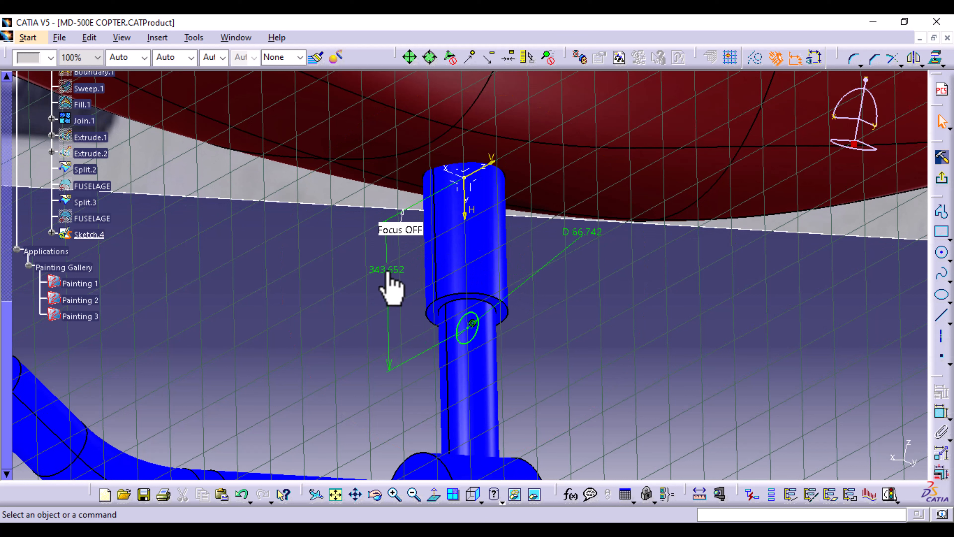
Set the distance from the sketch origin to the circle's centre along the strut to 397.652 mm
double_click(387, 276)
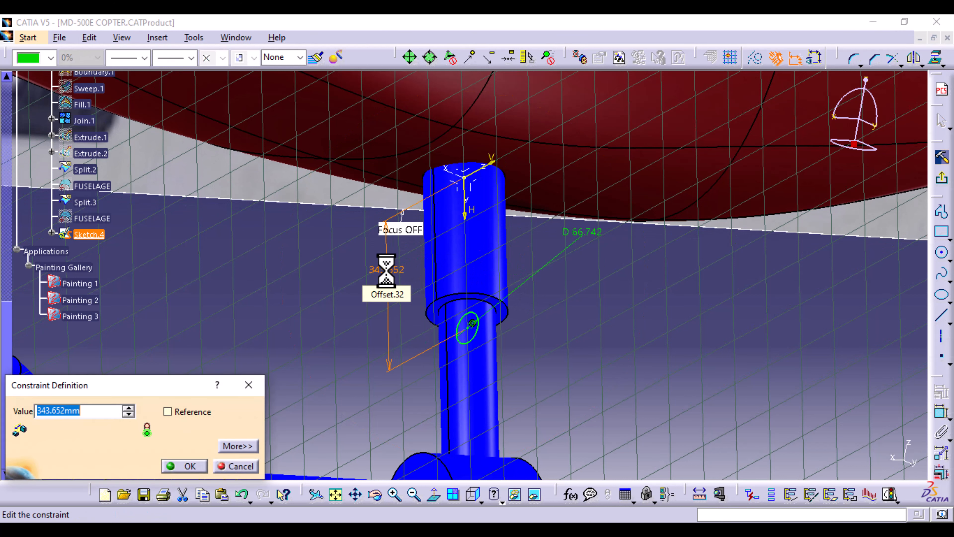
left_click(473, 493)
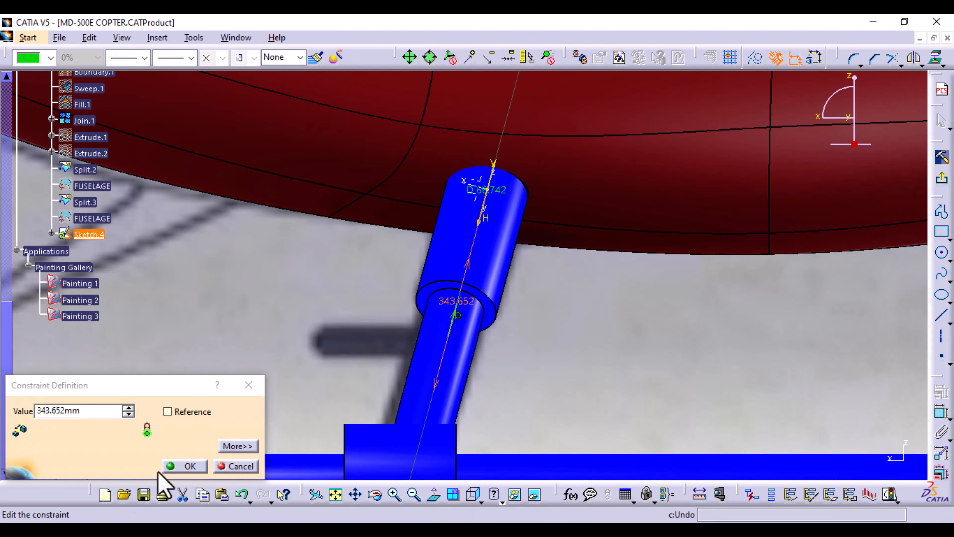
left_click(128, 415)
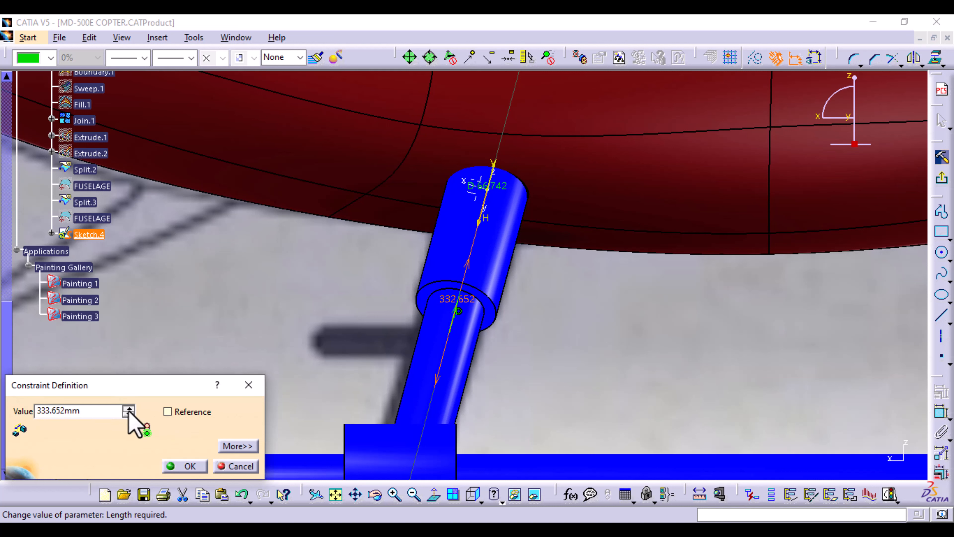
left_click(129, 410)
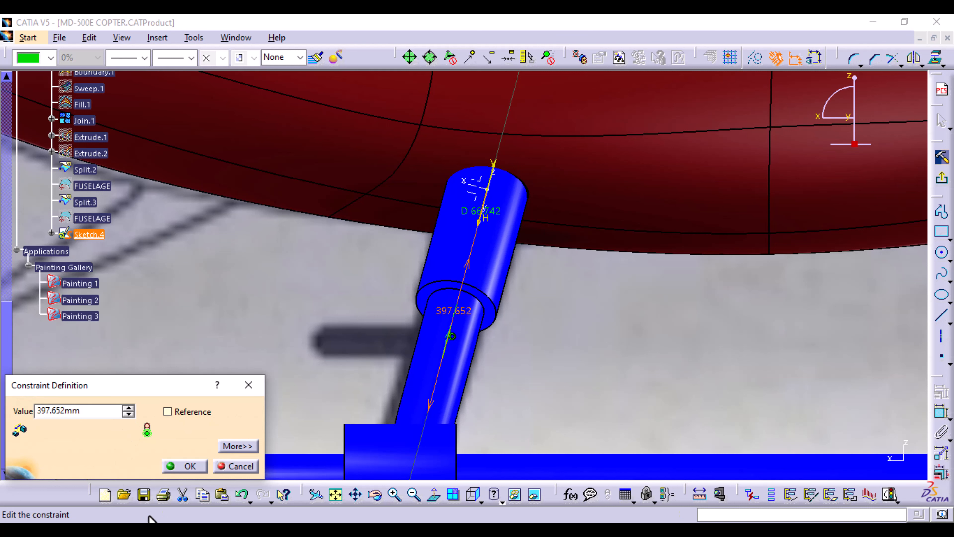
left_click(189, 466)
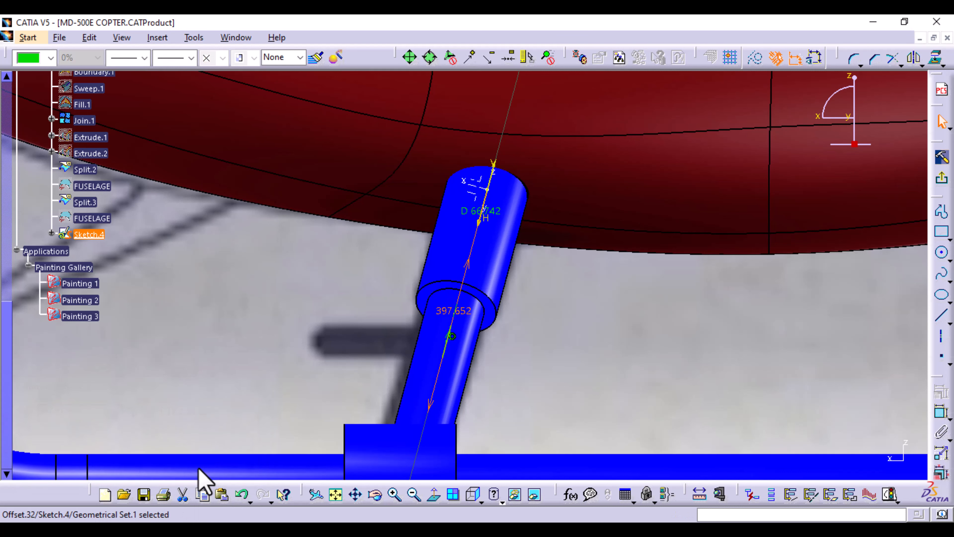
left_click(543, 380)
Set the sketched circle's diameter to 50 mm
middle_click_drag(522, 405, 547, 295)
middle_click_drag(579, 376, 620, 290)
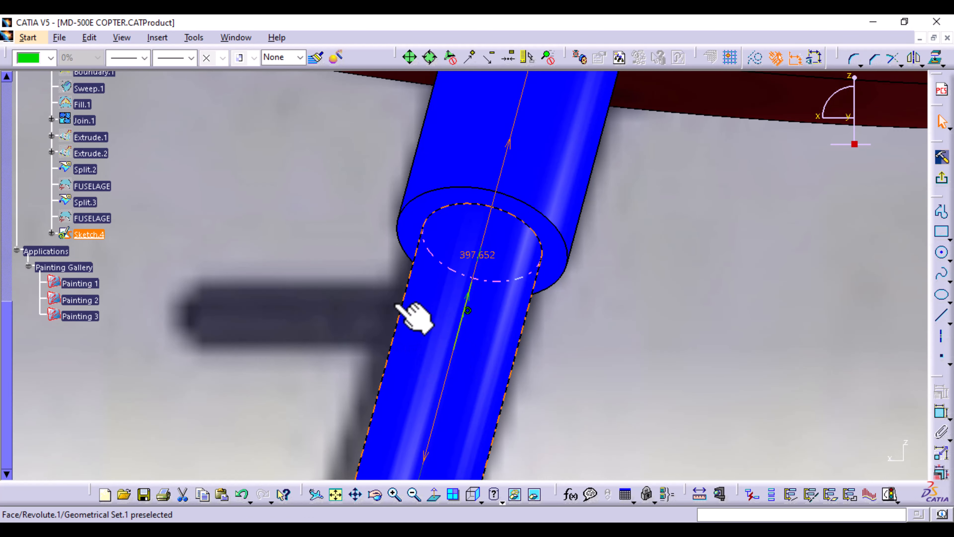
left_click(466, 339)
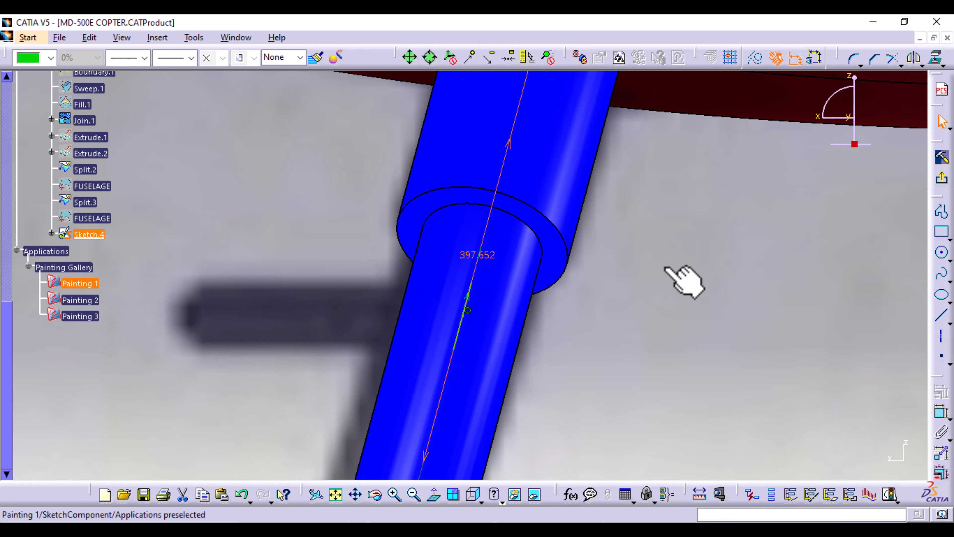
middle_click_drag(658, 288, 588, 347)
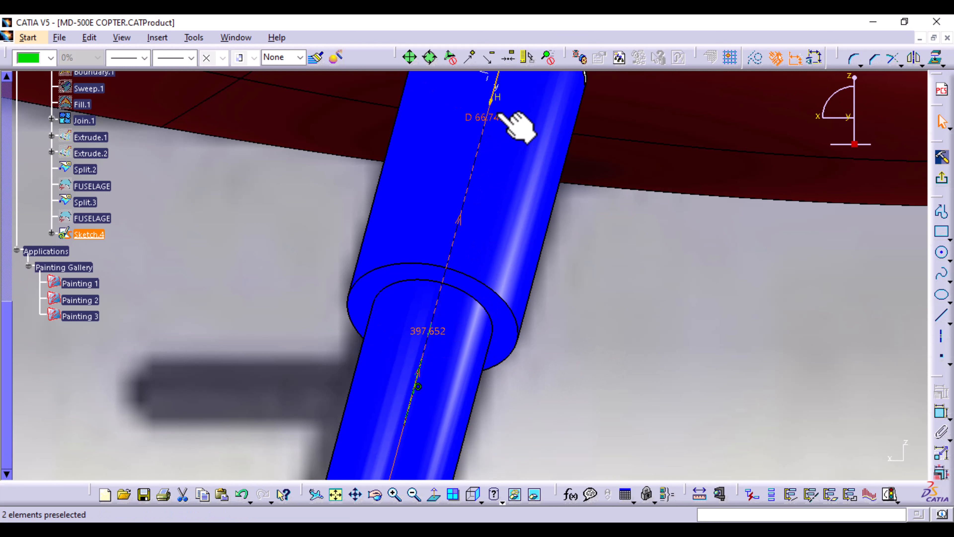
left_click(493, 138)
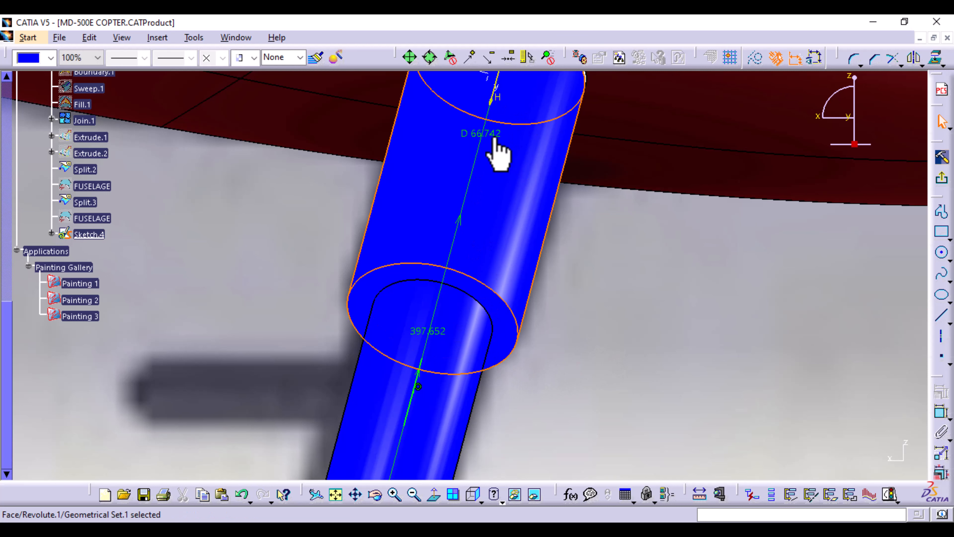
double_click(492, 133)
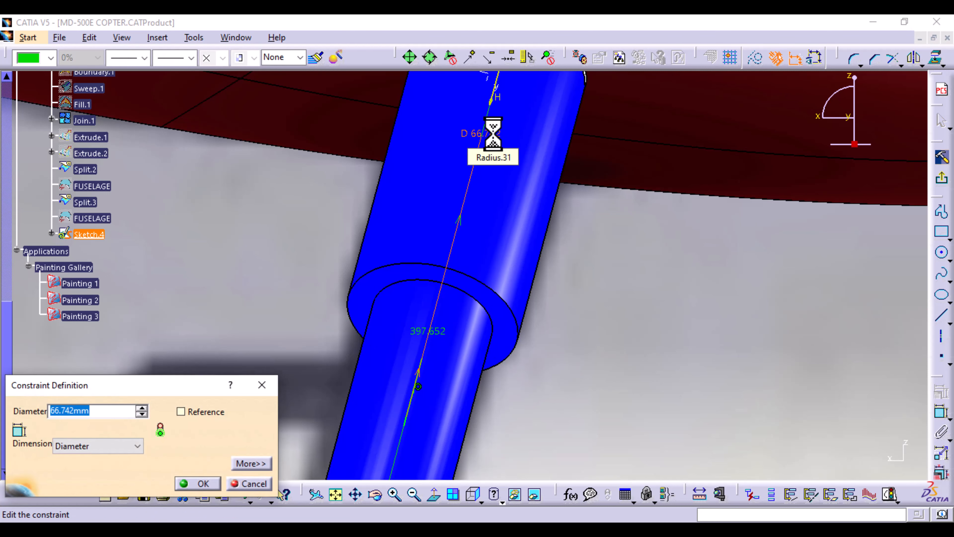
type("50")
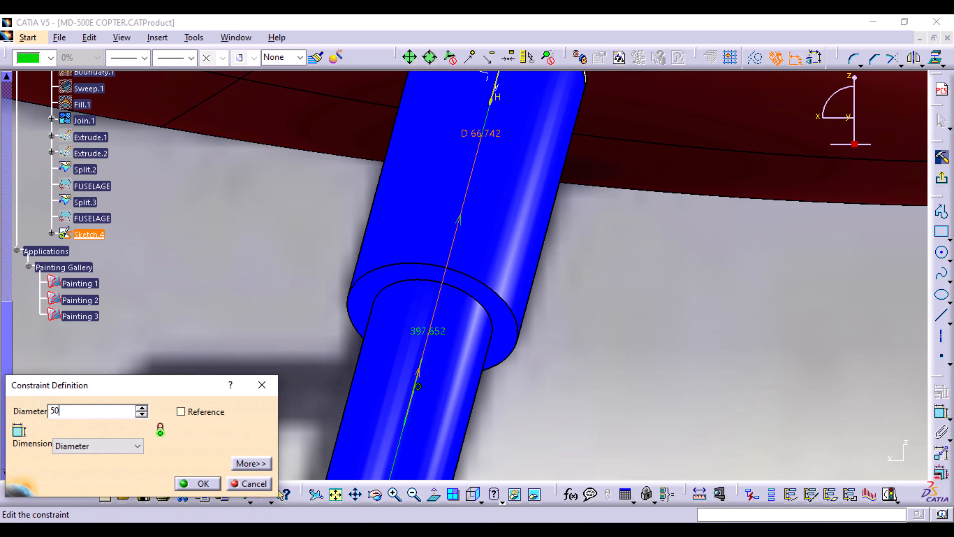
left_click(208, 486)
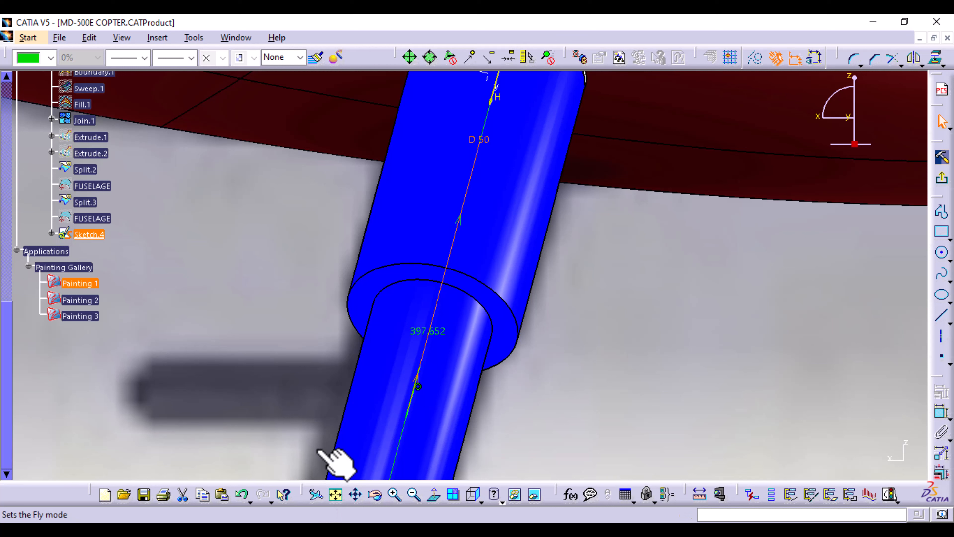
Set the sketched circle's diameter to 55 mm and exit the sketch
double_click(483, 139)
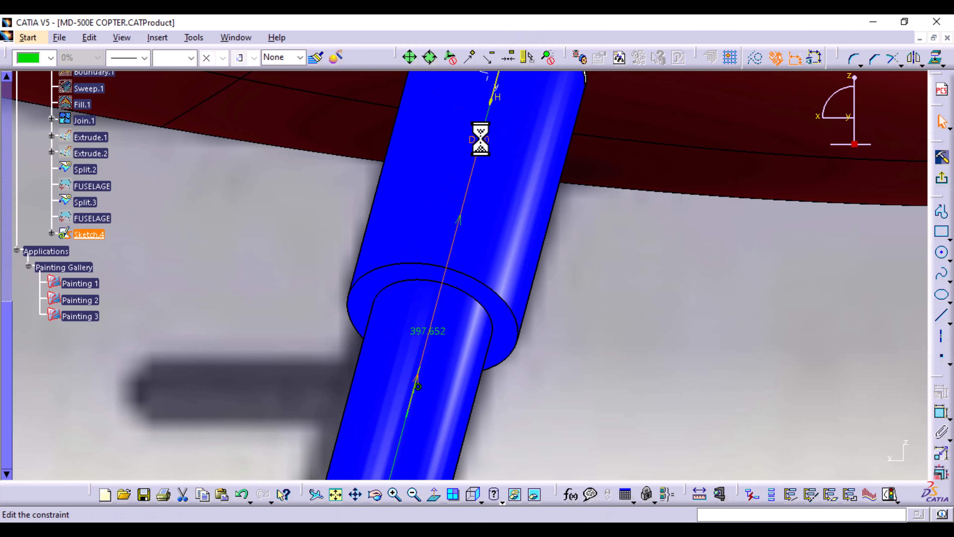
type("55")
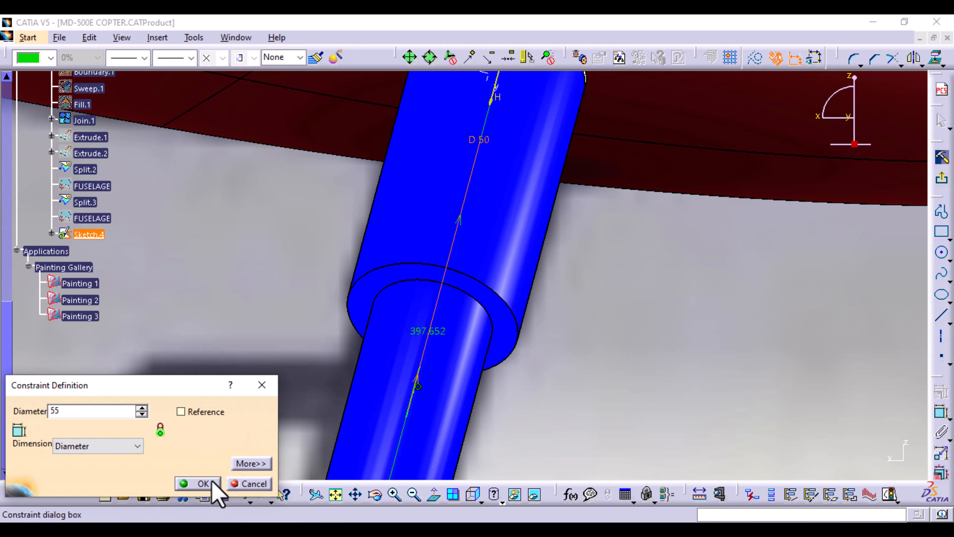
left_click(213, 482)
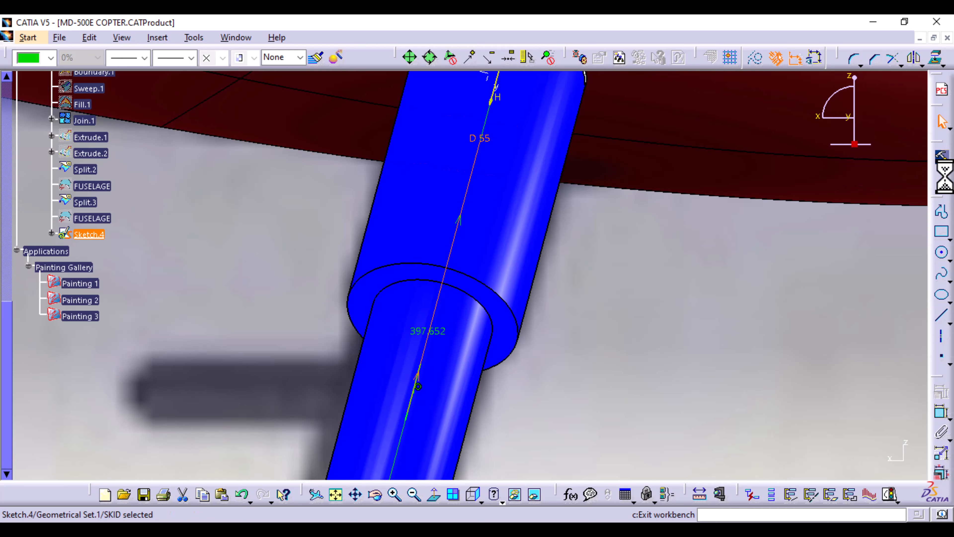
left_click(942, 154)
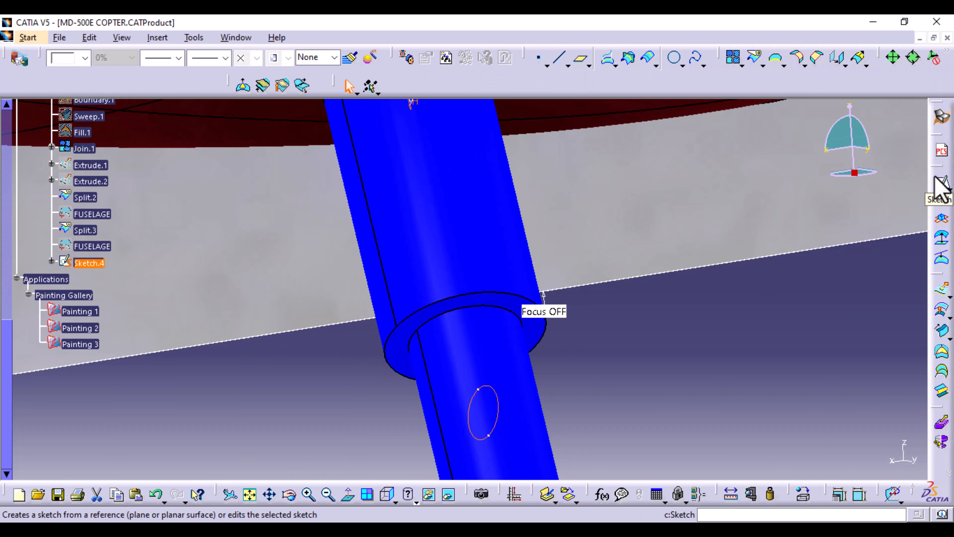
Start extruding the circle sketch as a surface up to the strut surface Revolute.1, with the second limit at about -191 mm
middle_click_drag(602, 311, 588, 445)
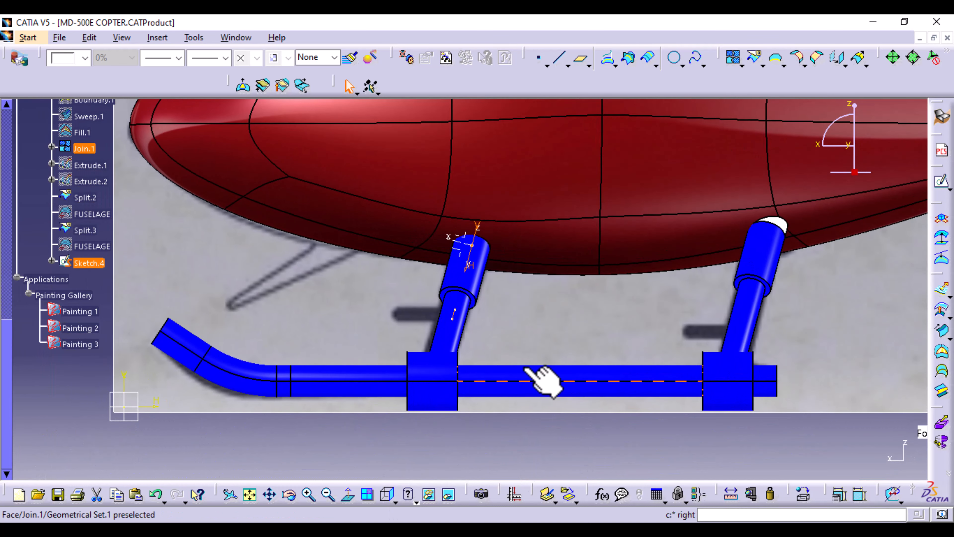
middle_click_drag(545, 379, 561, 226)
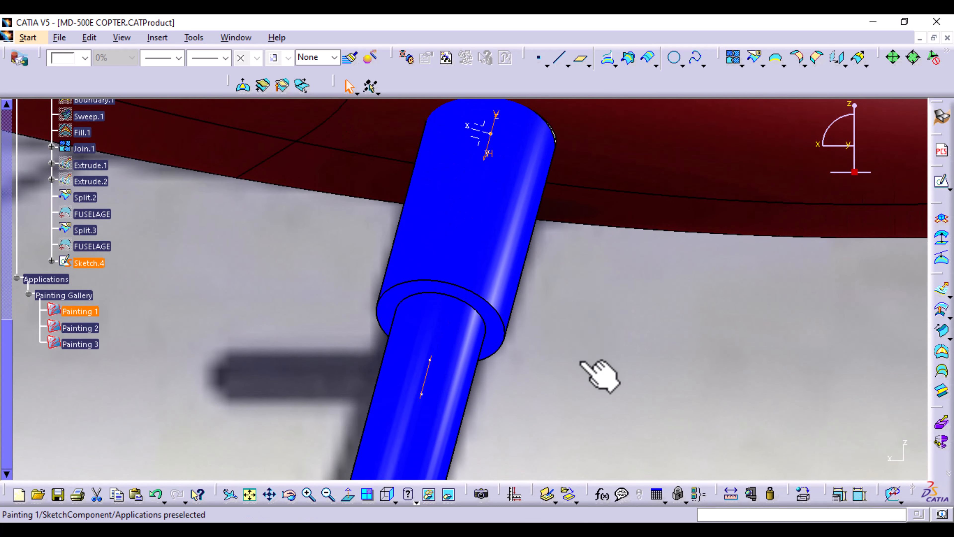
middle_click_drag(501, 398, 523, 335)
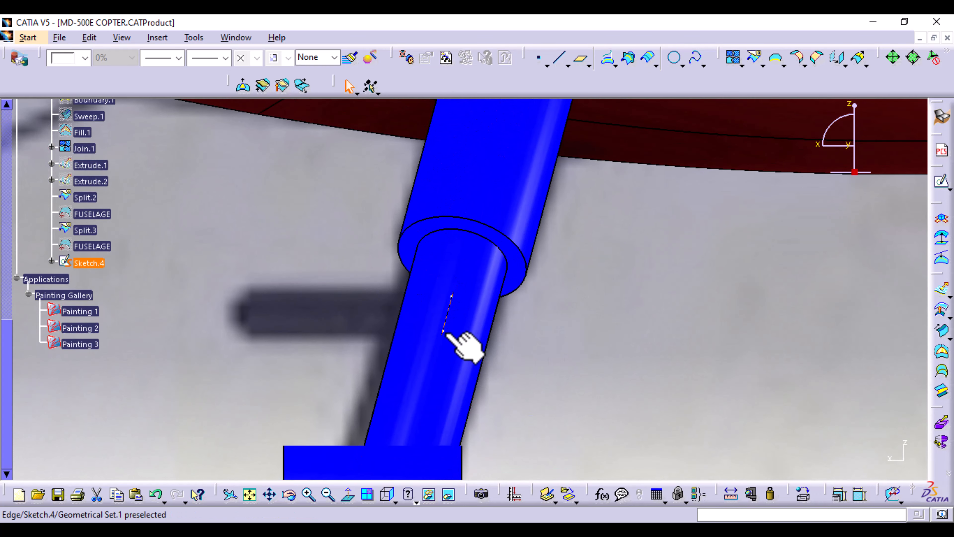
left_click(447, 324)
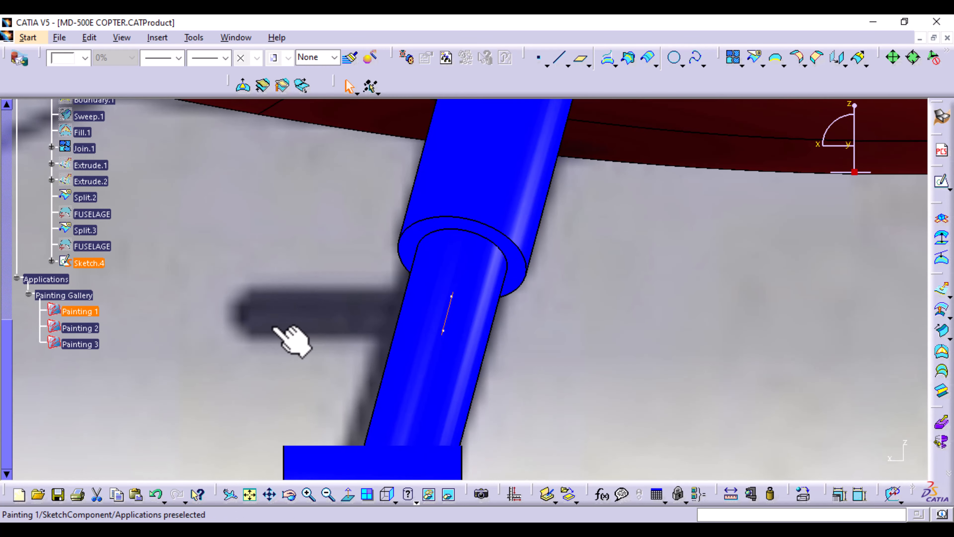
left_click(943, 291)
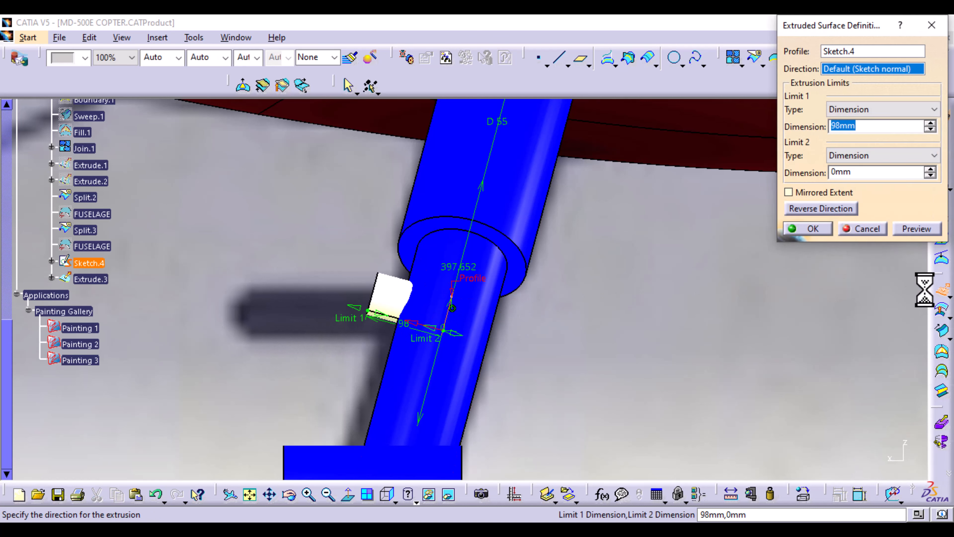
left_click(932, 109)
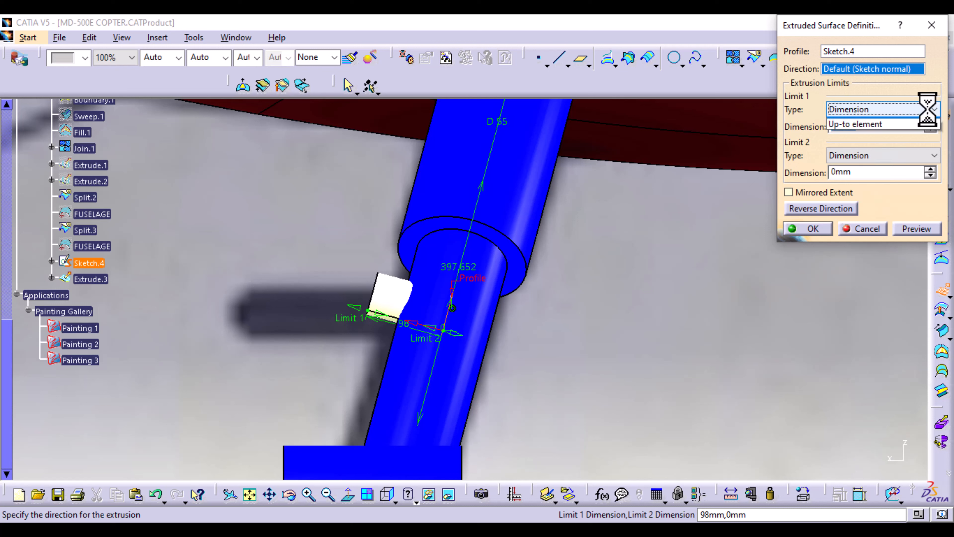
left_click(893, 135)
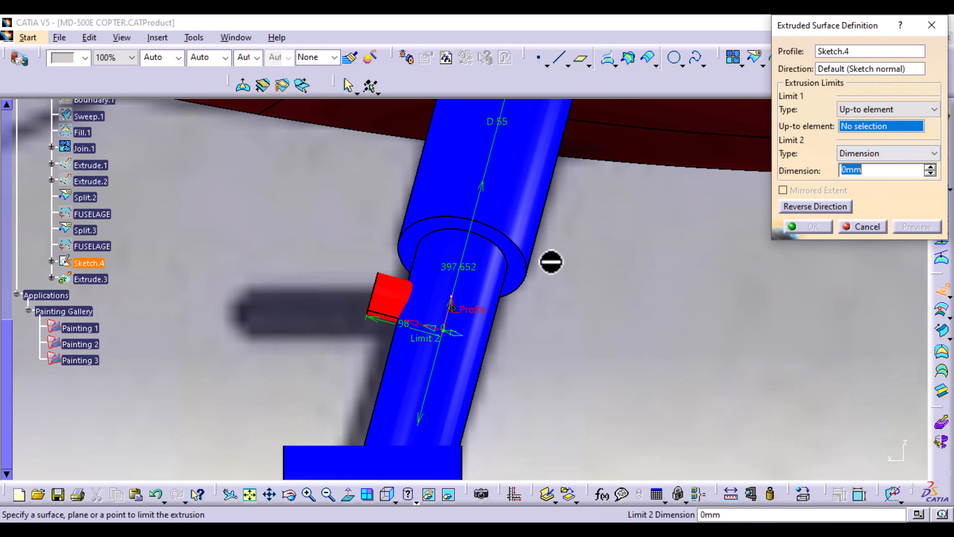
left_click(430, 304)
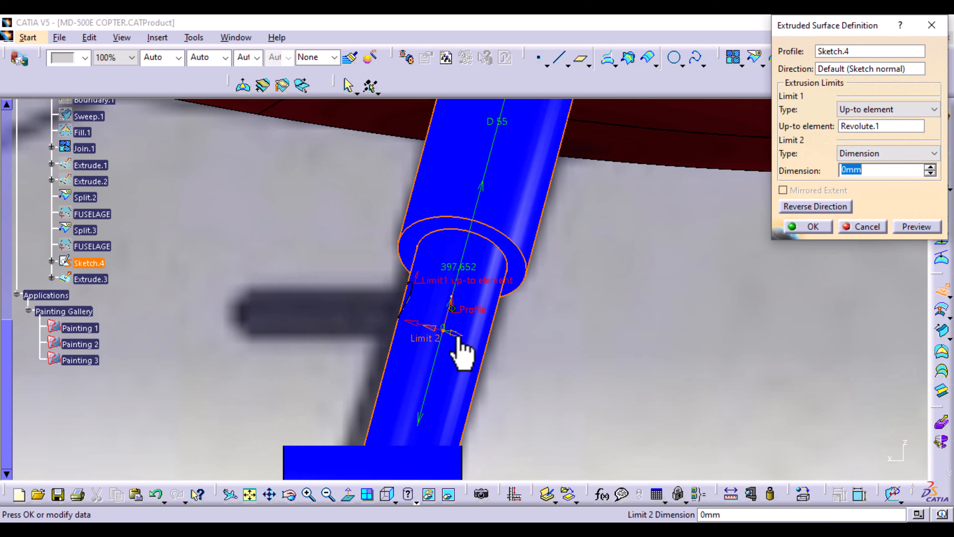
left_click_drag(458, 337, 302, 343)
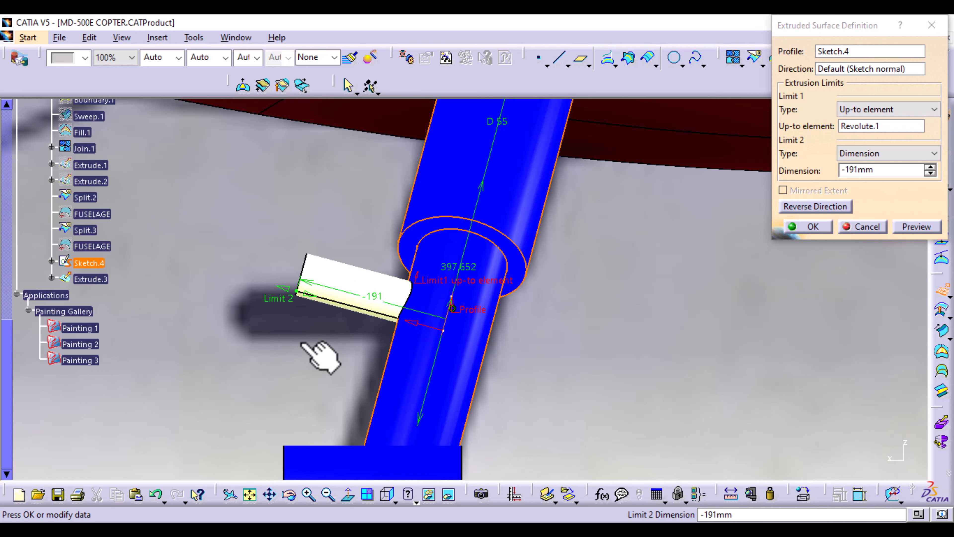
Set the extrusion direction to the X component, extend the second limit to -279 mm, and create the surface
left_click(848, 69)
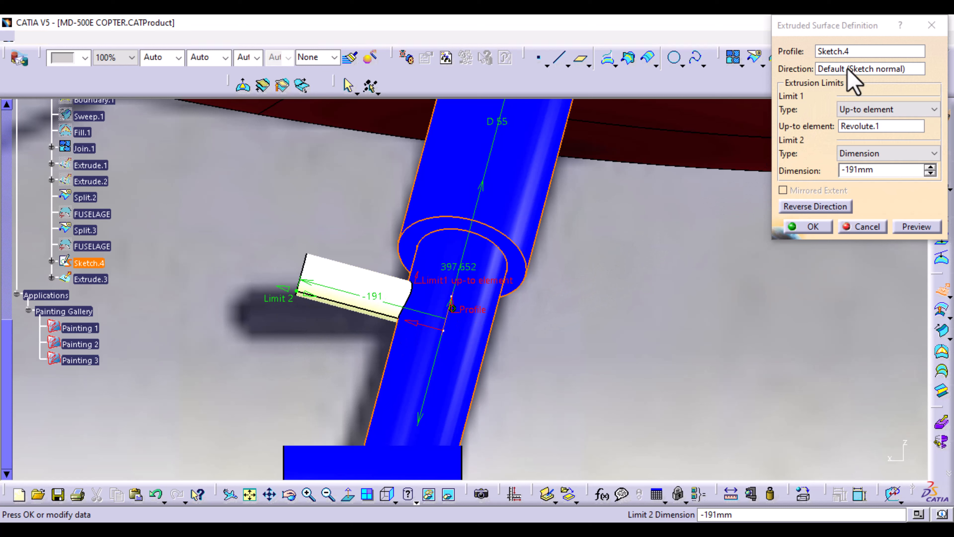
right_click(852, 77)
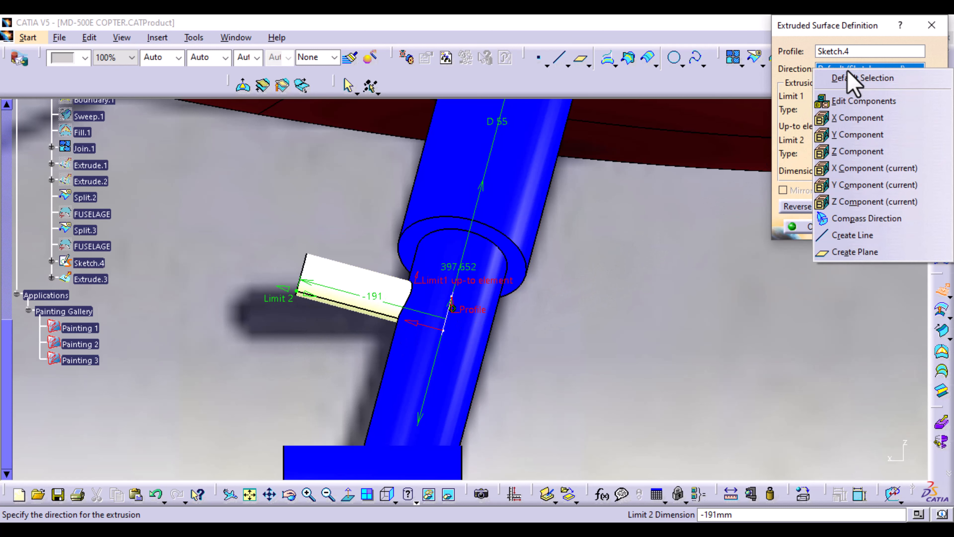
left_click(861, 118)
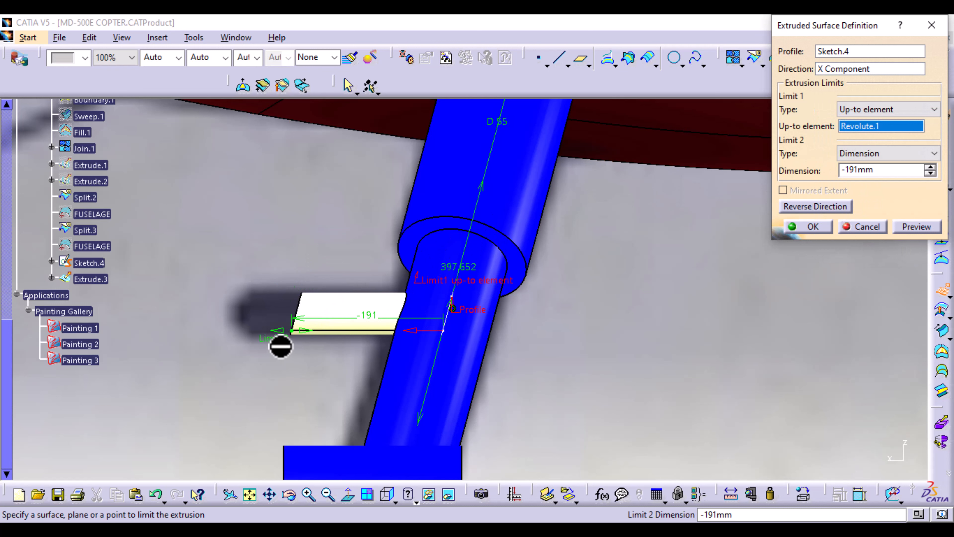
left_click_drag(281, 333, 208, 362)
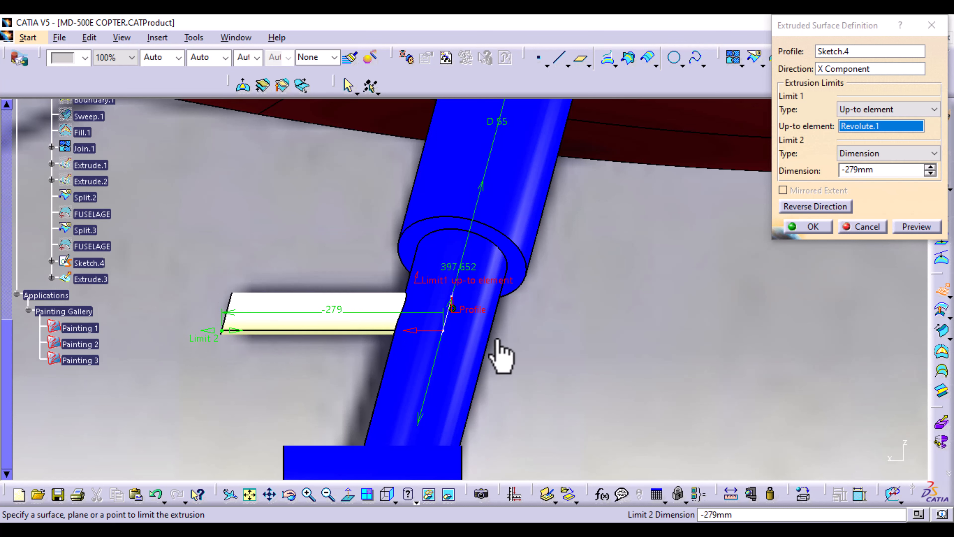
left_click(811, 227)
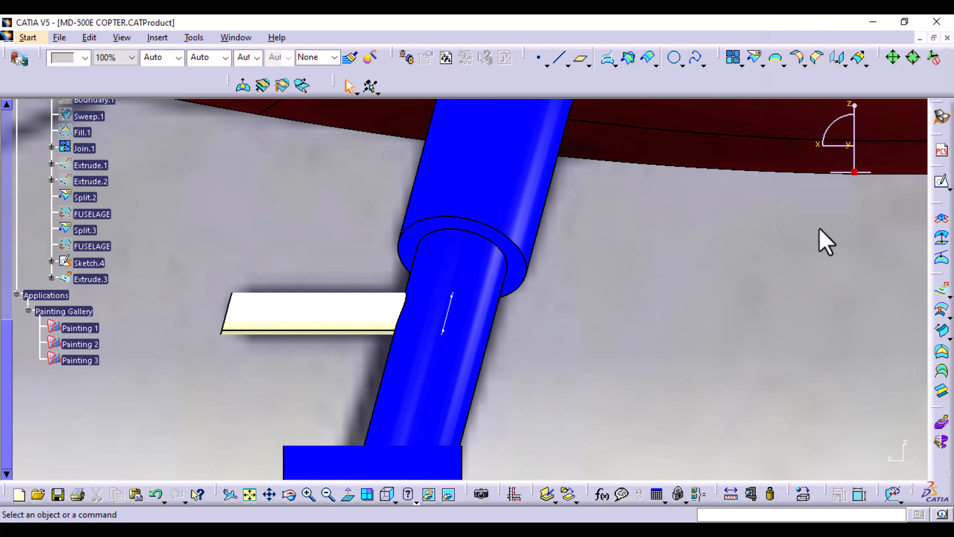
Cap the open front end of the extruded tube with a Fill surface on its end edge
middle_click_drag(646, 305, 650, 297)
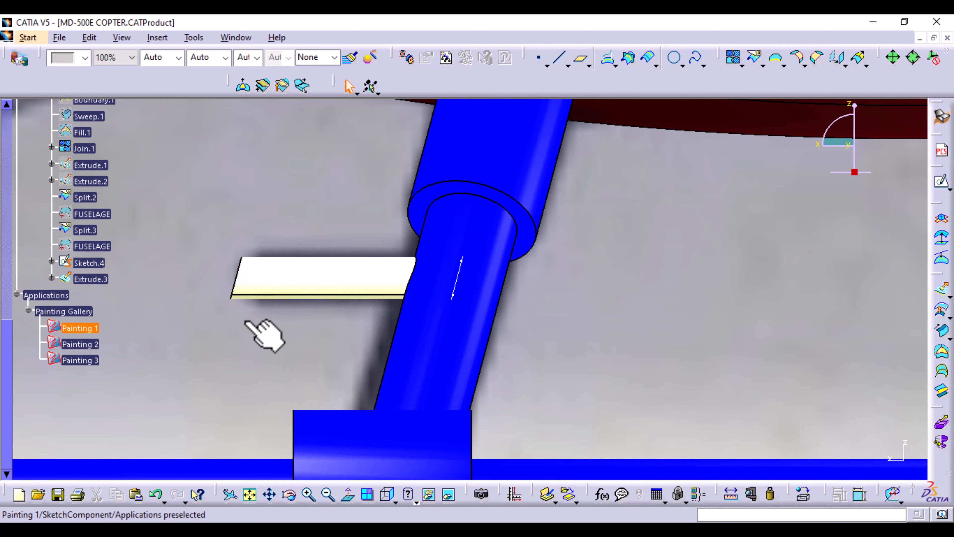
middle_click_drag(345, 348, 330, 391)
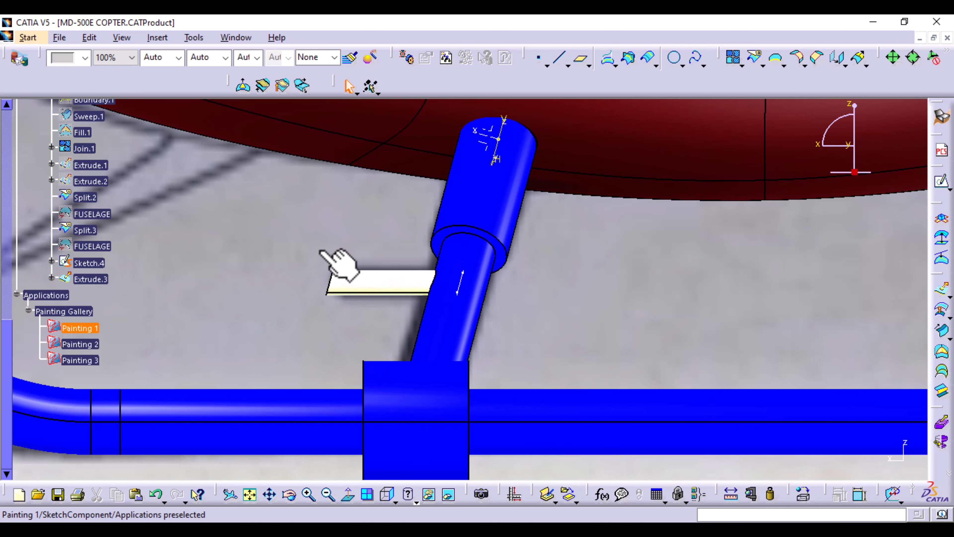
middle_click_drag(335, 260, 383, 277)
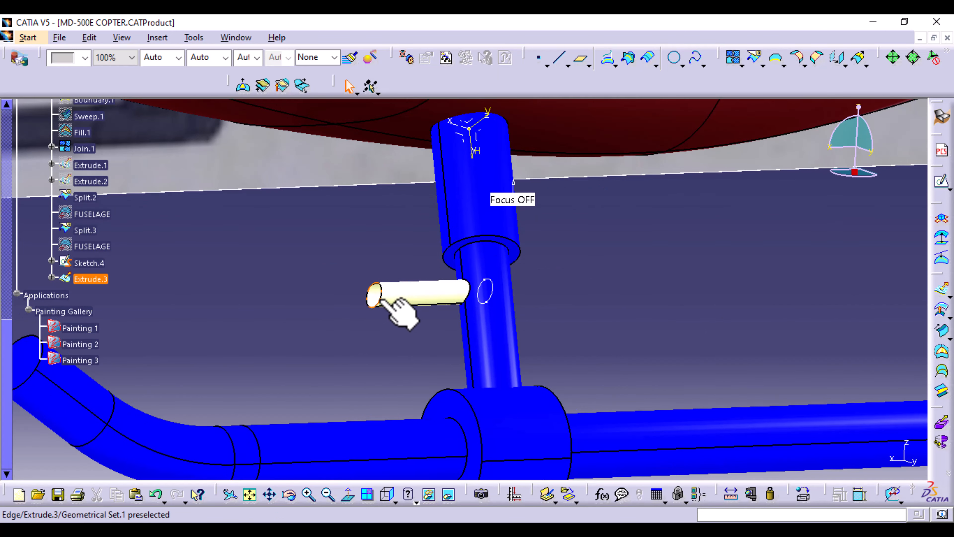
left_click(373, 296)
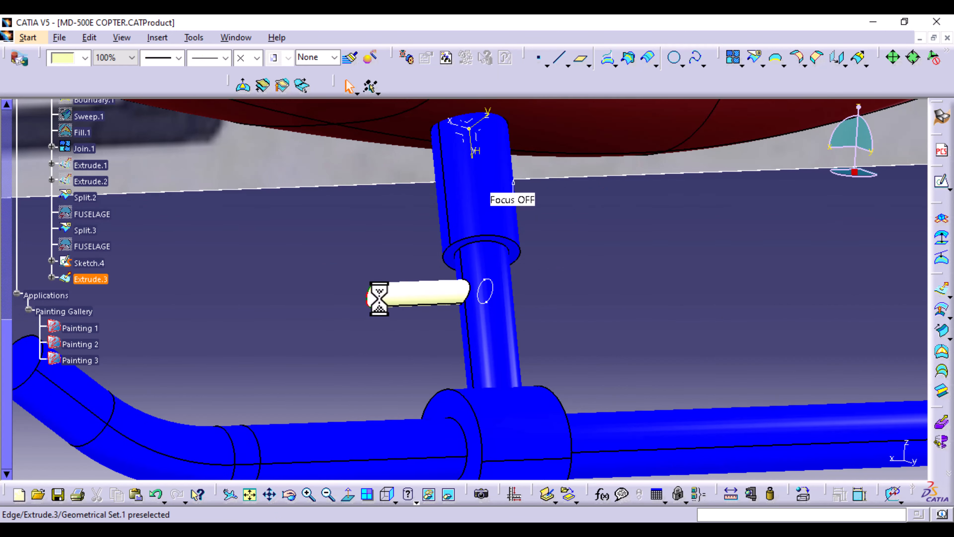
left_click(943, 355)
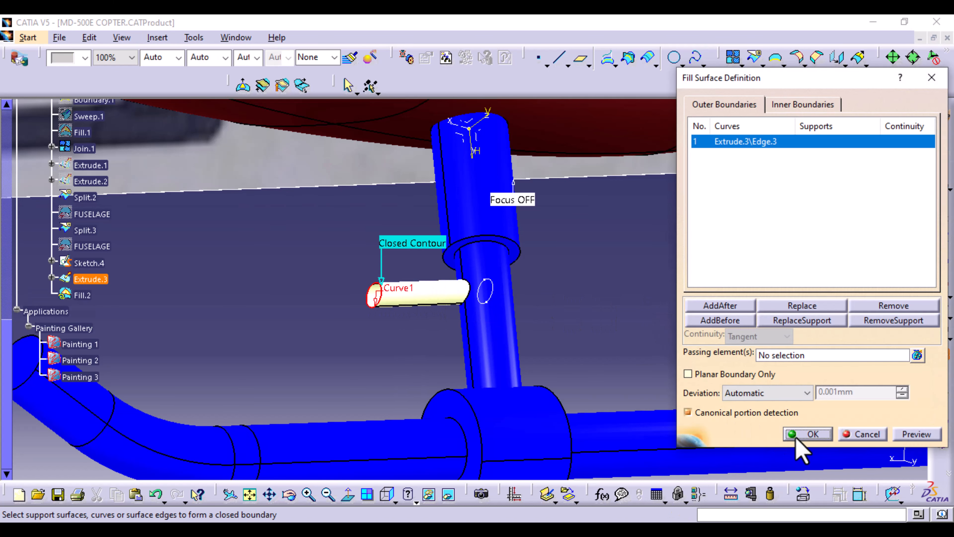
left_click(804, 430)
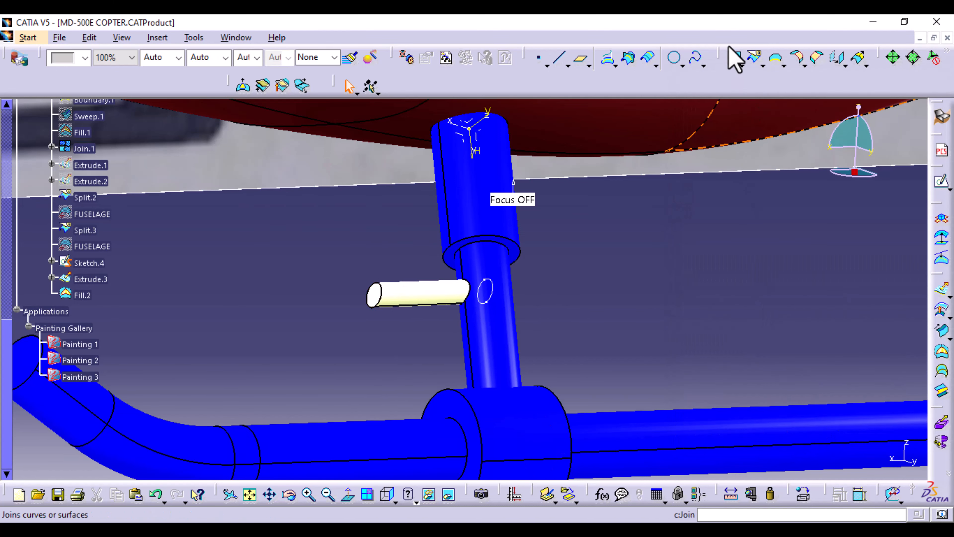
left_click(157, 37)
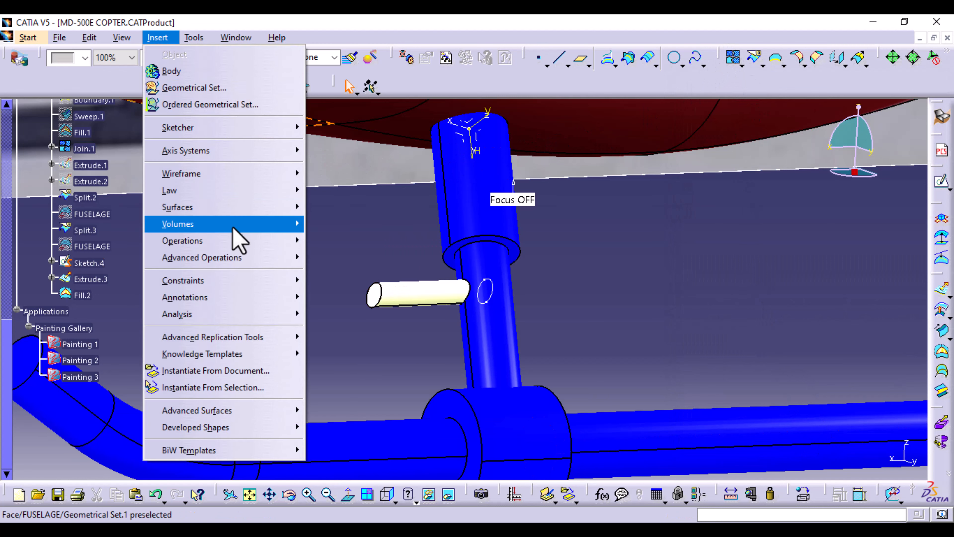
mouse_move(238, 243)
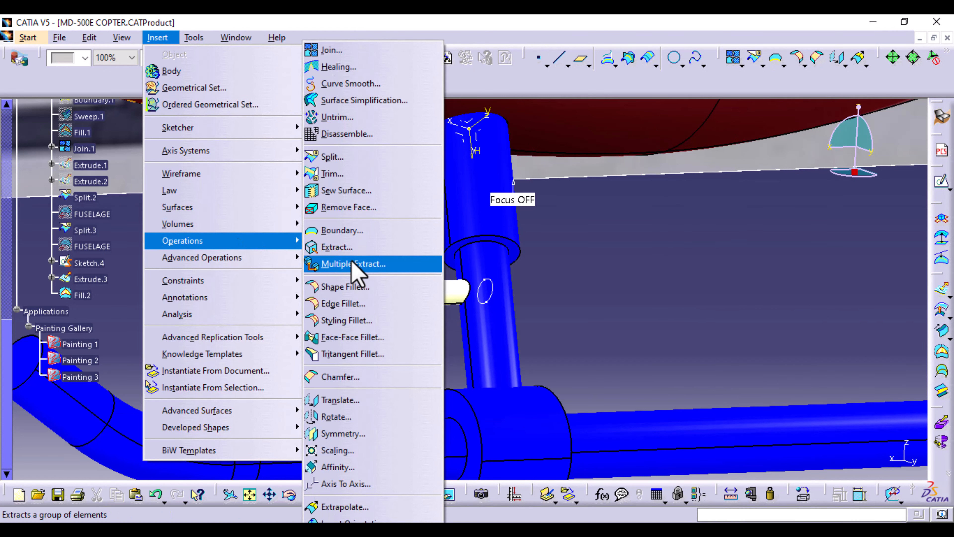
left_click(353, 303)
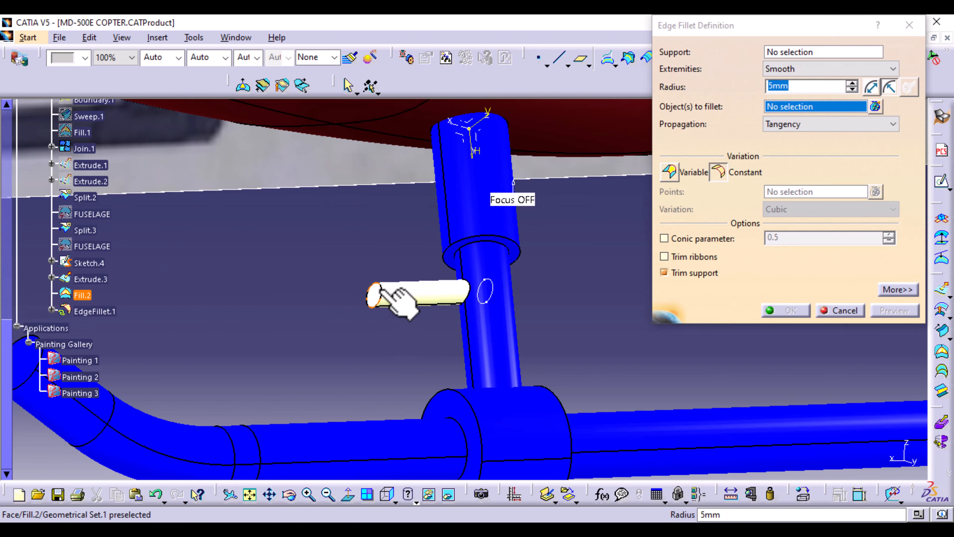
left_click(394, 294)
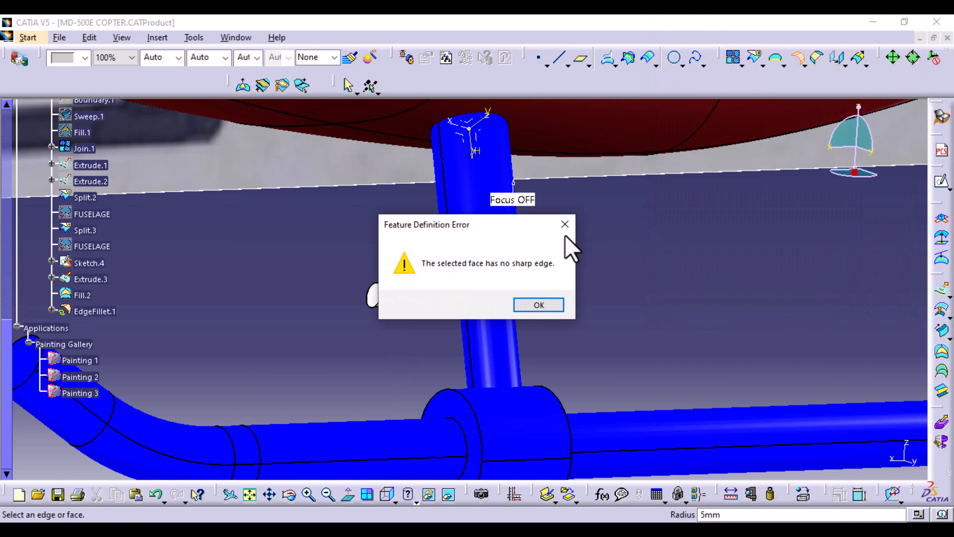
left_click(566, 226)
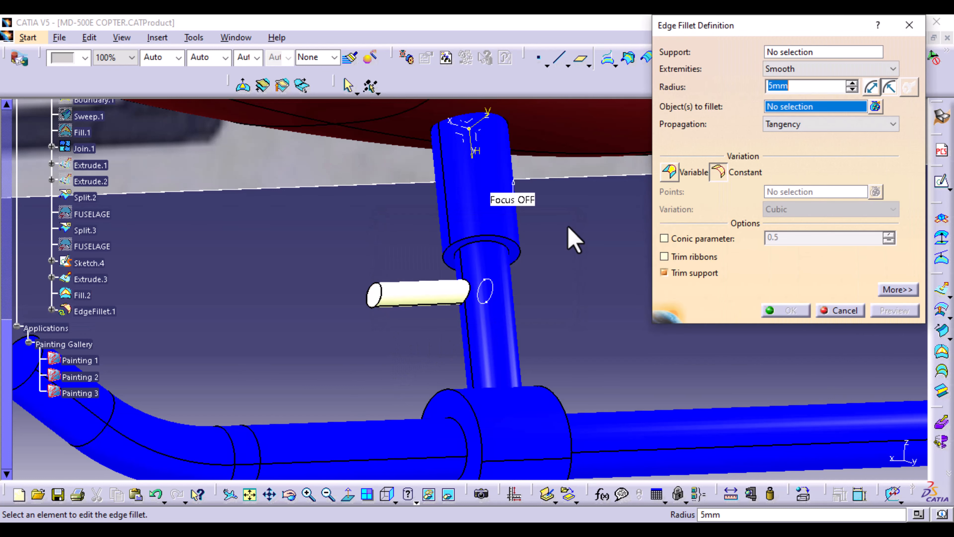
left_click(858, 310)
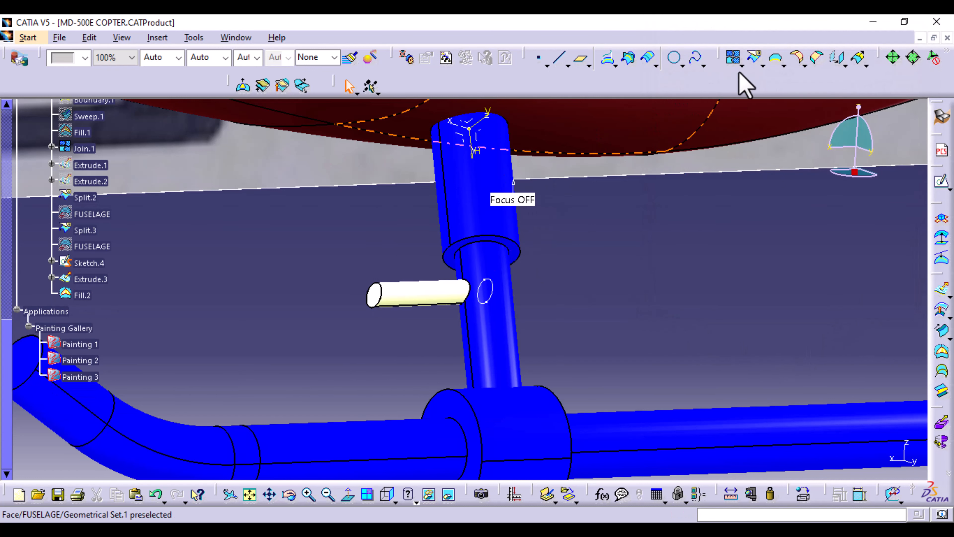
Join the end cap Fill.2 and the tube surface Extrude.3 into one surface
left_click(734, 57)
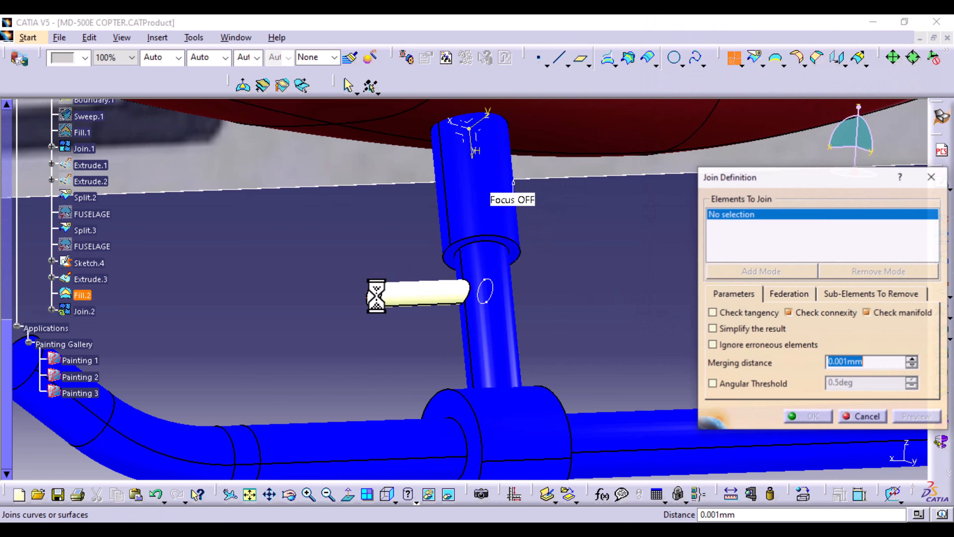
left_click(406, 297)
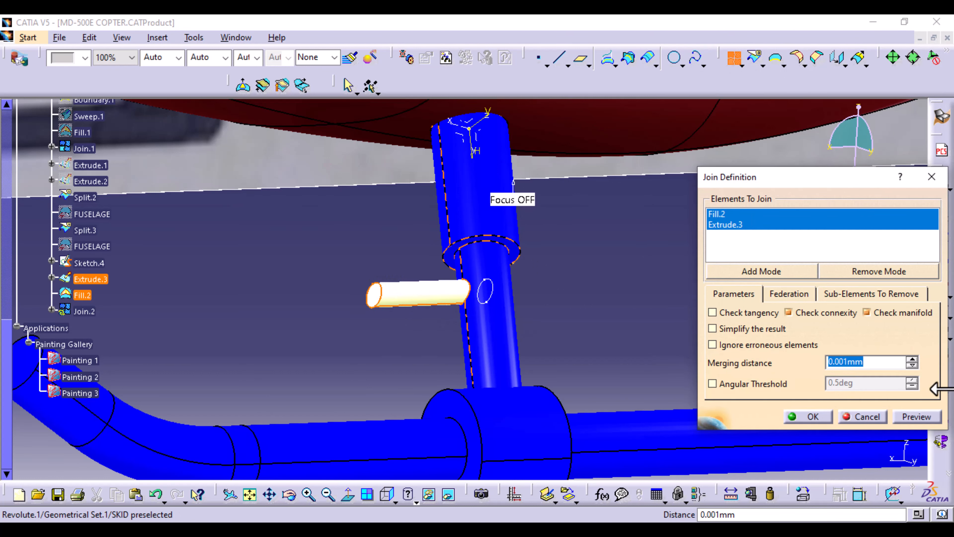
left_click(919, 418)
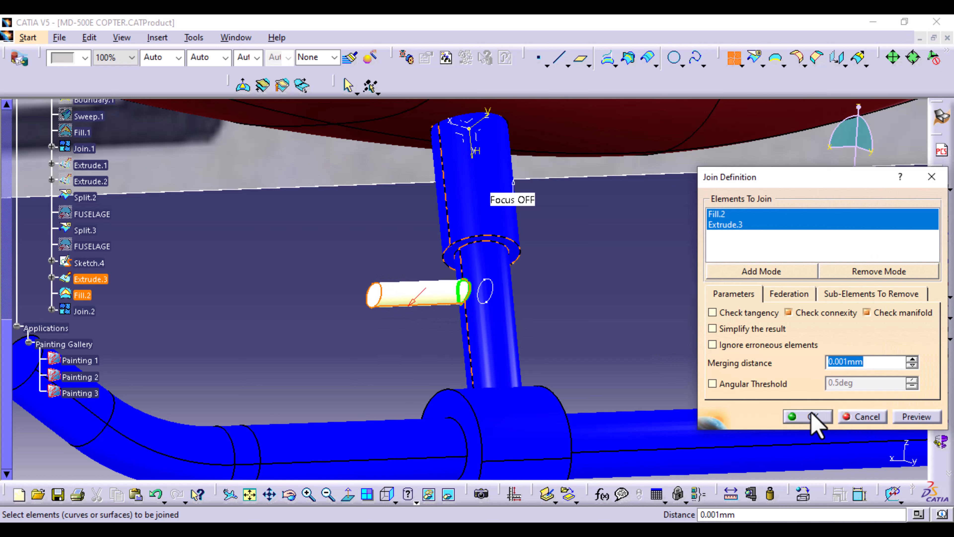
left_click(808, 414)
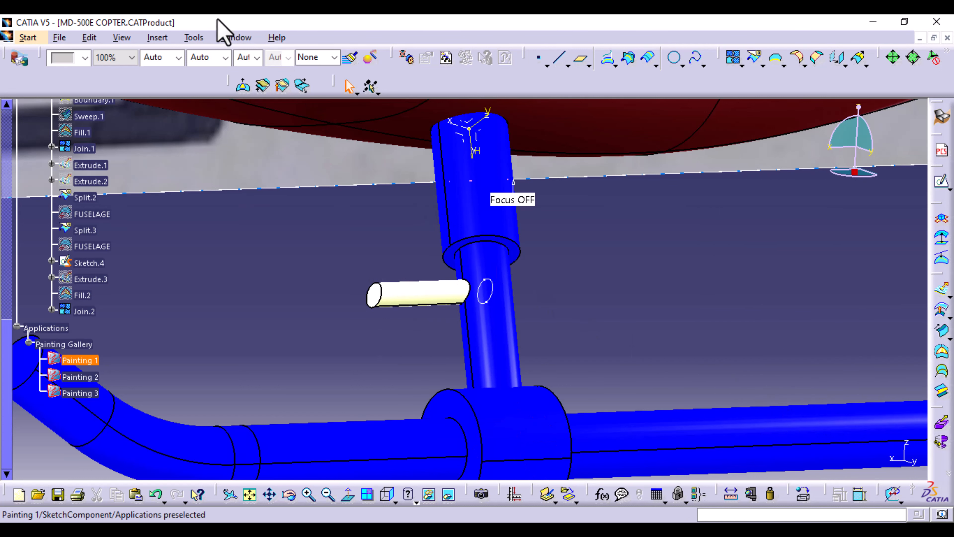
Round the tube's capped end with a 15 mm edge fillet on the cap face of Join.2
left_click(158, 37)
mouse_move(221, 258)
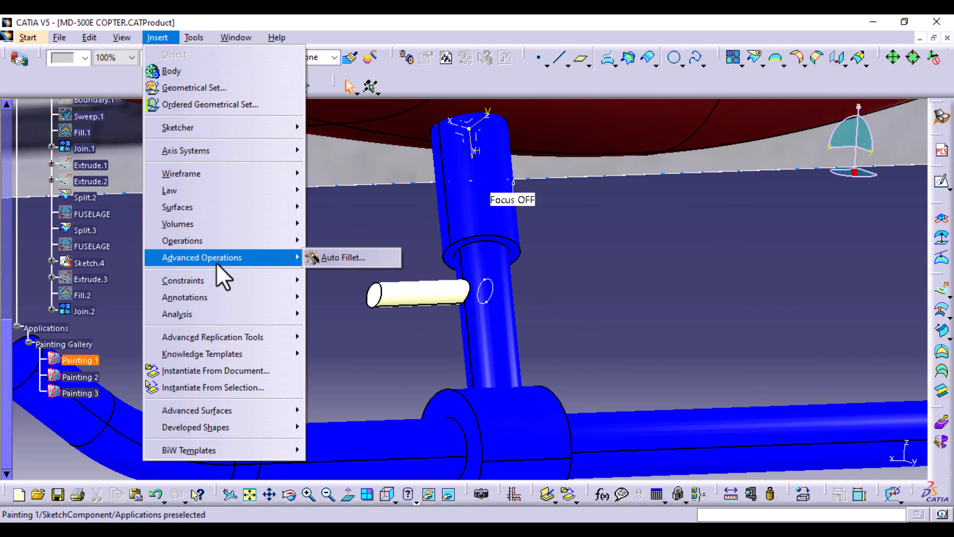
mouse_move(225, 240)
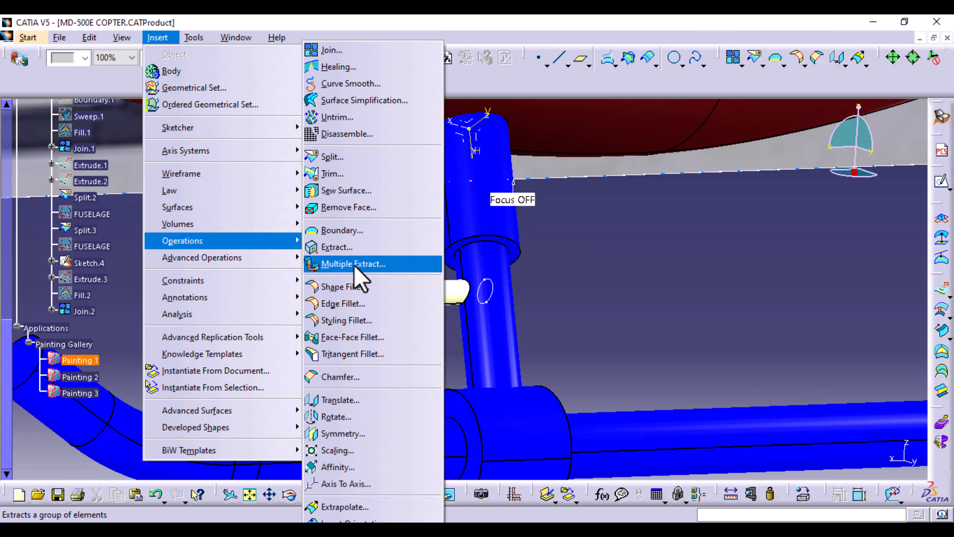
left_click(342, 304)
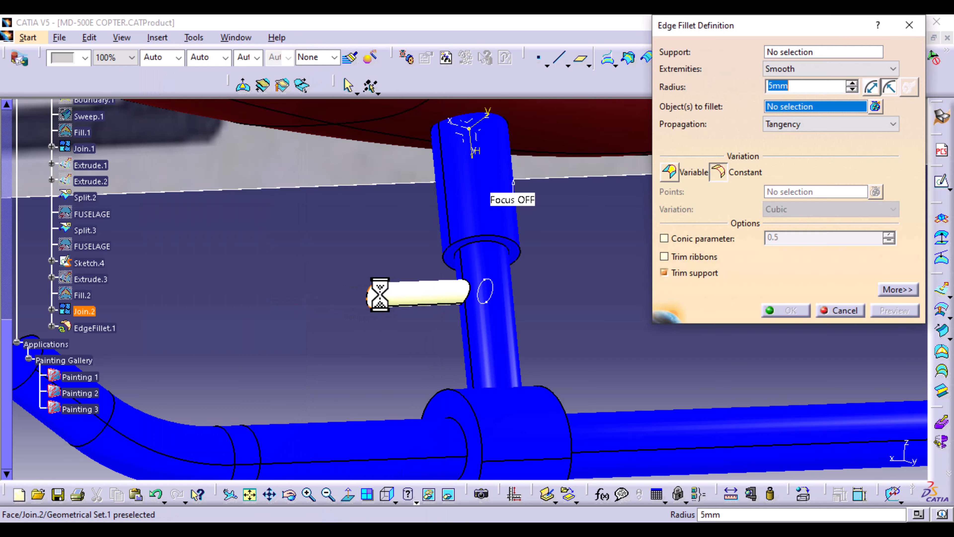
left_click(399, 305)
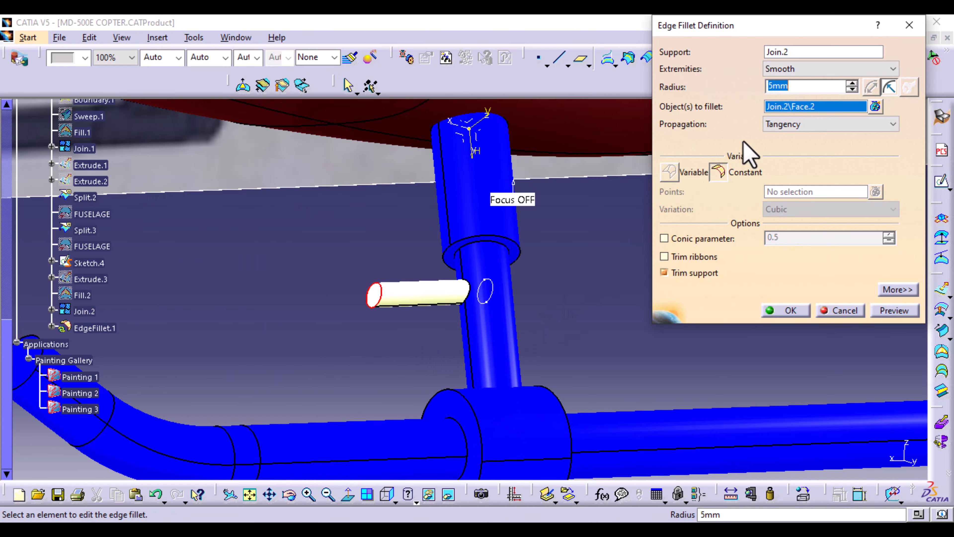
left_click(896, 311)
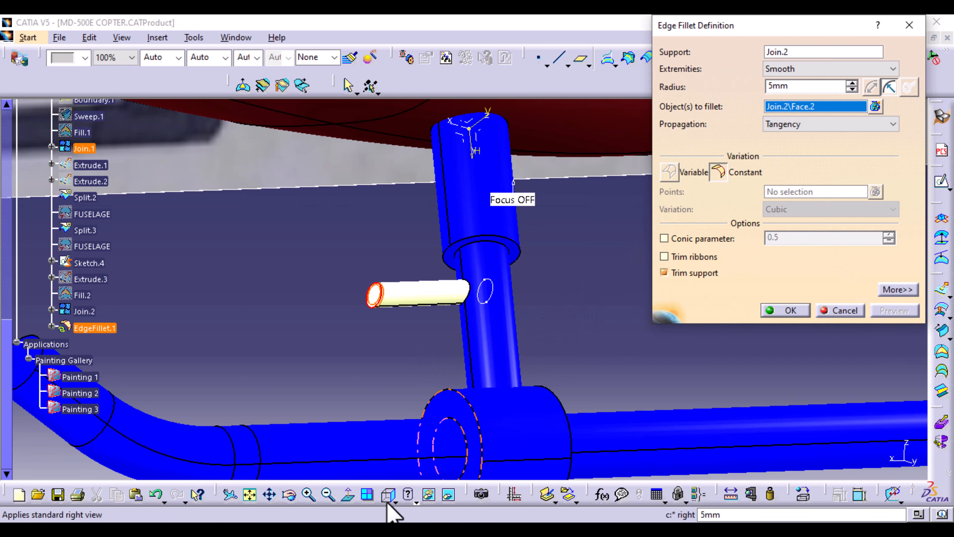
left_click(387, 494)
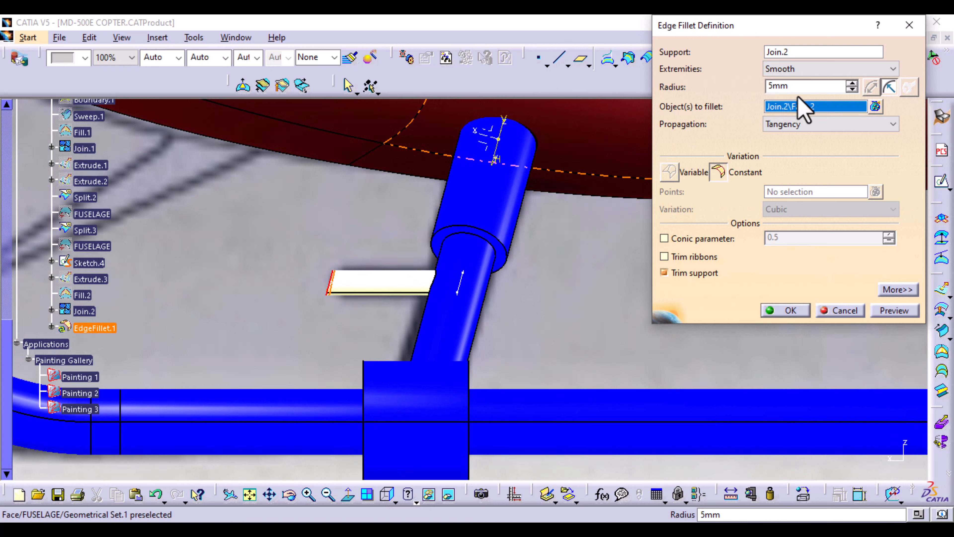
left_click(891, 311)
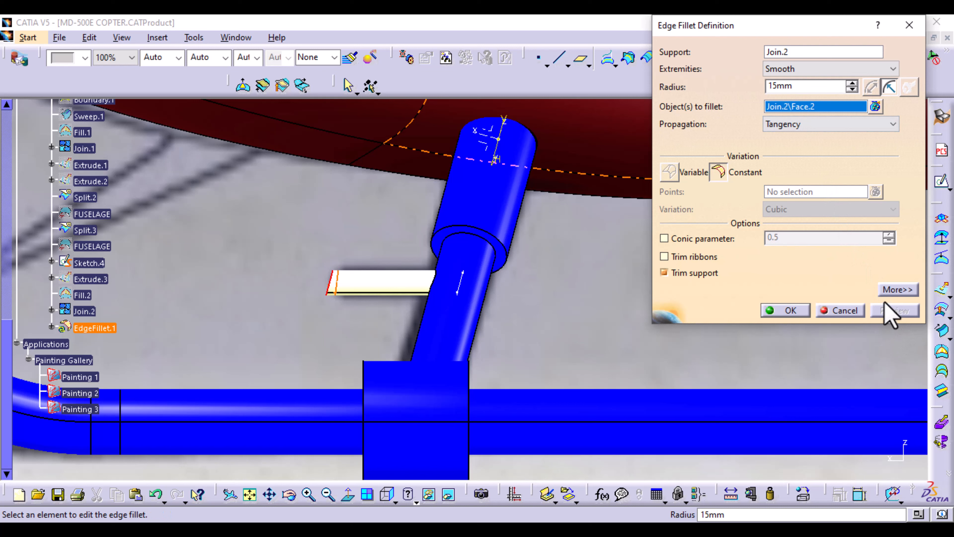
left_click(790, 310)
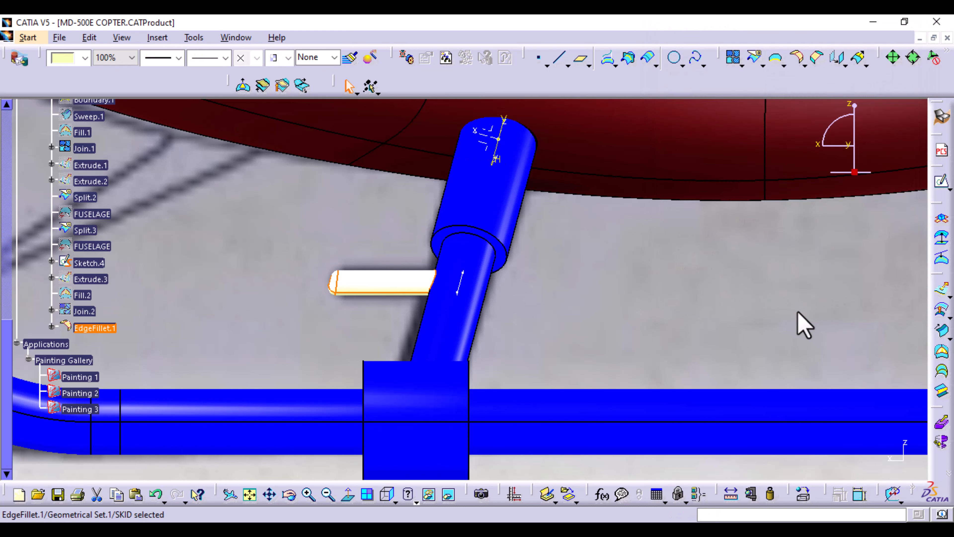
left_click(602, 276)
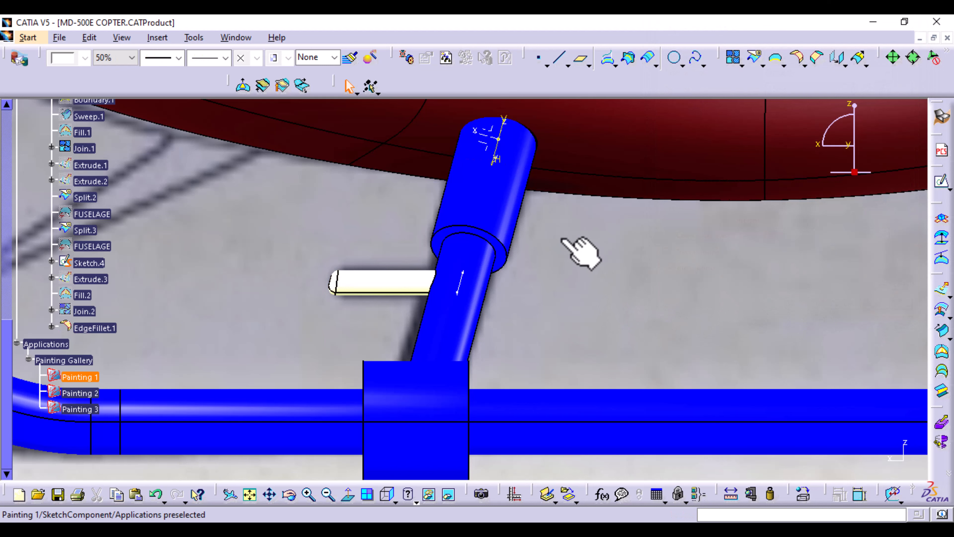
Hide the circle sketch on the front strut and undo it, also undoing and restoring the edge fillet
middle_click_drag(561, 238, 554, 263)
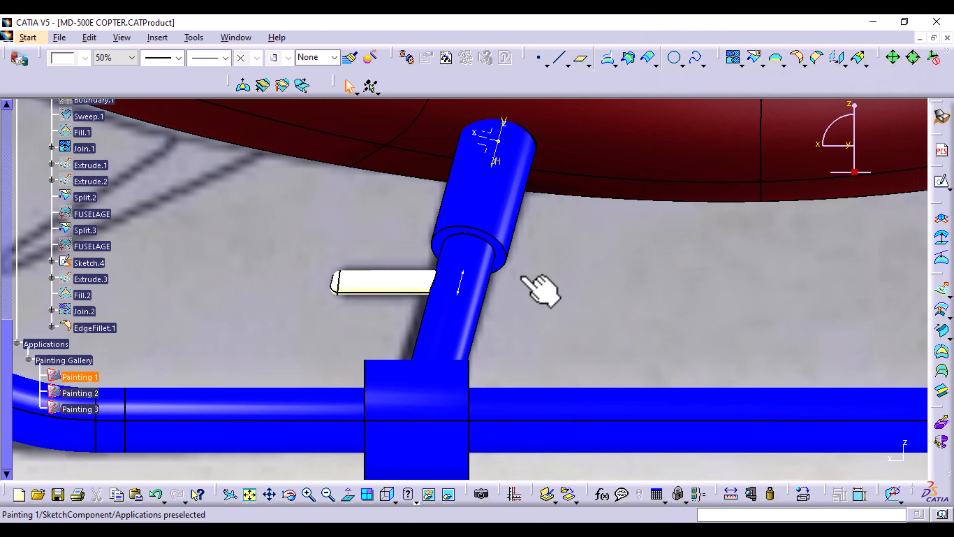
right_click(460, 286)
left_click(521, 280)
mouse_move(520, 289)
middle_mouse_down()
mouse_move(554, 228)
mouse_move(545, 321)
mouse_move(541, 312)
middle_mouse_up()
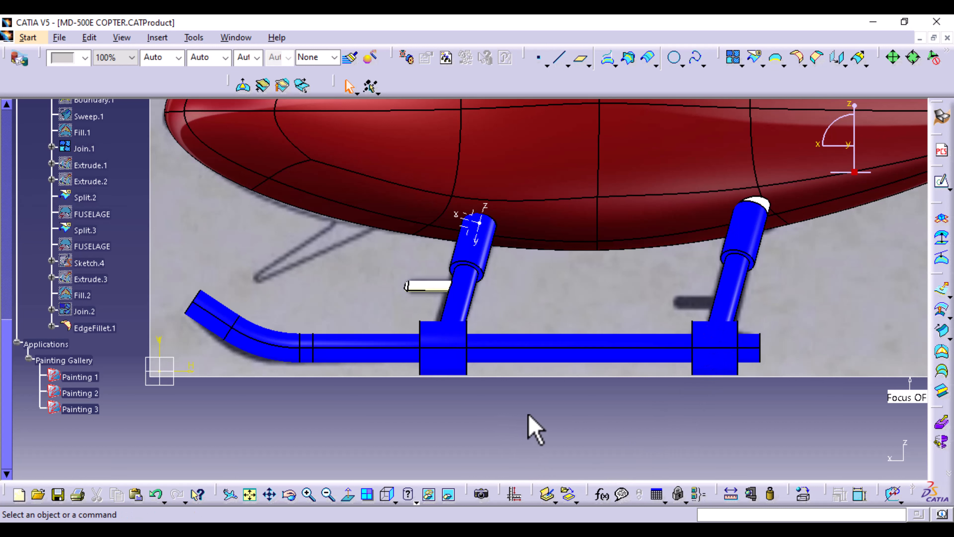
left_click(158, 495)
mouse_move(558, 443)
middle_mouse_down()
mouse_move(564, 304)
mouse_move(558, 419)
middle_mouse_up()
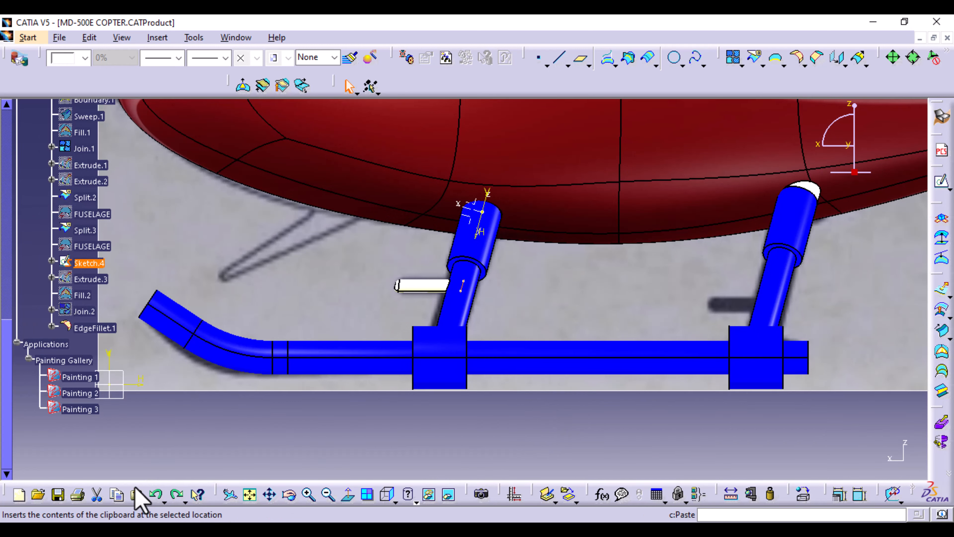
left_click(157, 495)
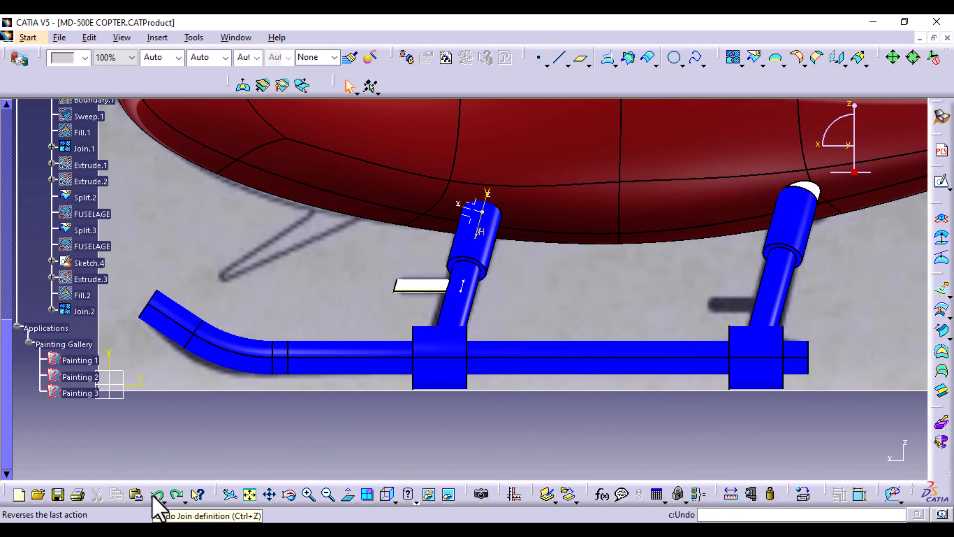
left_click(175, 495)
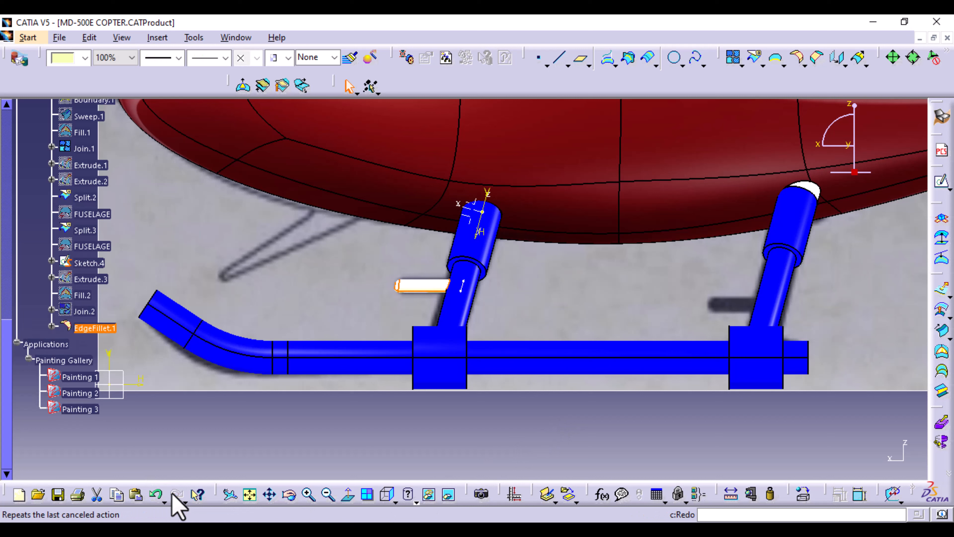
Hide Sketch.4, the circle sketch on the front strut
left_click(467, 291)
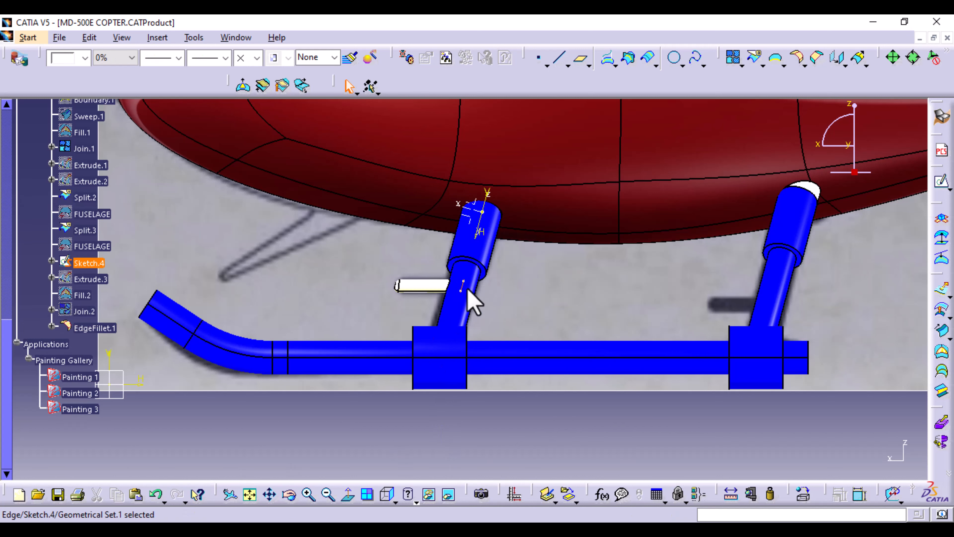
right_click(474, 302)
left_click(511, 279)
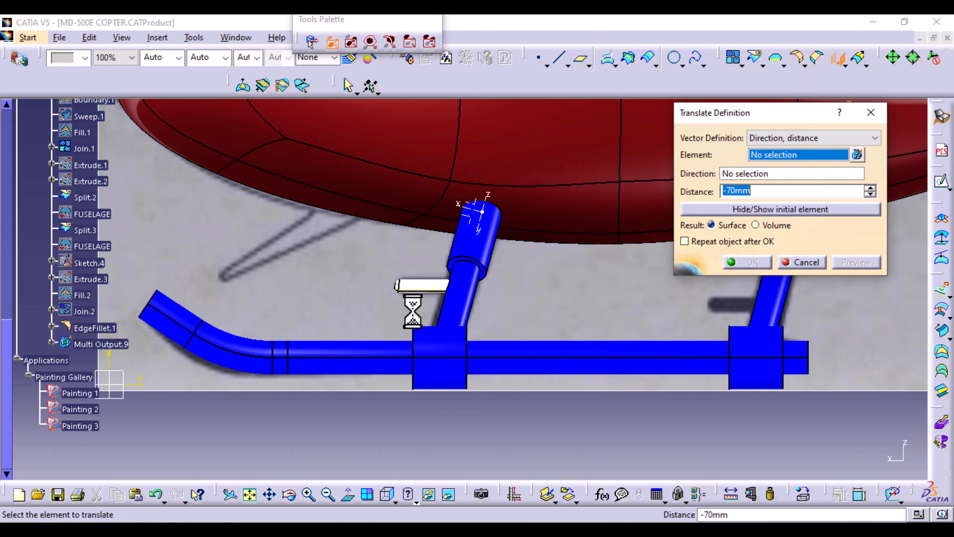
Translate the rounded tube EdgeFillet.1 by -1311 mm along the X component to place a copy at the rear strut
left_click(448, 287)
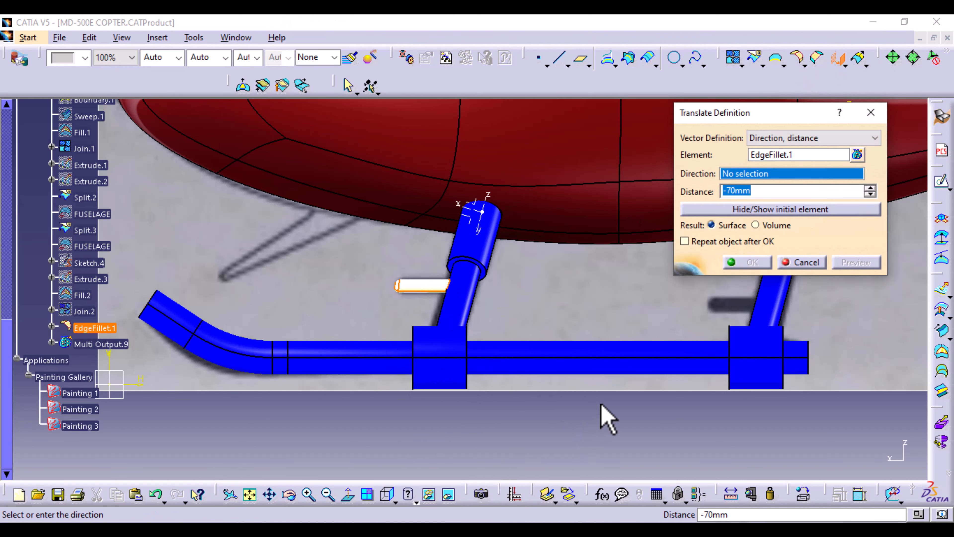
middle_click_drag(609, 420, 435, 451)
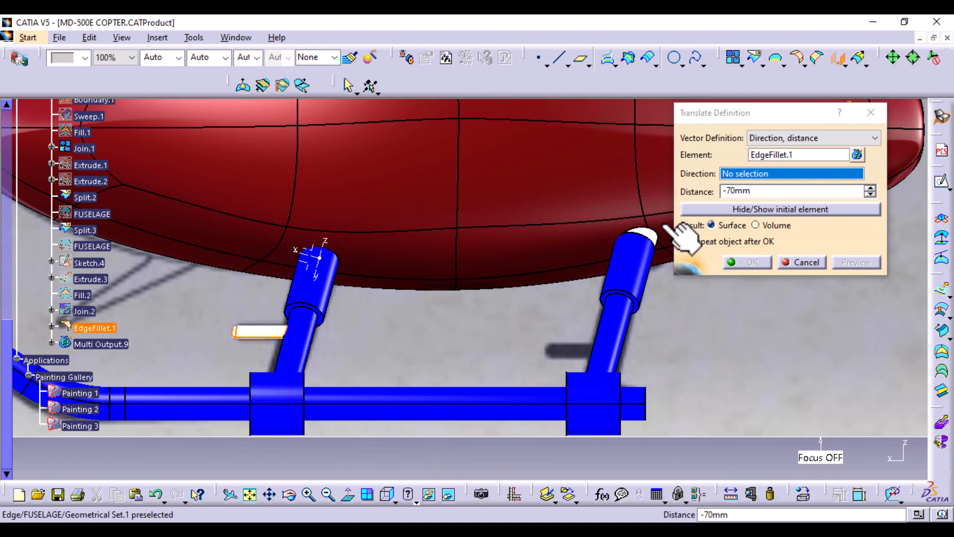
right_click(751, 174)
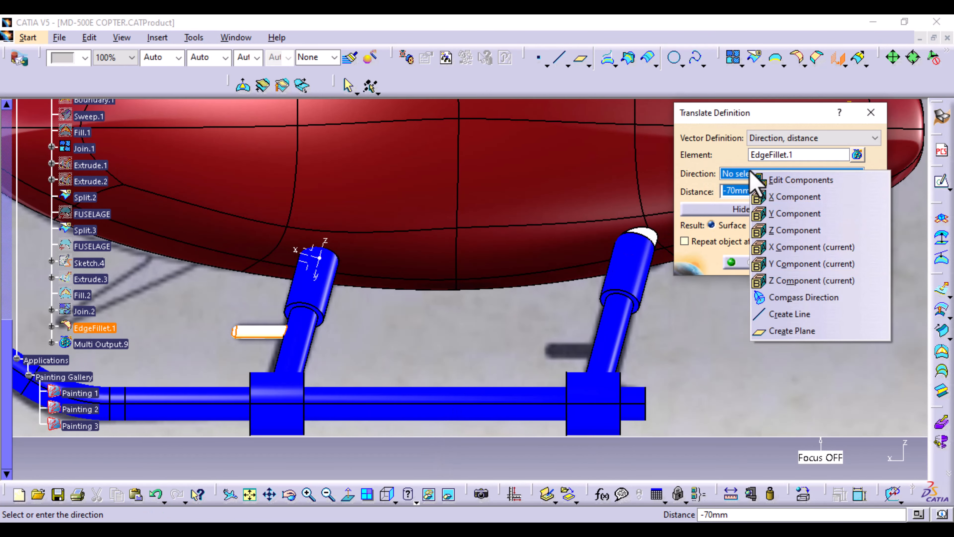
left_click(769, 197)
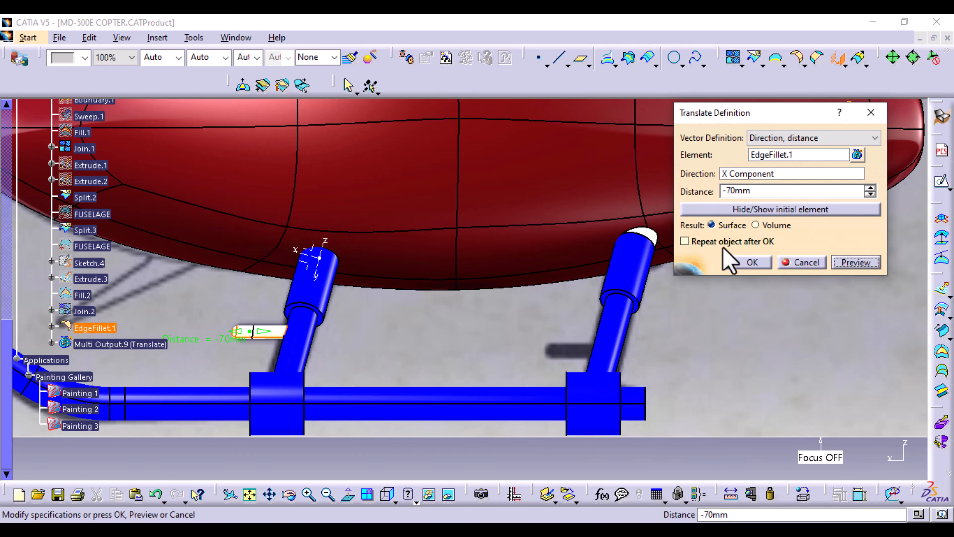
left_click(729, 191)
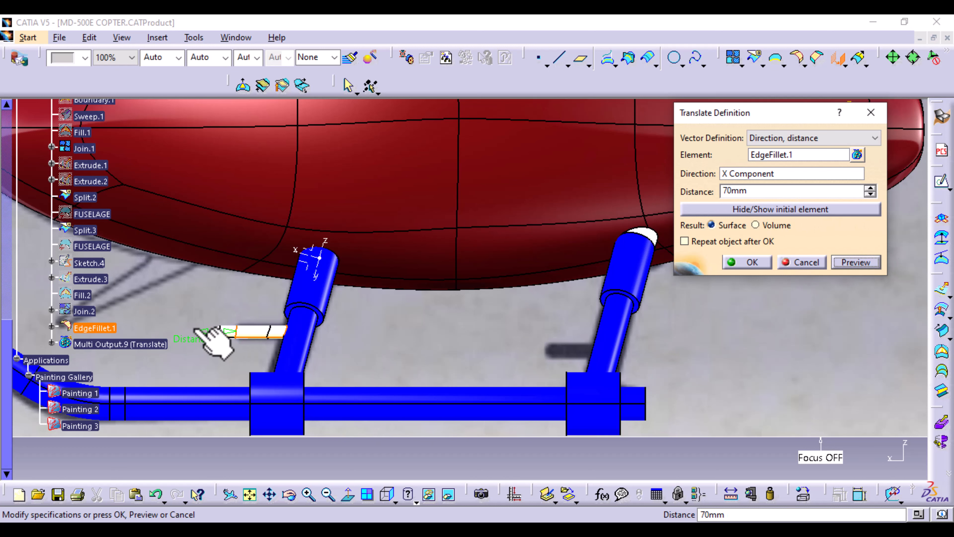
left_click_drag(205, 340, 528, 383)
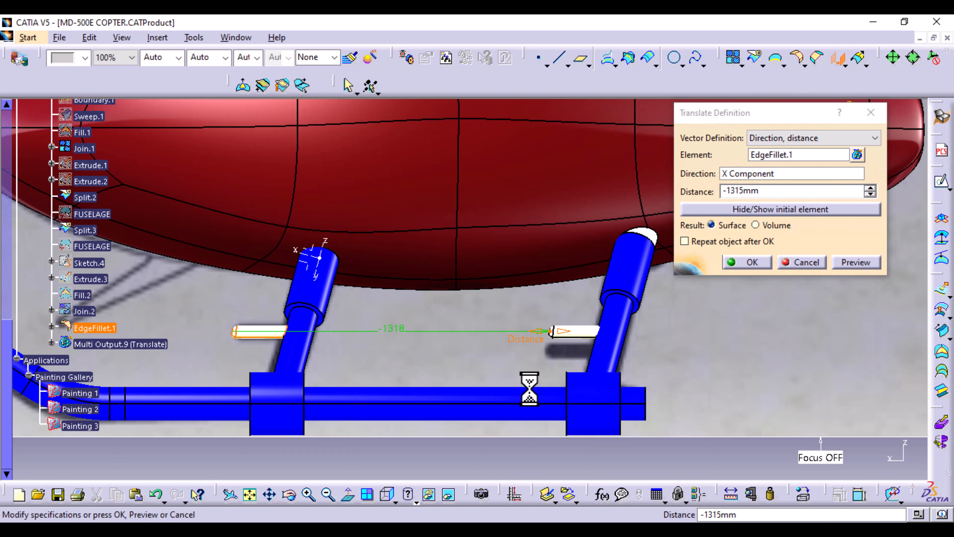
middle_click_drag(670, 422, 640, 340)
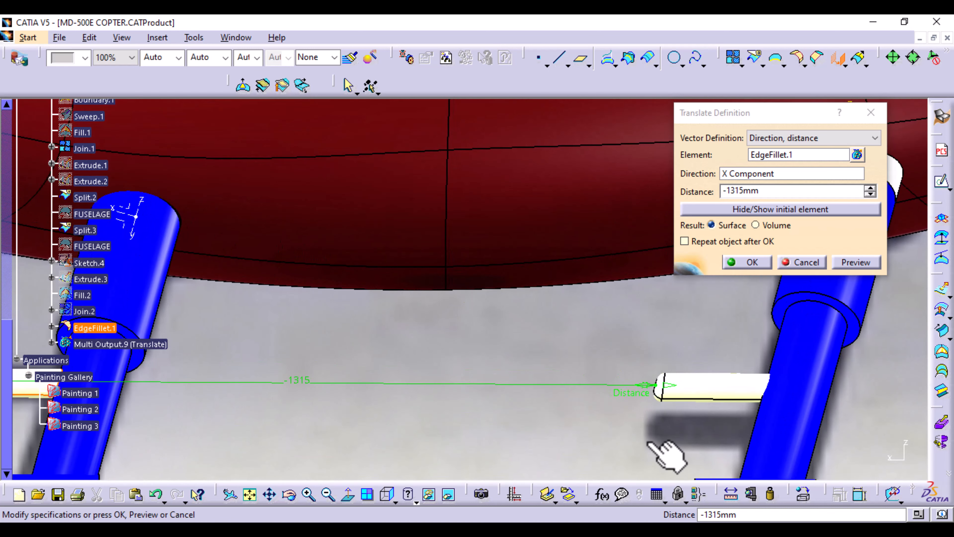
middle_click_drag(648, 441, 413, 417)
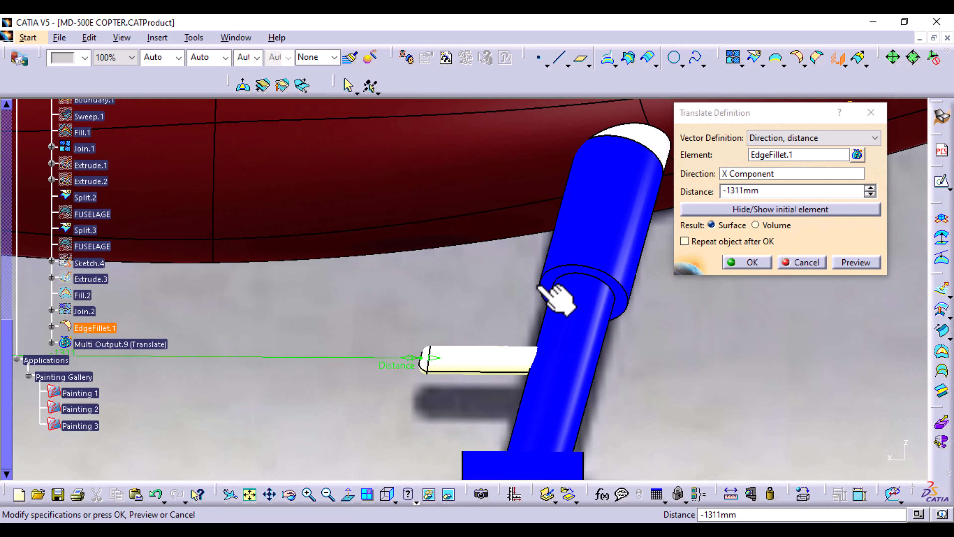
middle_click_drag(529, 315, 539, 247)
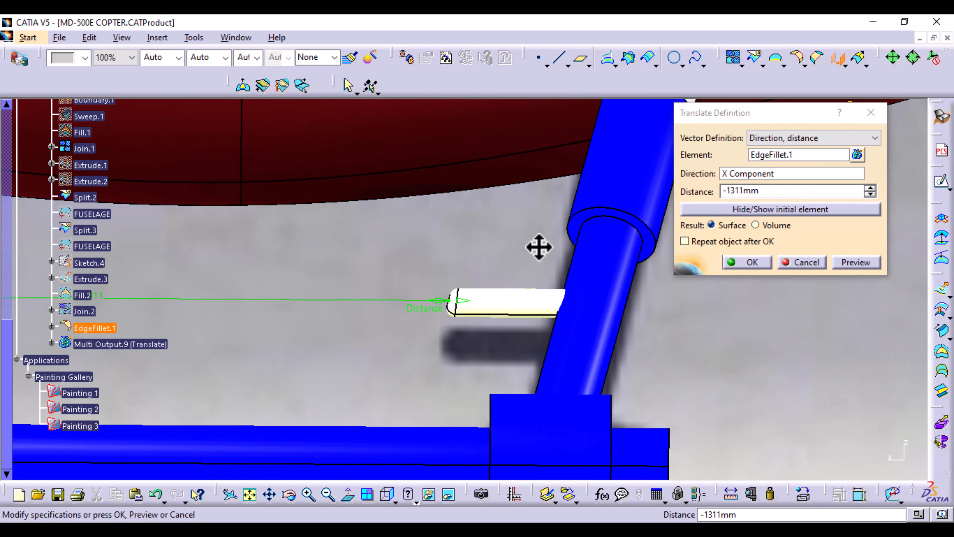
left_click(751, 262)
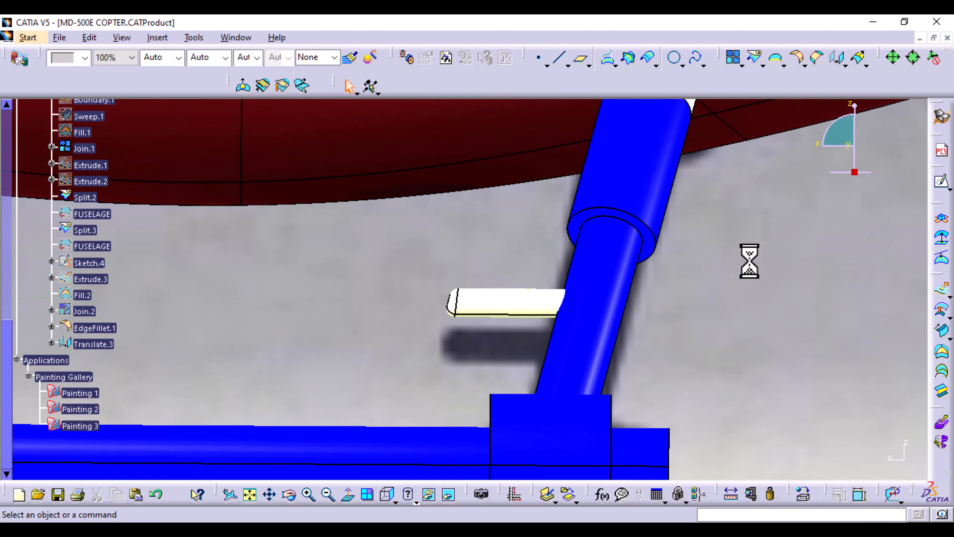
Translate the rear tube copy Translate.3 by 99 mm along the Rotate.2 Y axis, hiding the initial element
left_click(838, 59)
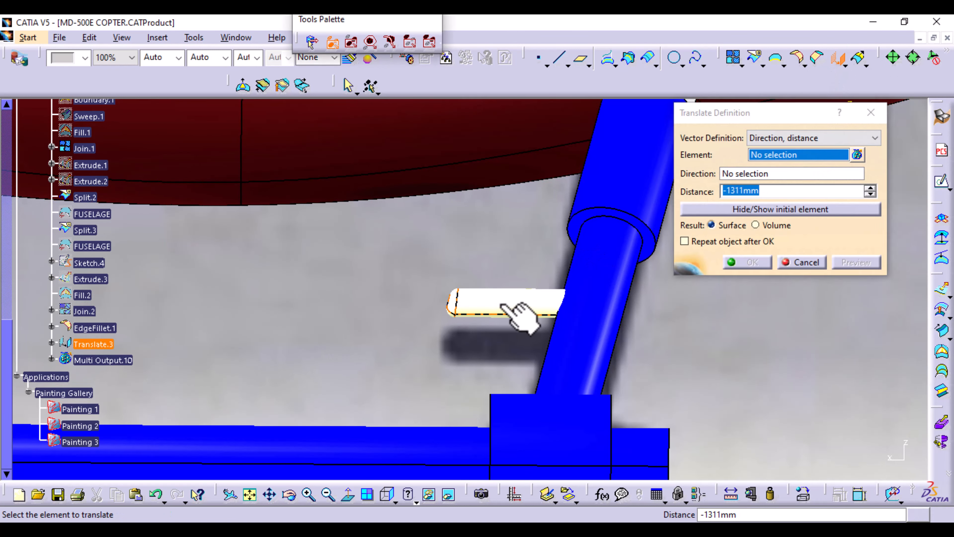
left_click(513, 306)
middle_click_drag(282, 305, 582, 431)
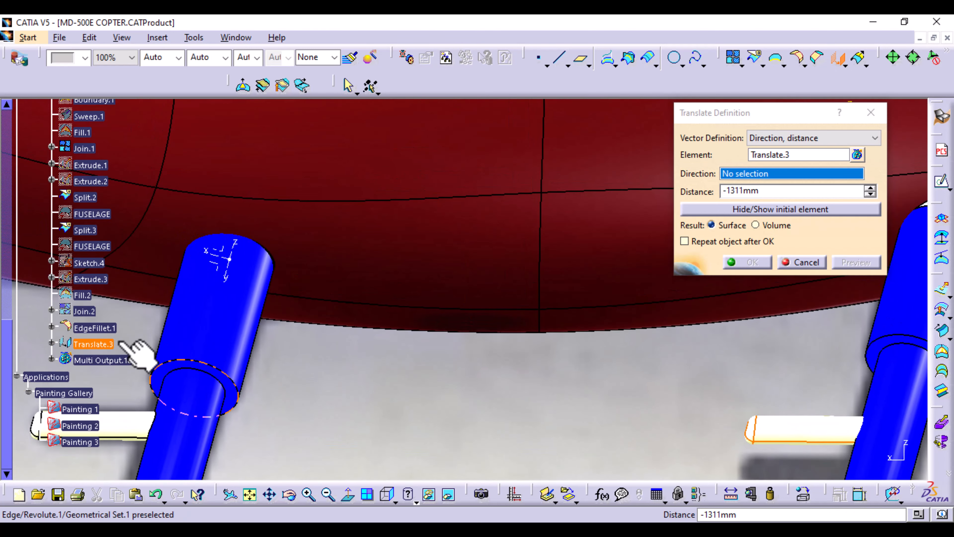
left_click(225, 278)
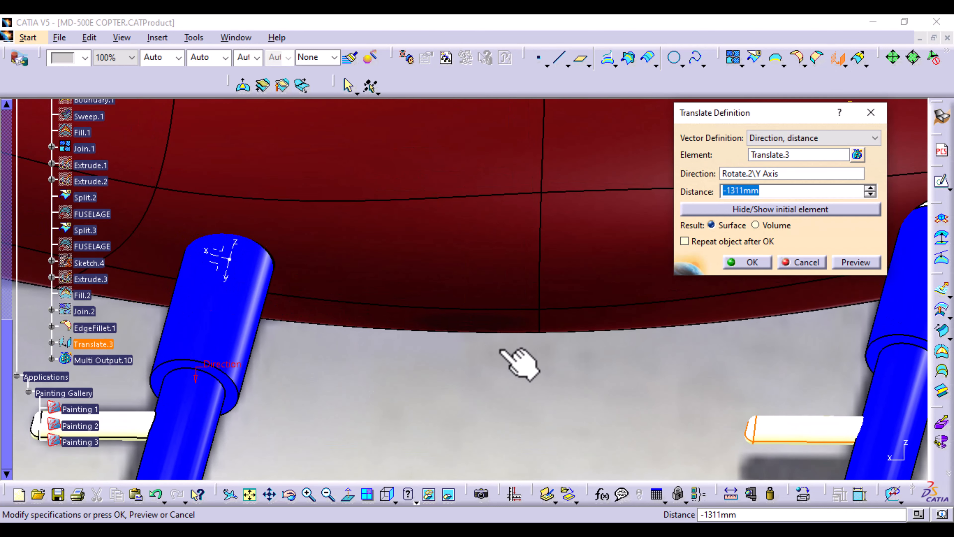
middle_click_drag(561, 362, 298, 230)
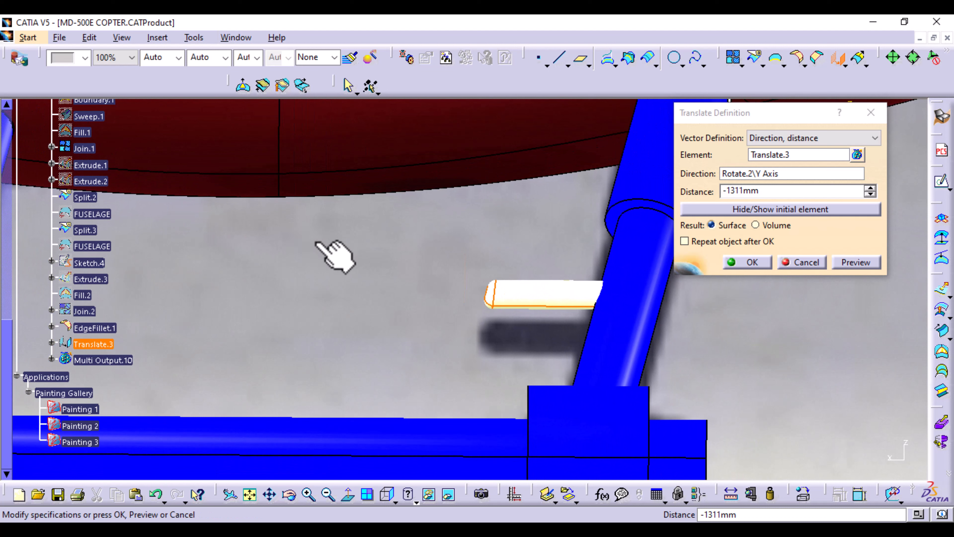
left_click(745, 191)
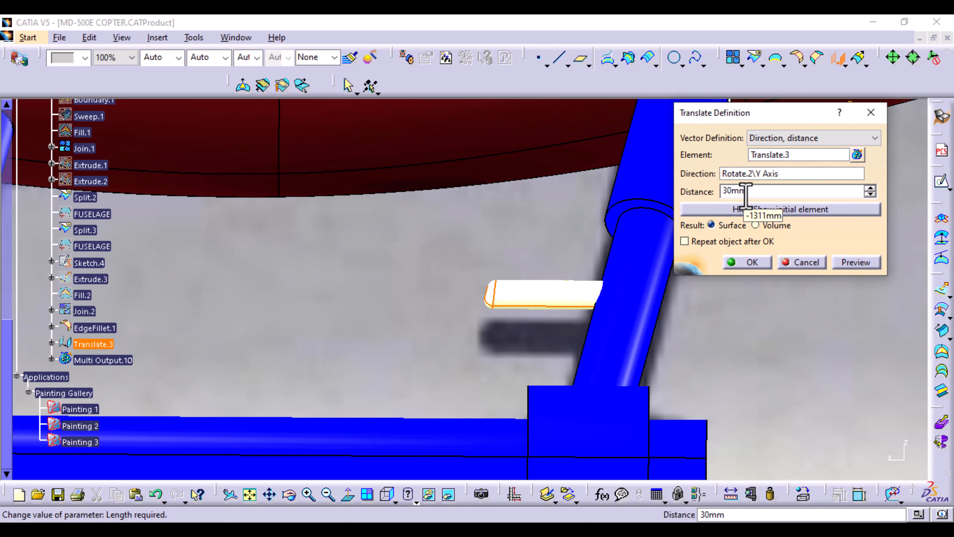
left_click(849, 262)
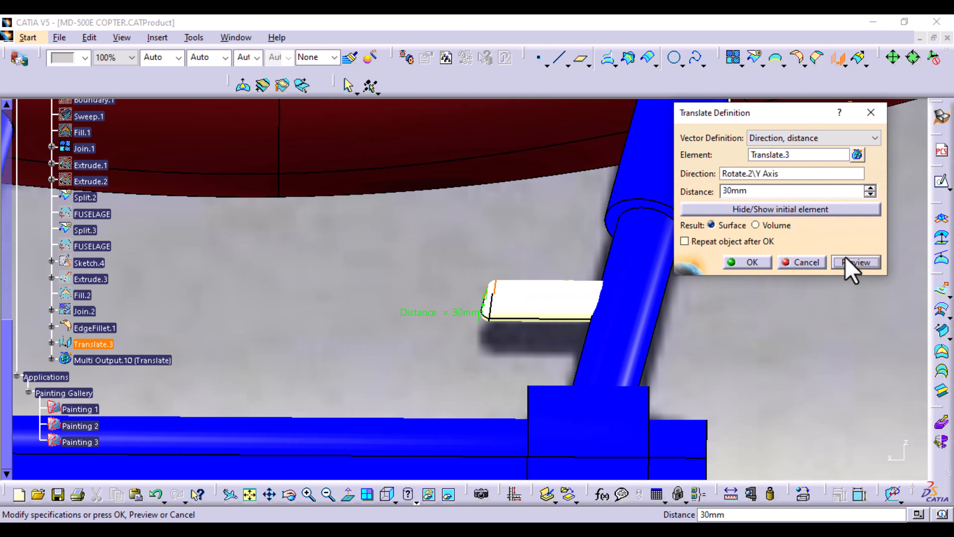
left_click(741, 209)
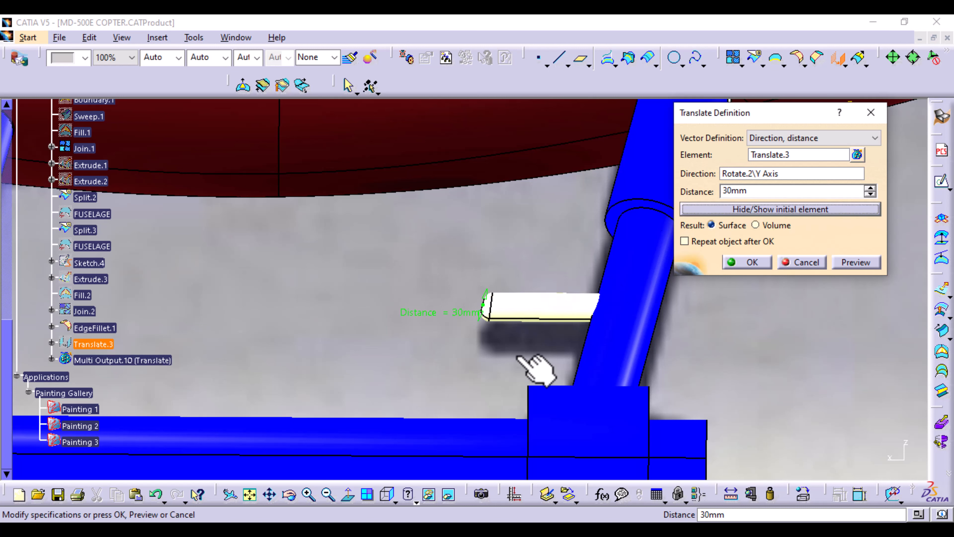
left_click_drag(479, 320, 475, 353)
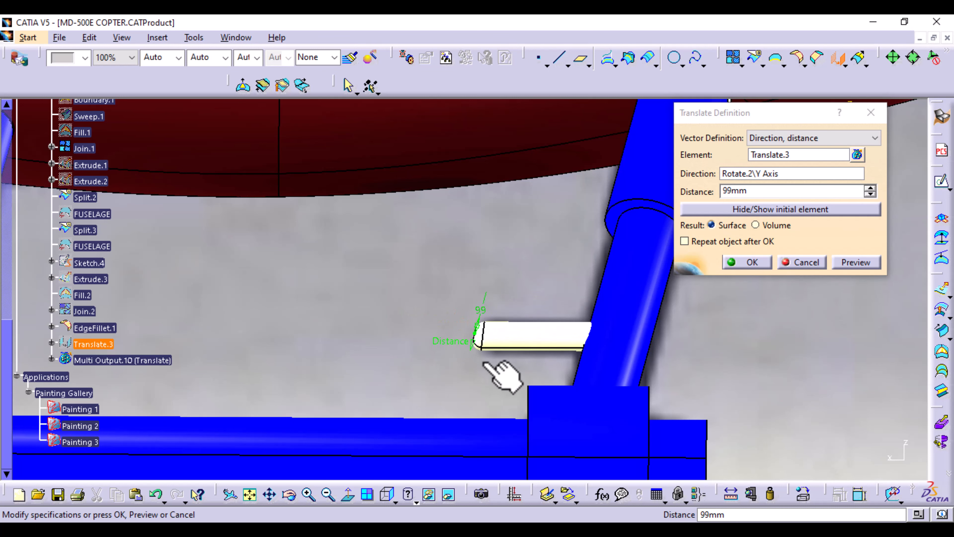
middle_click_drag(692, 416, 164, 182)
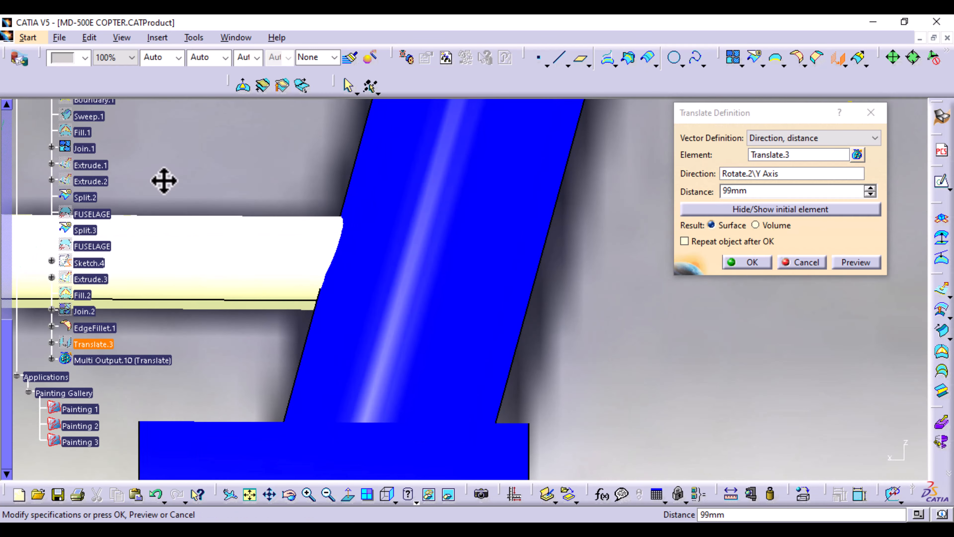
middle_click_drag(269, 354, 599, 414)
left_click(750, 263)
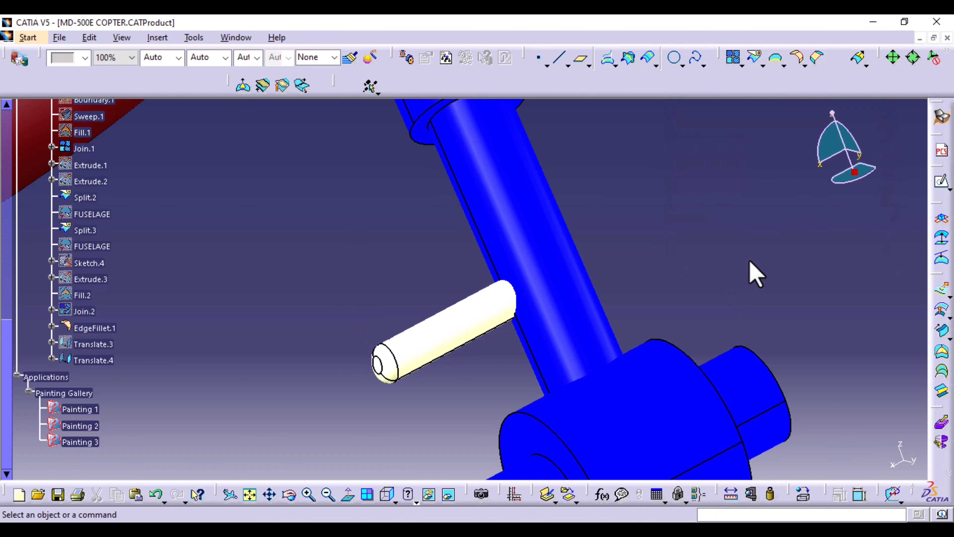
Split the rear tube Translate.4 with the rear strut surface Translate.2 as the cutting element
left_click(756, 59)
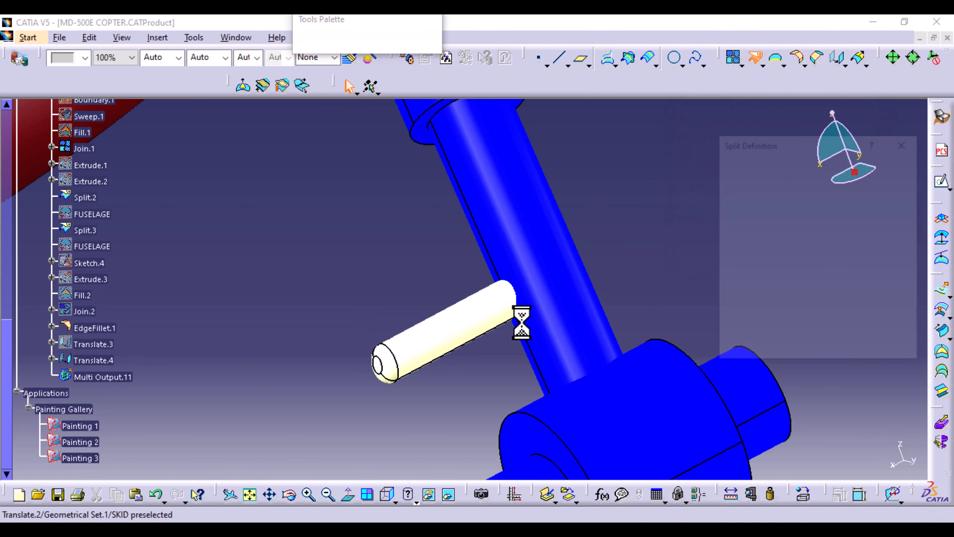
left_click(492, 329)
left_click(549, 274)
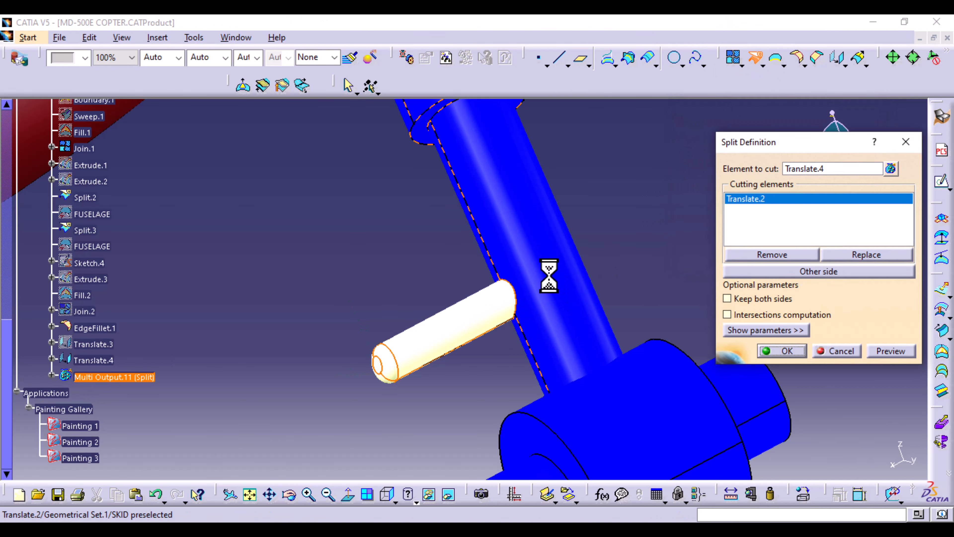
left_click(899, 353)
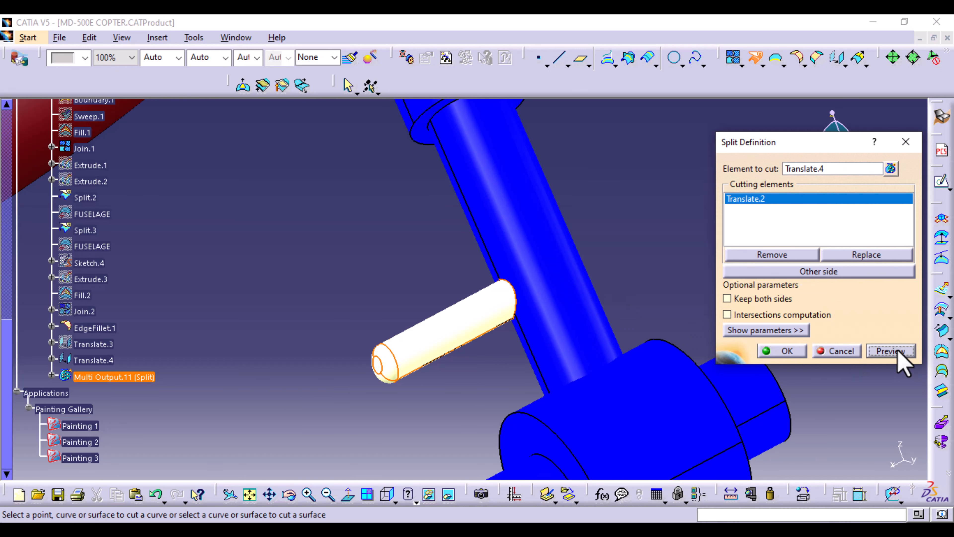
left_click(795, 351)
Split the front strut Revolute.1 with the rounded tube EdgeFillet.1 as the cutting element
middle_click_drag(667, 252, 666, 373)
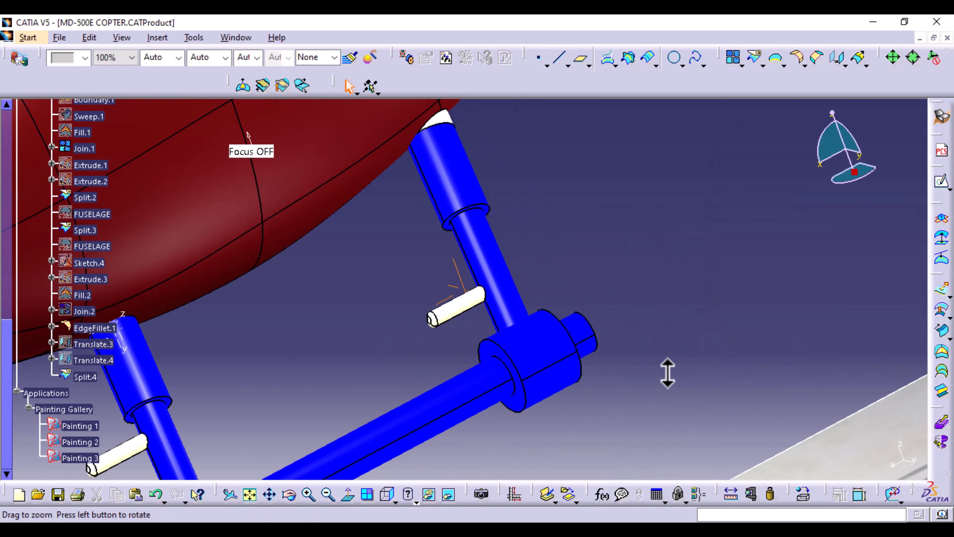
left_click(388, 495)
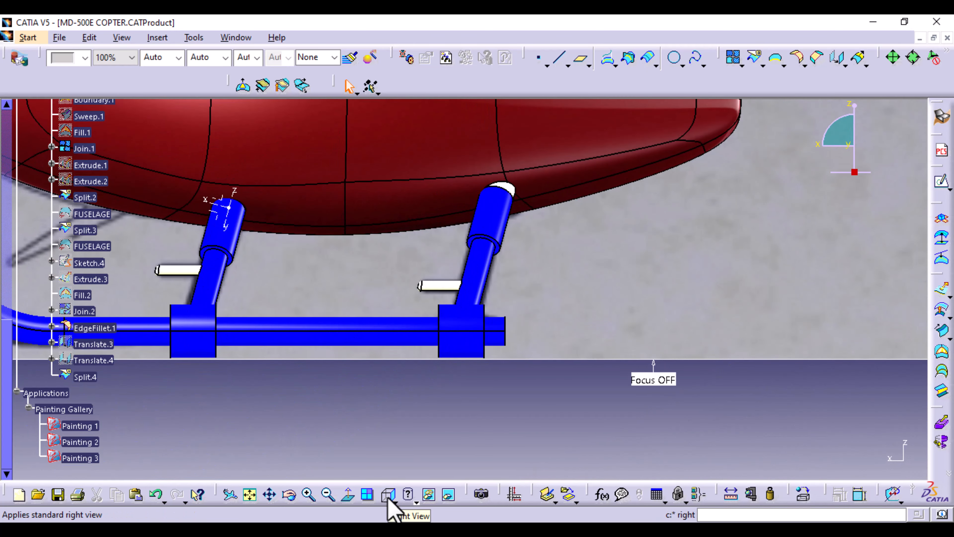
middle_click_drag(383, 447, 490, 448)
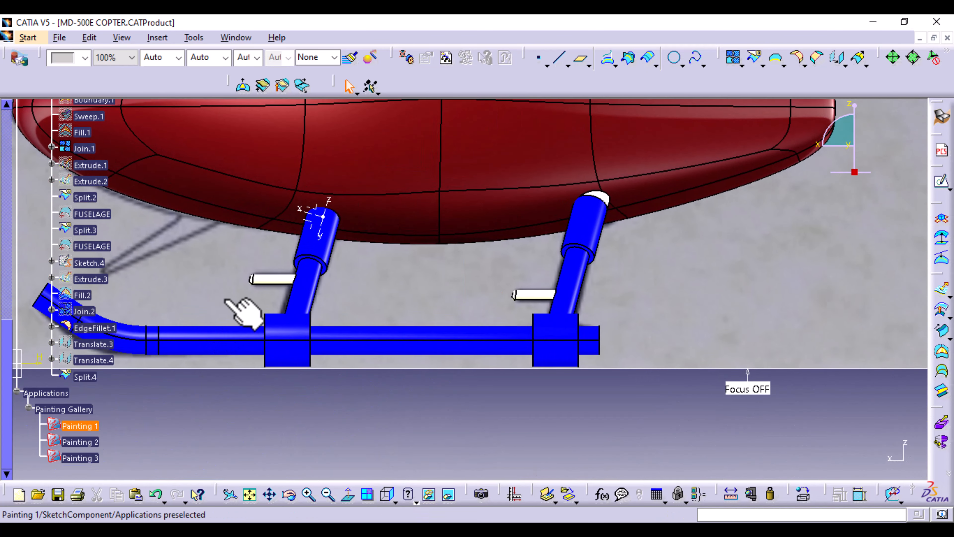
left_click(259, 279)
left_click(468, 283)
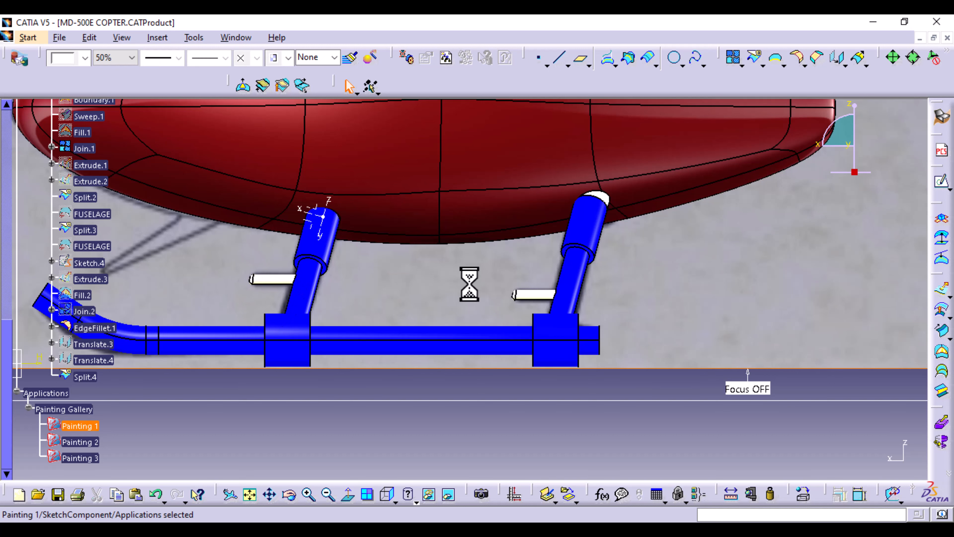
left_click(756, 58)
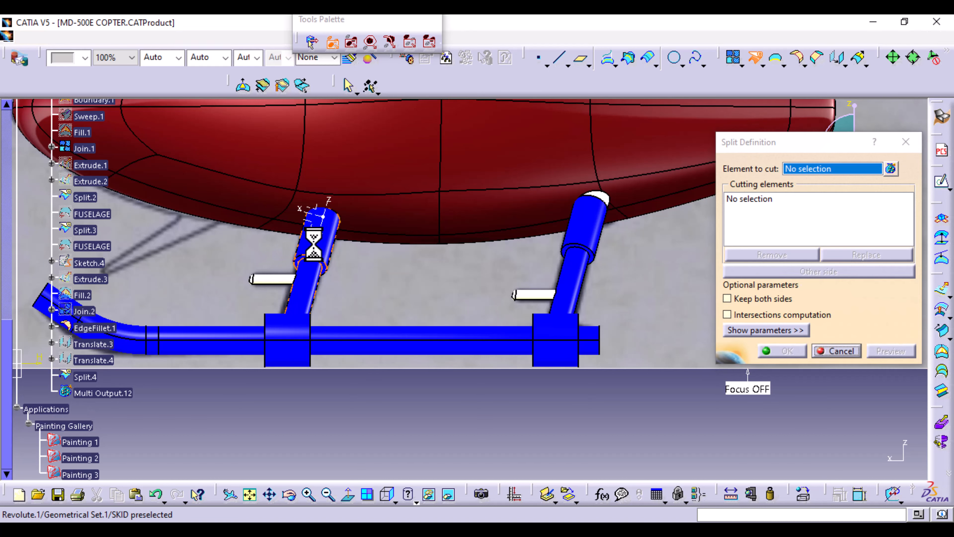
left_click(300, 274)
left_click(306, 282)
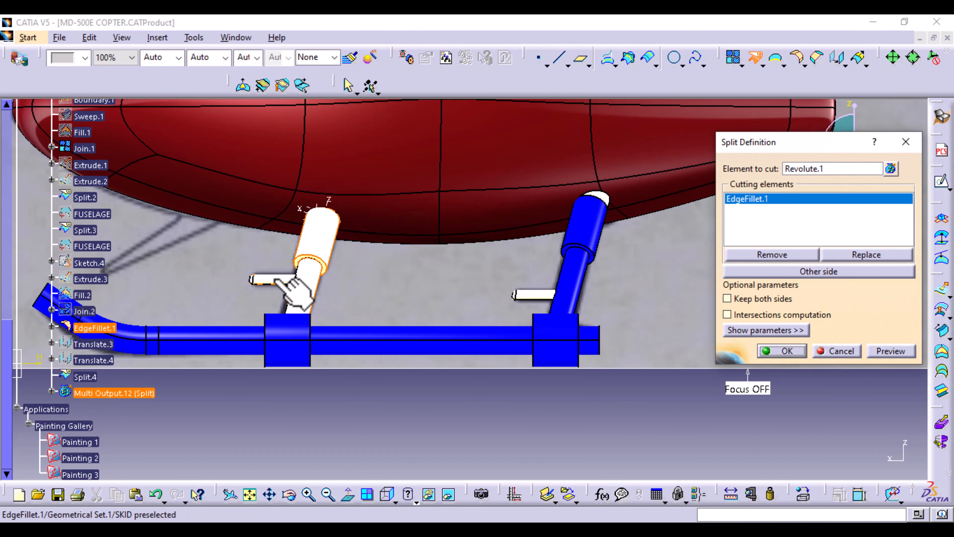
left_click(787, 351)
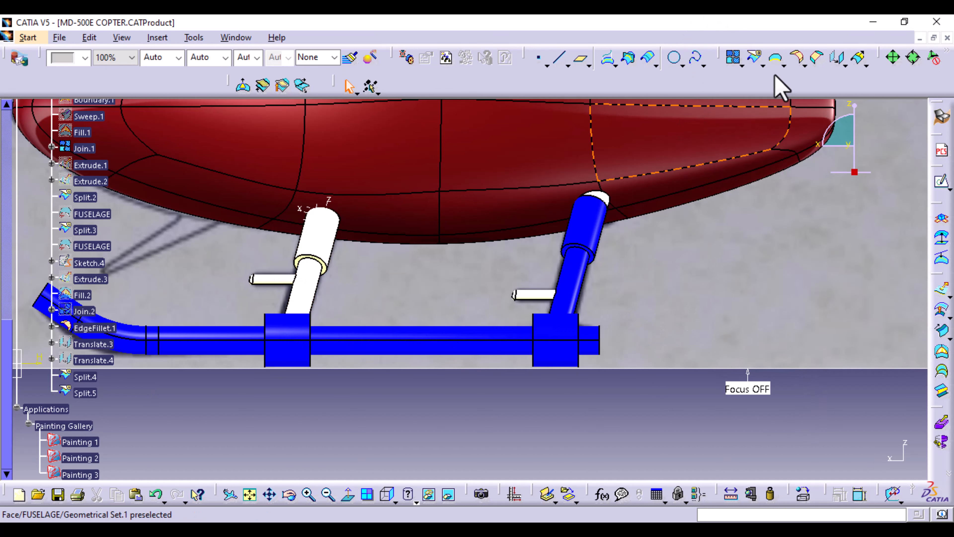
Split the rear strut Translate.2 with the trimmed rear tube Split.4 as the cutting element
left_click(756, 60)
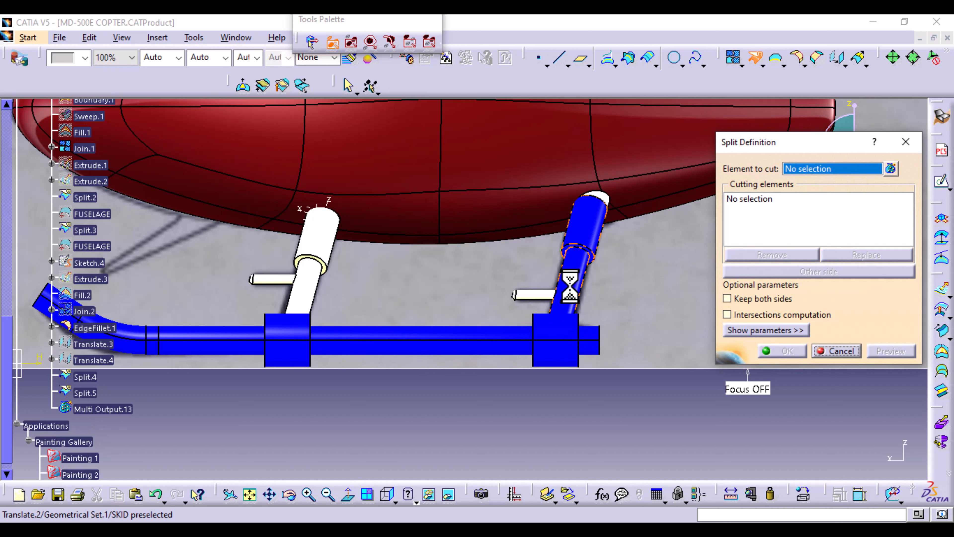
left_click(558, 294)
left_click(540, 296)
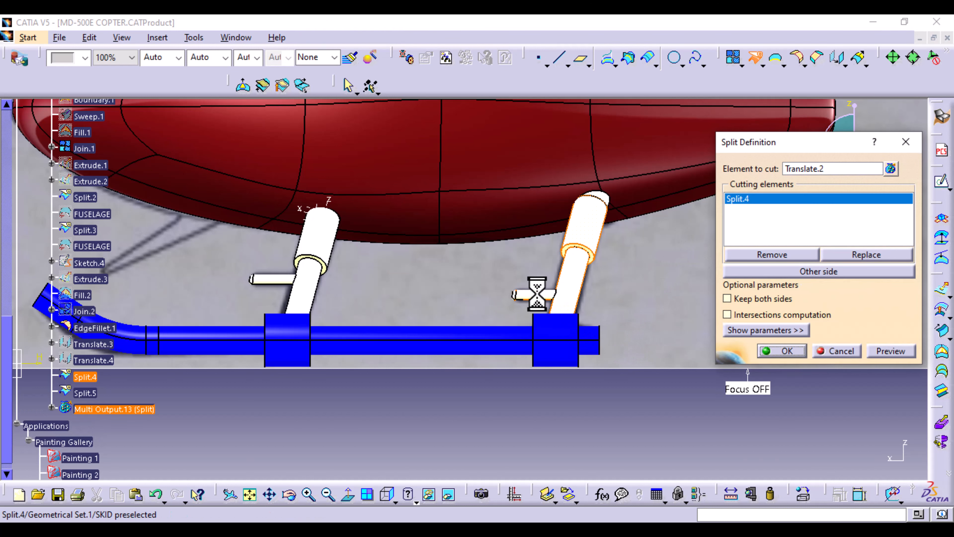
left_click(789, 351)
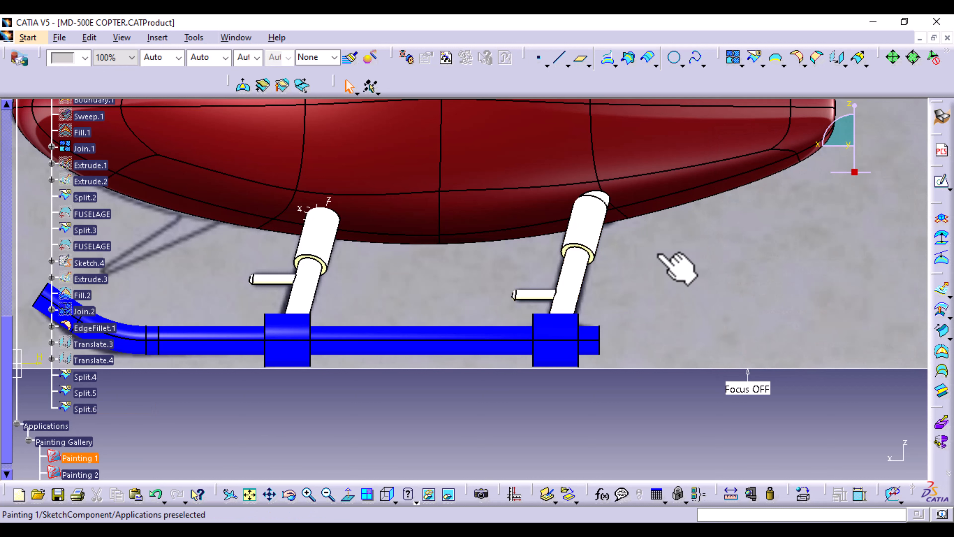
Split the skid surface Join.1 with the trimmed front strut Split.5 as the cutting element
middle_click_drag(492, 408, 503, 473)
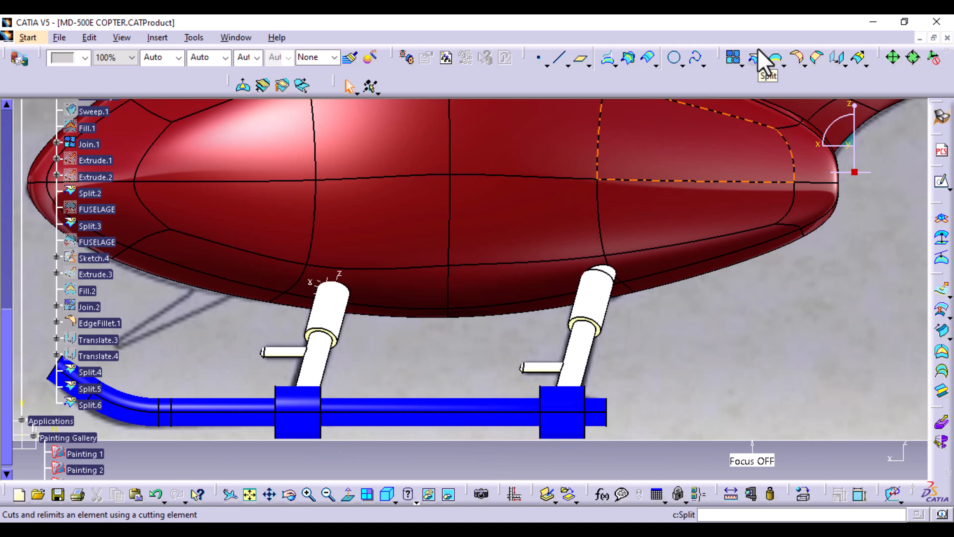
left_click(755, 57)
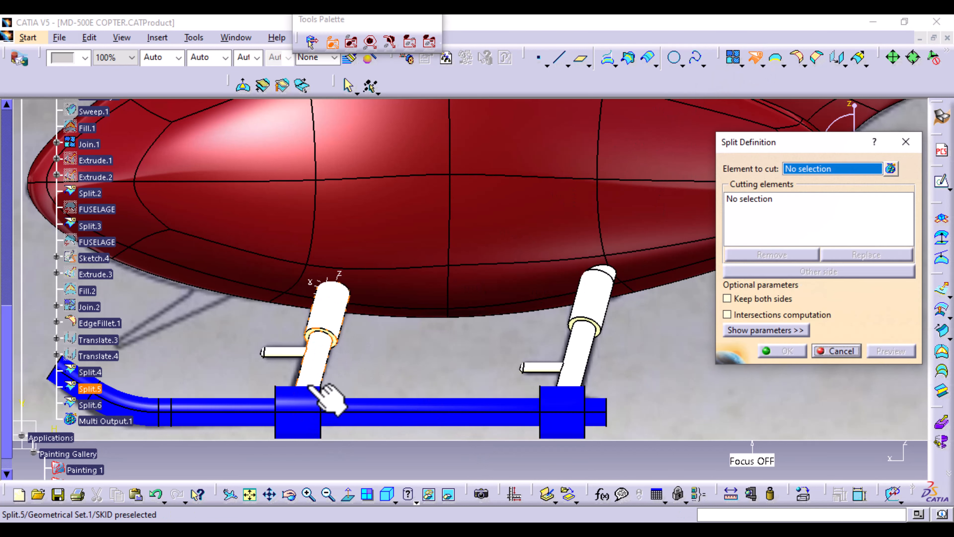
left_click(308, 400)
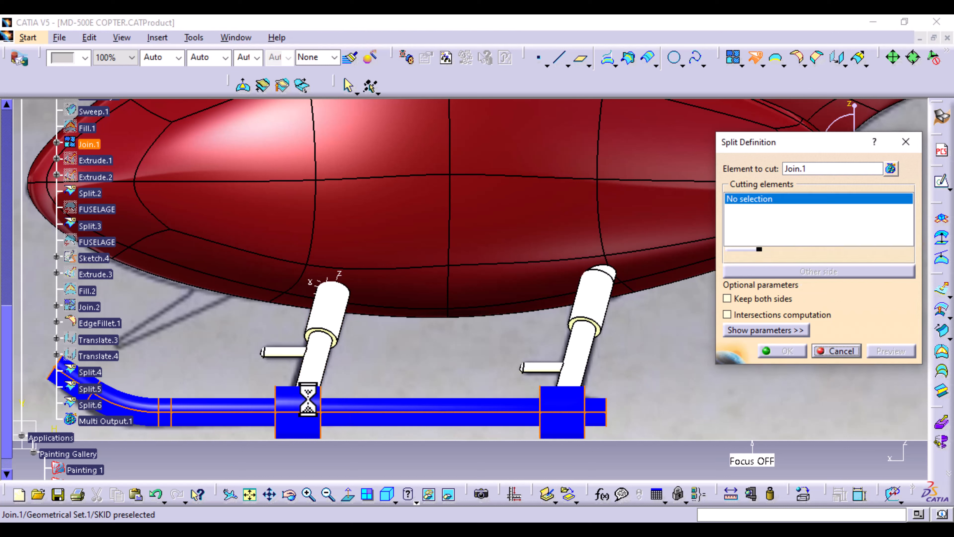
left_click(305, 372)
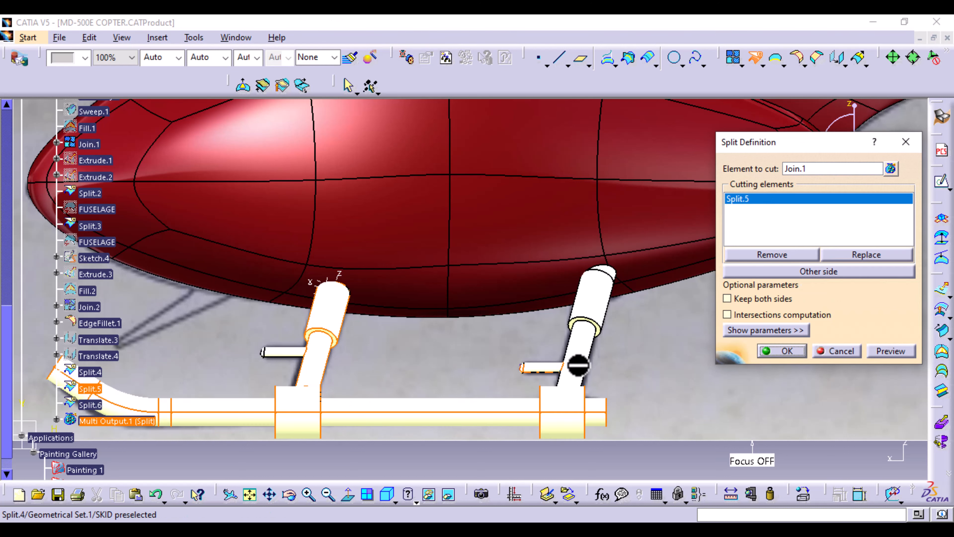
left_click(794, 350)
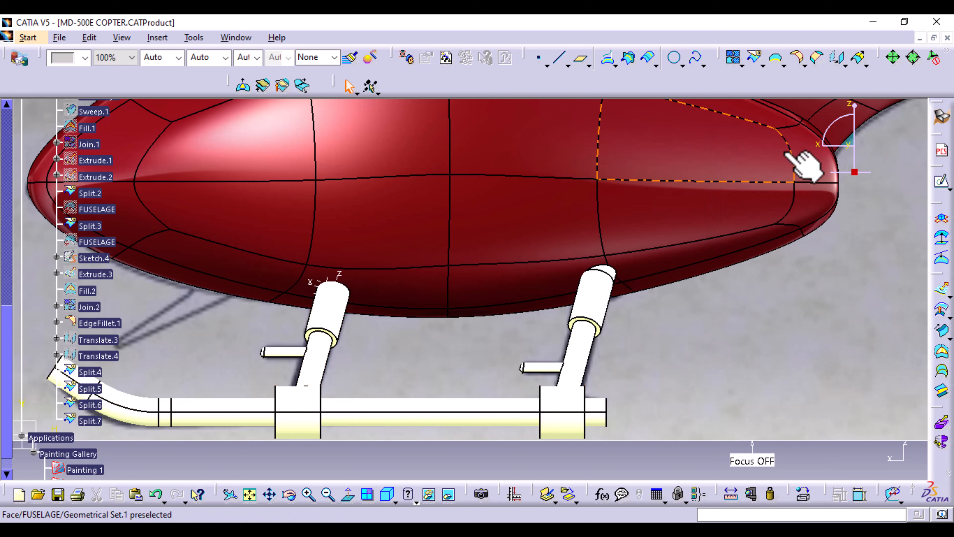
Split the front strut Split.5 with the trimmed skid surface Split.7 as the cutting element
left_click(755, 58)
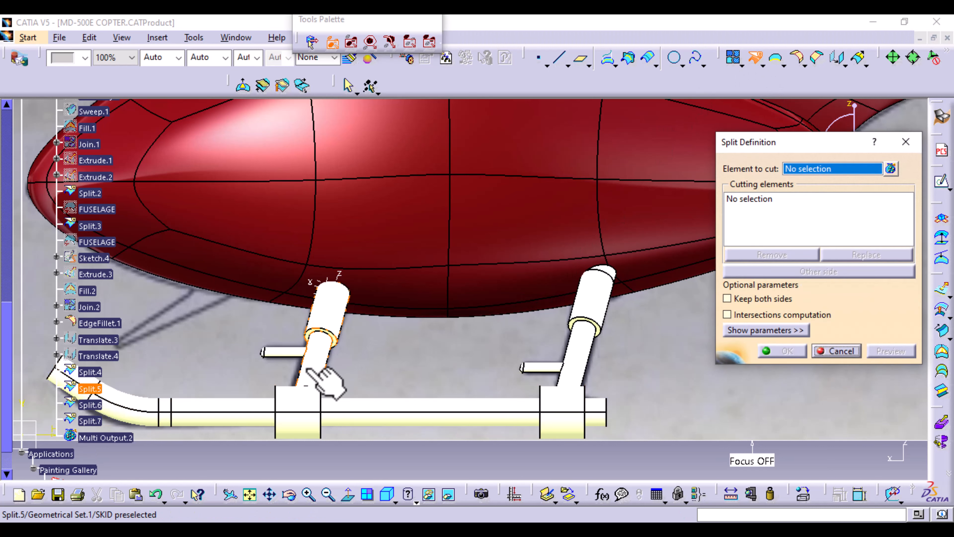
left_click(309, 368)
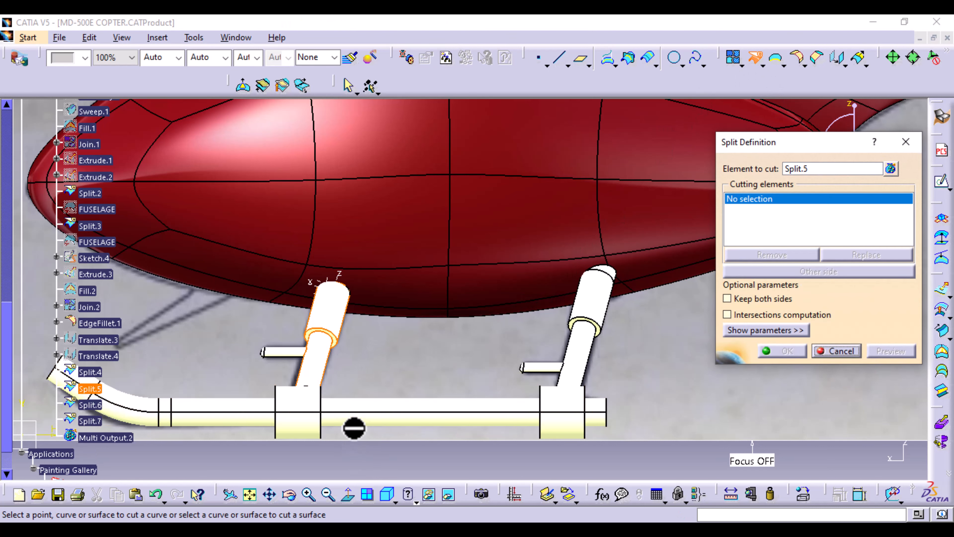
left_click(355, 423)
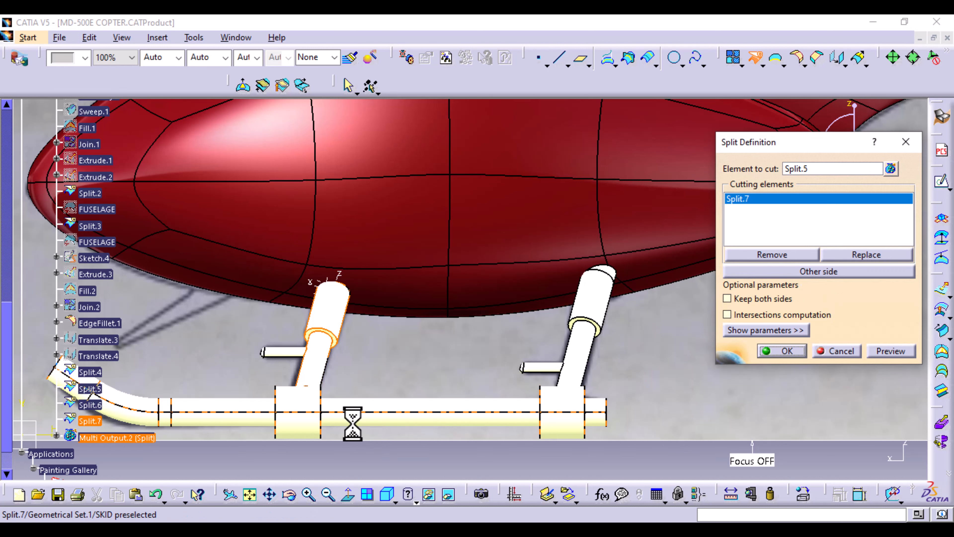
left_click(783, 353)
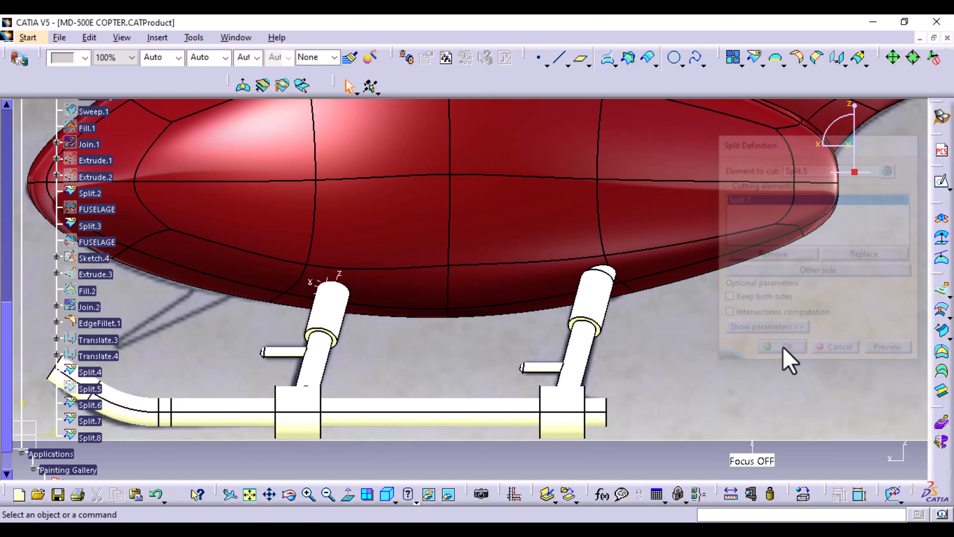
Split the skid surface Split.7 with the trimmed rear strut Split.6 as the cutting element
left_click(755, 57)
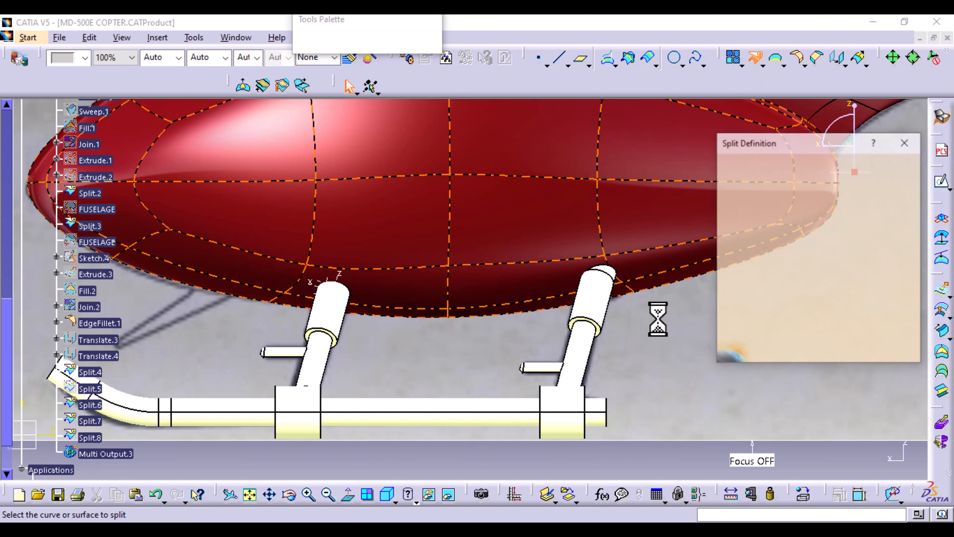
left_click(571, 423)
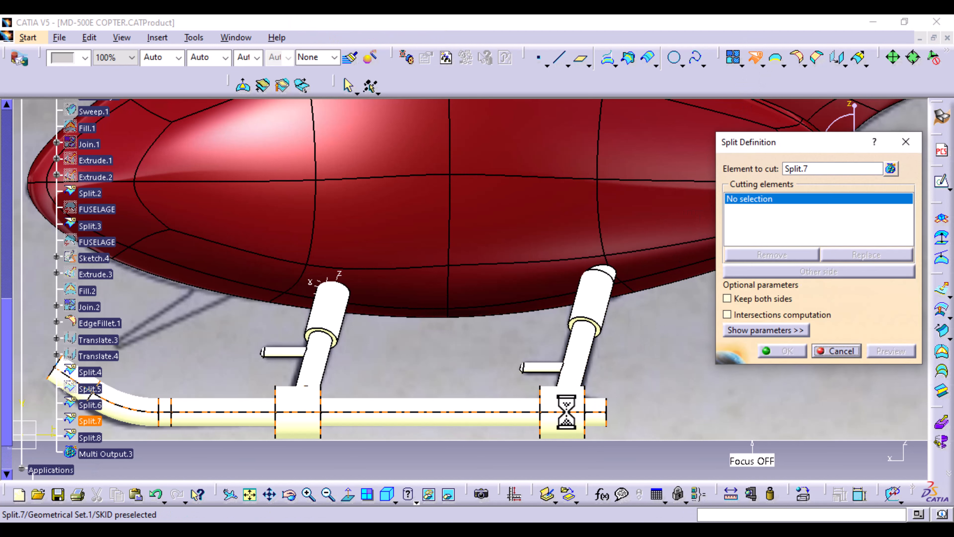
left_click(575, 351)
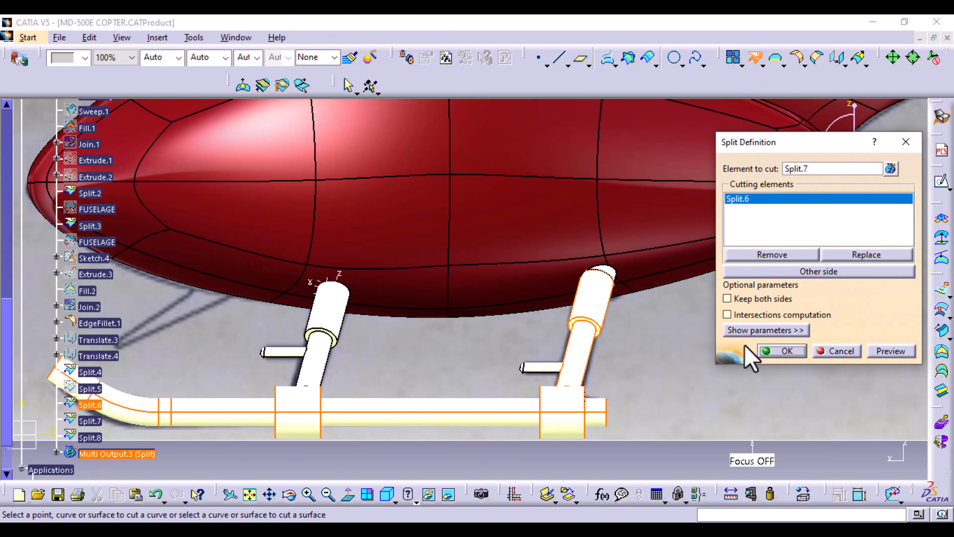
left_click(787, 351)
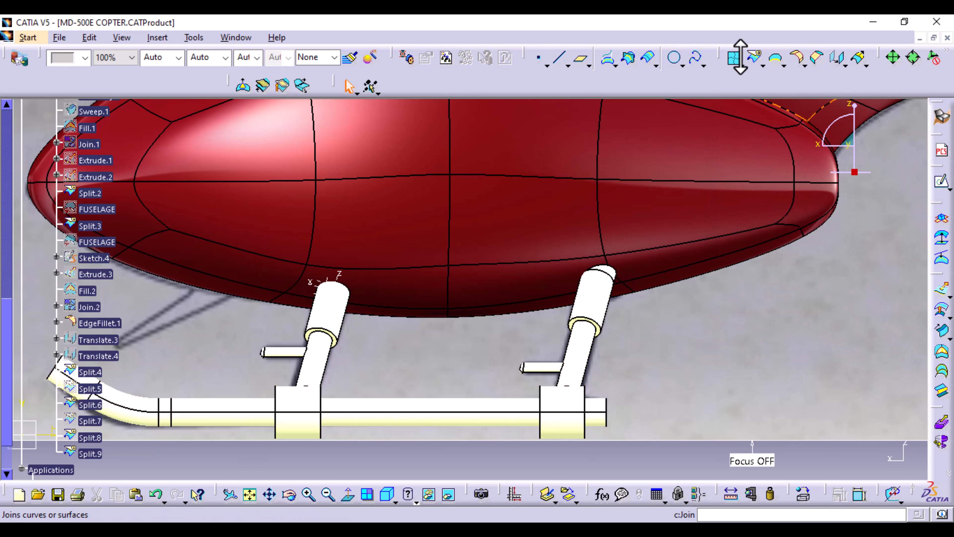
Split the rear strut Split.6 with the trimmed skid surface Split.9 as the cutting element
left_click(752, 58)
left_click(579, 366)
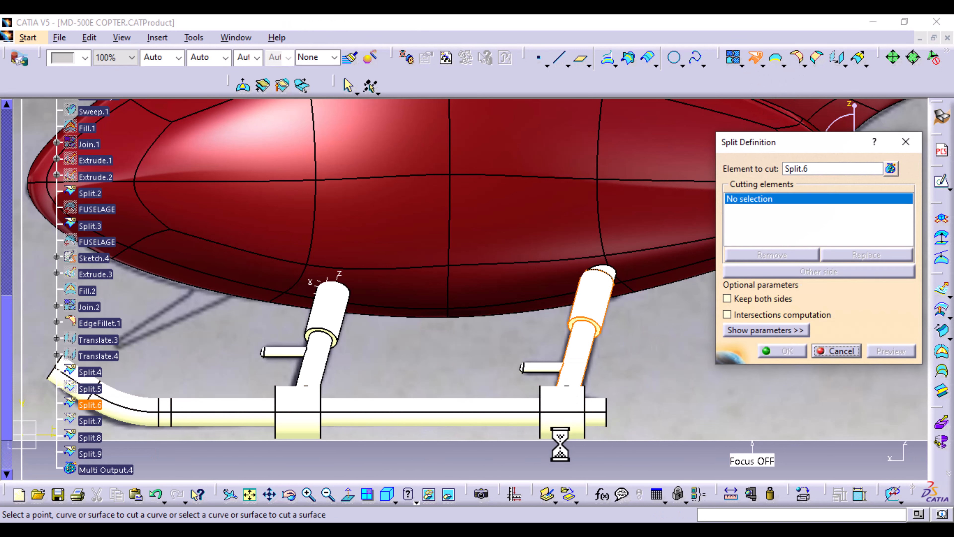
left_click(560, 428)
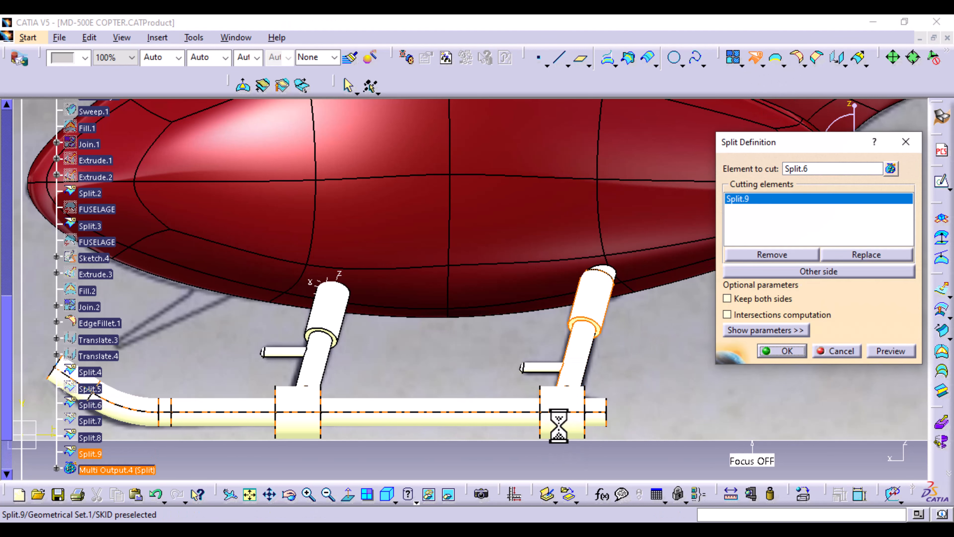
left_click(796, 352)
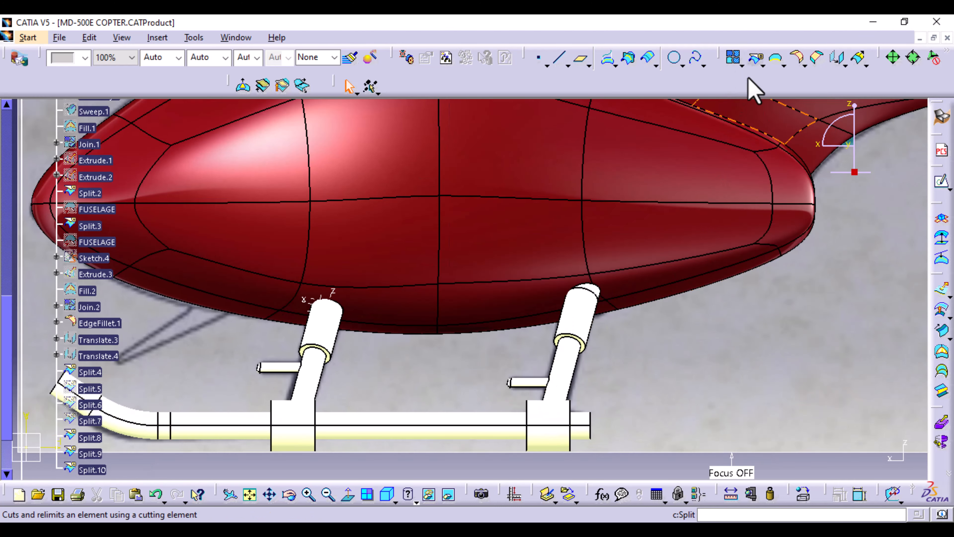
Begin a split of the rear strut Split.10 using the edge of Split.2 as cutting element, and hide the Split.2 surface
middle_click_drag(616, 324, 606, 233, "ctrl")
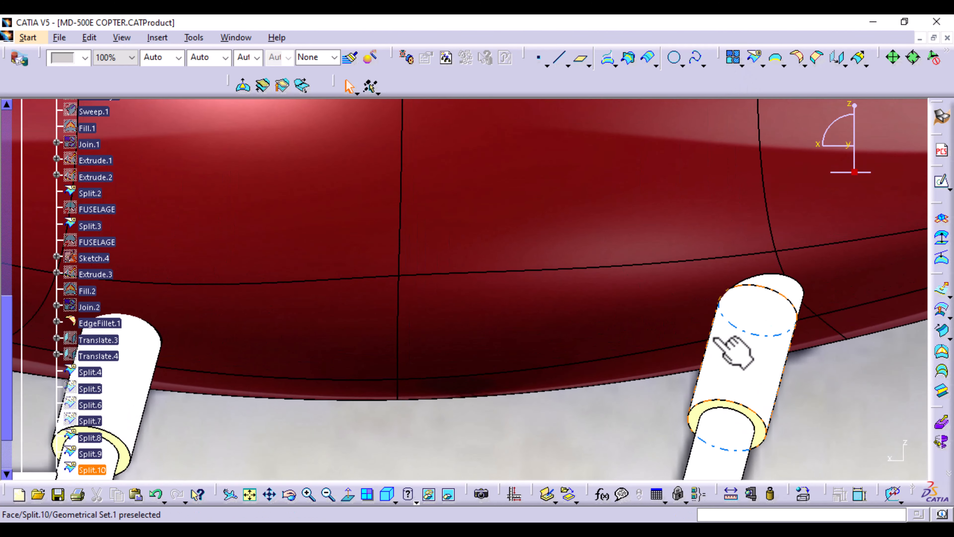
middle_click_drag(713, 338, 538, 286)
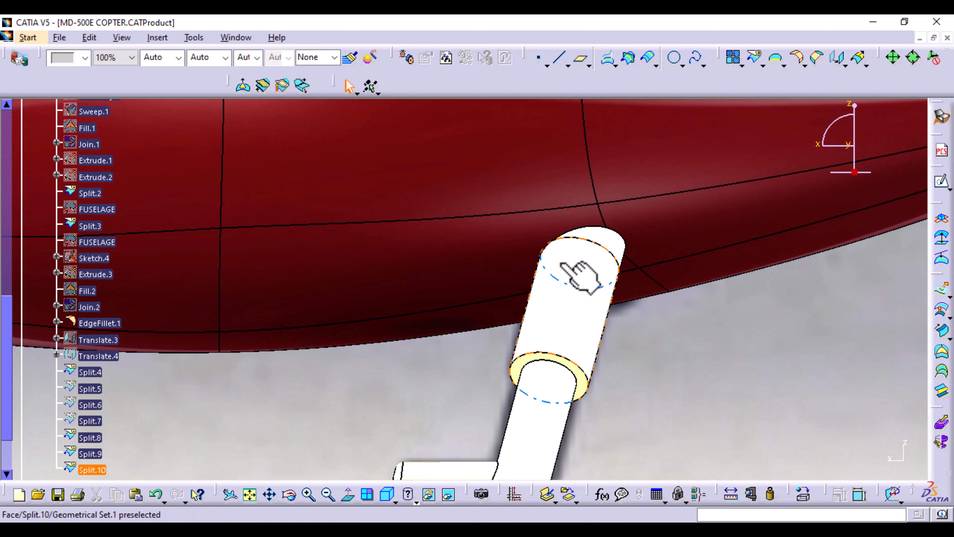
left_click(756, 57)
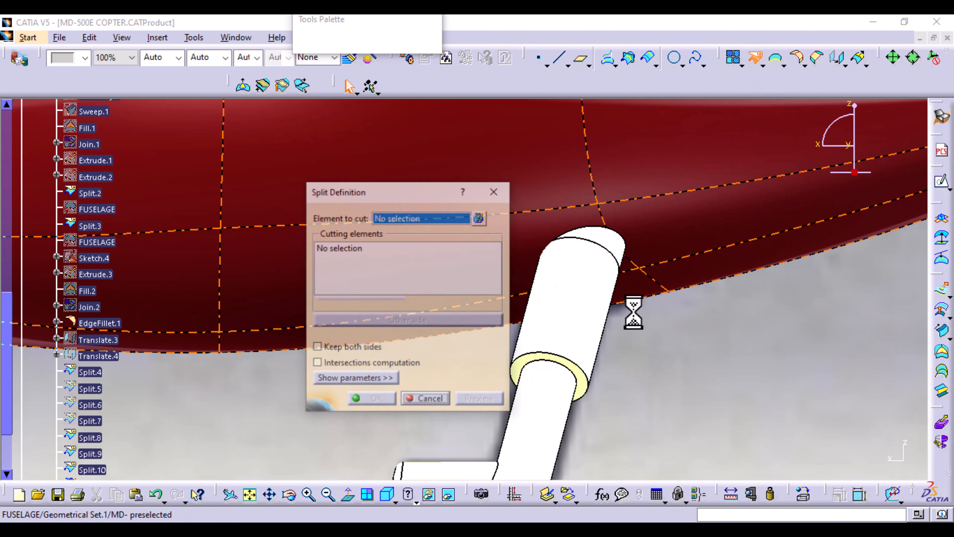
left_click(566, 309)
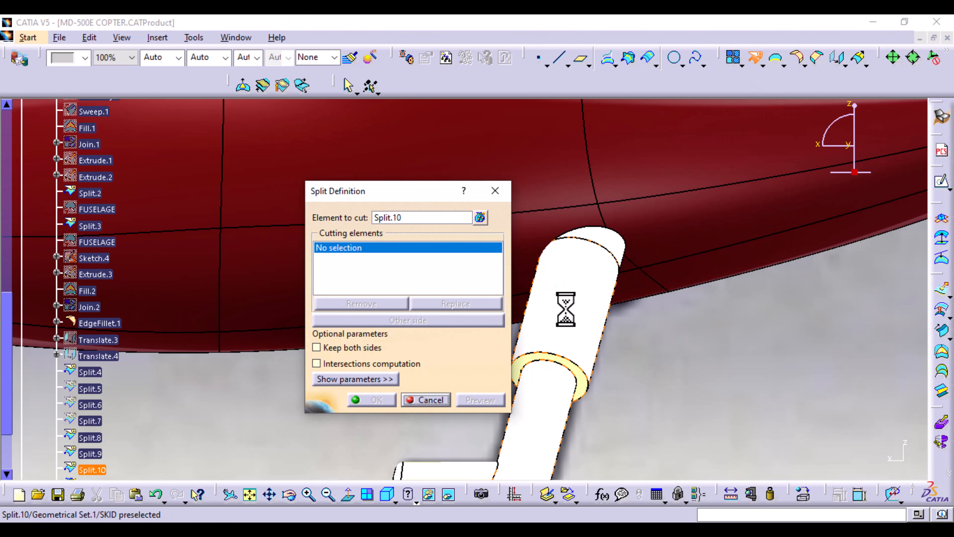
left_click(603, 248)
left_click(865, 322)
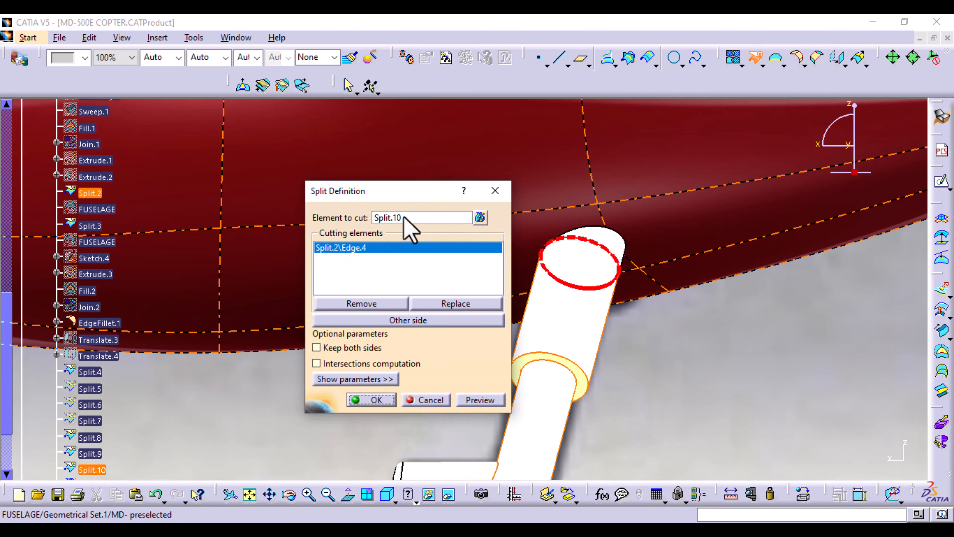
right_click(611, 249)
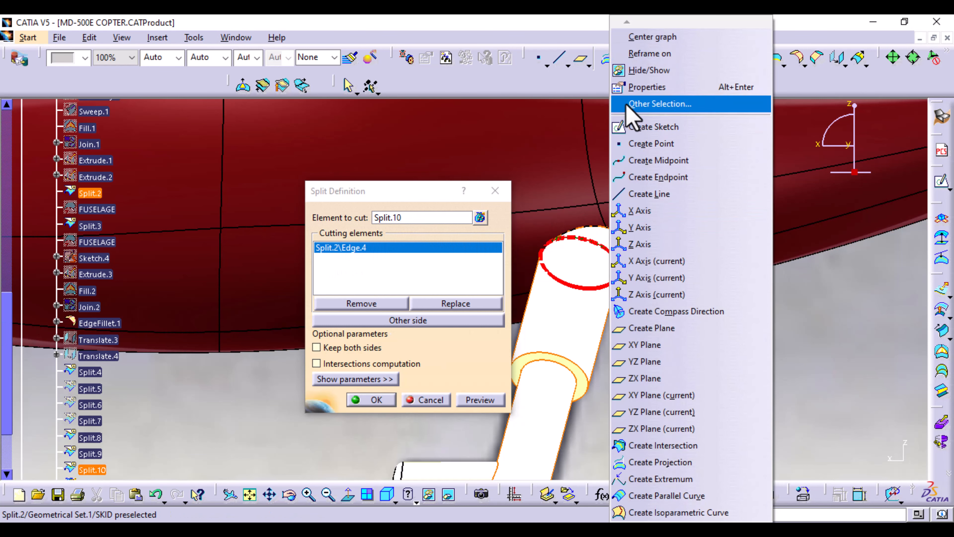
left_click(650, 71)
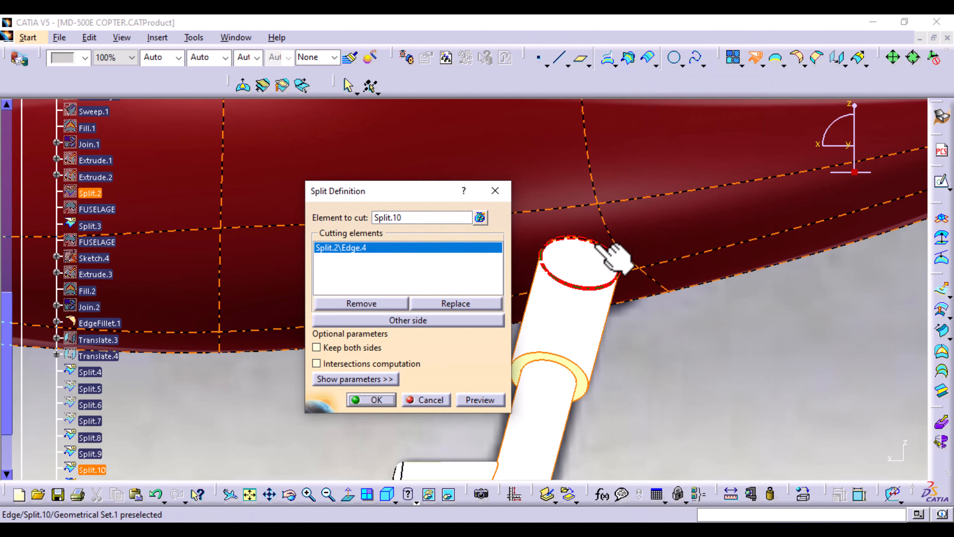
Use the rear strut's own upper edge Split.10\Edge.8 as the only cutting element, removing Split.2\Edge.4, and complete the split
left_click(595, 246)
left_click(864, 328)
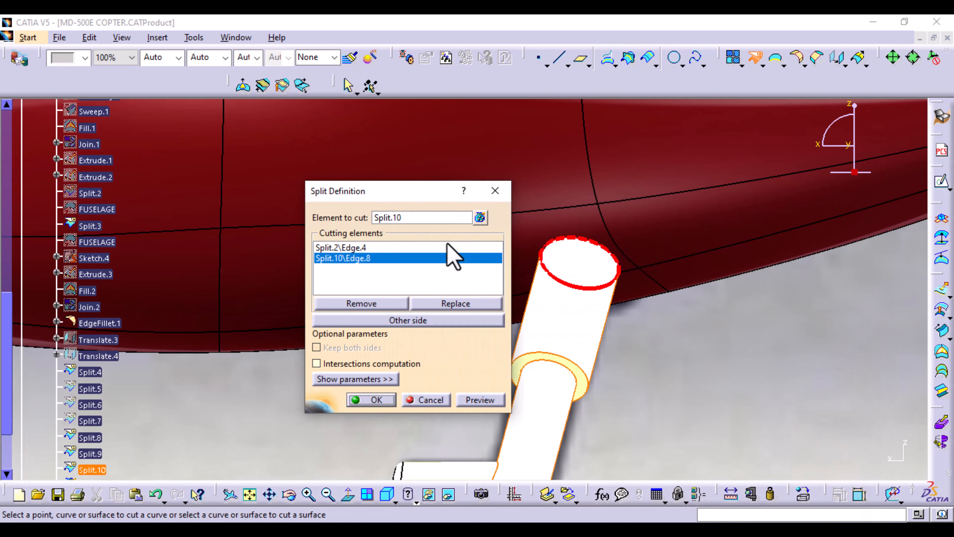
left_click(360, 248)
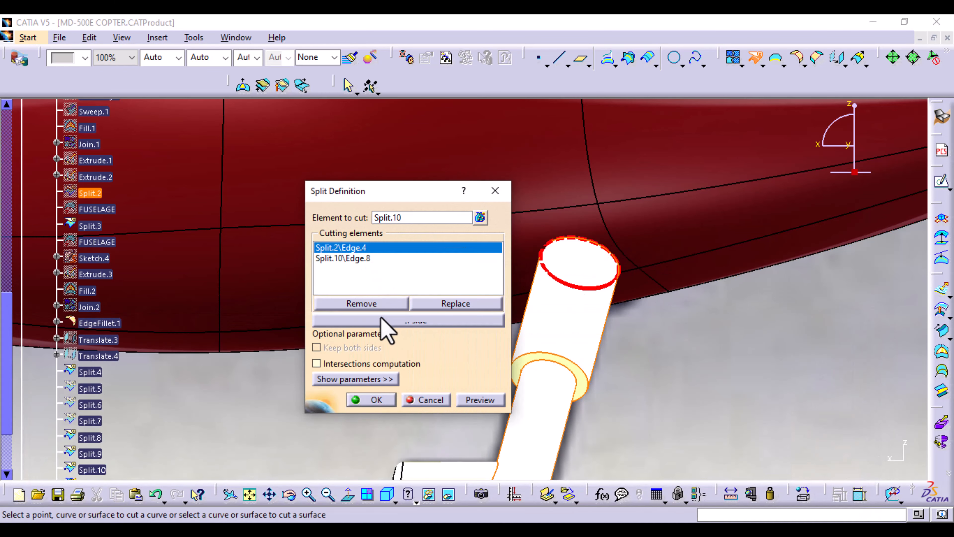
left_click(375, 303)
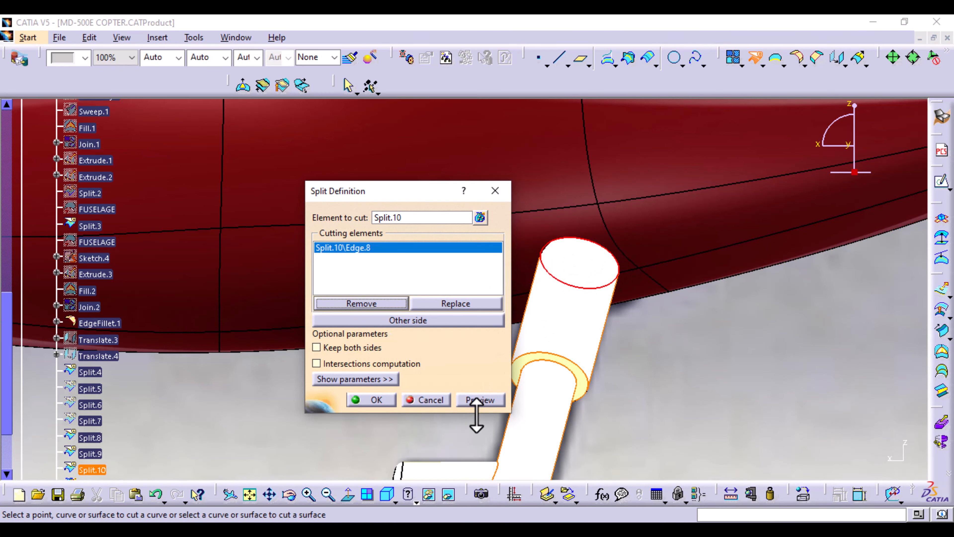
left_click(479, 400)
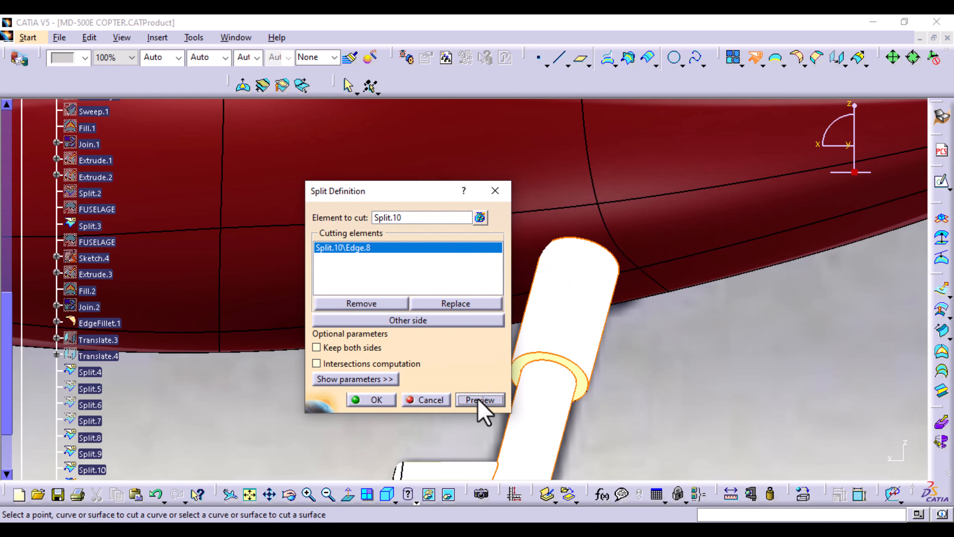
left_click(376, 400)
Hide the Split.3 surface at the upper end of the front strut
middle_click_drag(282, 318, 659, 300)
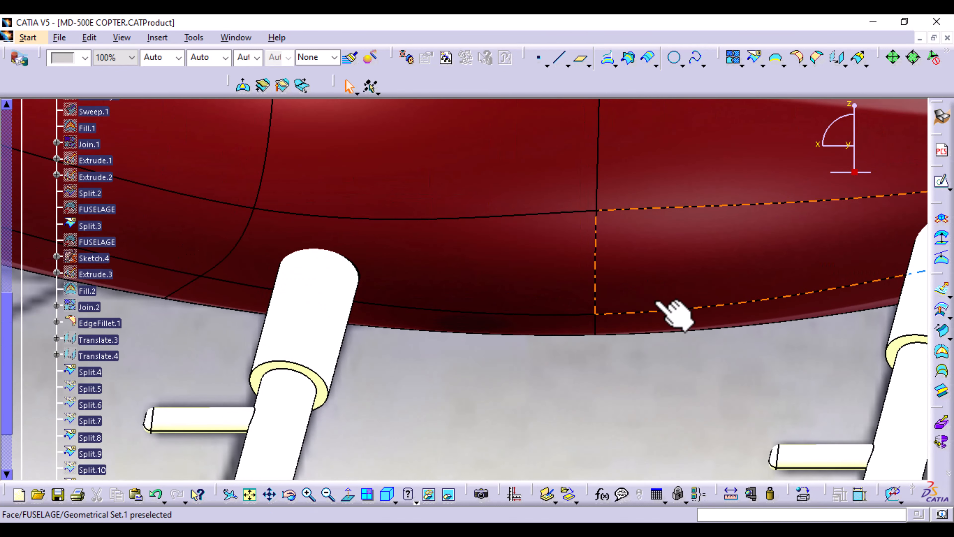
middle_click_drag(390, 324, 373, 228)
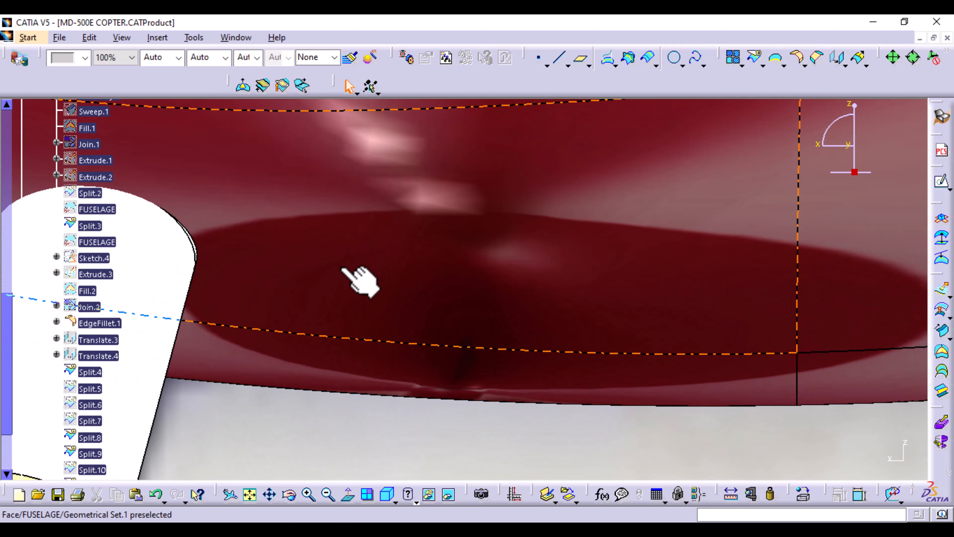
middle_click_drag(344, 269, 686, 358)
middle_click_drag(591, 399, 602, 326)
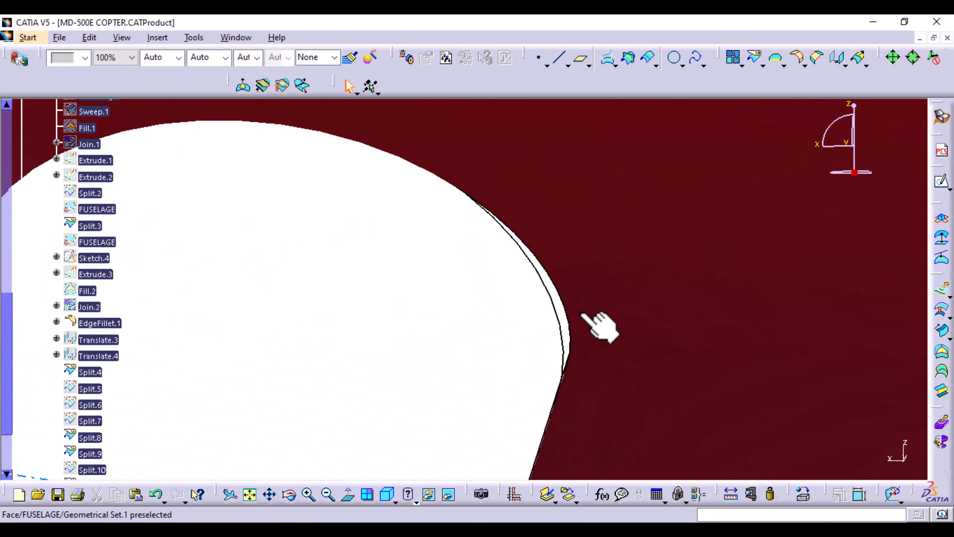
right_click(569, 344)
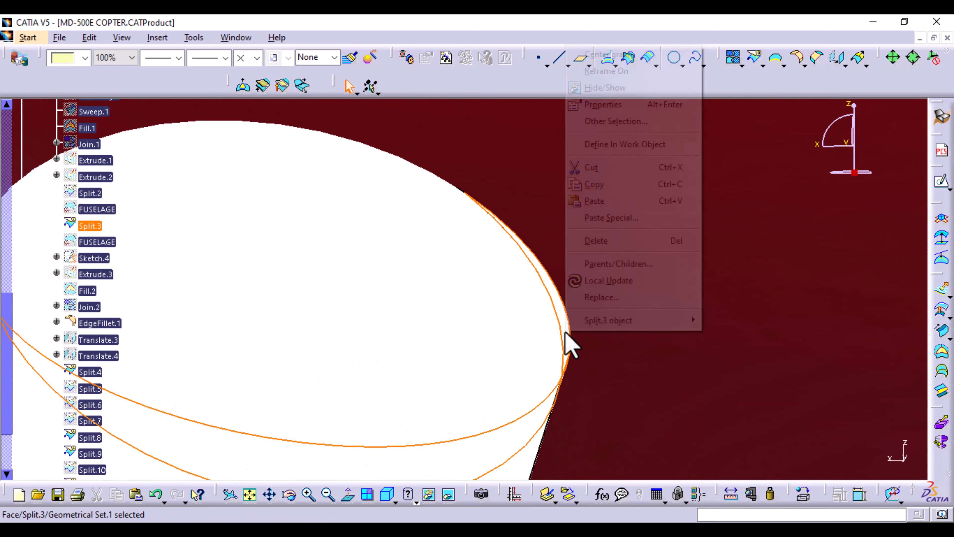
left_click(628, 88)
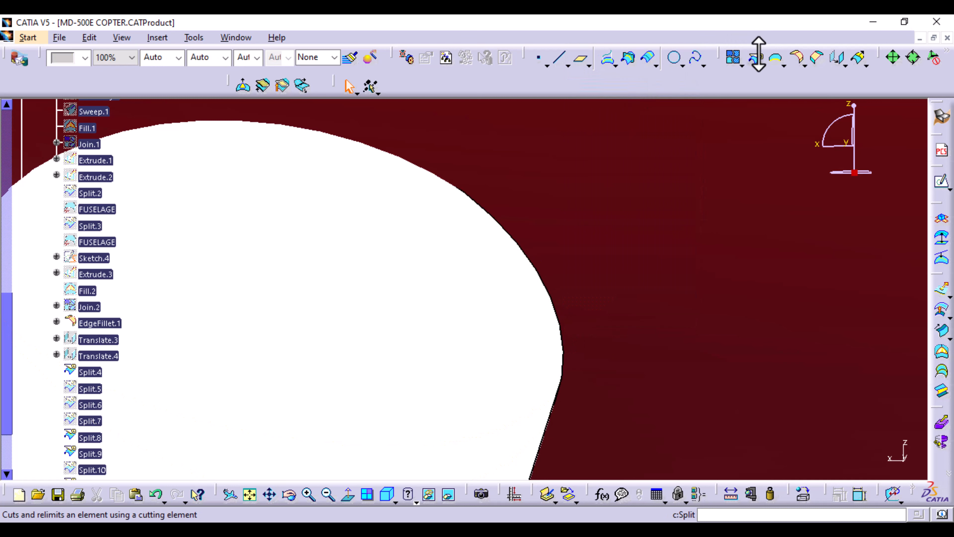
Split the front strut Split.8 using its own upper edge Split.8\Edge.9 as the cutting element
left_click(754, 57)
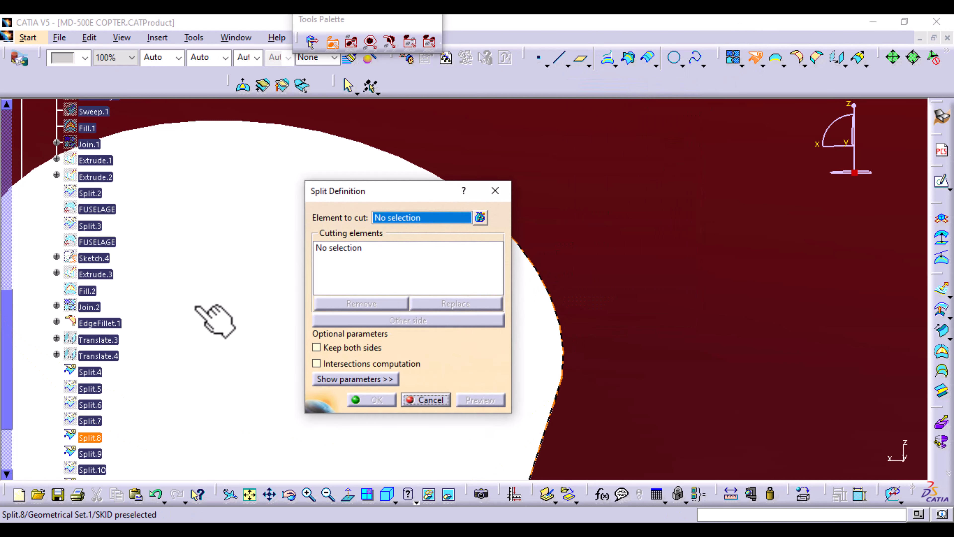
left_click(196, 307)
middle_click_drag(239, 291, 239, 314)
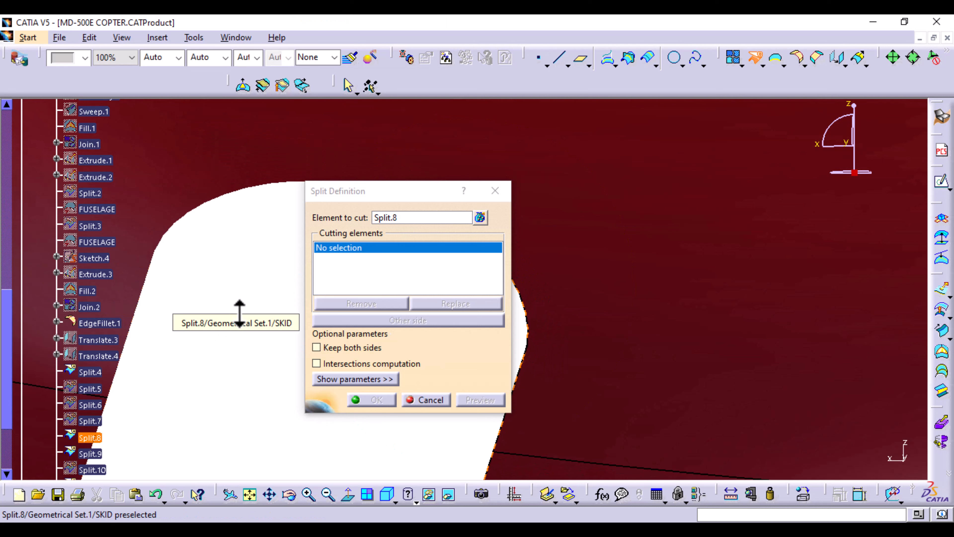
left_click(526, 322)
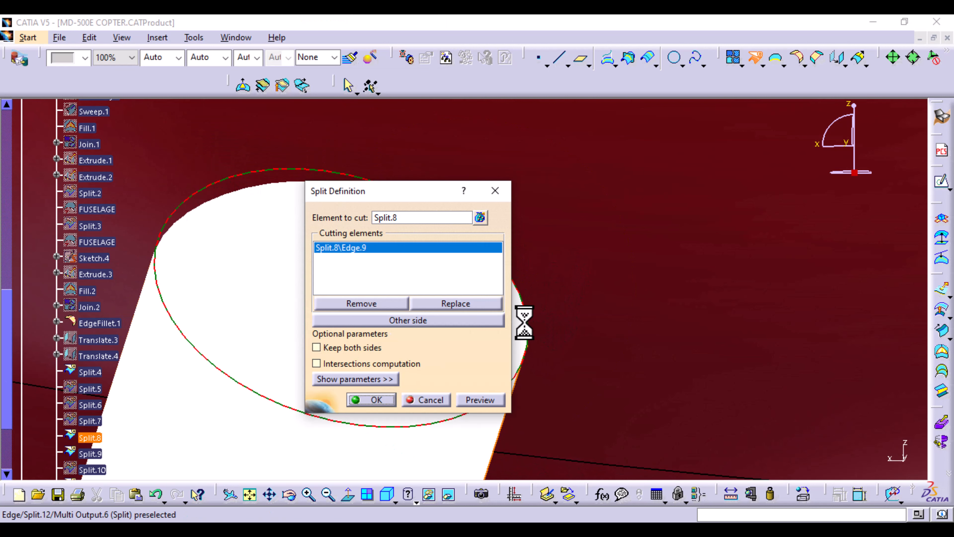
left_click(479, 400)
left_click(377, 399)
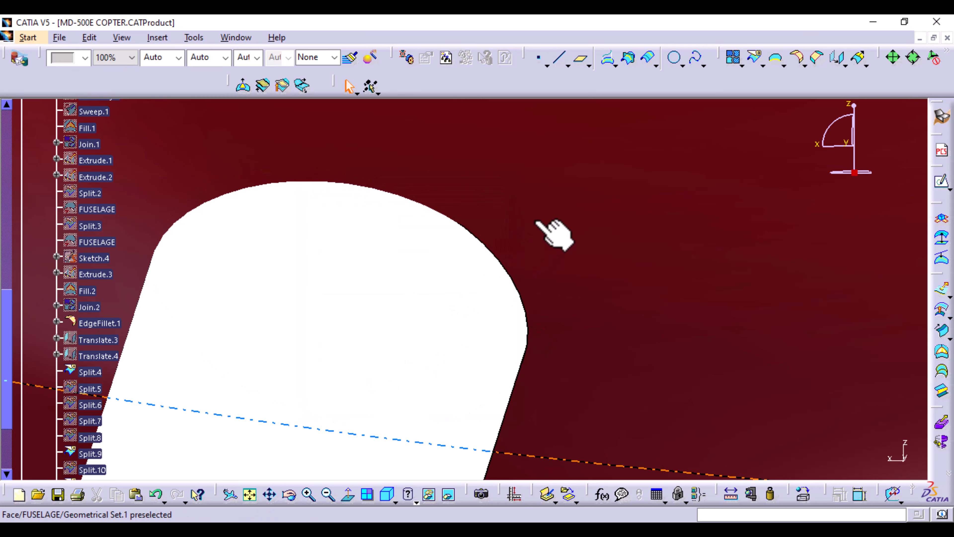
middle_click_drag(537, 223, 543, 325)
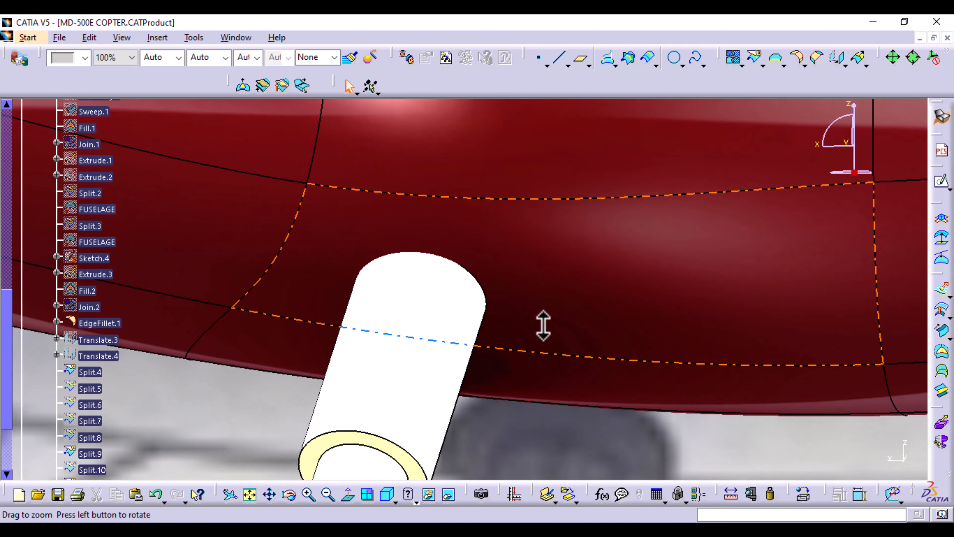
Show the hidden Split.2 and Split.3 surfaces again at the upper ends of the struts
right_click(100, 197)
left_click(128, 237)
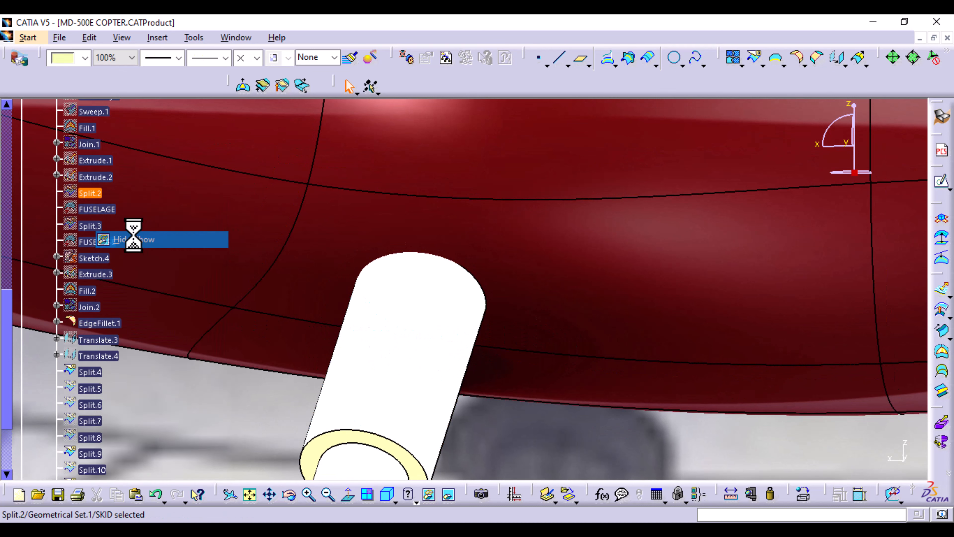
right_click(99, 230)
left_click(150, 277)
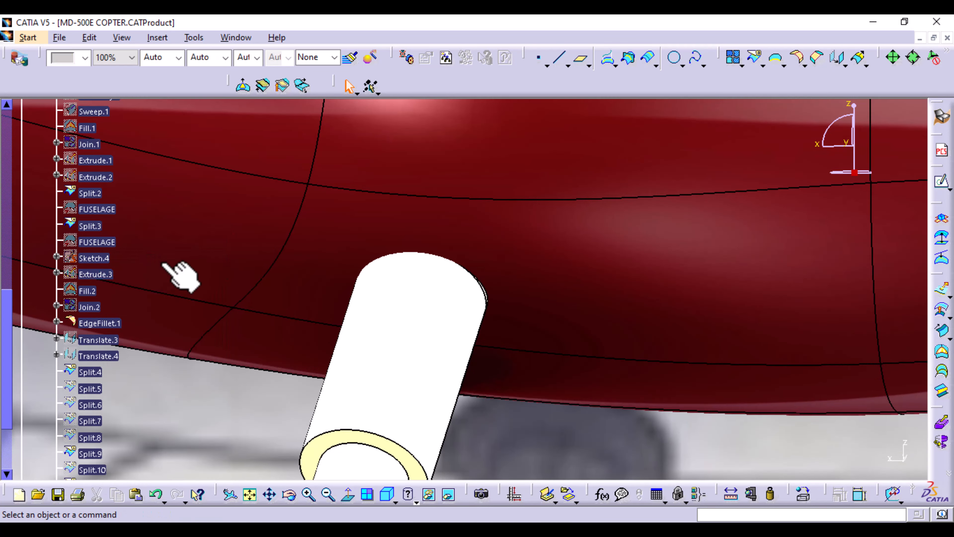
middle_click_drag(473, 192, 509, 319)
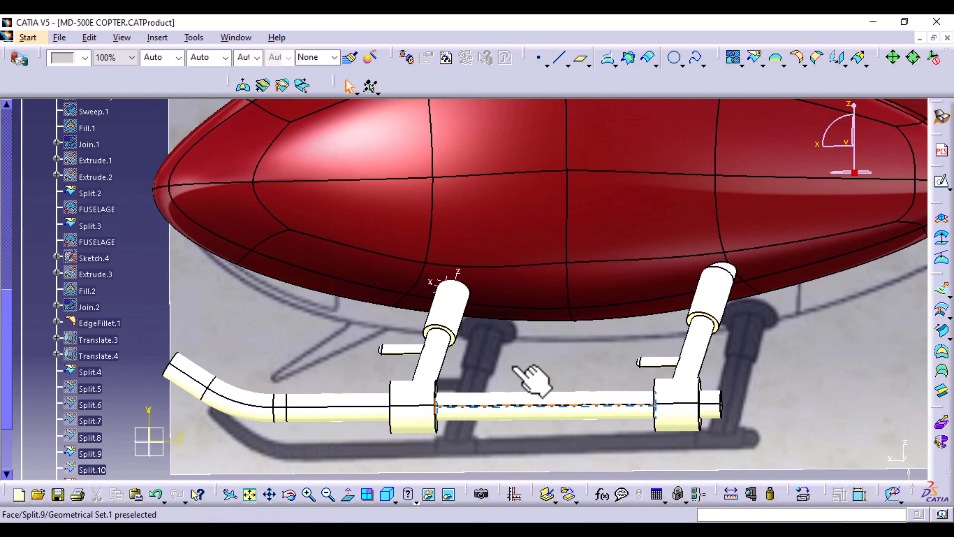
middle_click_drag(561, 278, 544, 273)
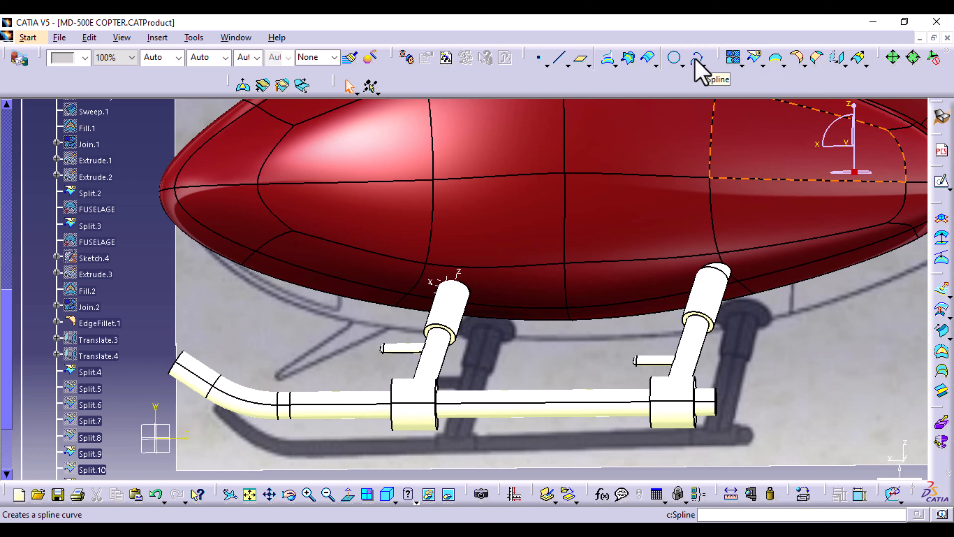
Start a join with the skid tube Split.9, front strut Split.12, front step EdgeFillet.1 and upper sleeve Split.3
left_click(733, 57)
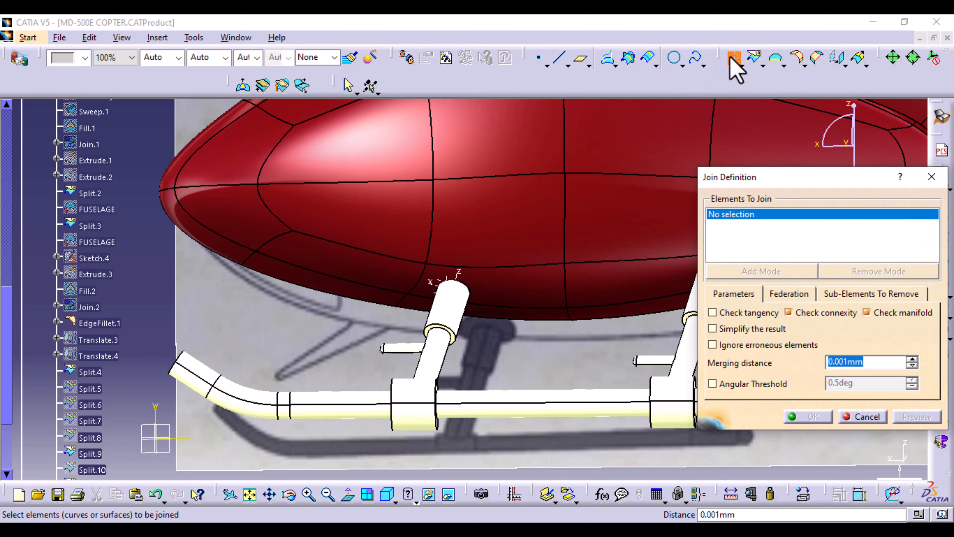
left_click(400, 412)
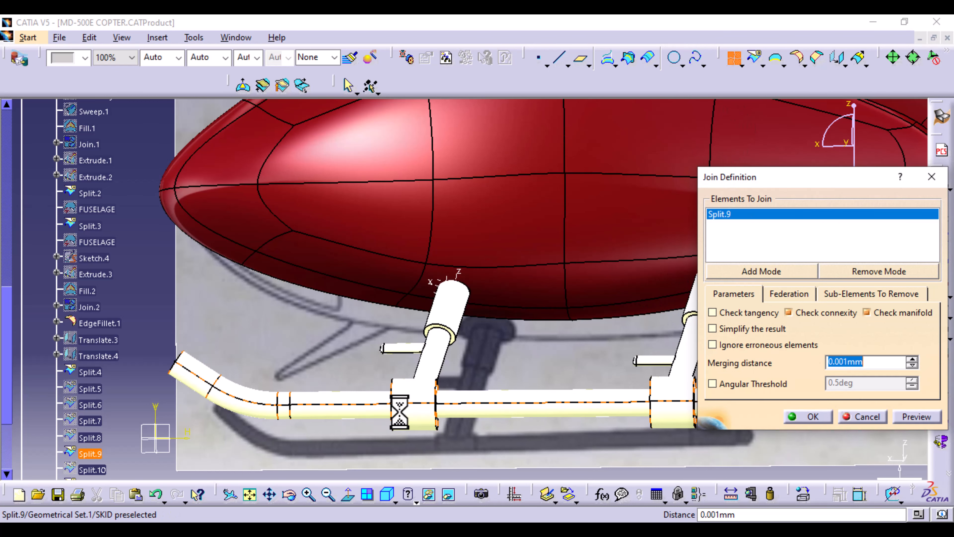
left_click(428, 366)
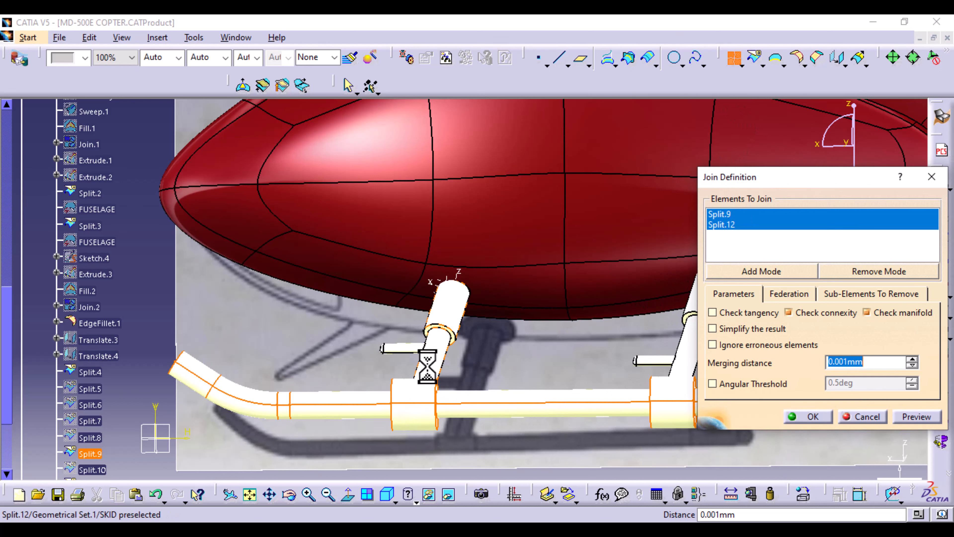
left_click(414, 349)
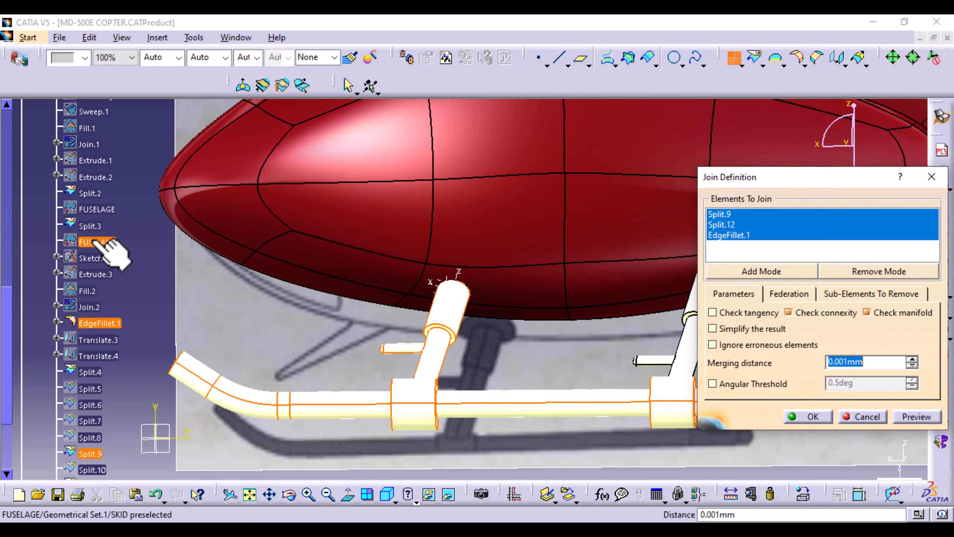
left_click(91, 226)
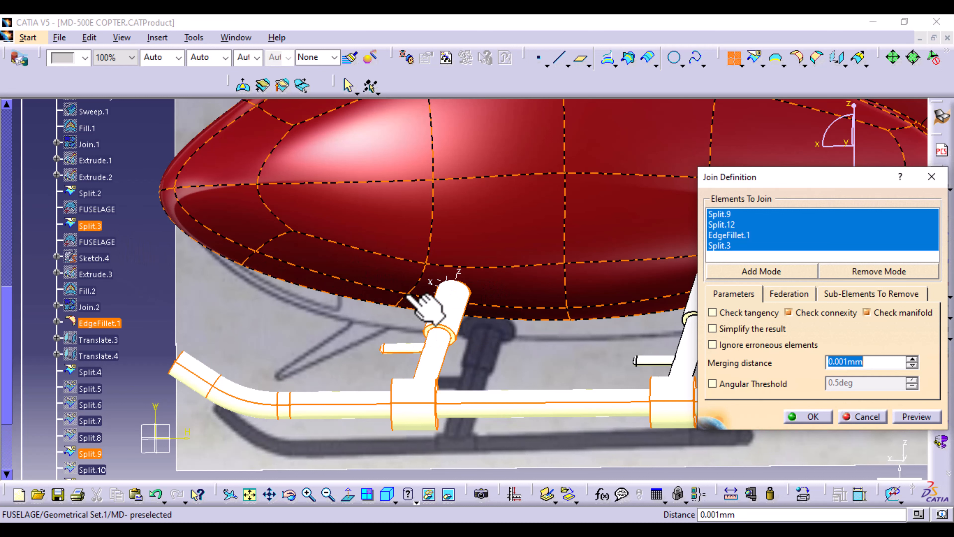
Add the rear step Split.4, rear strut Split.11 and upper sleeve Split.2 to the join and complete it
middle_click_drag(603, 353, 424, 338)
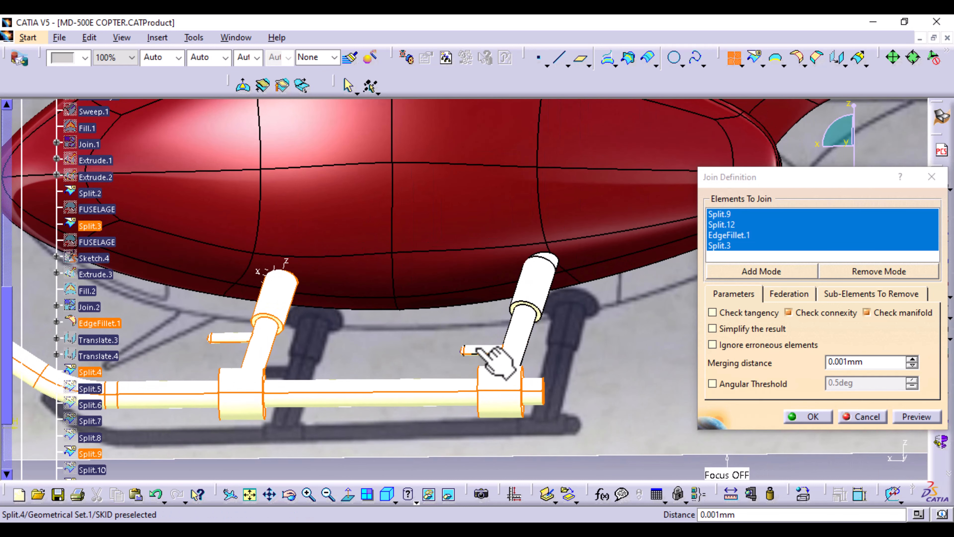
left_click(488, 356)
left_click(533, 323)
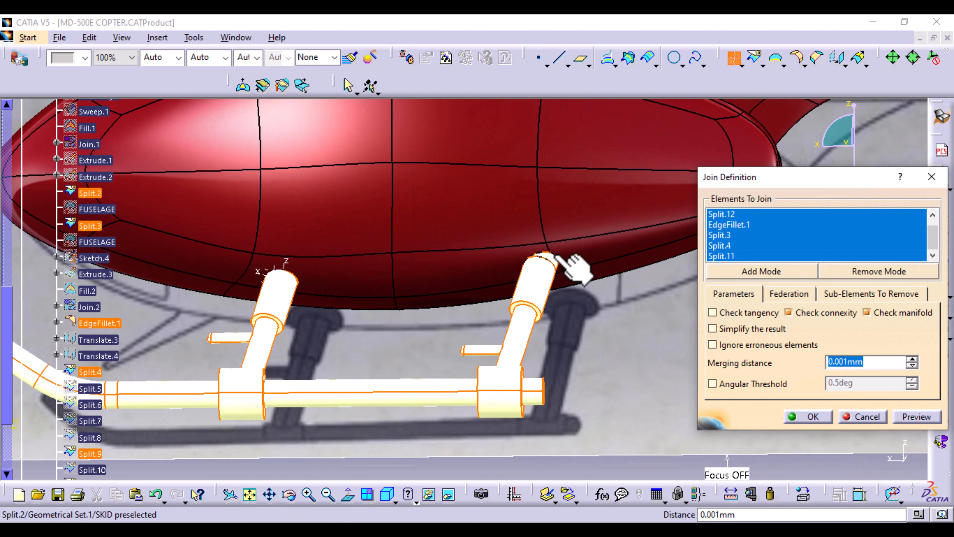
left_click(547, 267)
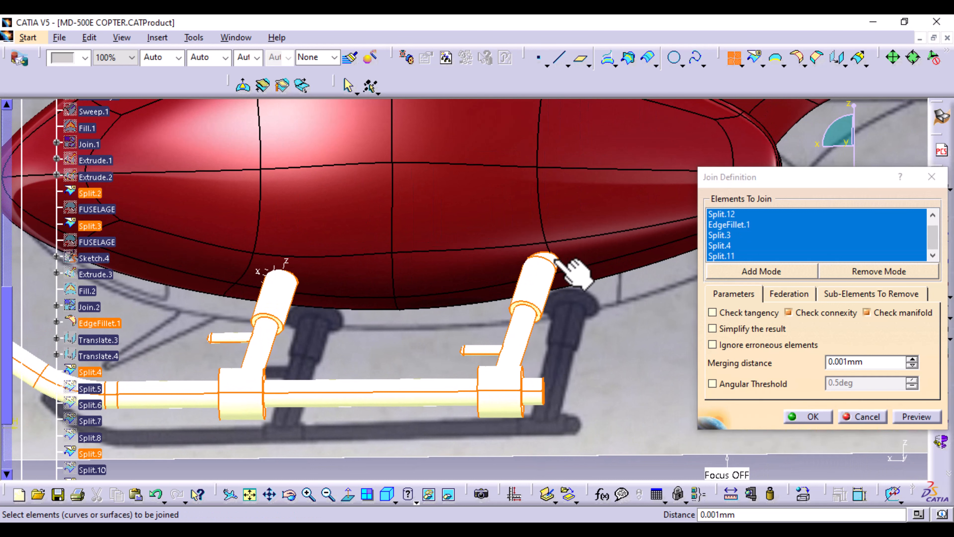
left_click(922, 415)
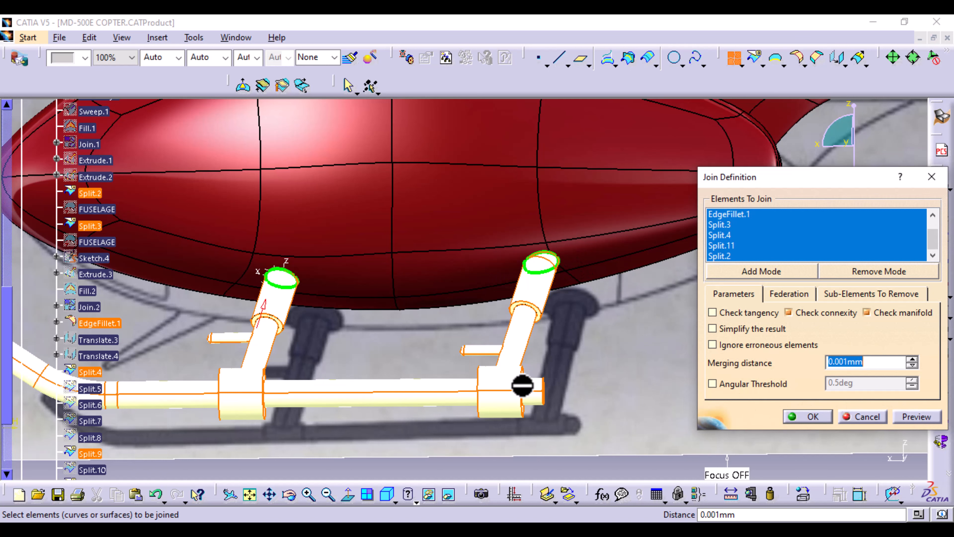
middle_click_drag(420, 294, 413, 324)
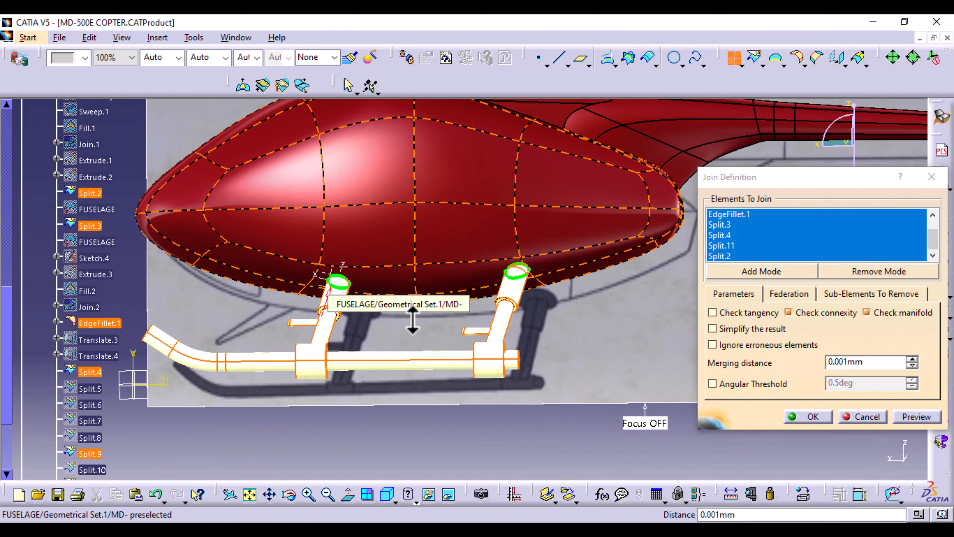
left_click(812, 417)
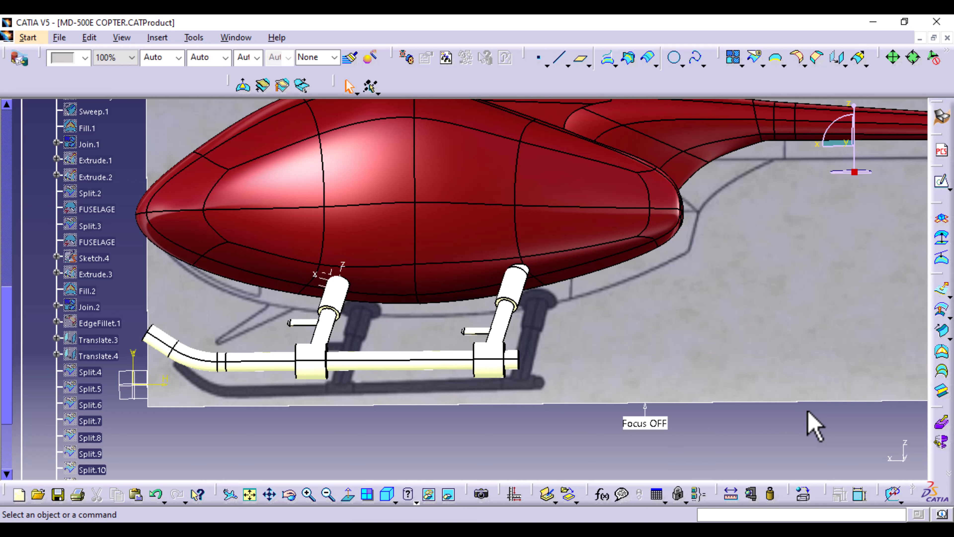
middle_click_drag(611, 380, 595, 362)
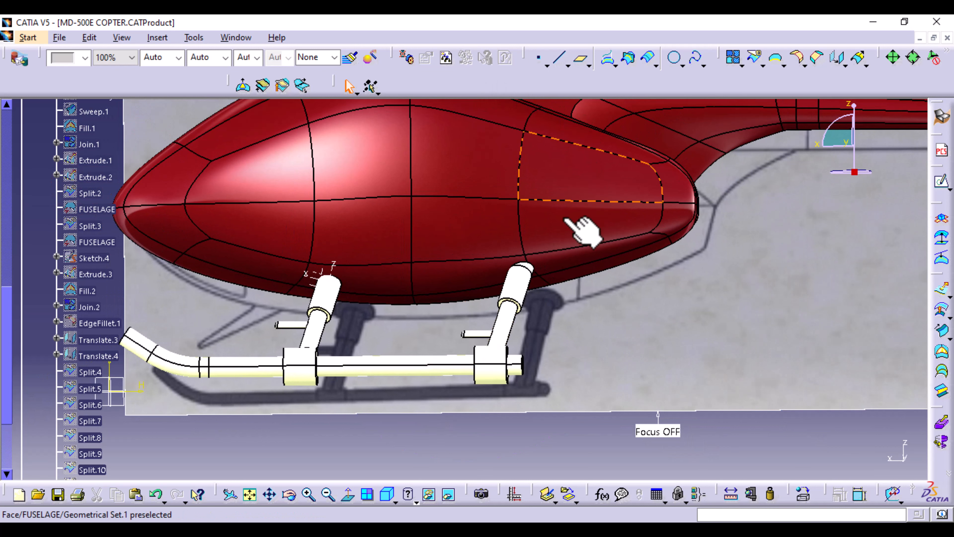
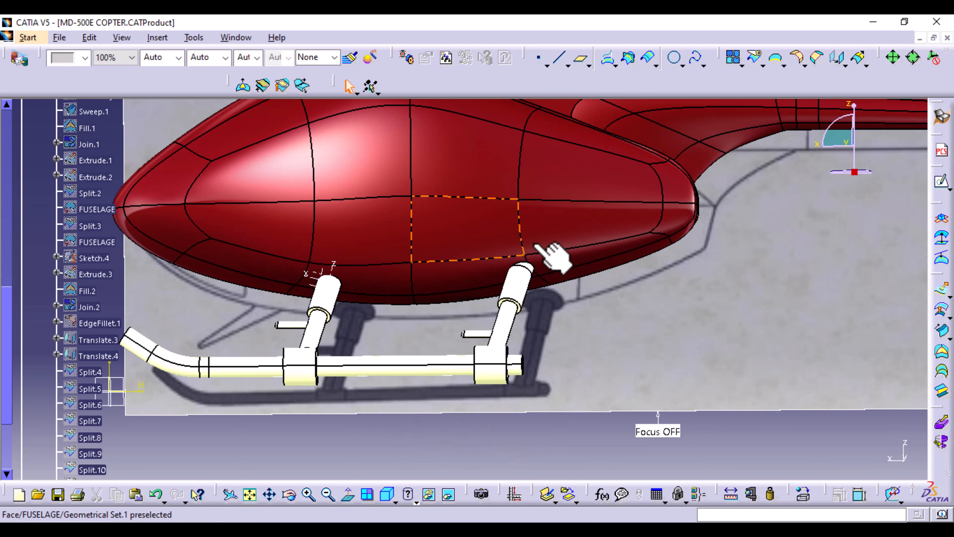
left_click(735, 59)
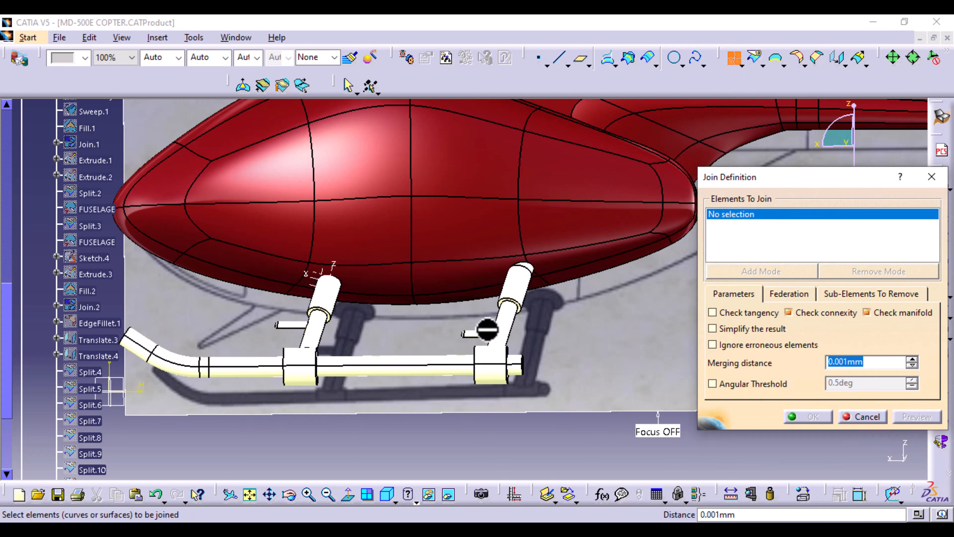
middle_click_drag(411, 324, 404, 287)
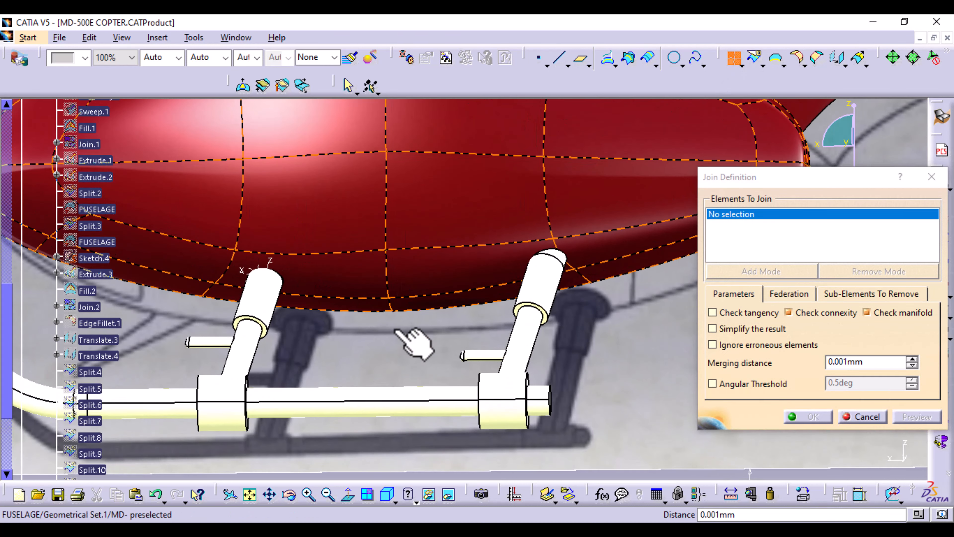
left_click(367, 410)
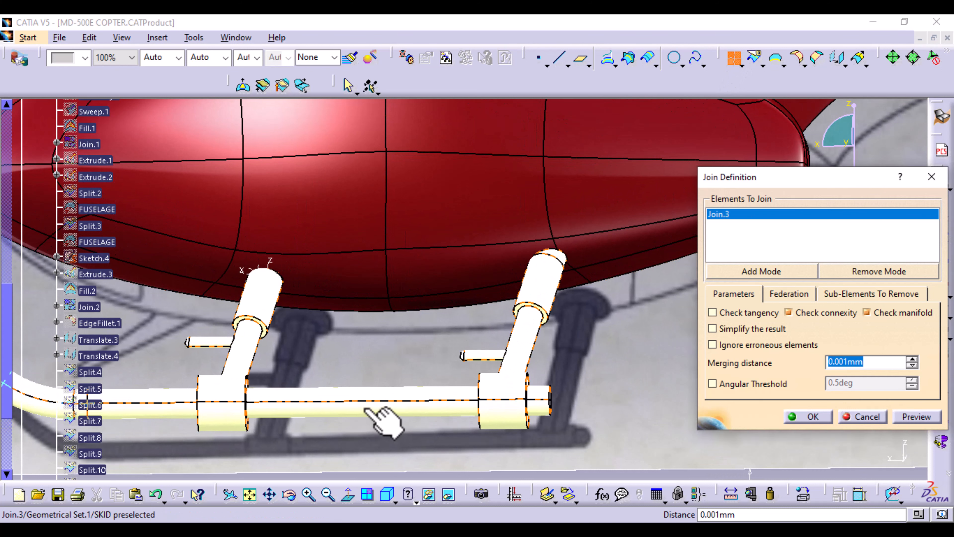
left_click(931, 177)
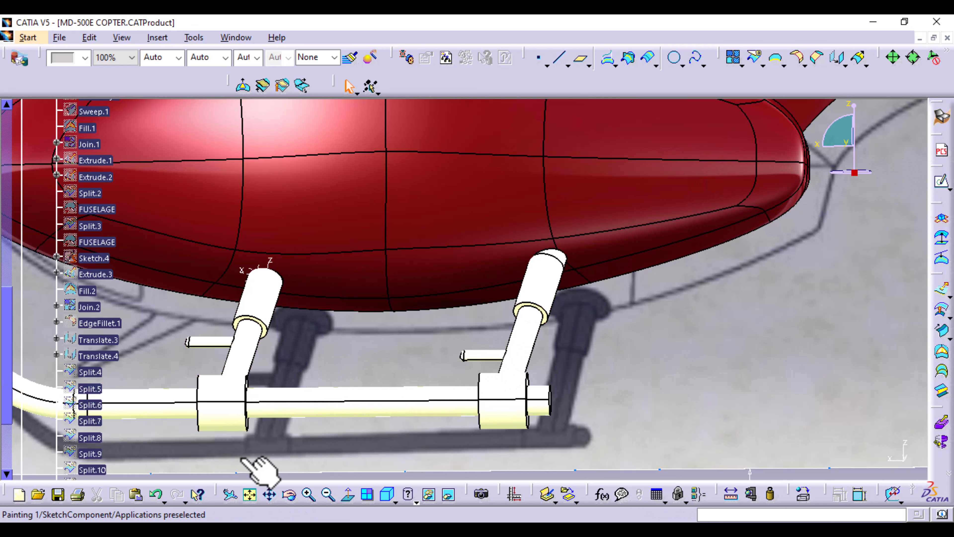
Hide the joined skid surface Join.3
scroll(150, 443, "down", 3)
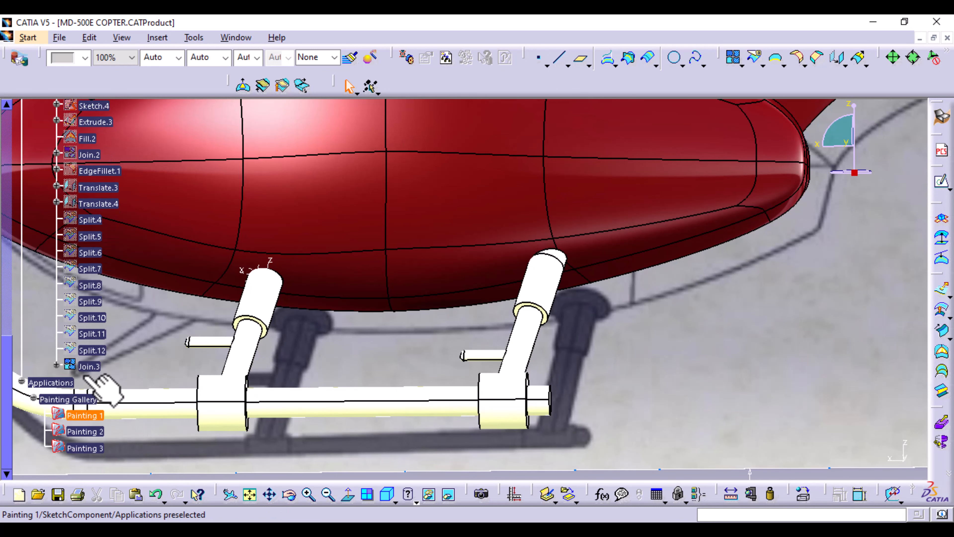
right_click(94, 367)
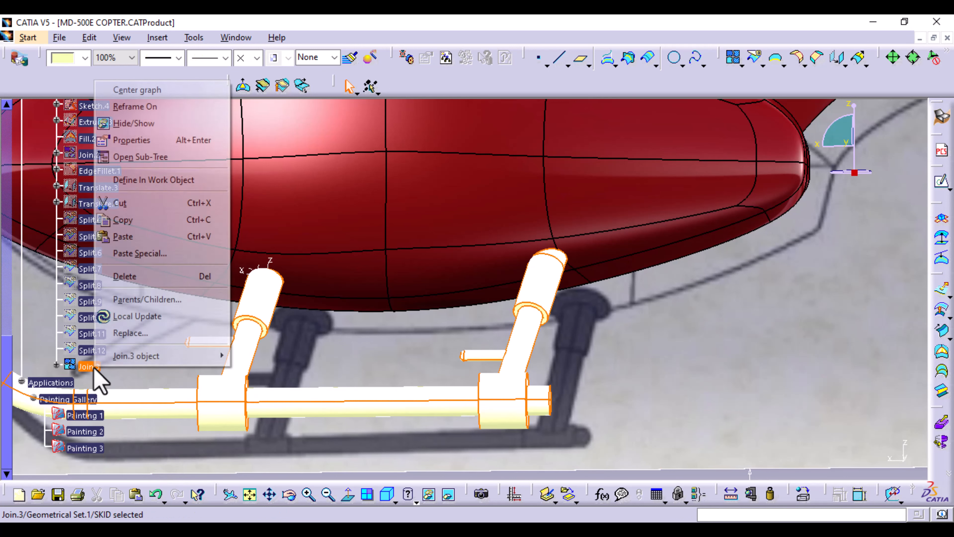
left_click(169, 124)
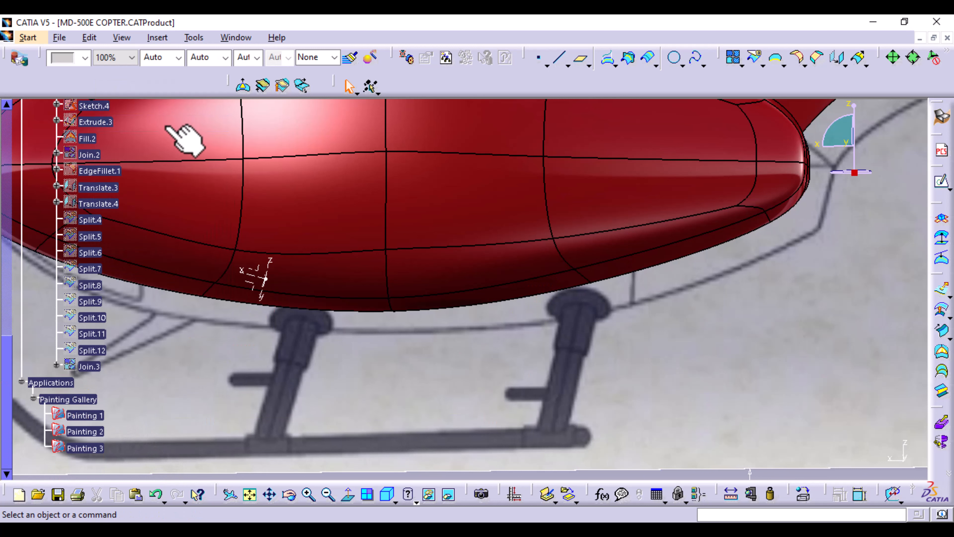
Reopen the definition of Join.3, review its full list of elements to join, and close it without changes
scroll(125, 161, "up", 2)
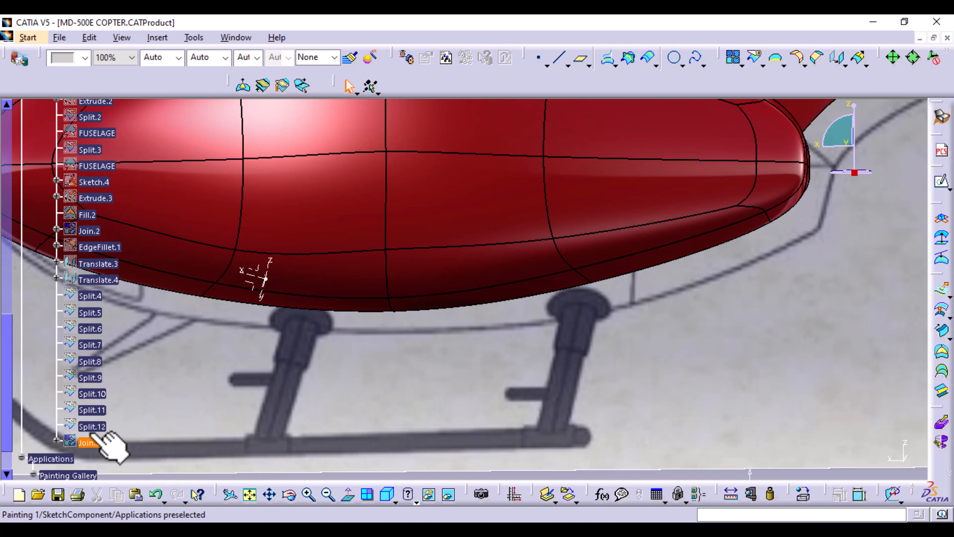
double_click(90, 443)
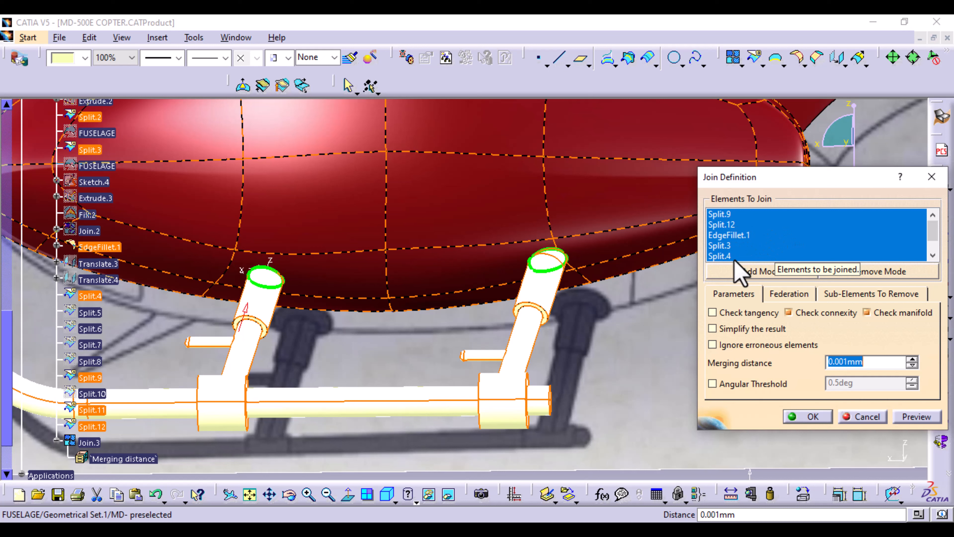
mouse_move(929, 233)
left_mouse_down()
mouse_move(933, 250)
mouse_move(931, 226)
mouse_move(932, 238)
left_mouse_up()
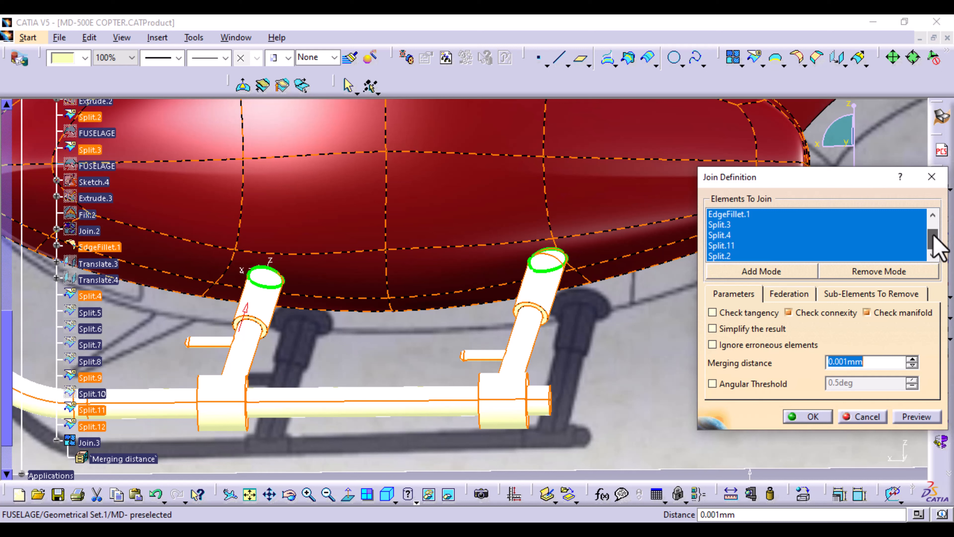
mouse_move(933, 236)
left_mouse_down()
mouse_move(932, 221)
mouse_move(932, 232)
left_mouse_up()
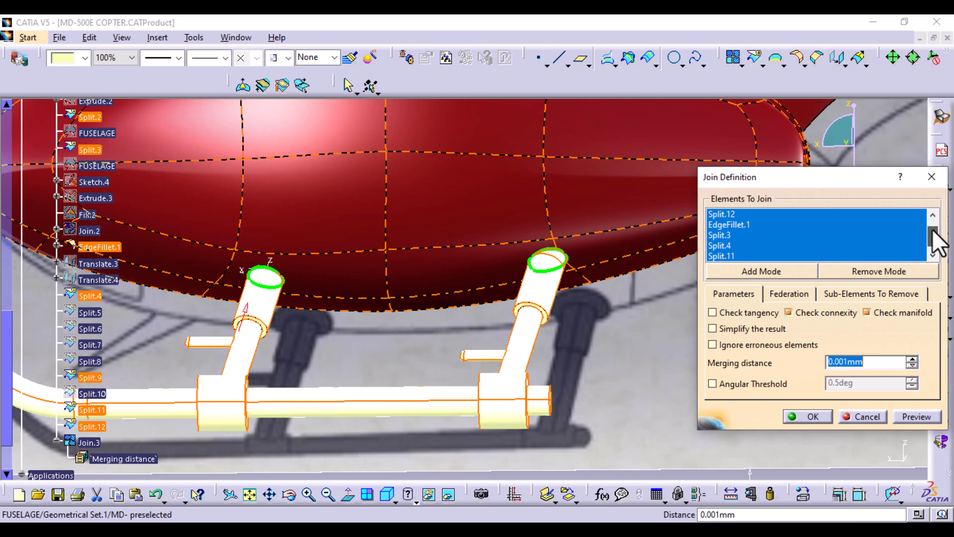
left_click_drag(933, 229, 934, 225)
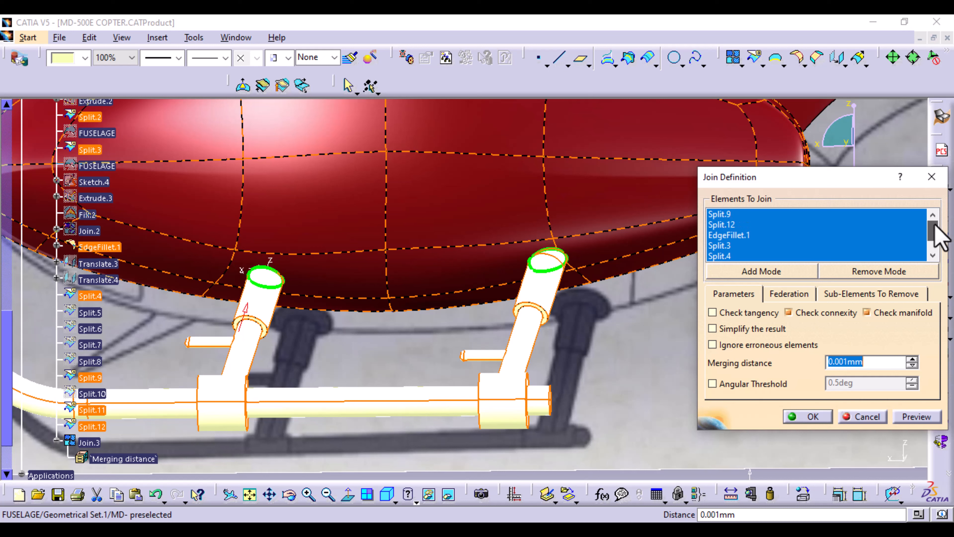
left_click(933, 178)
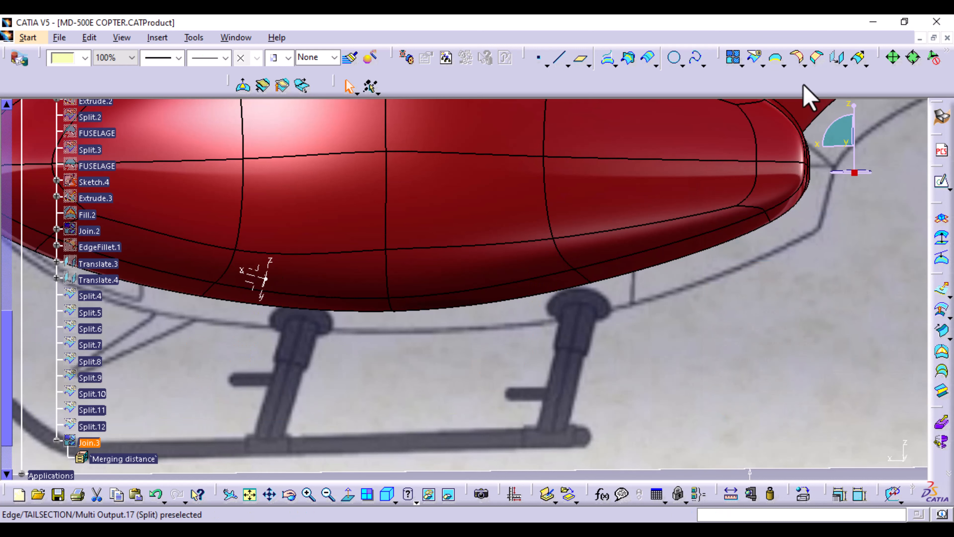
Start a new join with Extrude.1 and Extrude.2, removing the preselected Join.3 from the elements to join
left_click(733, 57)
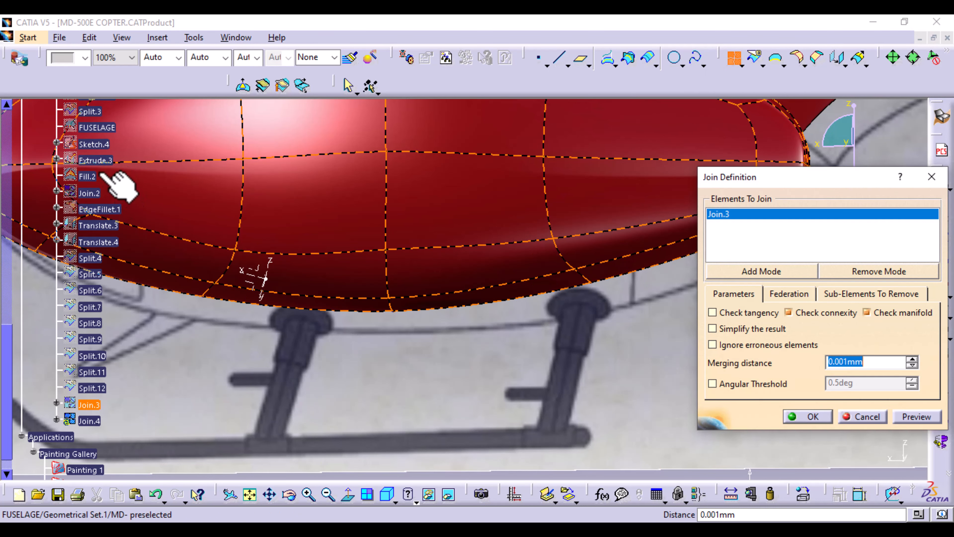
scroll(120, 186, "up", 2)
left_click(107, 123)
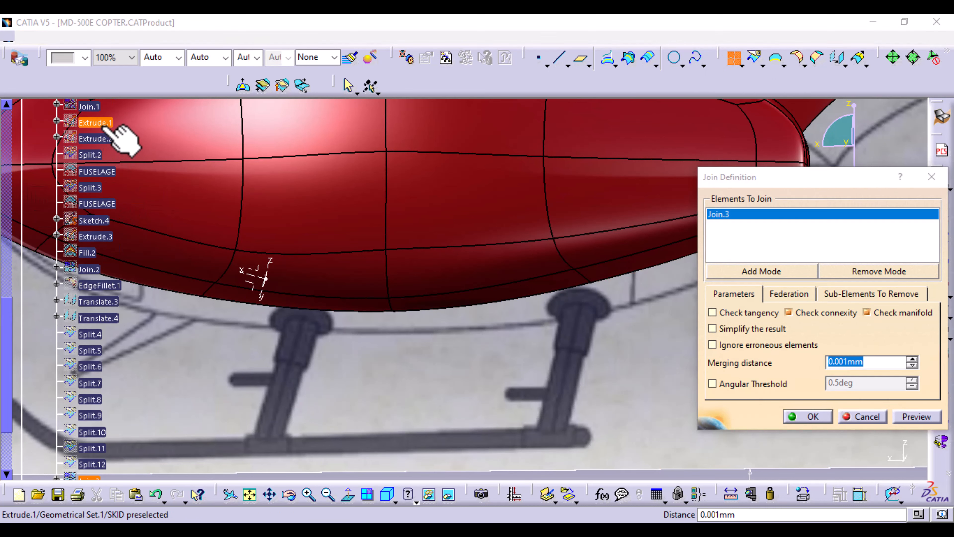
left_click(109, 139)
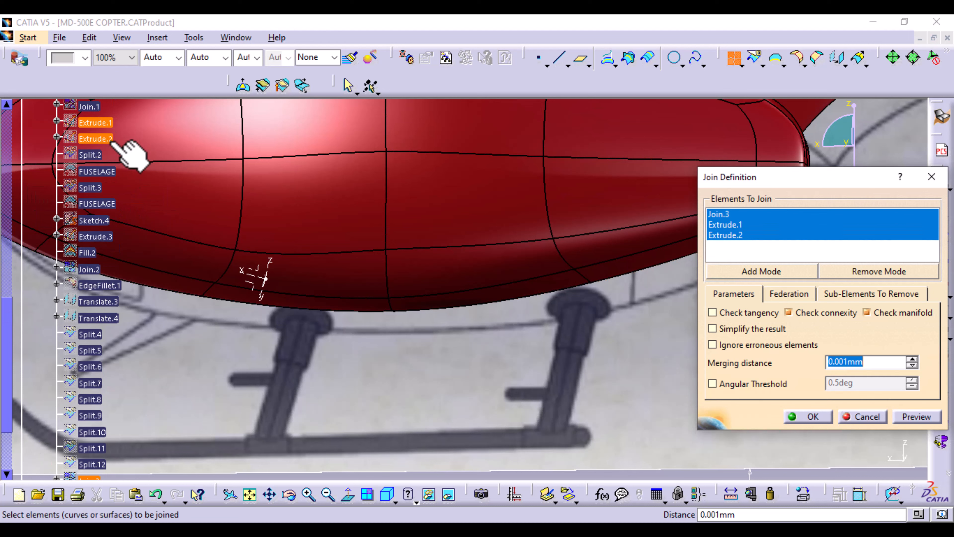
left_click(716, 215)
right_click(783, 217)
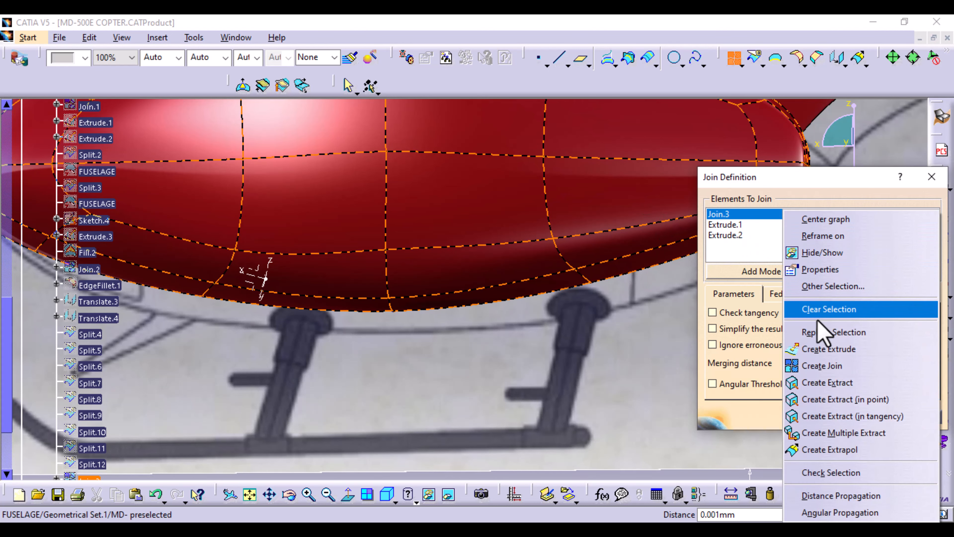
left_click(828, 330)
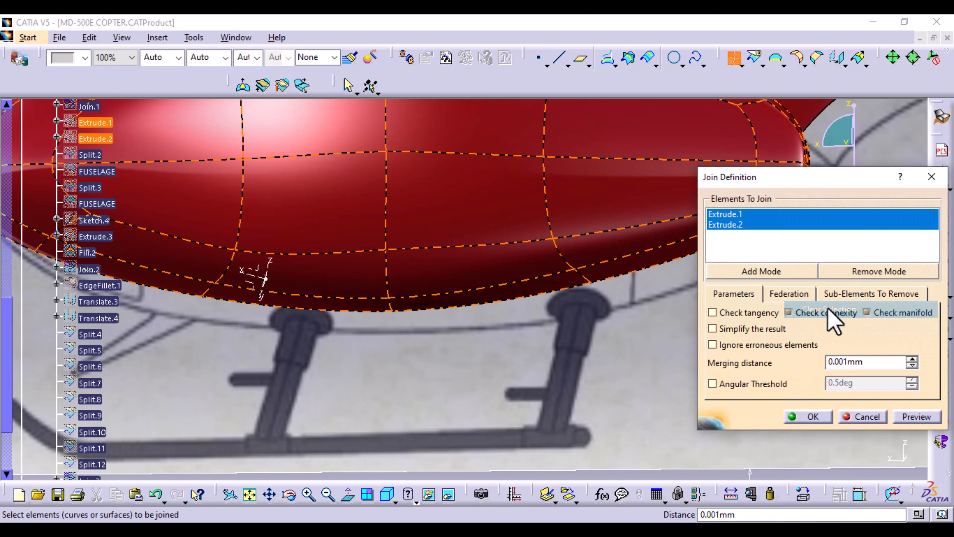
left_click(734, 225)
left_click(753, 272)
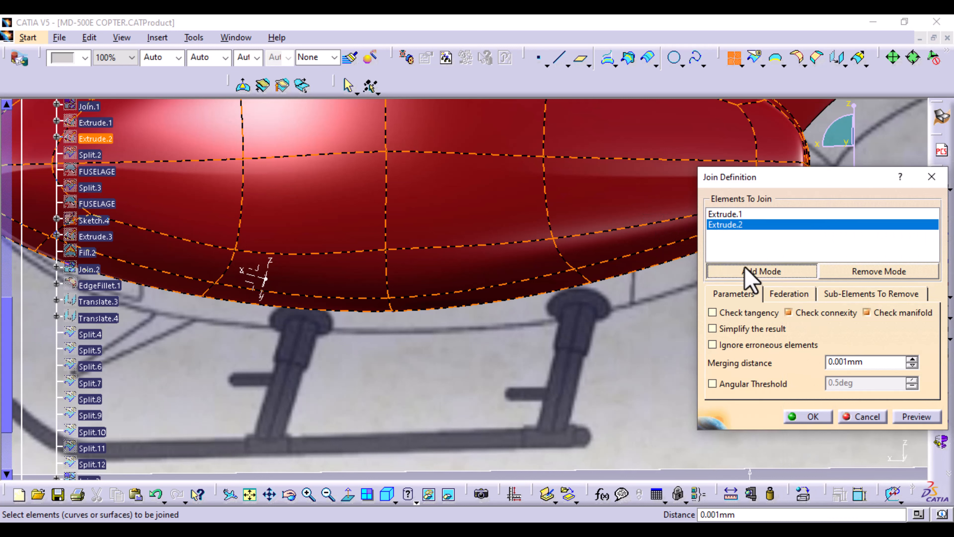
Add Split.4, Split.9, Split.11, Split.12 and EdgeFillet.1 to the join, preview it and complete it
left_click(90, 335)
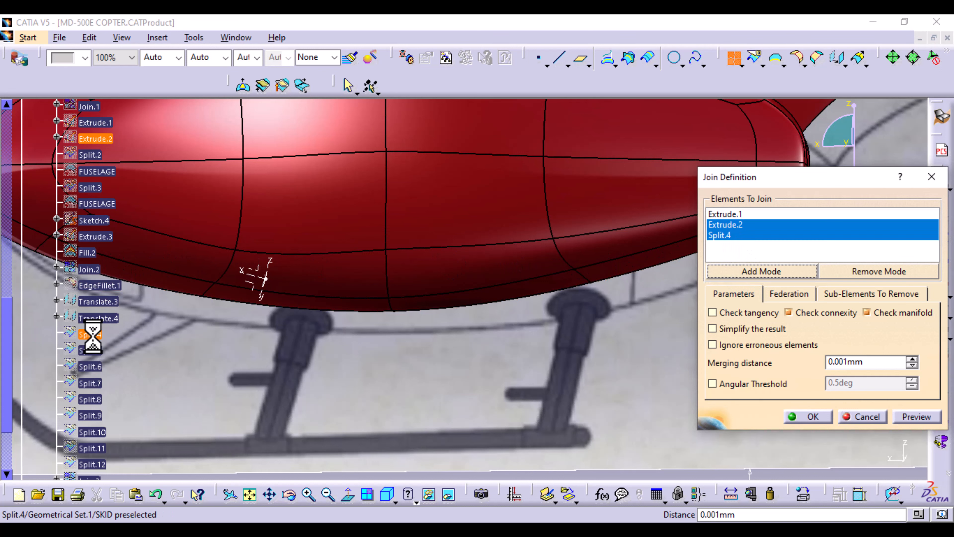
left_click(92, 415)
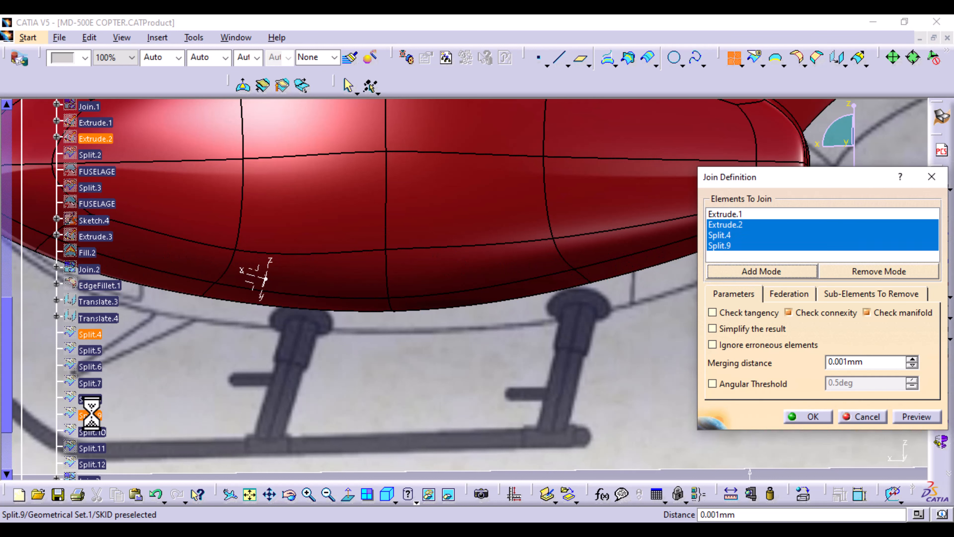
left_click(94, 448)
left_click(100, 465)
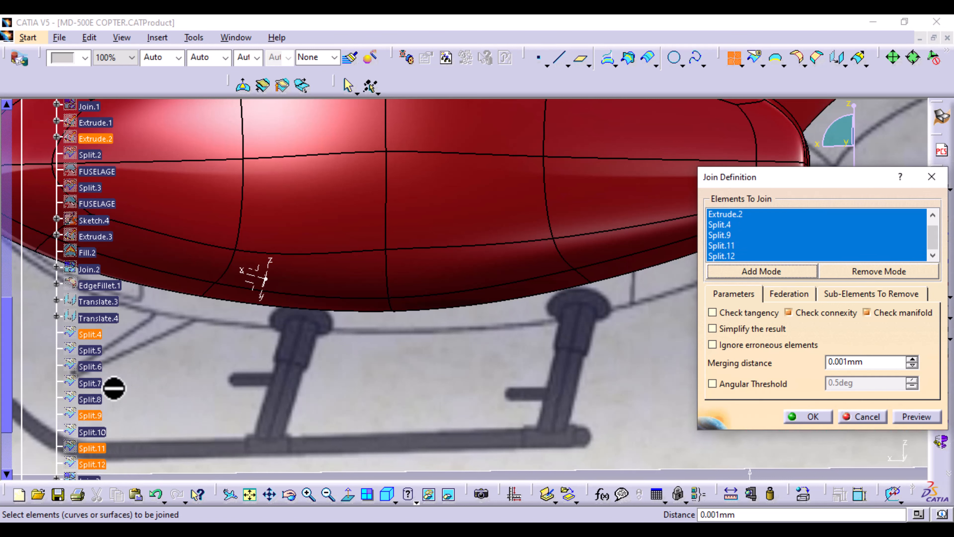
left_click(119, 286)
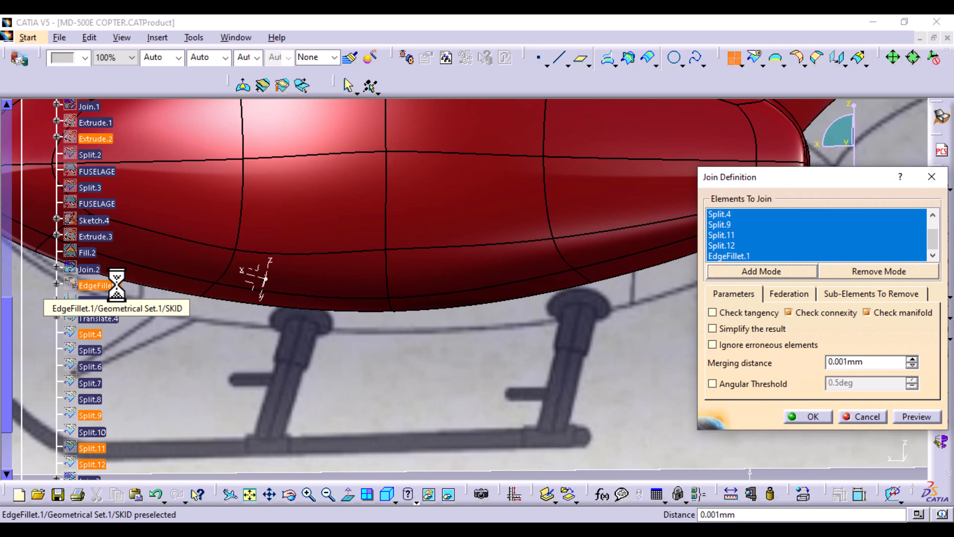
left_click(929, 413)
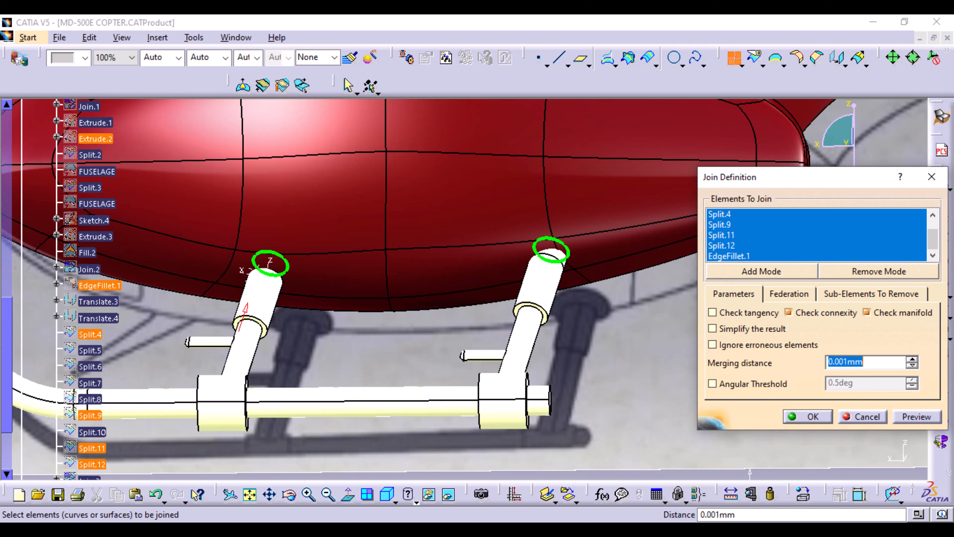
scroll(930, 244, "up", 1)
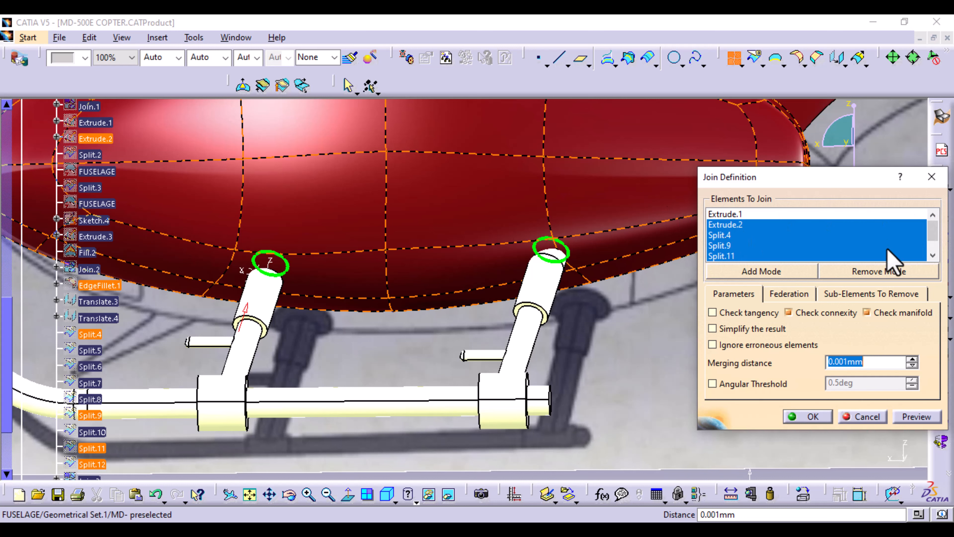
scroll(931, 236, "down", 1)
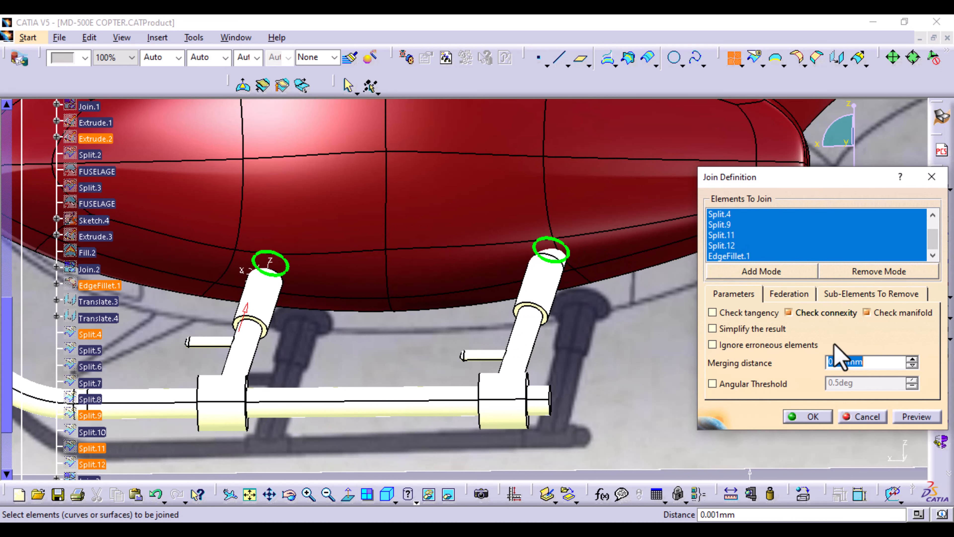
left_click(812, 416)
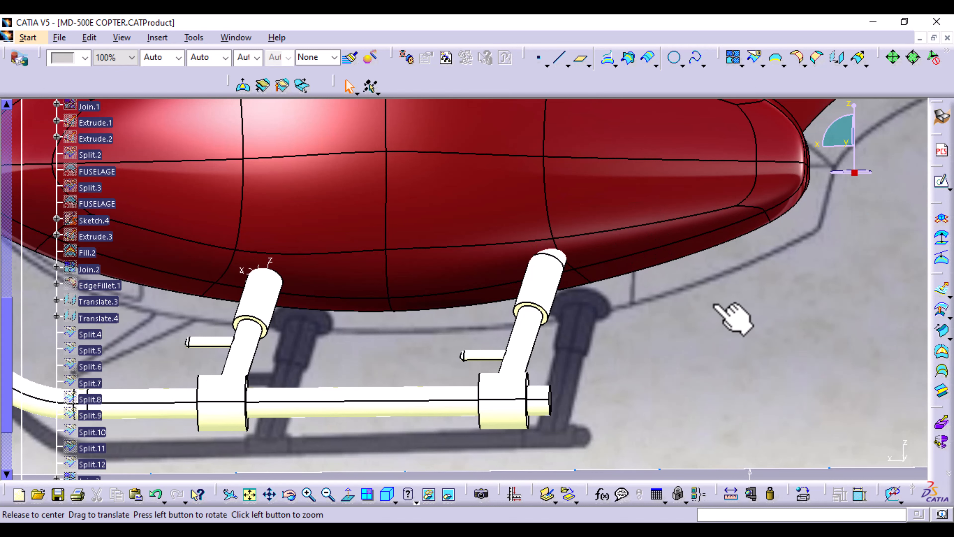
Mirror the joined skid surface Join.4 about the zx plane with Symmetry and hide the original
middle_click_drag(731, 315, 324, 442)
scroll(47, 437, "down", 3)
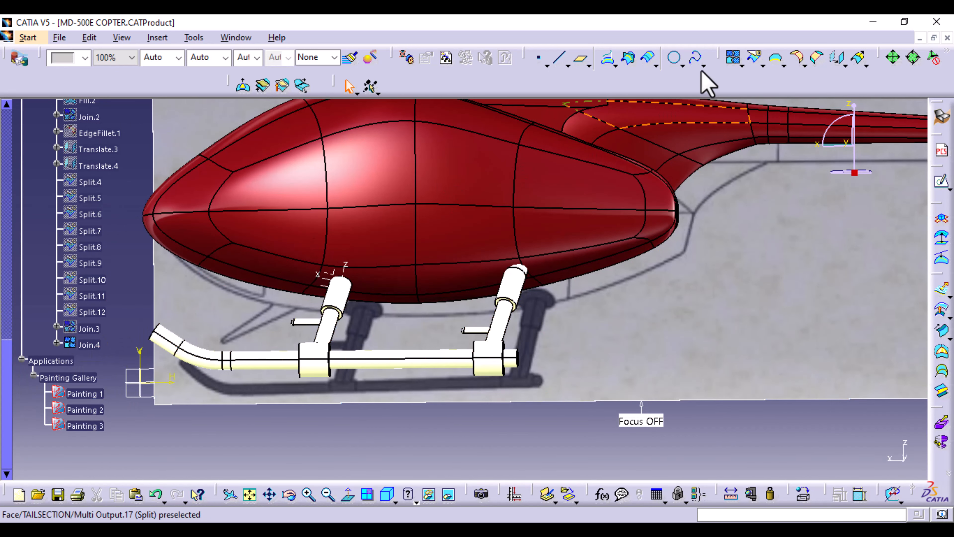
left_click(845, 66)
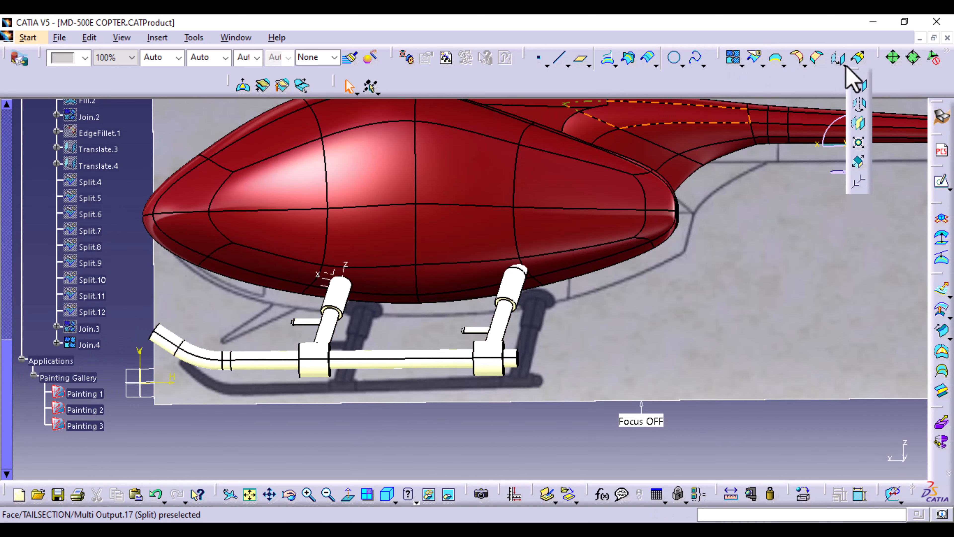
left_click(858, 124)
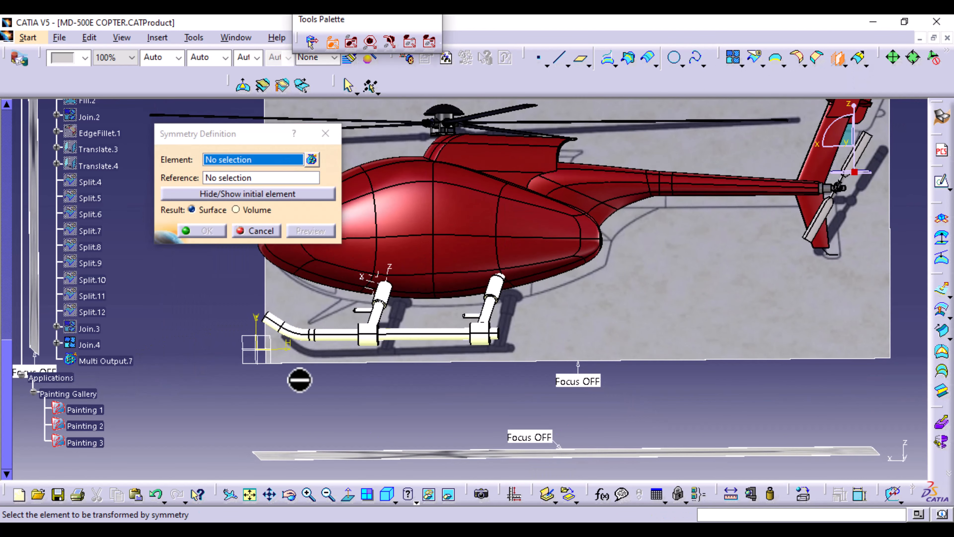
left_click(250, 361)
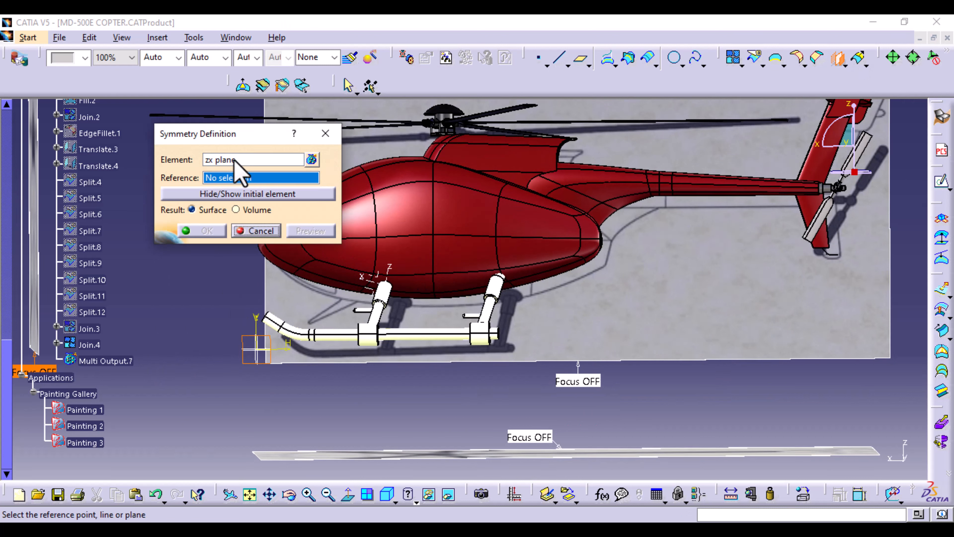
left_click(259, 158)
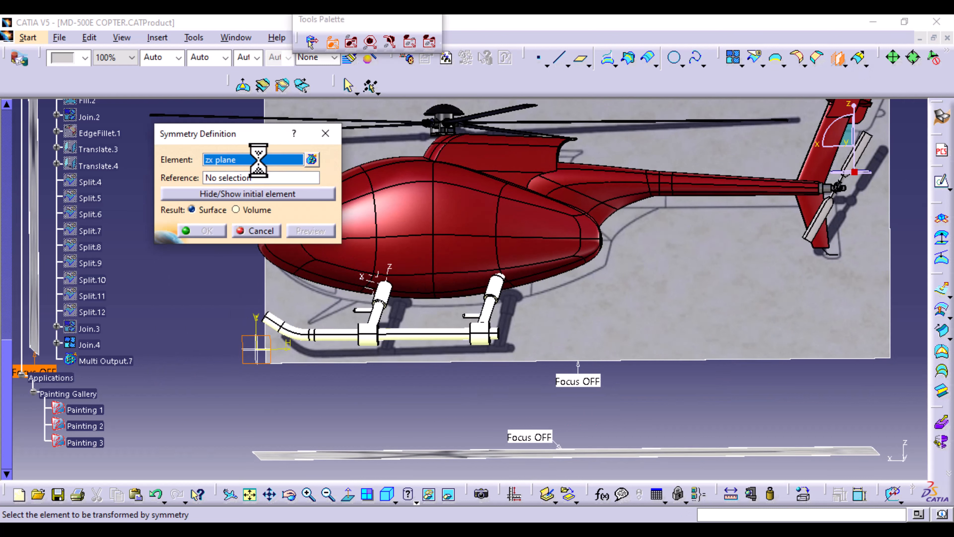
left_click(90, 344)
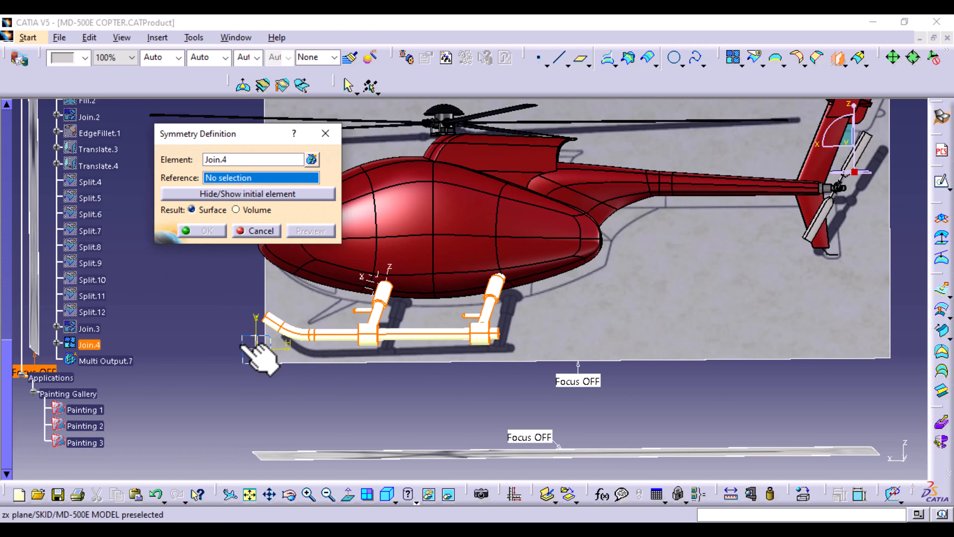
left_click(256, 348)
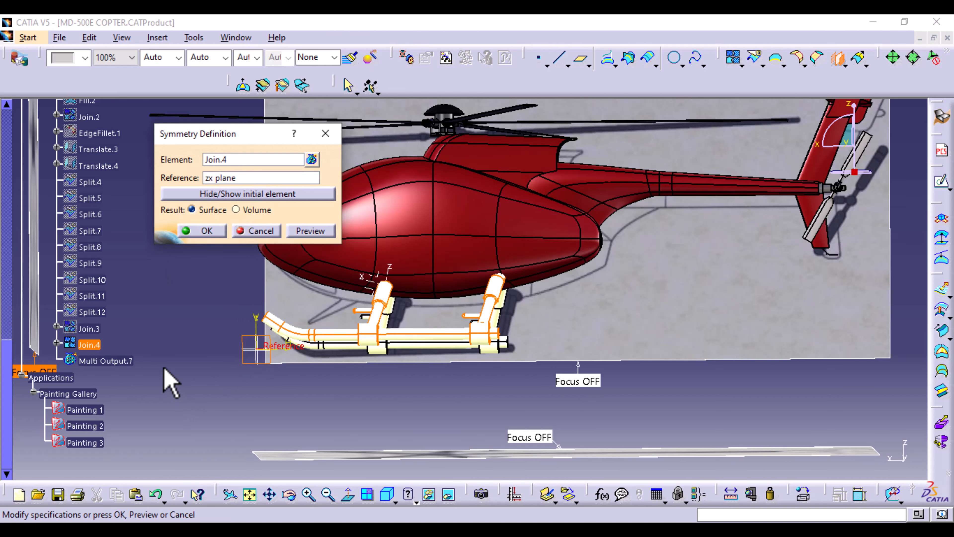
mouse_move(225, 319)
middle_mouse_down()
mouse_move(372, 311)
mouse_move(437, 358)
mouse_move(316, 340)
middle_mouse_up()
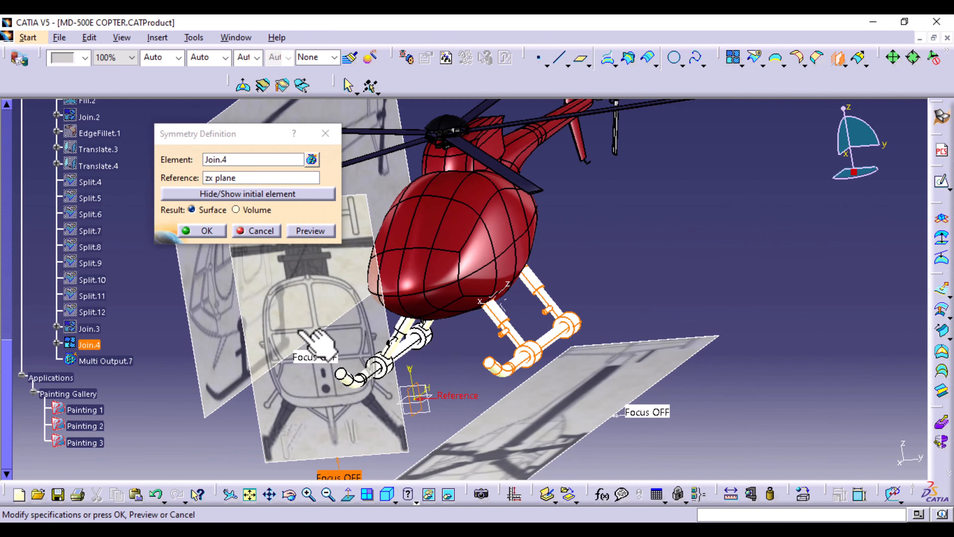
left_click(266, 195)
left_click(205, 230)
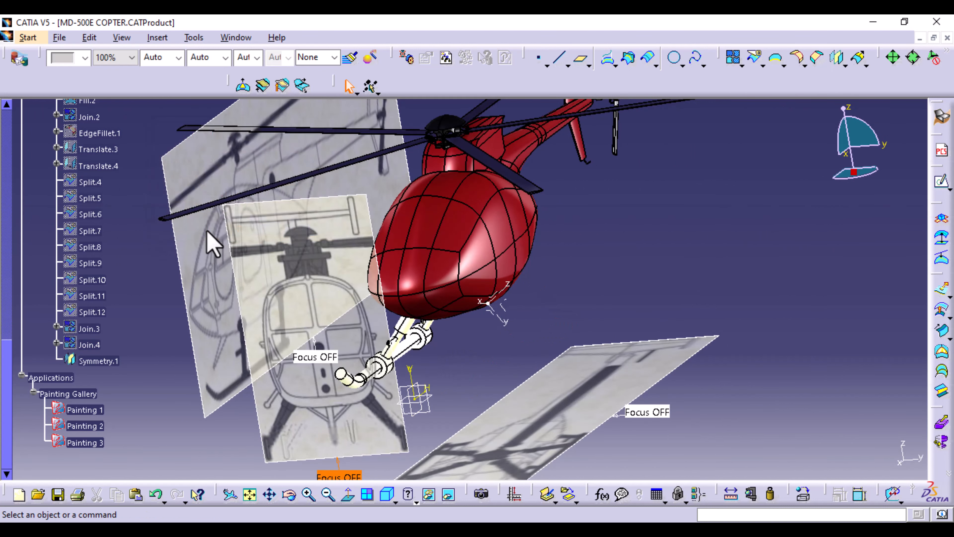
Split the mirrored skid Symmetry.1 with the FUSELAGE surface as cutting element, keeping the portion outside the fuselage
middle_click_drag(410, 328, 481, 358)
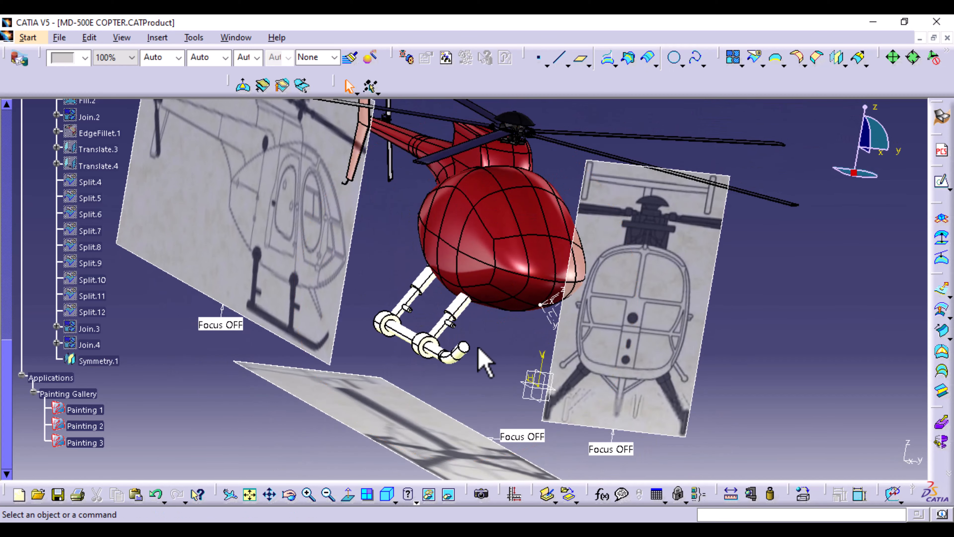
left_click(754, 57)
left_click_drag(424, 199, 259, 251)
left_click(422, 284)
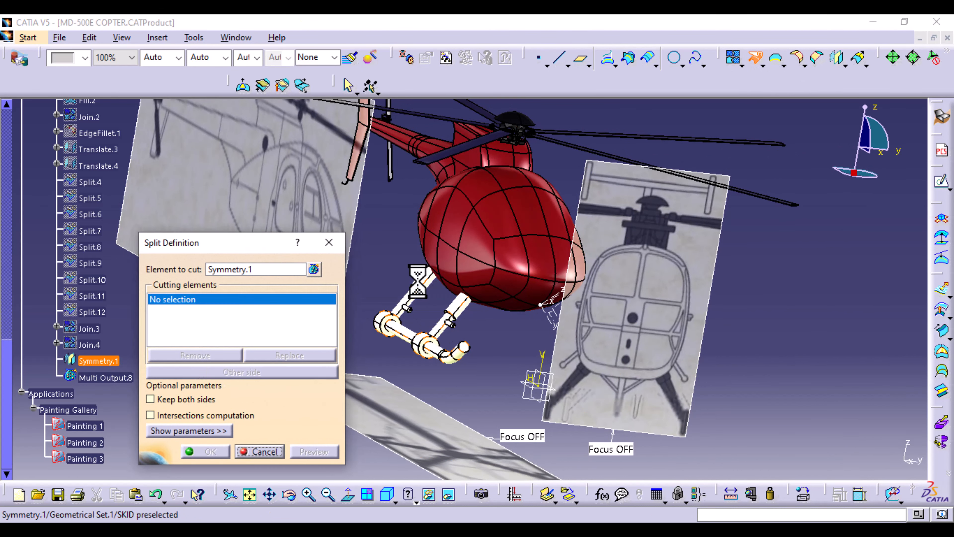
left_click(474, 250)
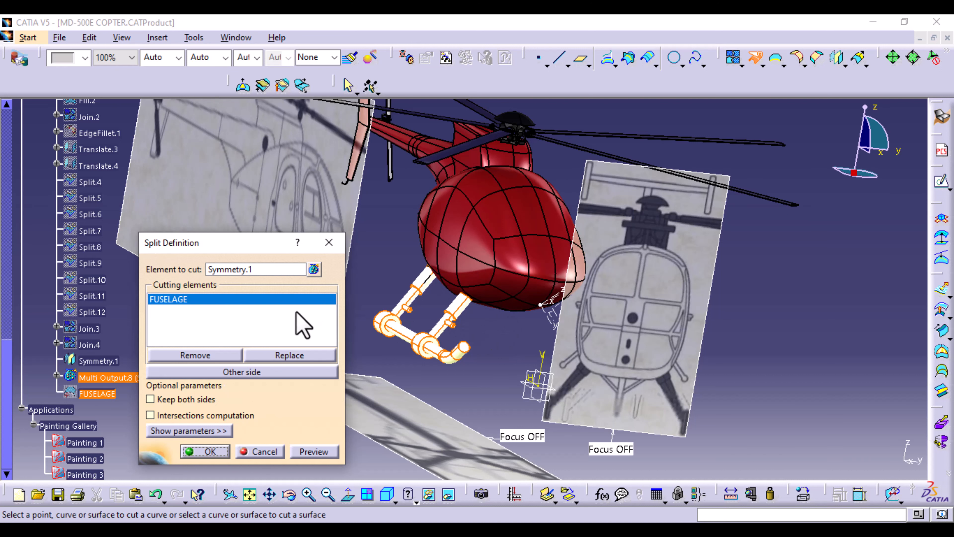
left_click(317, 452)
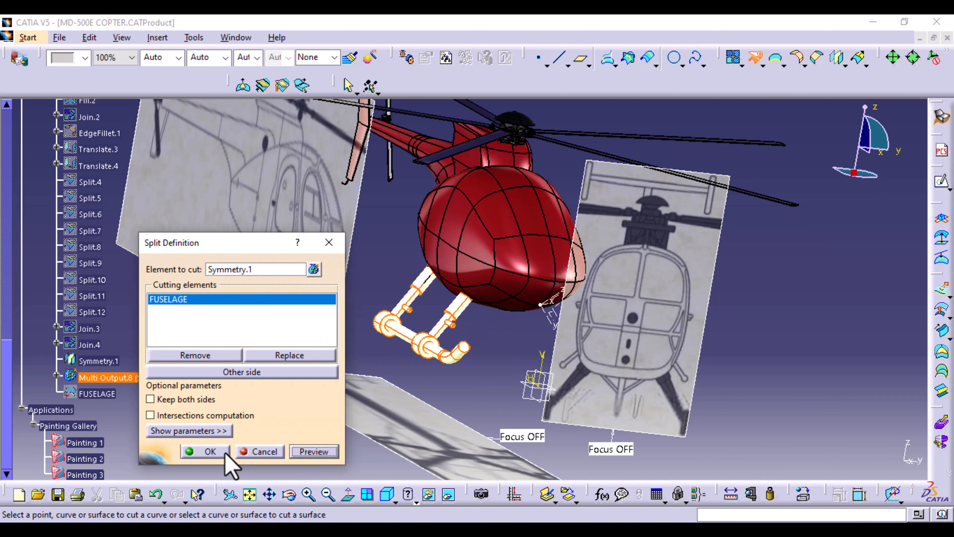
left_click(207, 450)
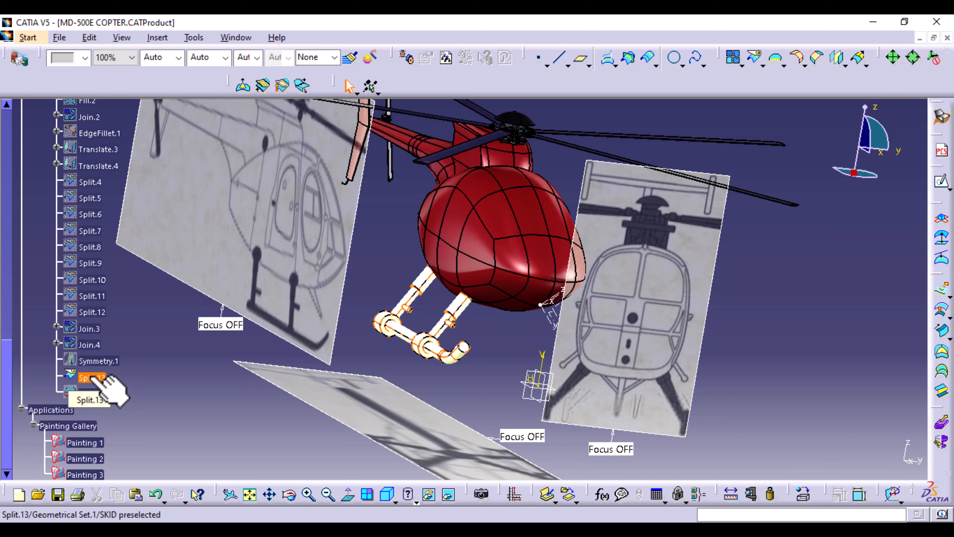
Show the hidden joined skid surface Join.3 again
right_click(88, 328)
left_click(132, 94)
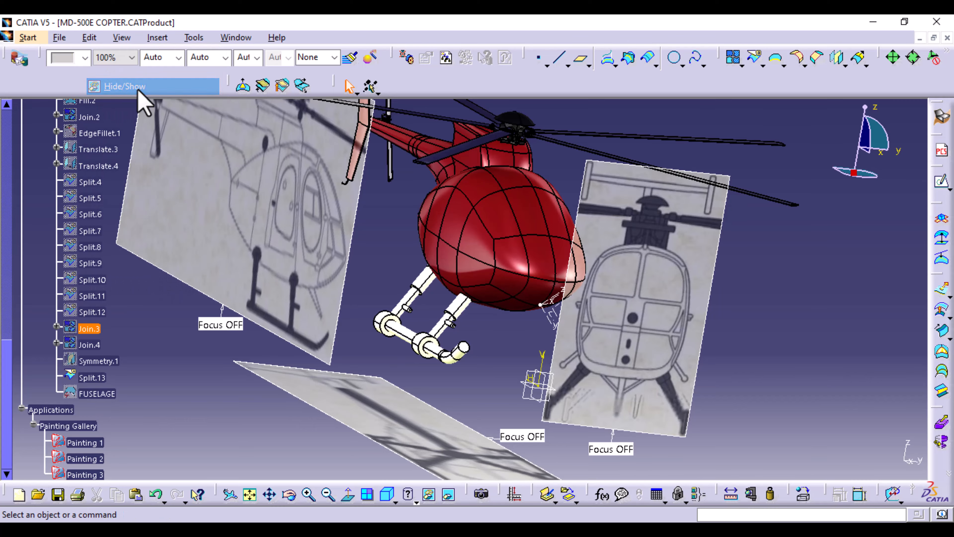
mouse_move(810, 334)
middle_mouse_down()
mouse_move(687, 350)
mouse_move(480, 331)
mouse_move(436, 362)
mouse_move(419, 355)
mouse_move(424, 340)
middle_mouse_up()
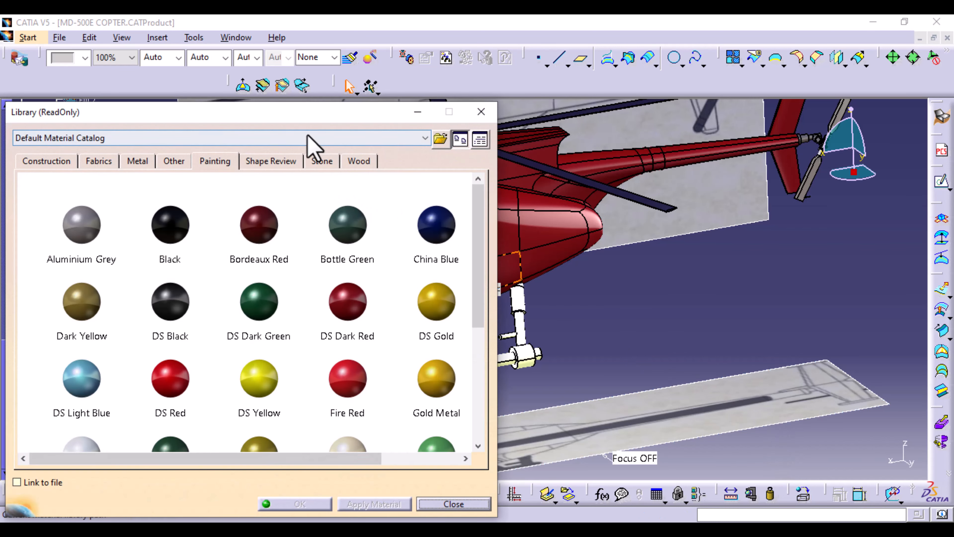
Apply the Black painting material to the skids Join.3 and Split.13, and display the model in Shading with Material
left_click(179, 221)
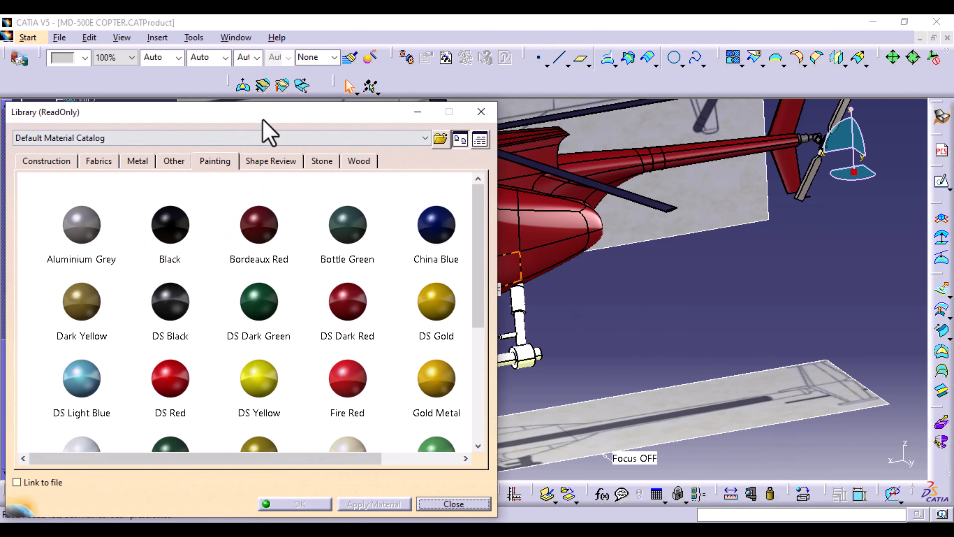
left_click_drag(263, 120, 819, 124)
left_click_drag(729, 248, 515, 391)
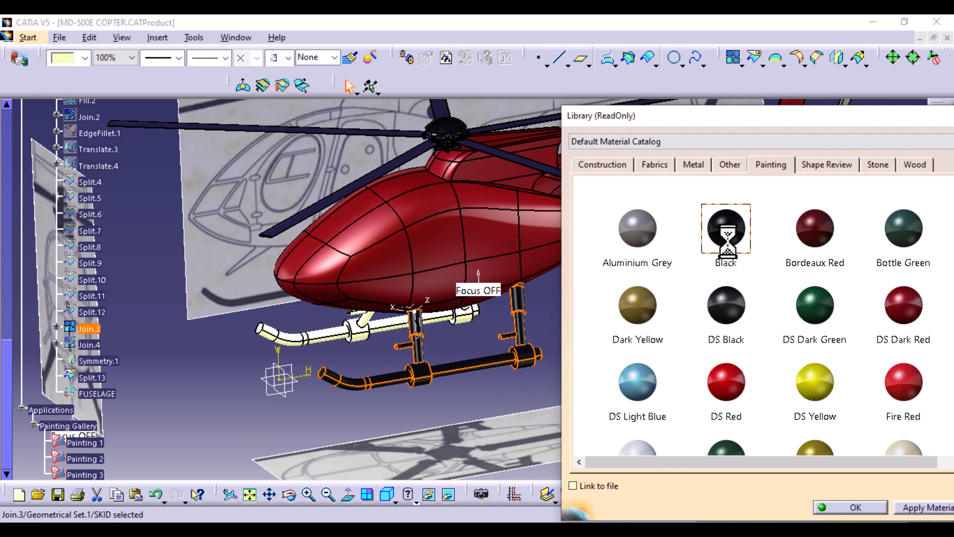
left_click_drag(727, 241, 395, 324)
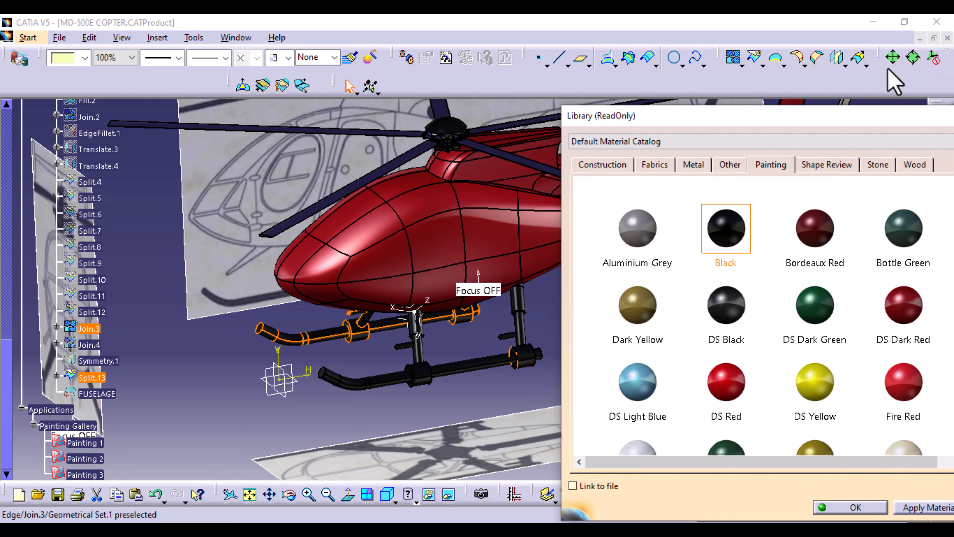
left_click_drag(883, 117, 494, 82)
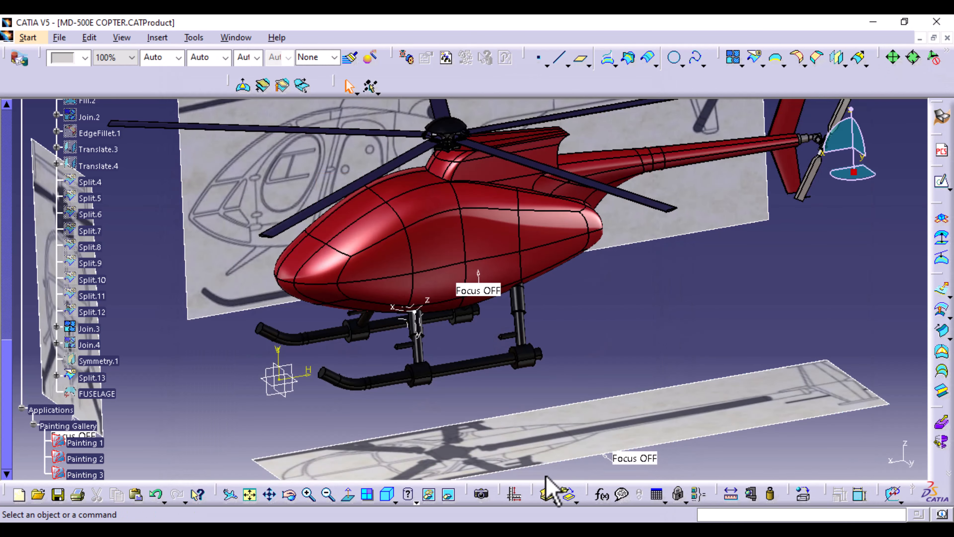
left_click(417, 502)
left_click(431, 473)
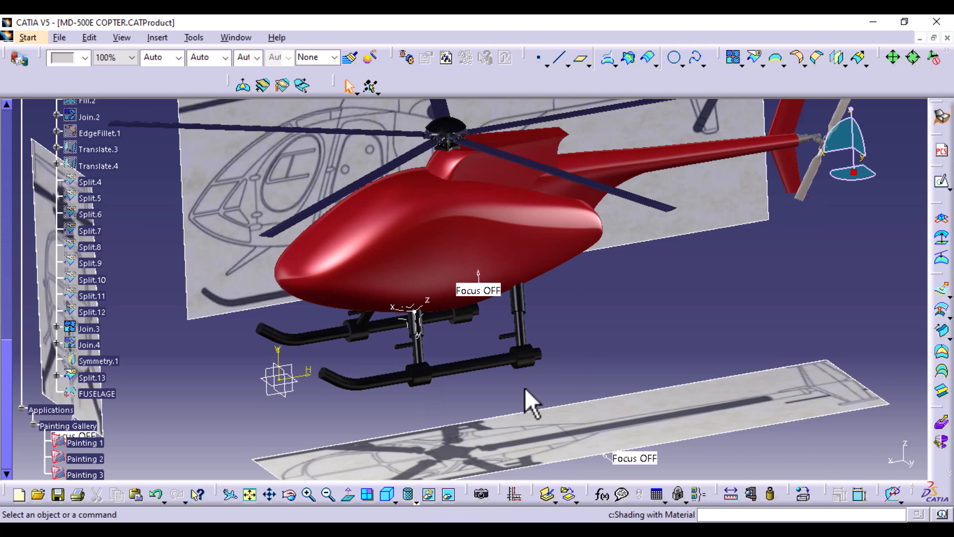
Hide the leftover Rotate.2 element at the front skid strut and view the helicopter from the front quarter
right_click(413, 309)
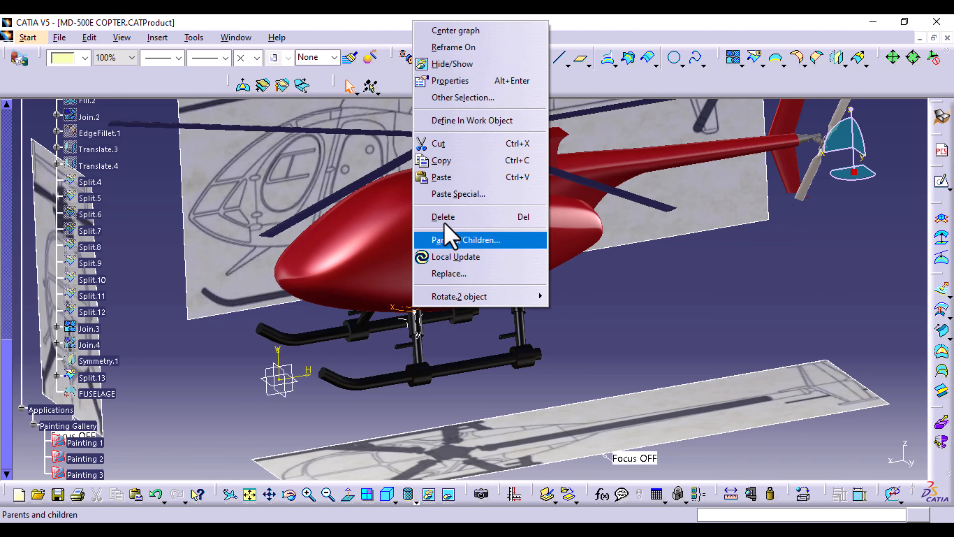
left_click(488, 64)
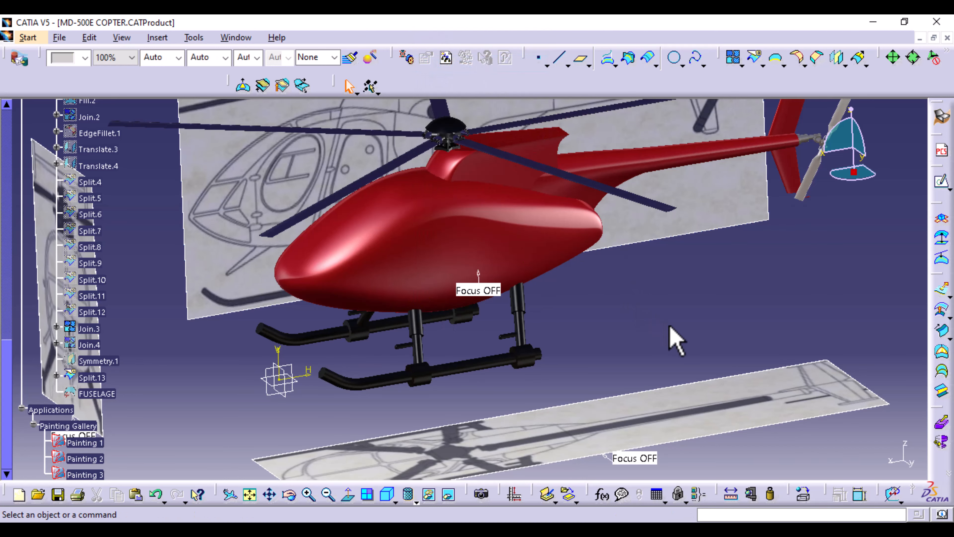
middle_click_drag(654, 327, 622, 303)
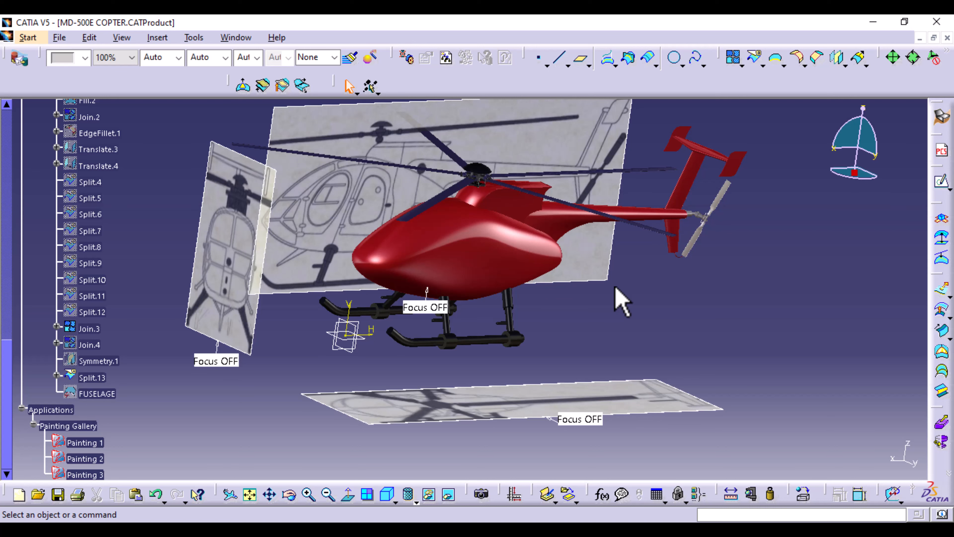
middle_click_drag(615, 317, 590, 270)
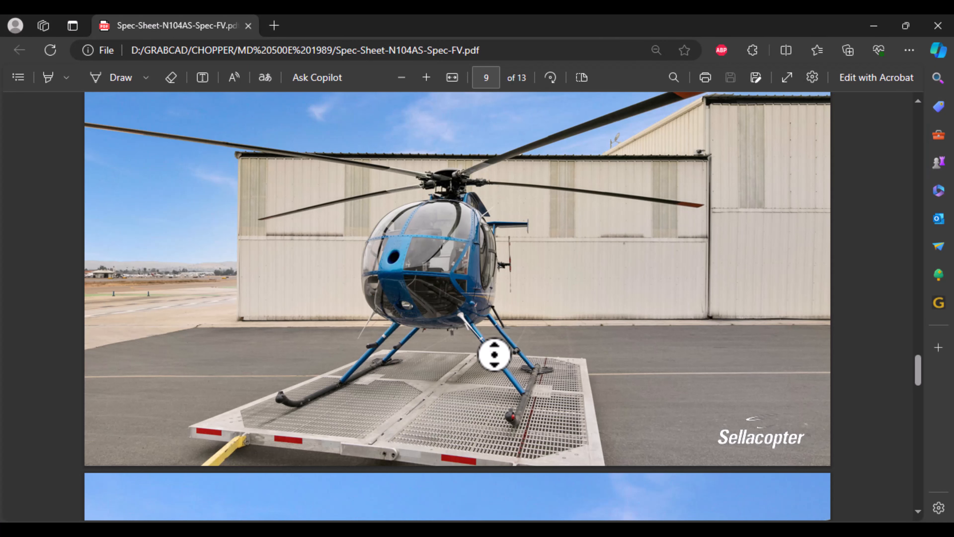
Switch to the PDF spec sheet, enlarge page 9 and examine the landing skids in the front-view helicopter photo
right_click(483, 327)
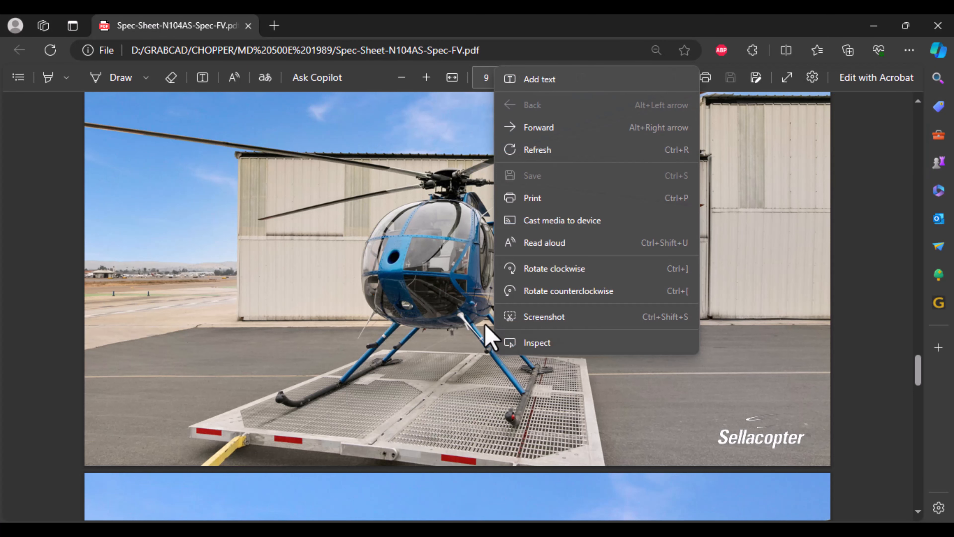
left_click(488, 369)
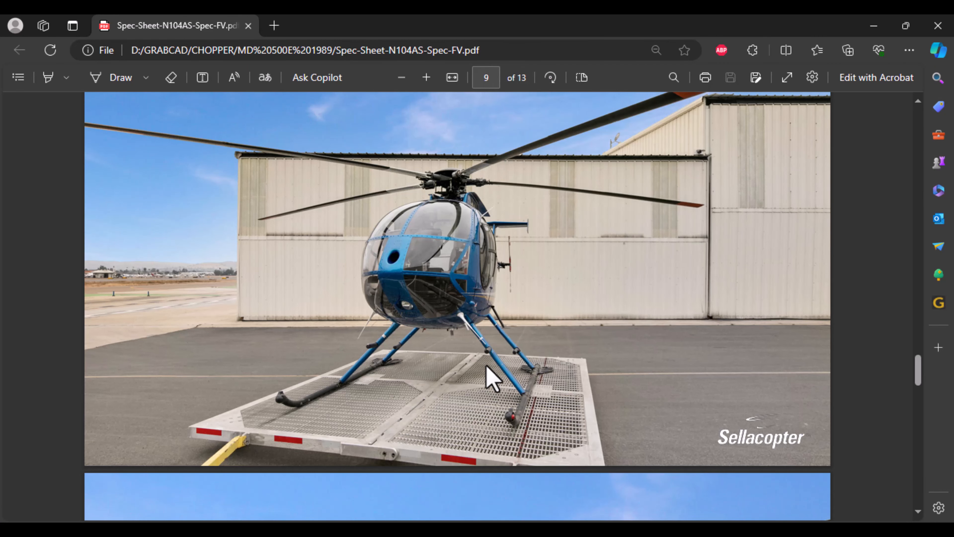
left_click(426, 80)
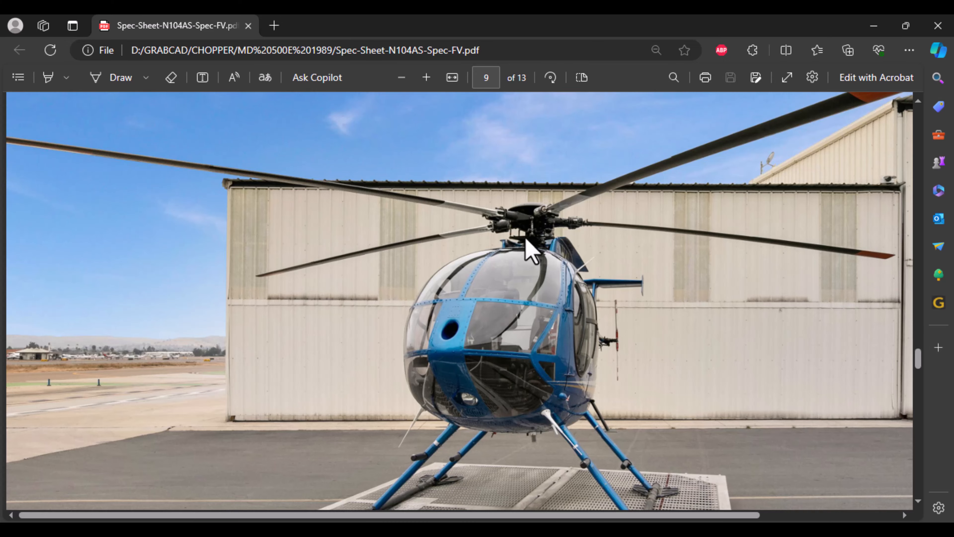
scroll(488, 344, "down", 15)
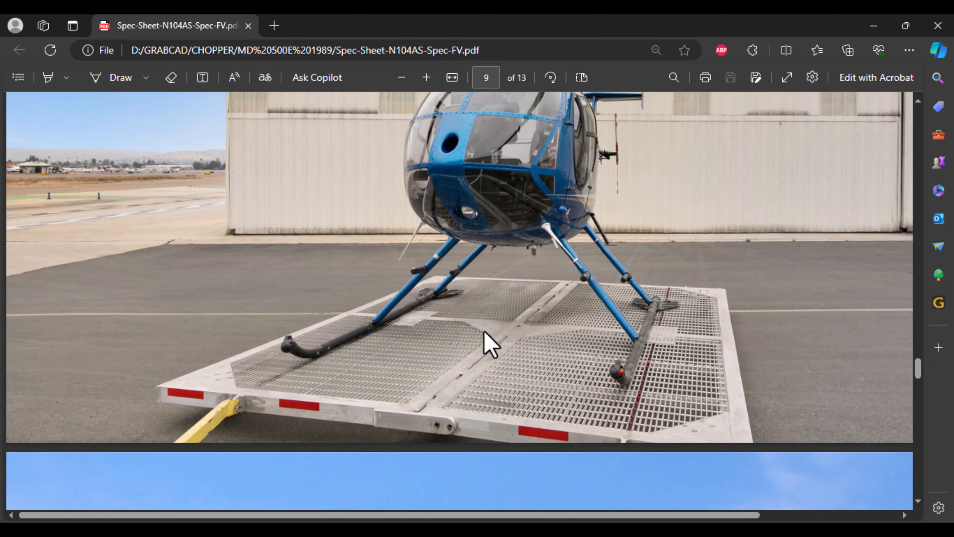
Look through the spec sheet's remaining photos and examine the main rotor hub and its control linkage on page 4
scroll(489, 344, "down", 15)
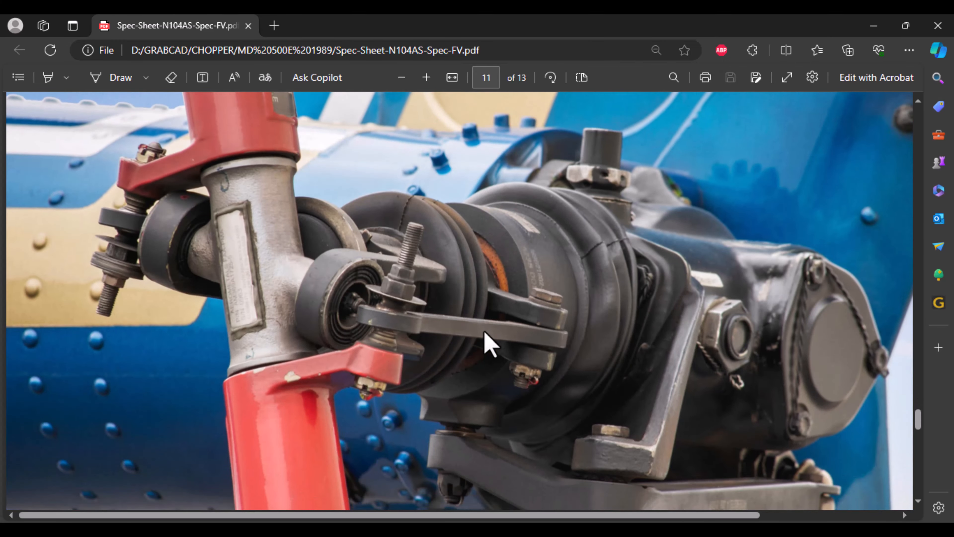
scroll(486, 342, "down", 10)
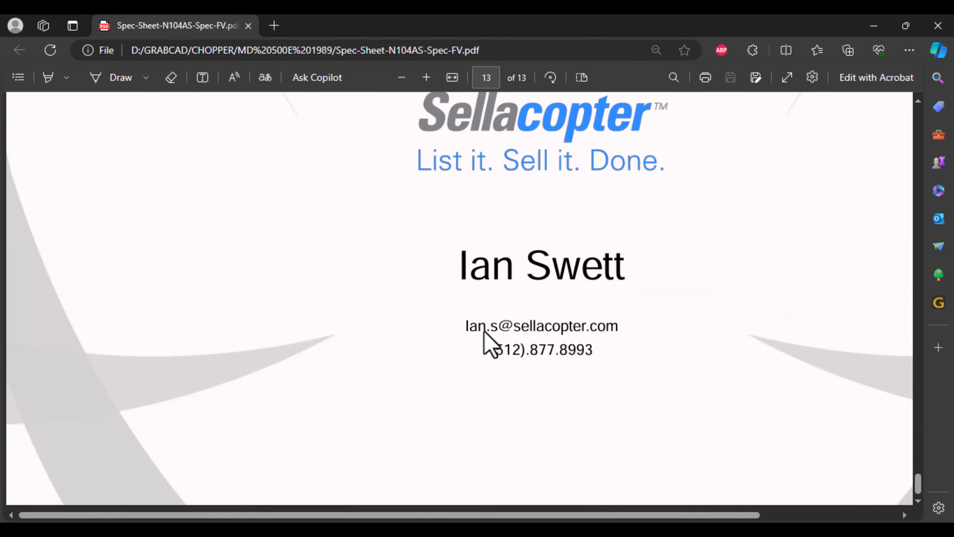
scroll(486, 333, "up", 11)
scroll(499, 346, "up", 20)
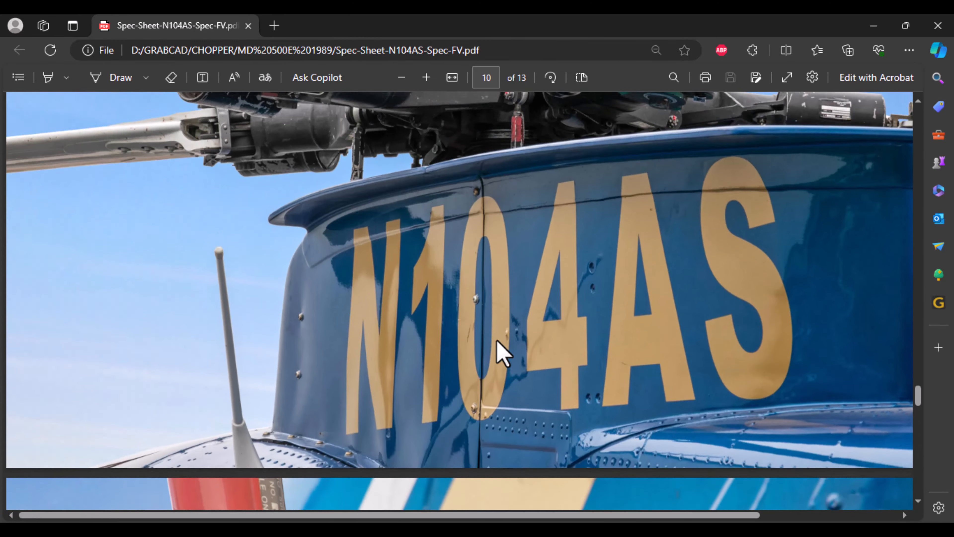
scroll(503, 353, "up", 20)
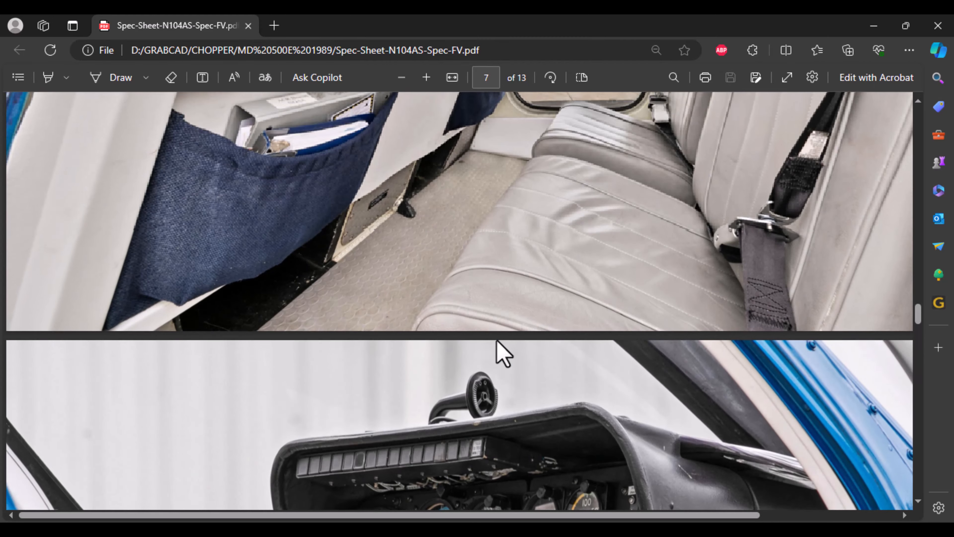
scroll(498, 342, "up", 20)
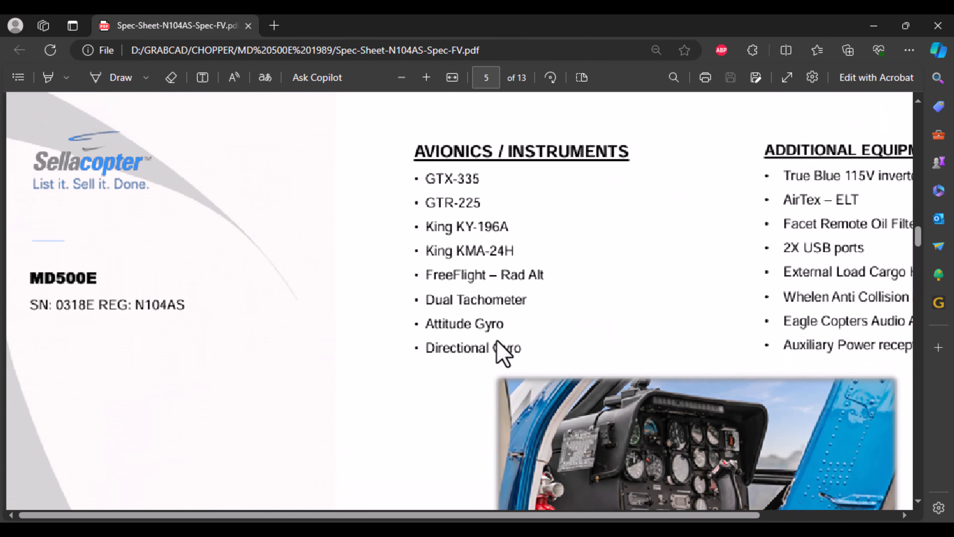
scroll(601, 440, "down", 3)
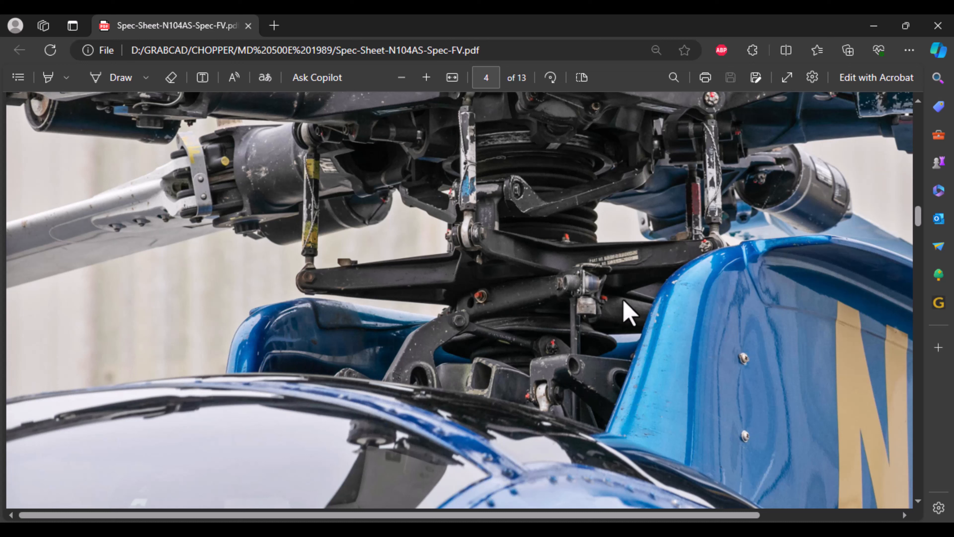
right_click(520, 239)
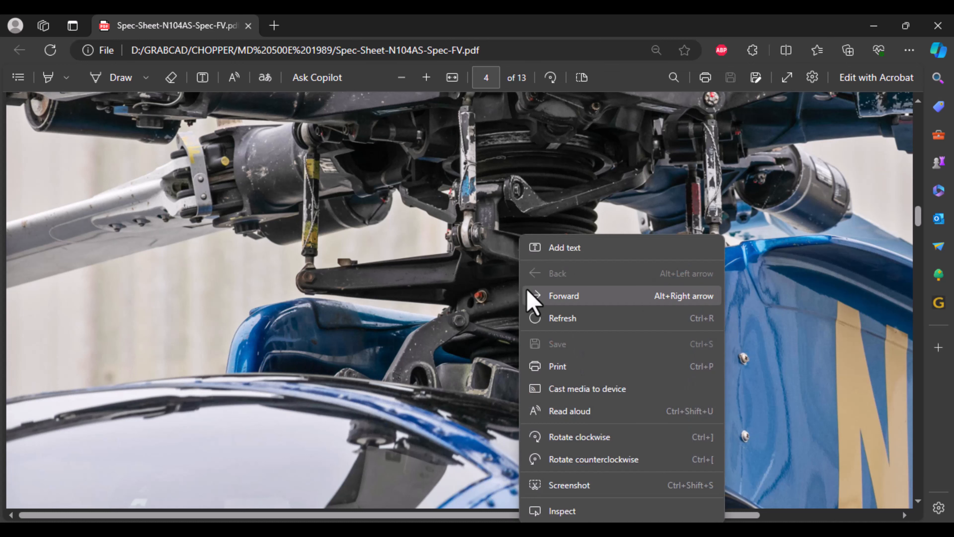
left_click(449, 301)
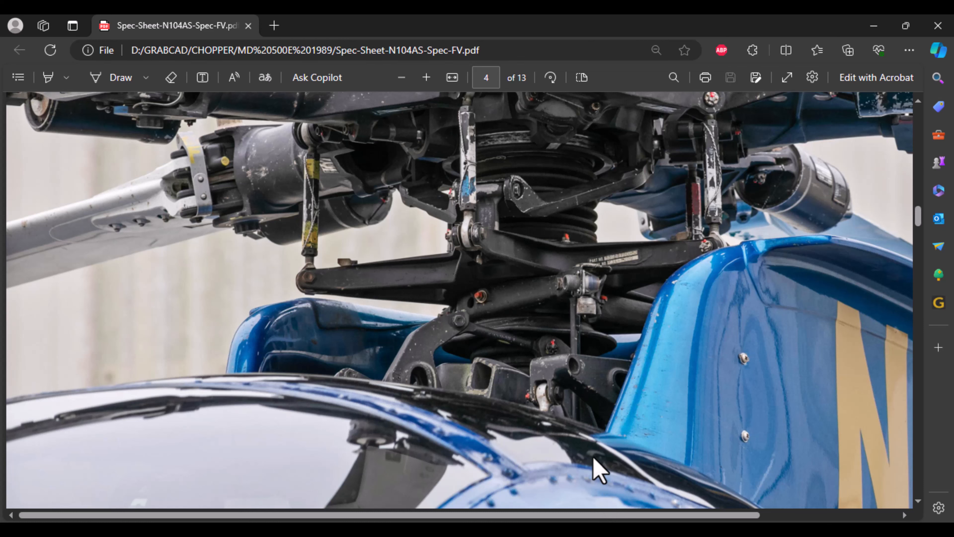
left_click(689, 529)
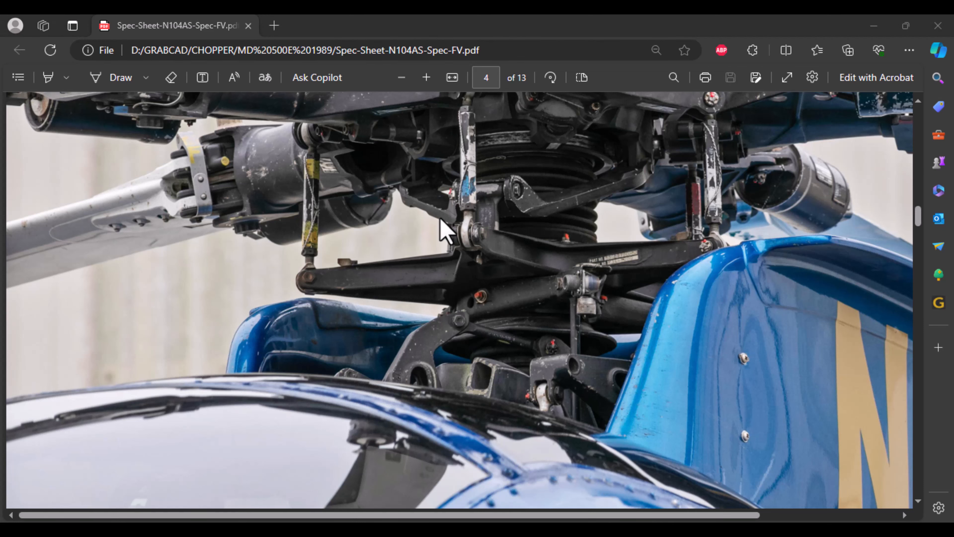